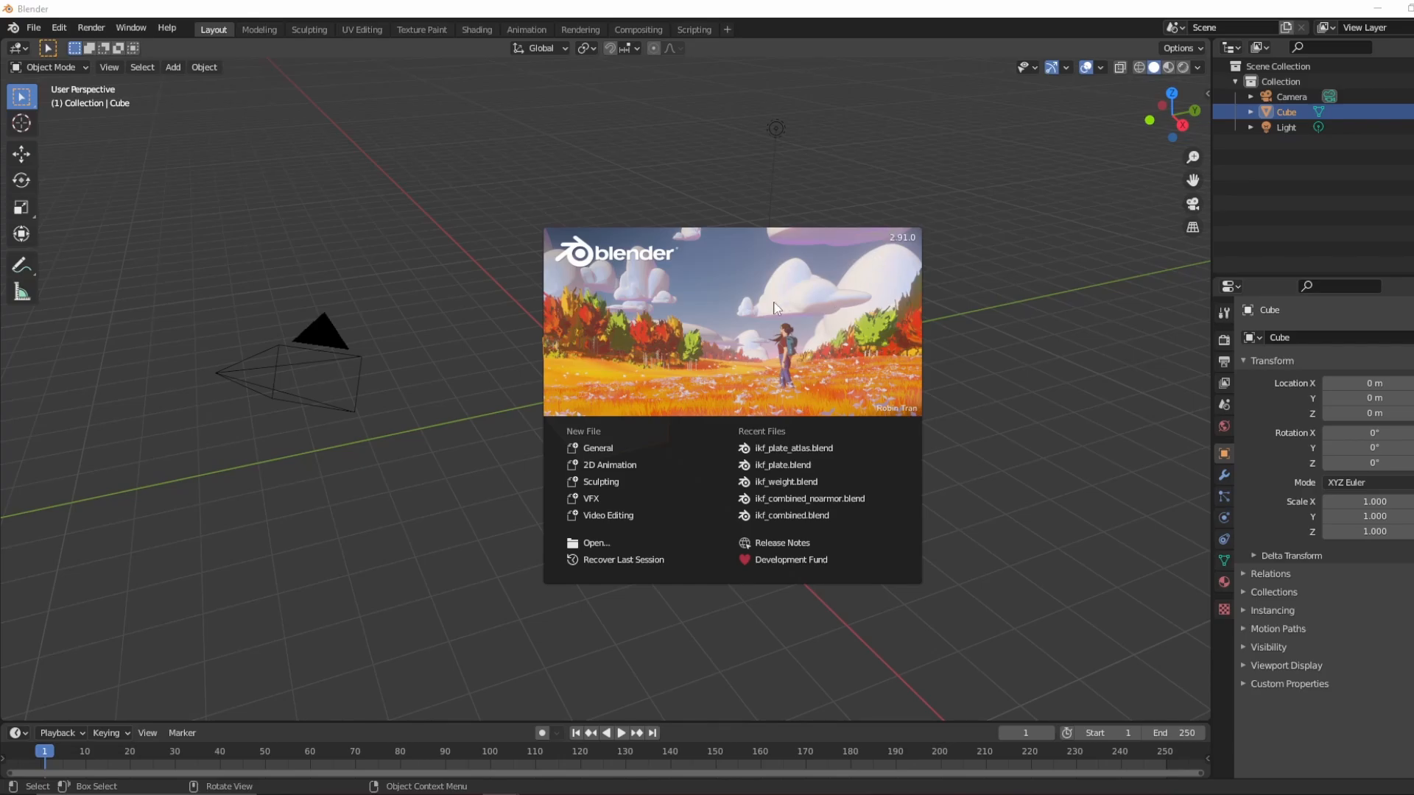
Step: Start a new General scene and delete the default camera, cube and light
click(621, 448)
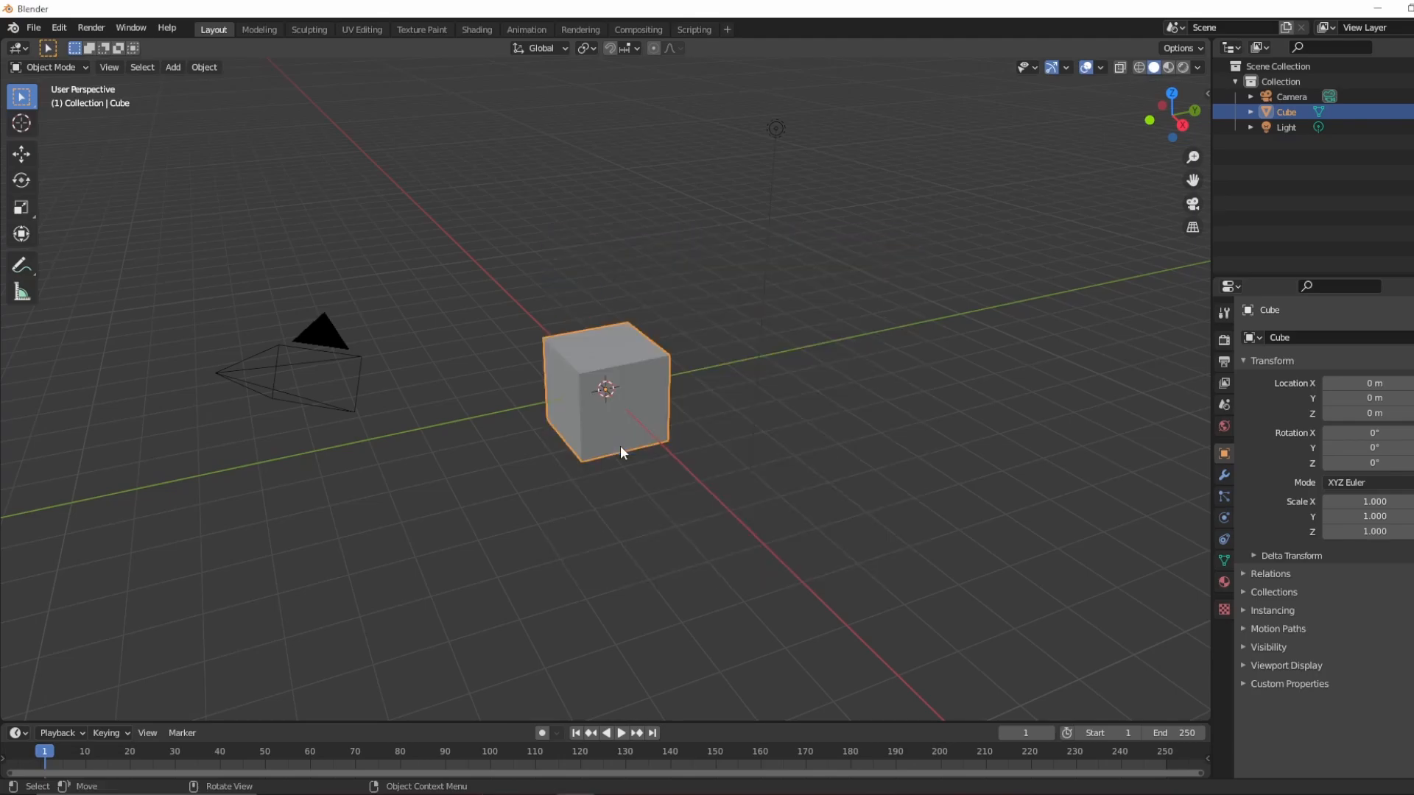
click(1283, 125)
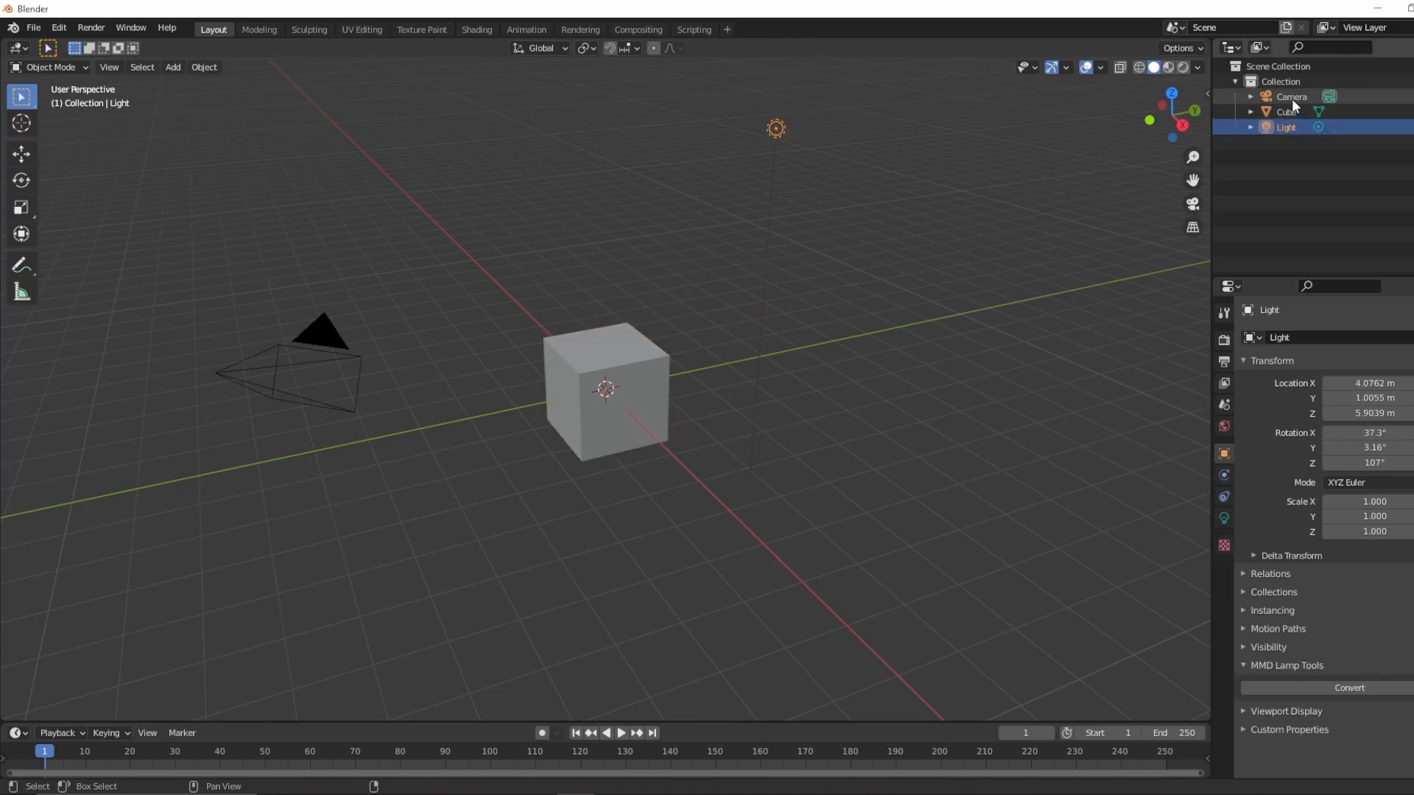
shift+click(1291, 96)
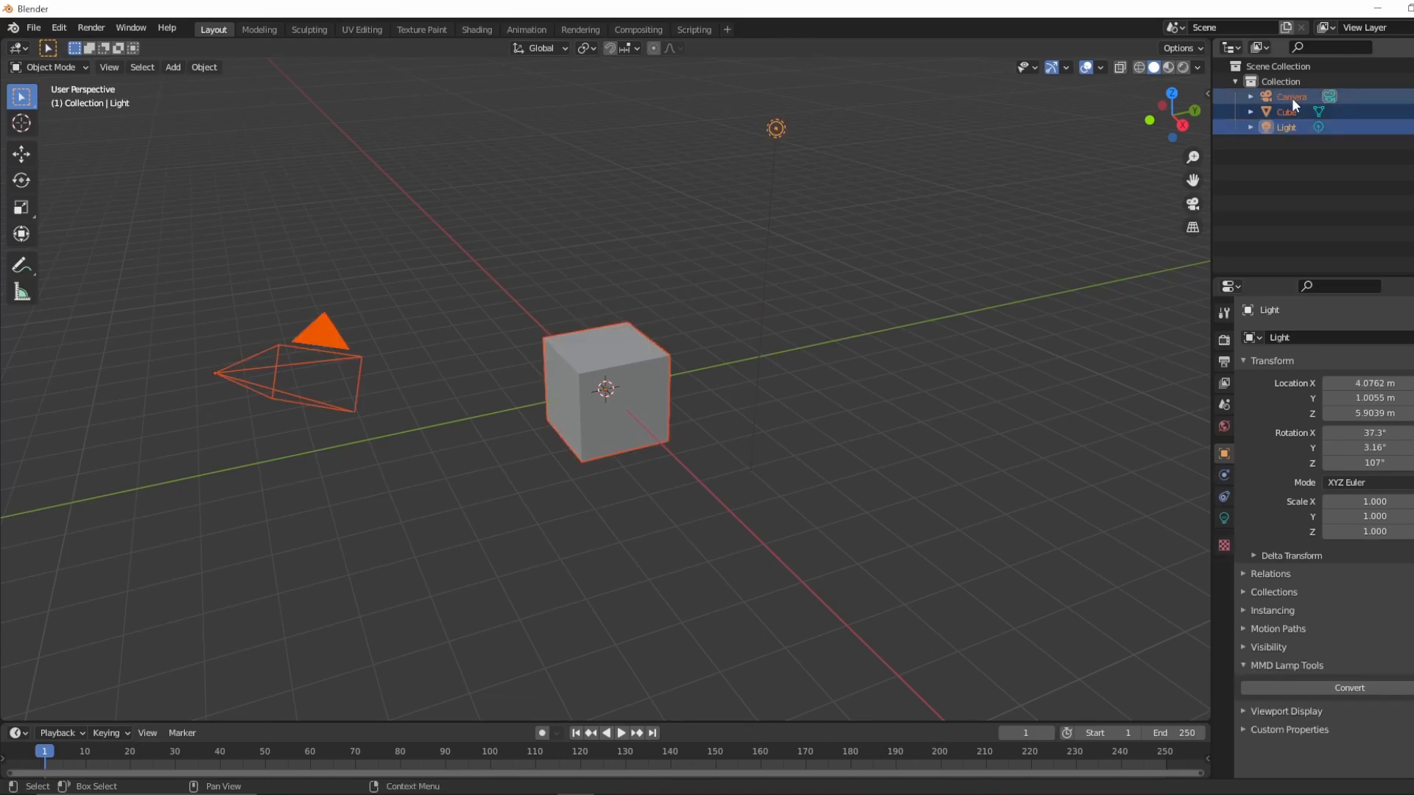
key(Delete)
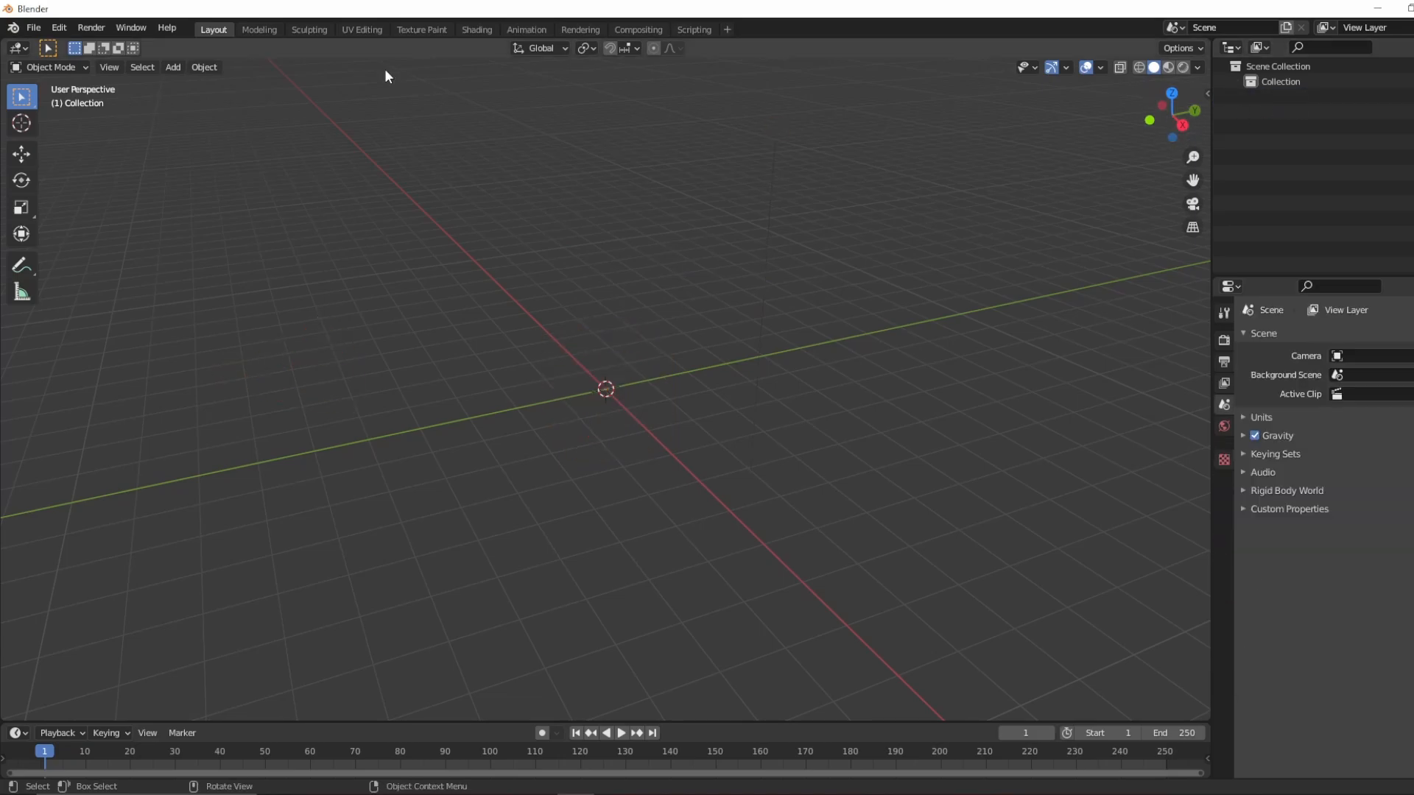
Step: Import the FBX model jimmy_t_pose.fbx from the vrchat\jimmy\tutorial documents folder
click(33, 28)
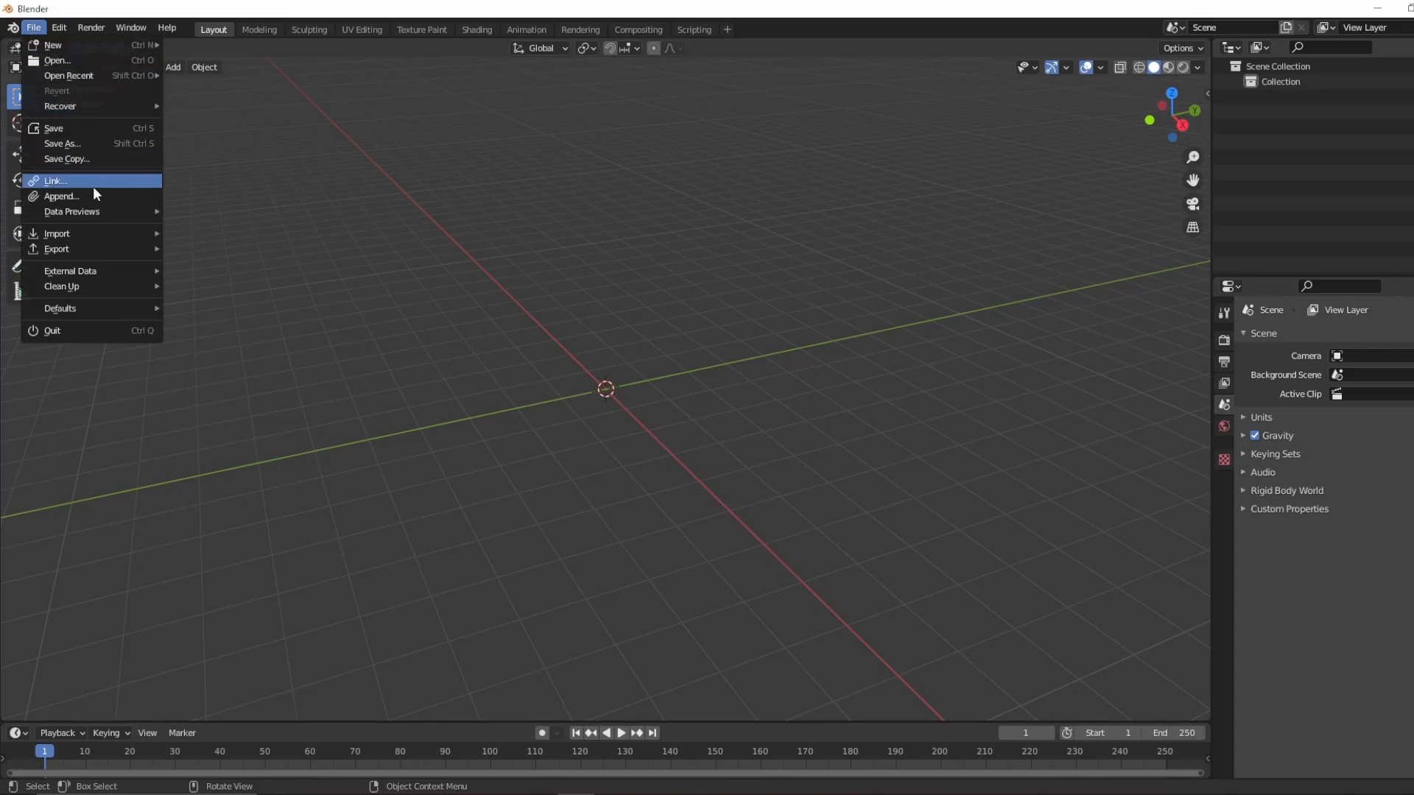
mouse_move(108, 237)
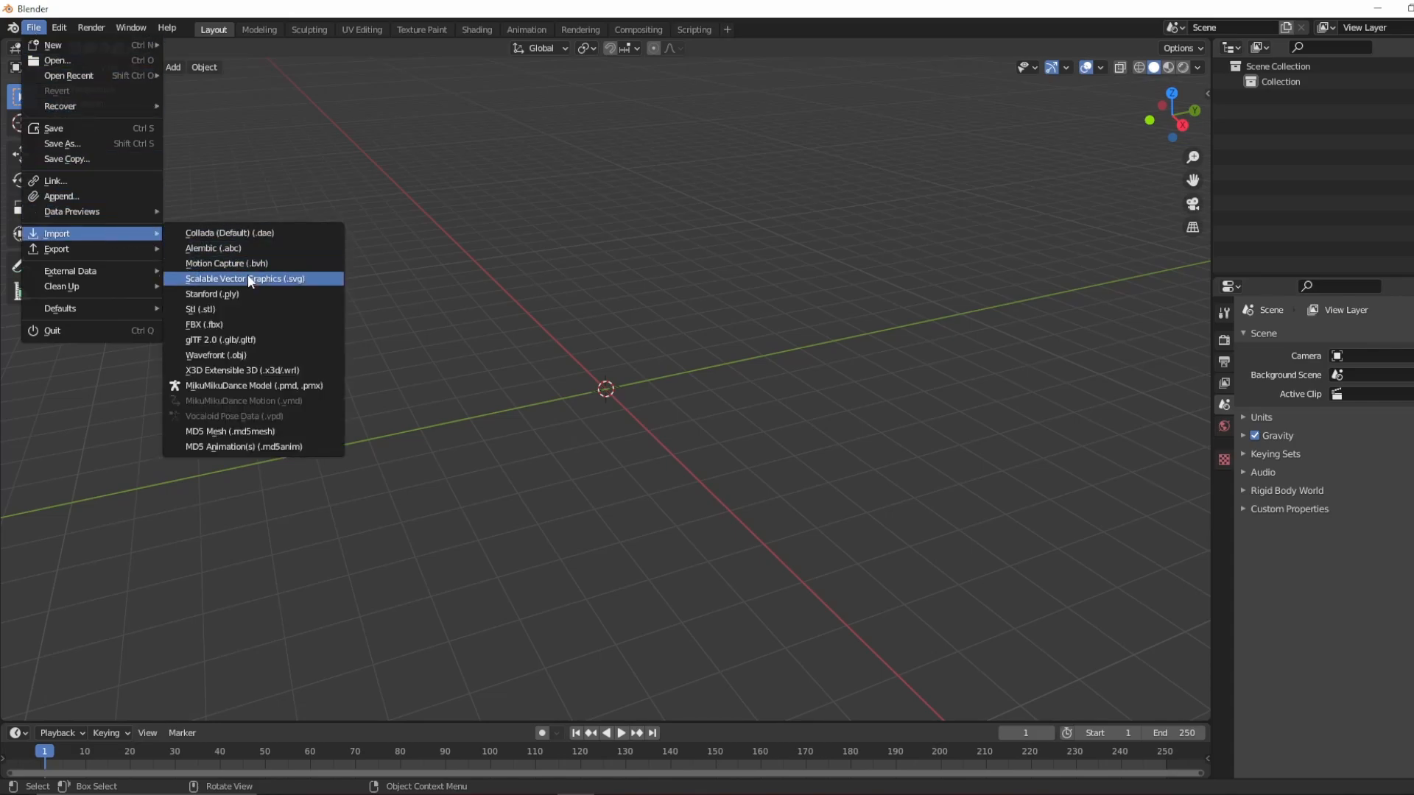
click(248, 325)
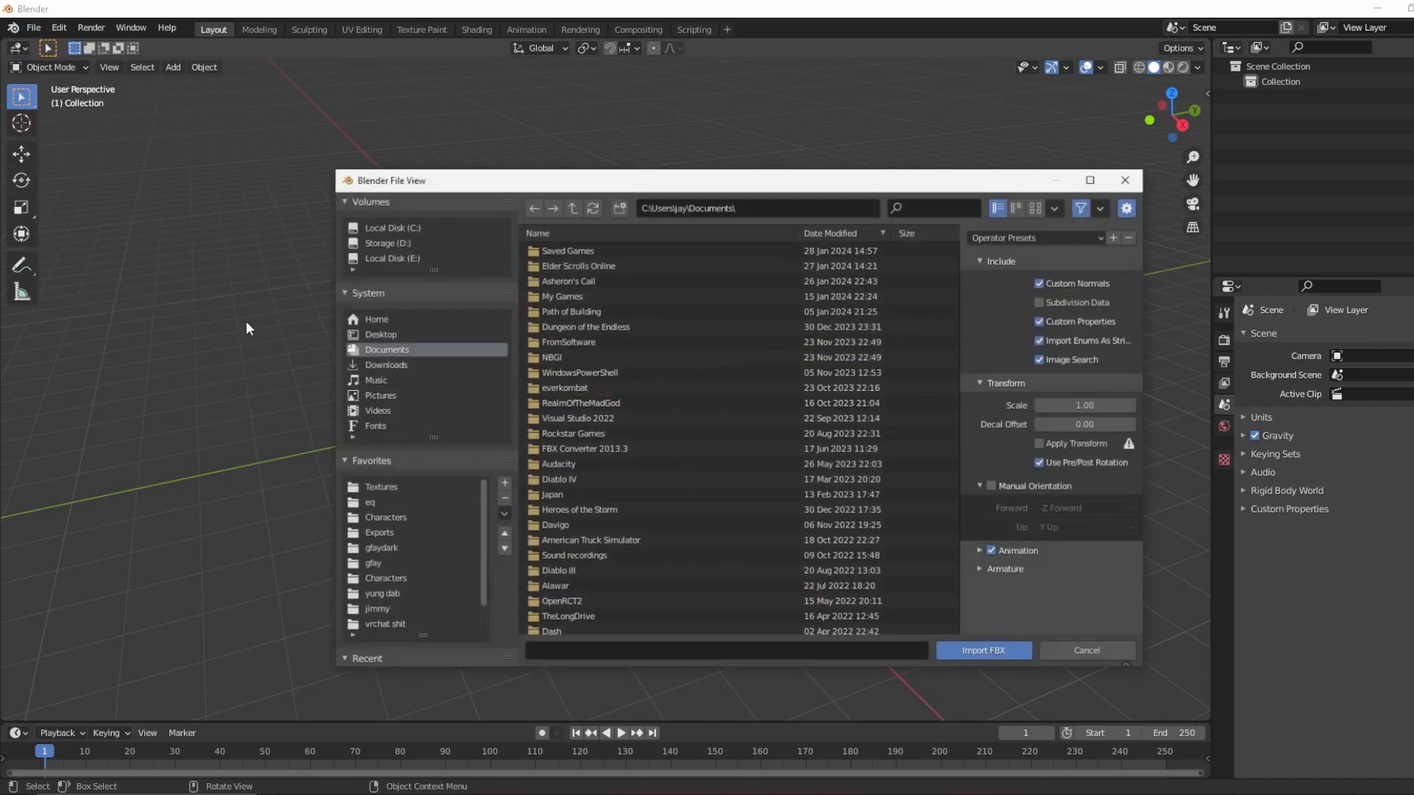
click(697, 211)
text(C:\Users\jay\Documents\vrchat\jimmy\tutorial\)
key(Return)
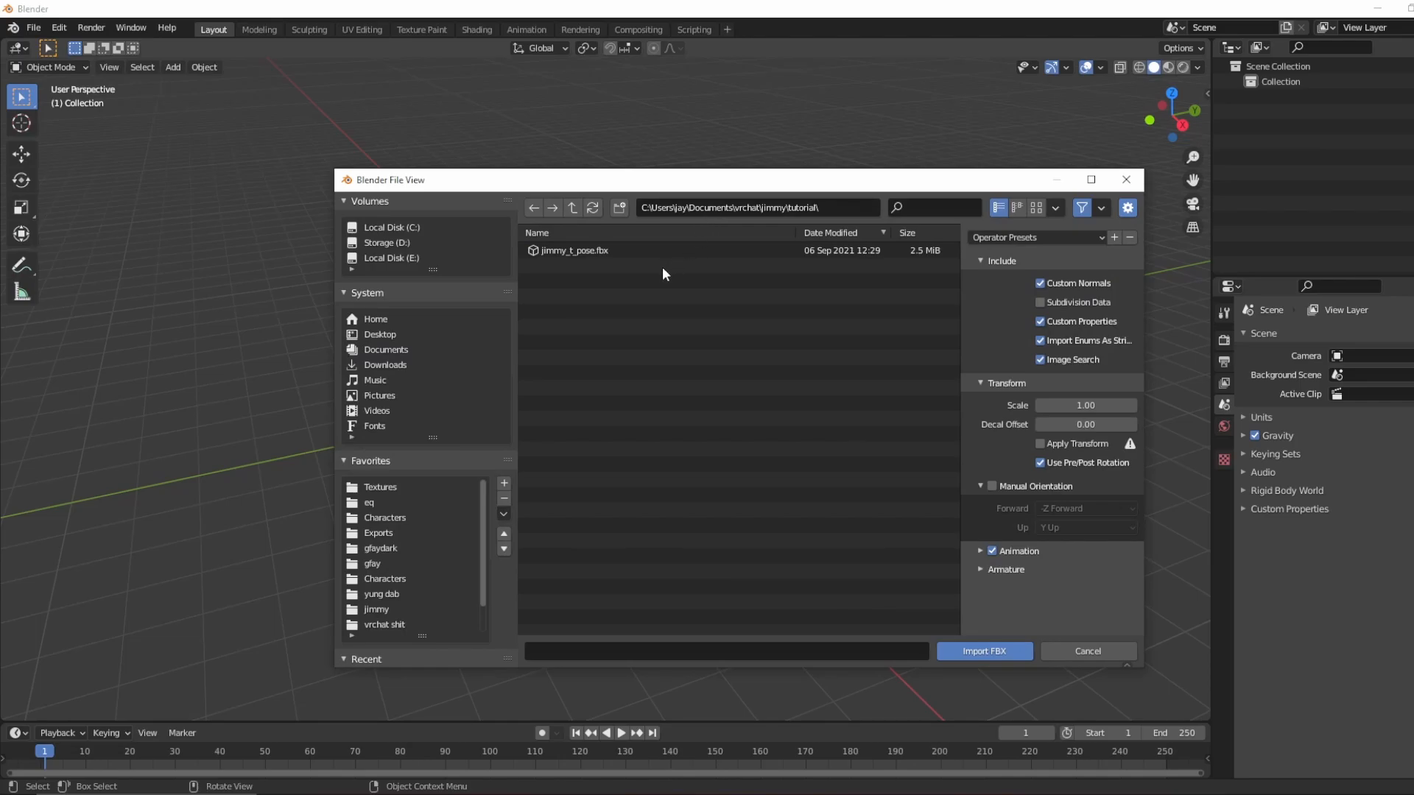
double_click(589, 251)
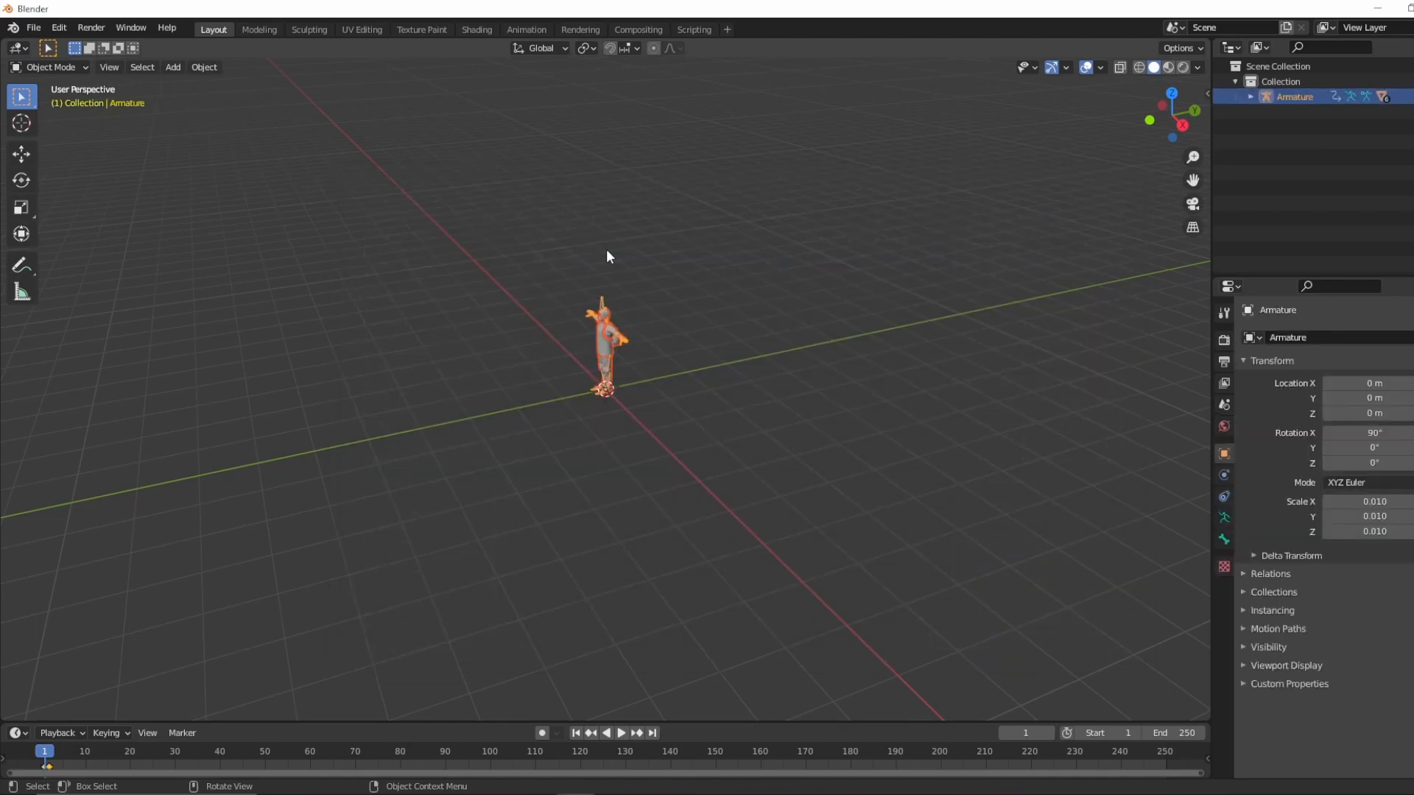
Step: Show the imported character from the front with its textures in Material Preview shading
scroll(603, 255, up, 7)
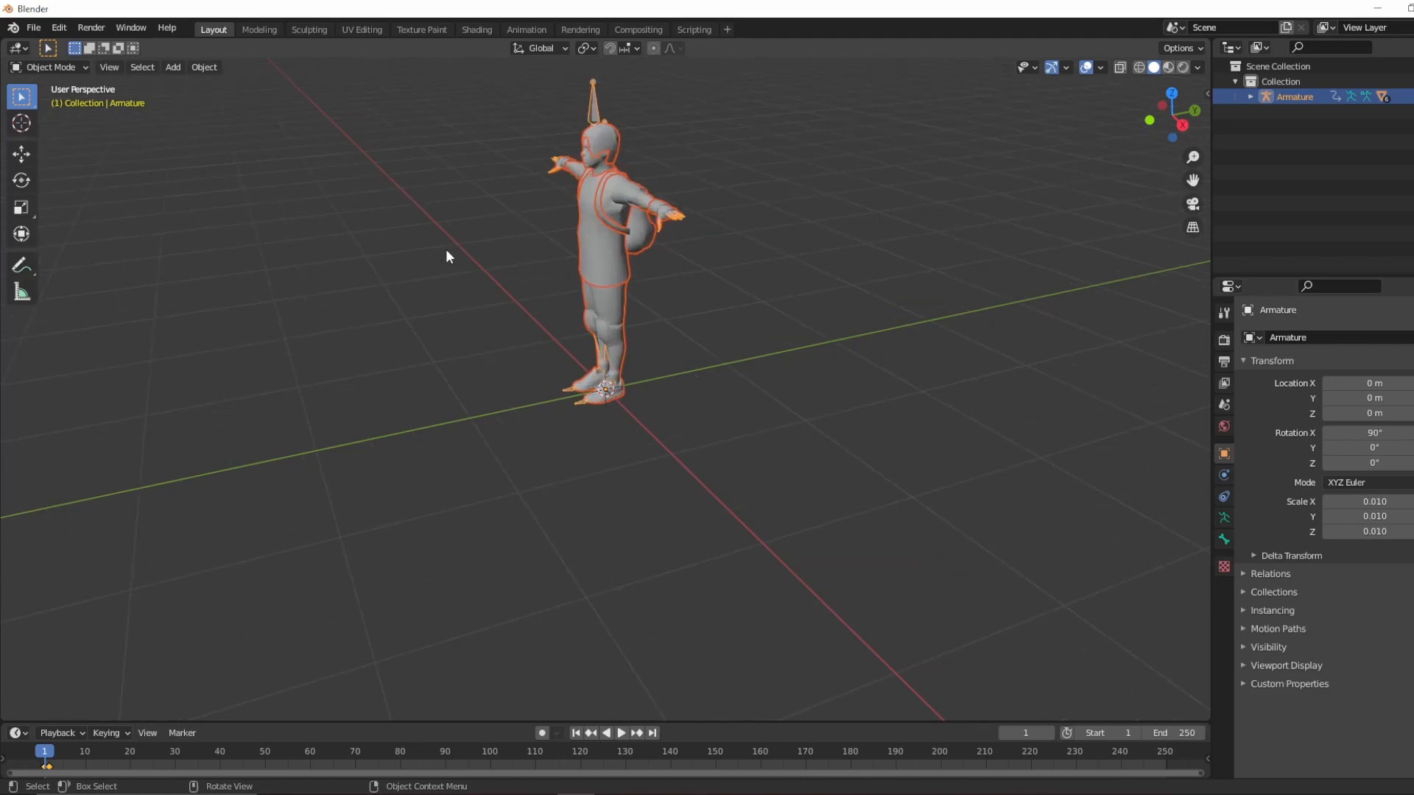
middle_drag(436, 250, 750, 194)
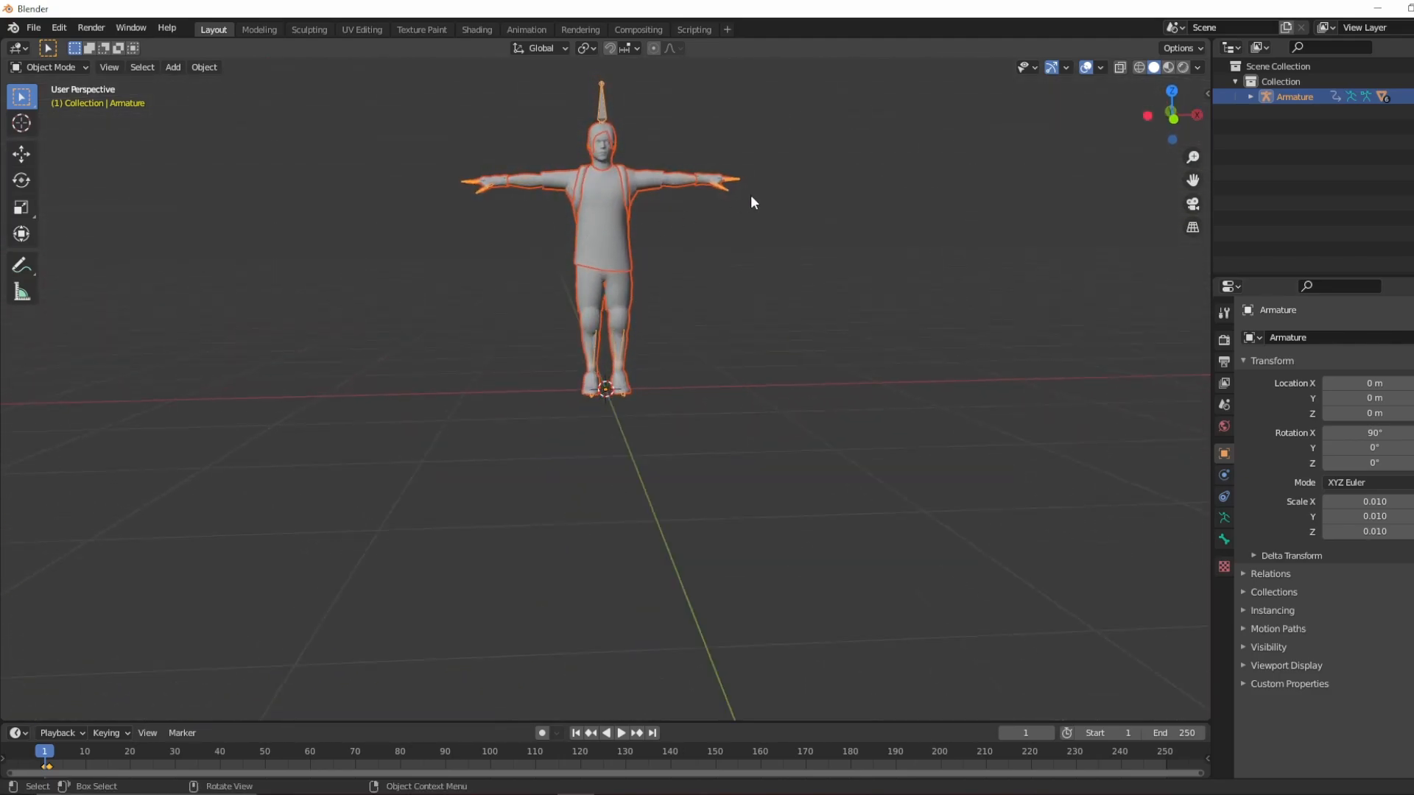
click(1171, 69)
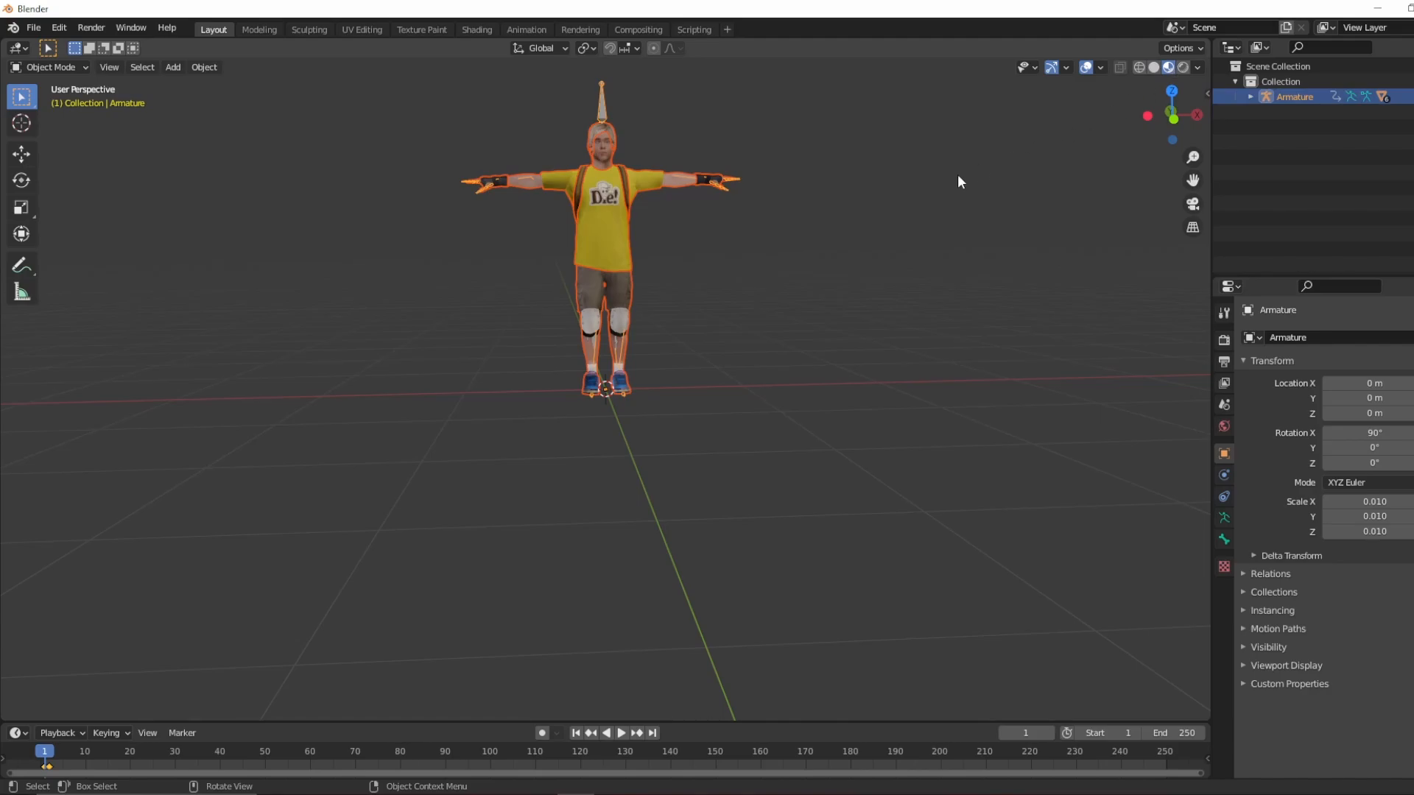
scroll(793, 243, up, 2)
drag(1193, 180, 1189, 397)
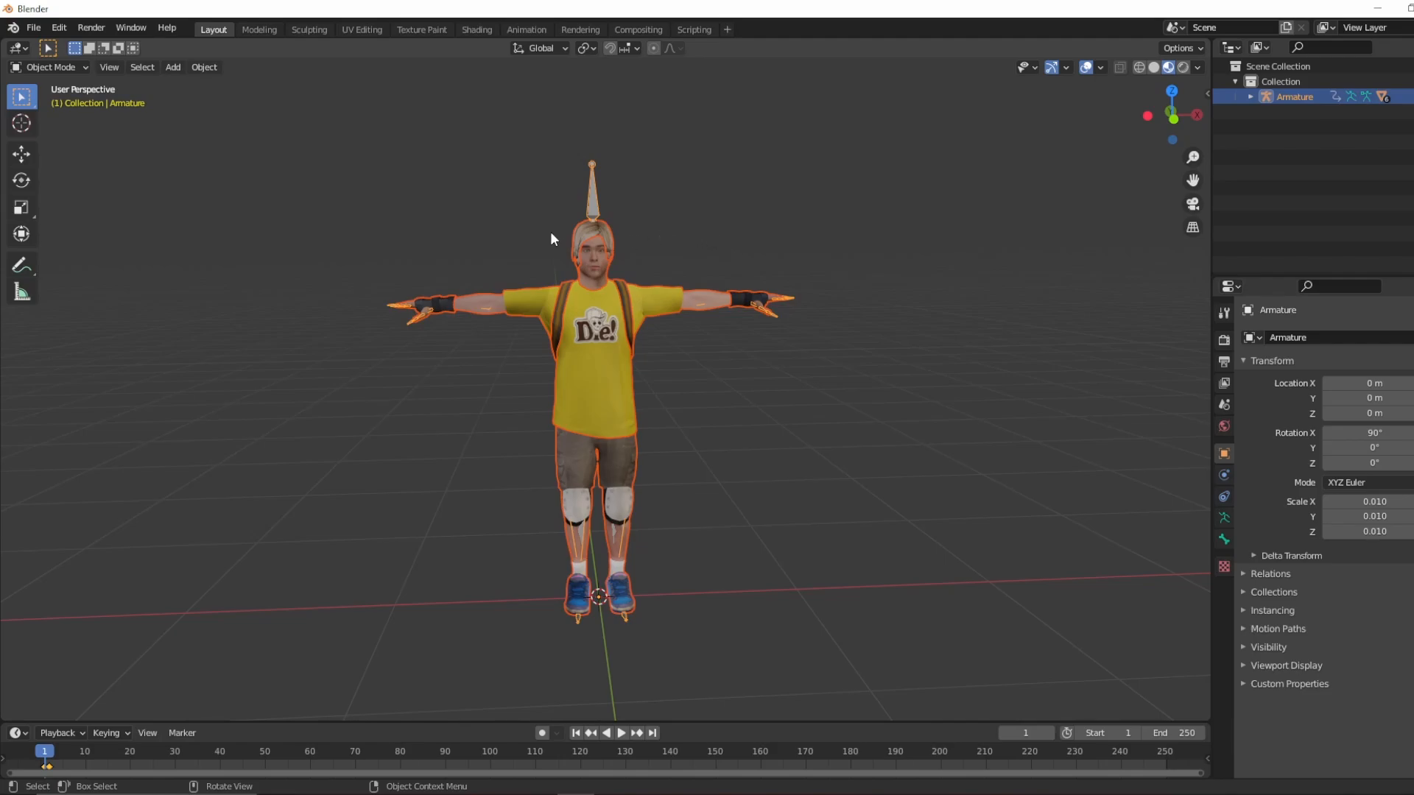
Step: Select the armature and set its viewport display to In Front so the bones draw over the mesh
click(592, 214)
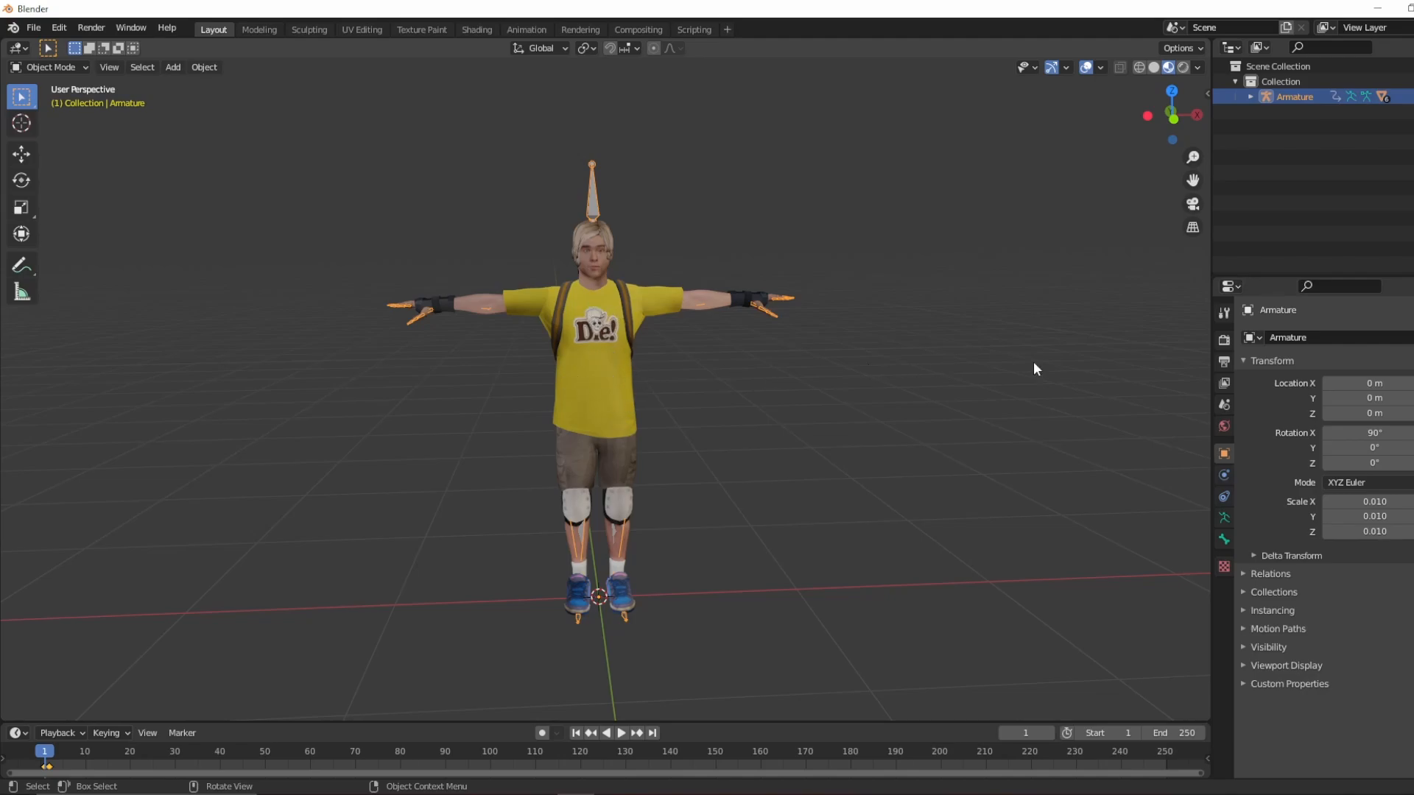
click(1224, 520)
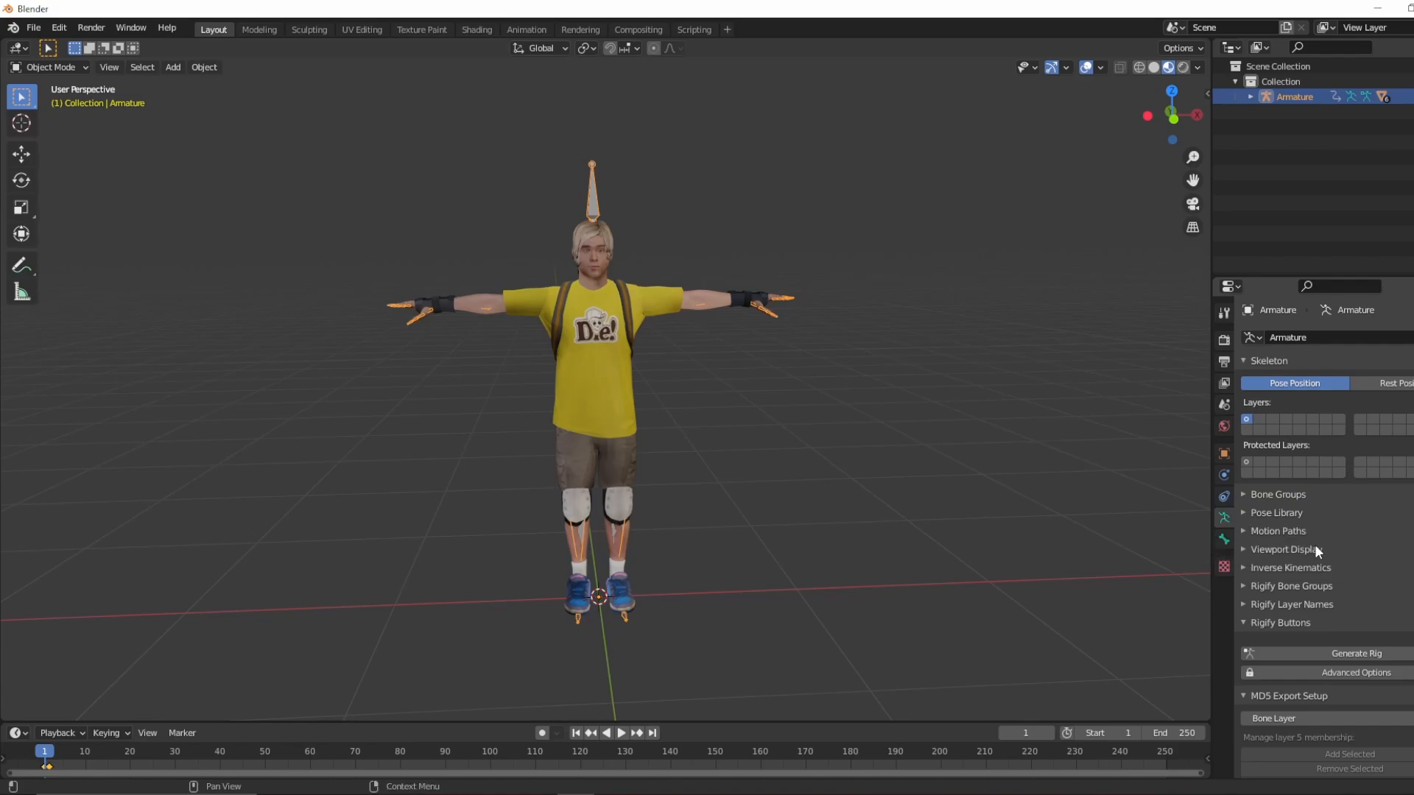
click(1244, 549)
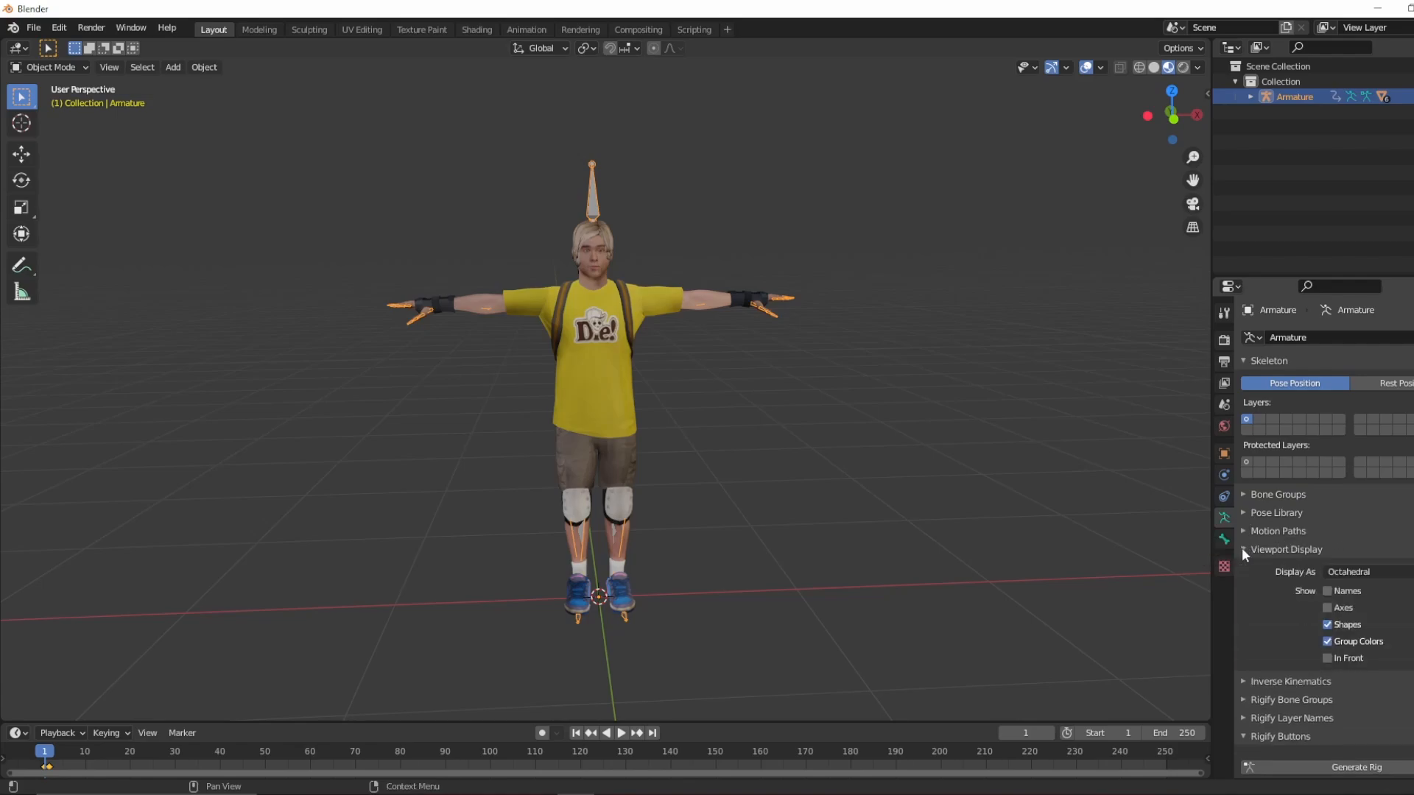
click(1327, 658)
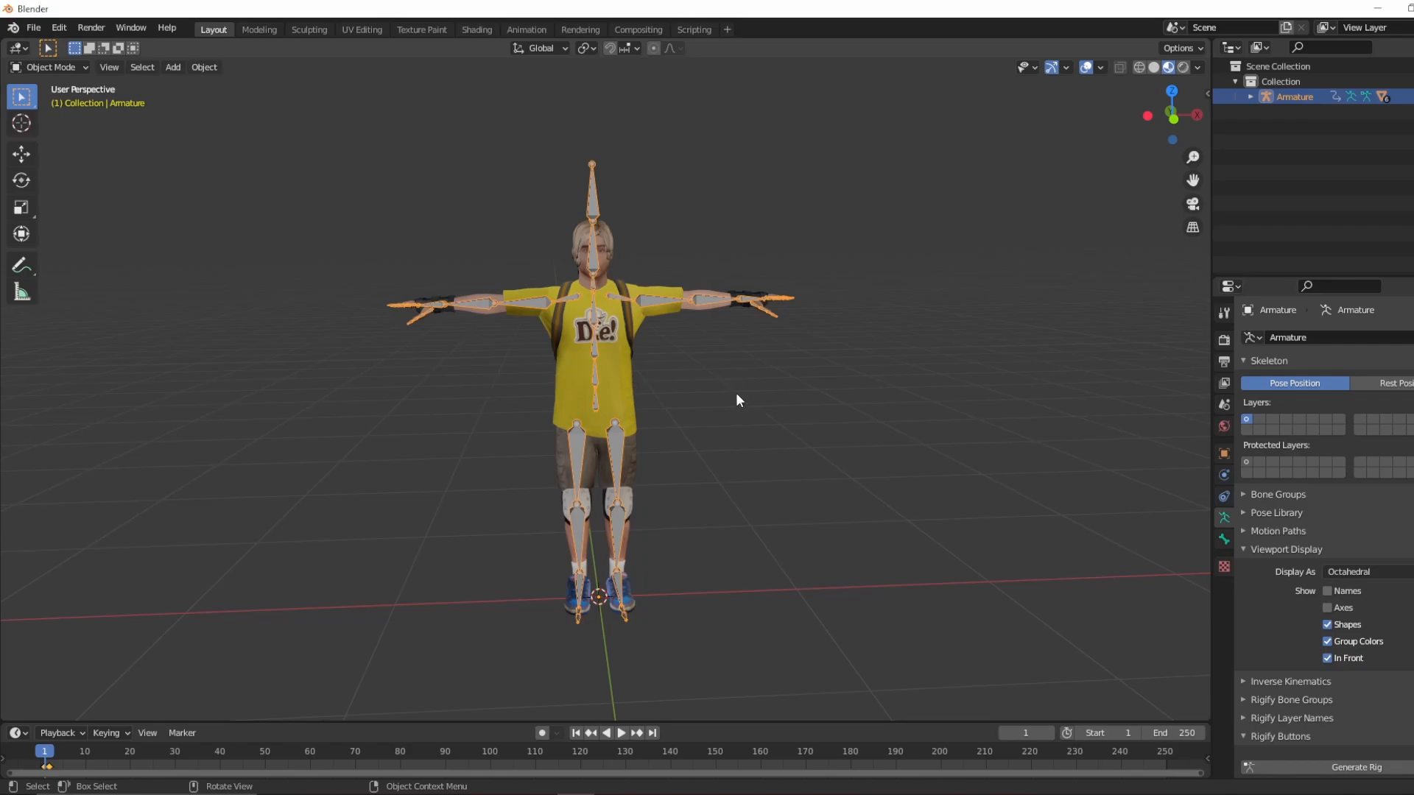
Step: Deselect everything and switch the armature from Object Mode to Pose Mode
click(690, 370)
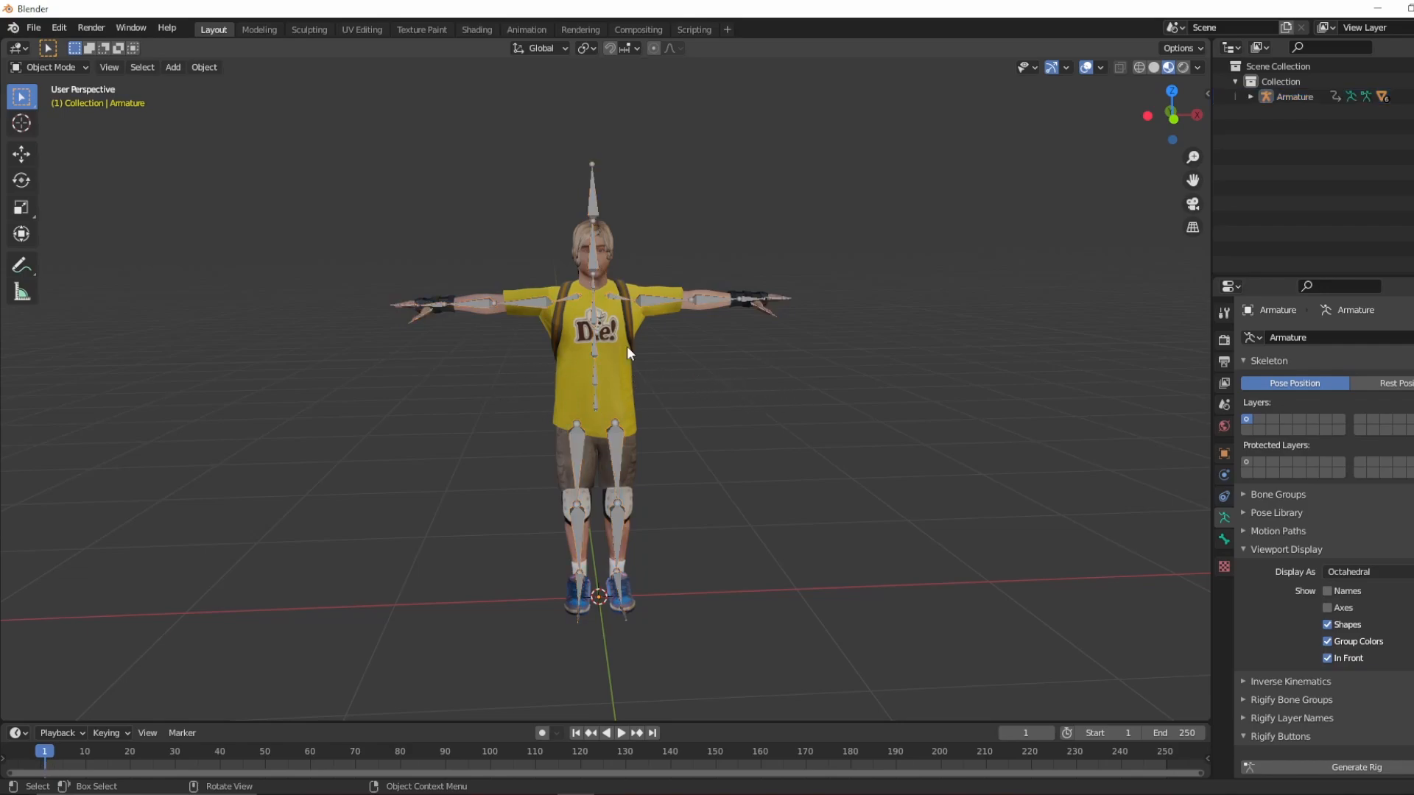
click(84, 70)
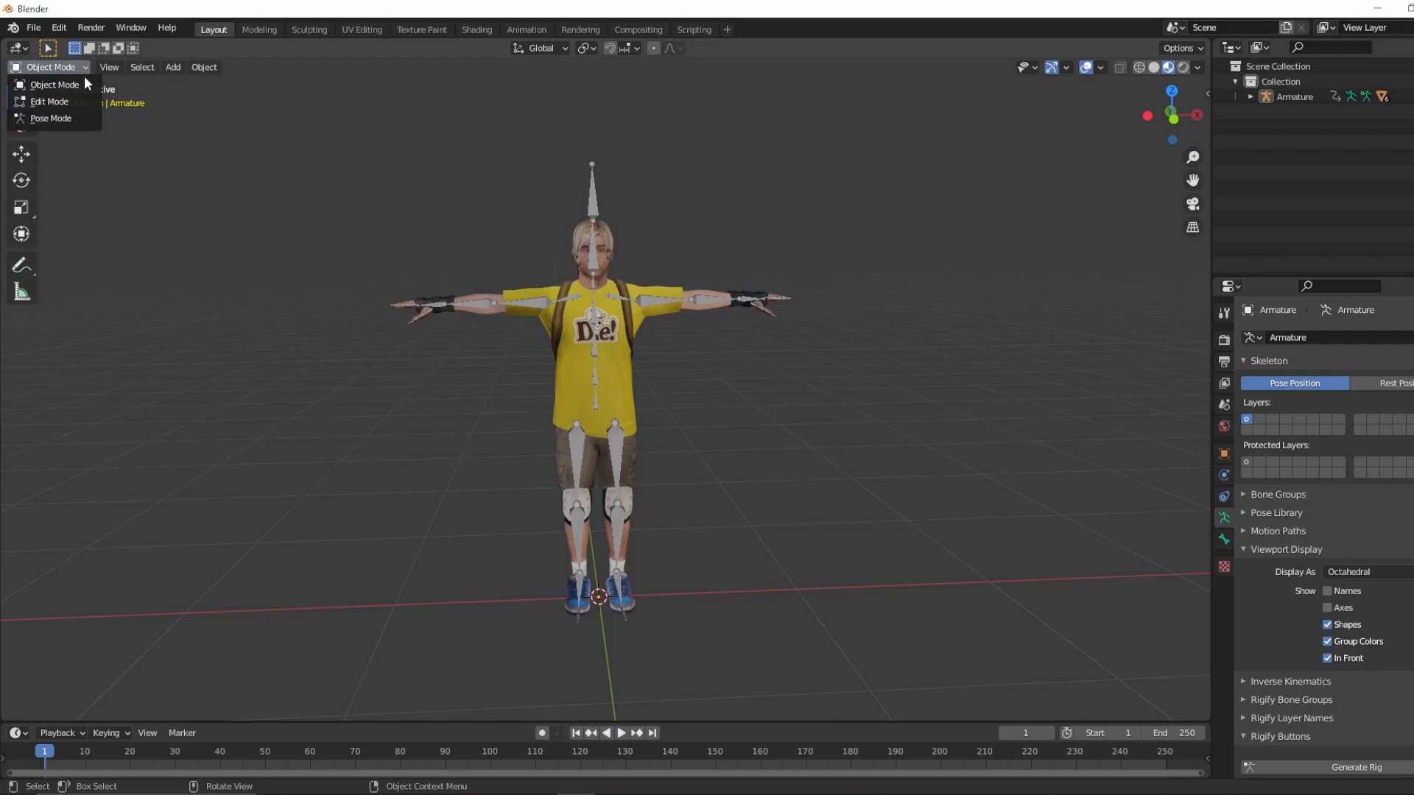
click(76, 116)
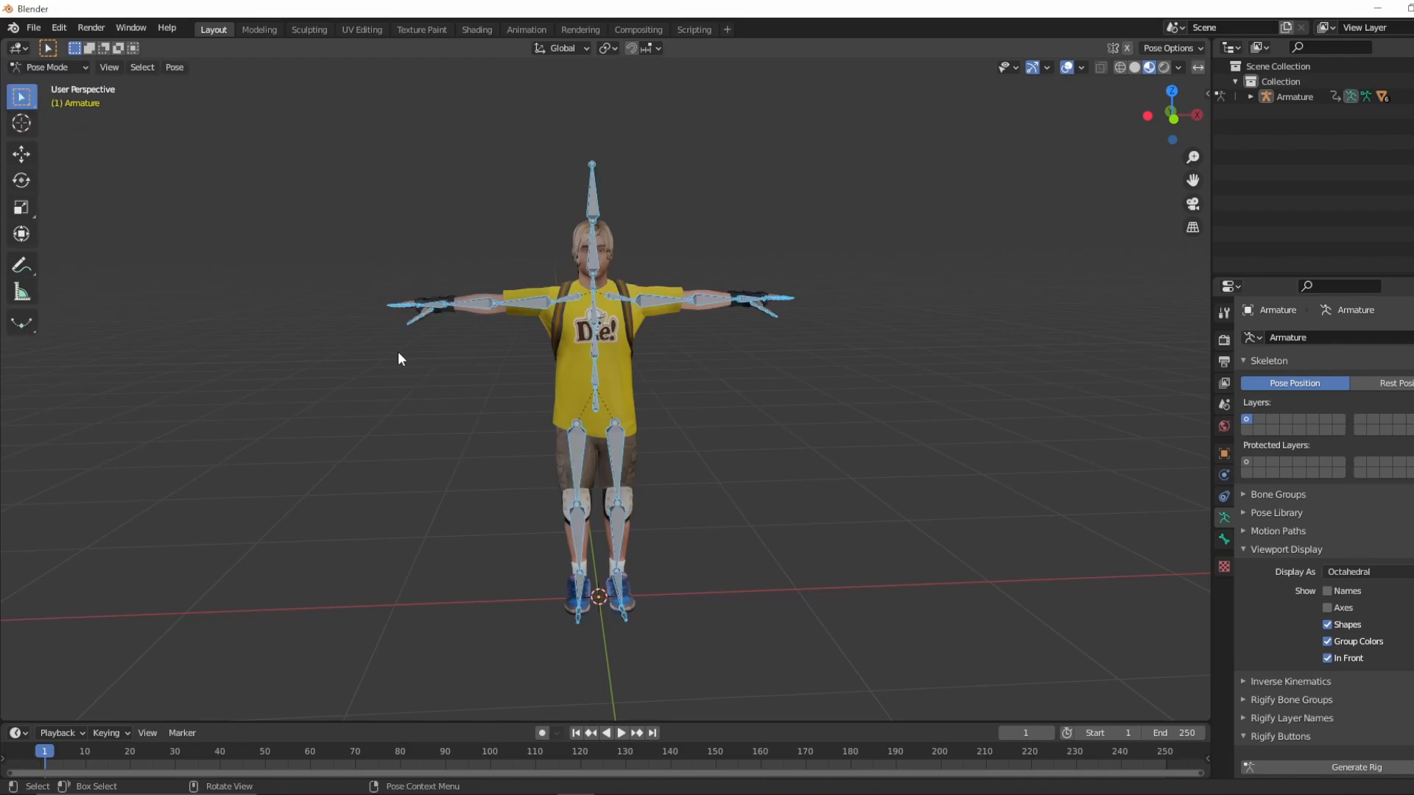
Step: Test the spine weighting by rotating the Spine1 bone to bend the upper body forward, and clear its user transforms
middle_drag(398, 358, 561, 358)
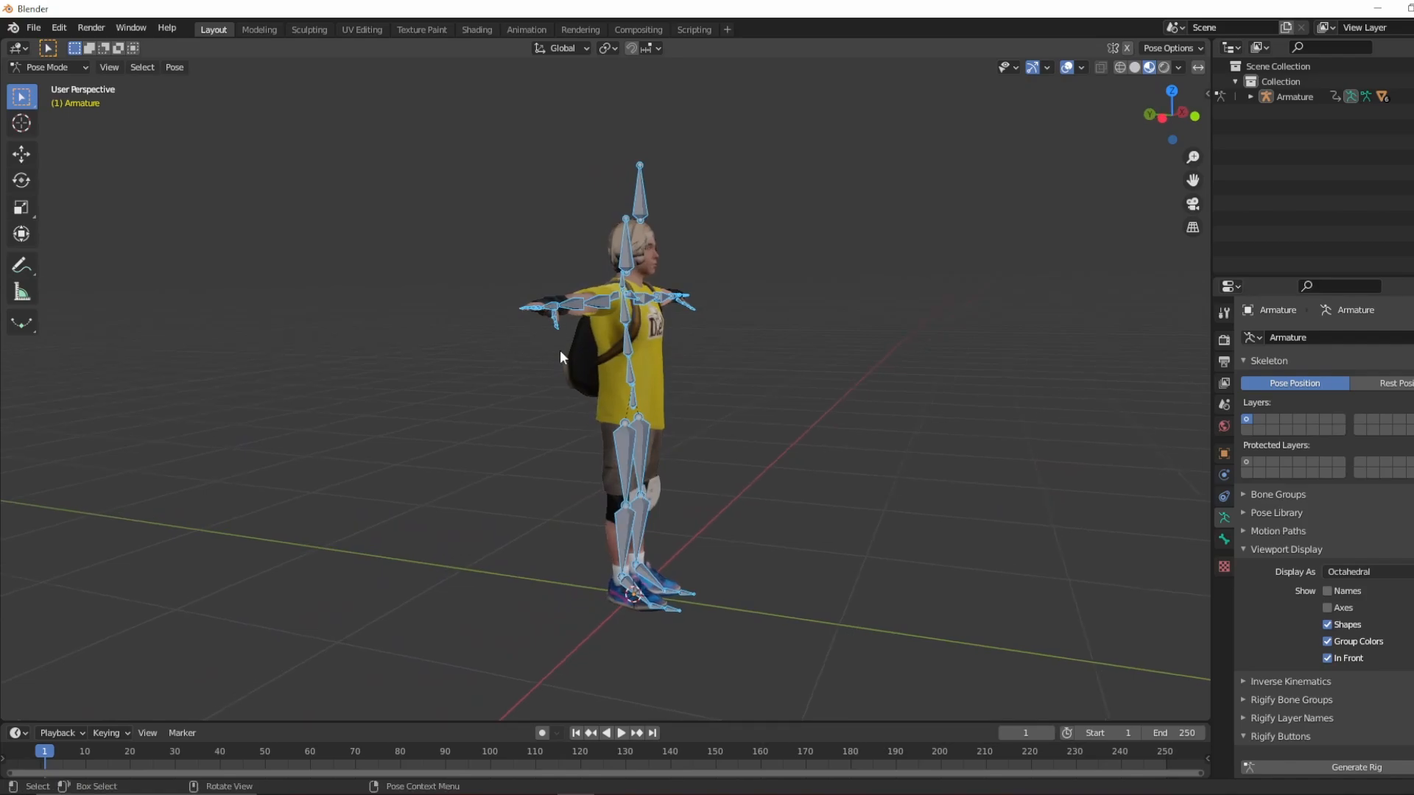
click(627, 347)
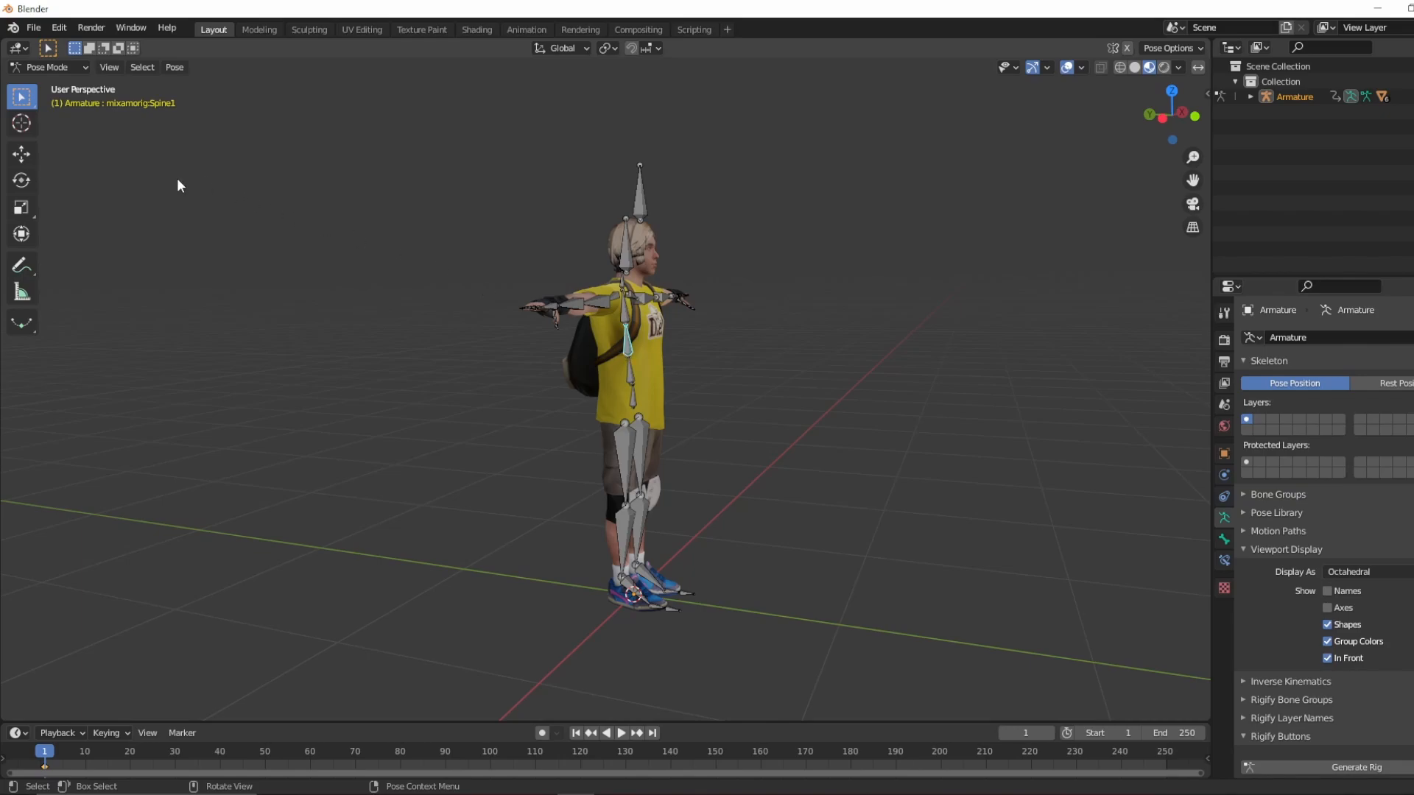
click(26, 183)
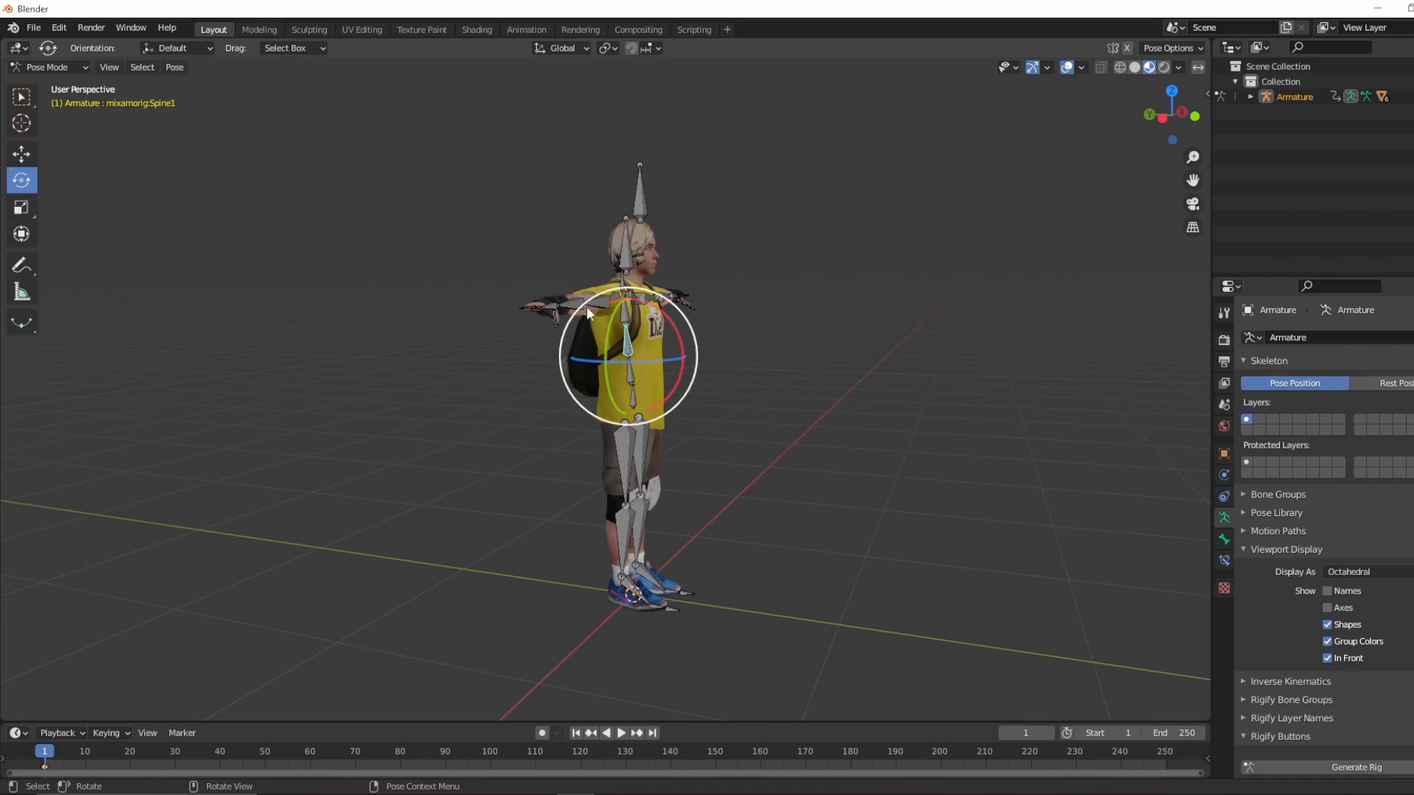
drag(641, 299, 705, 414)
drag(730, 346, 735, 309)
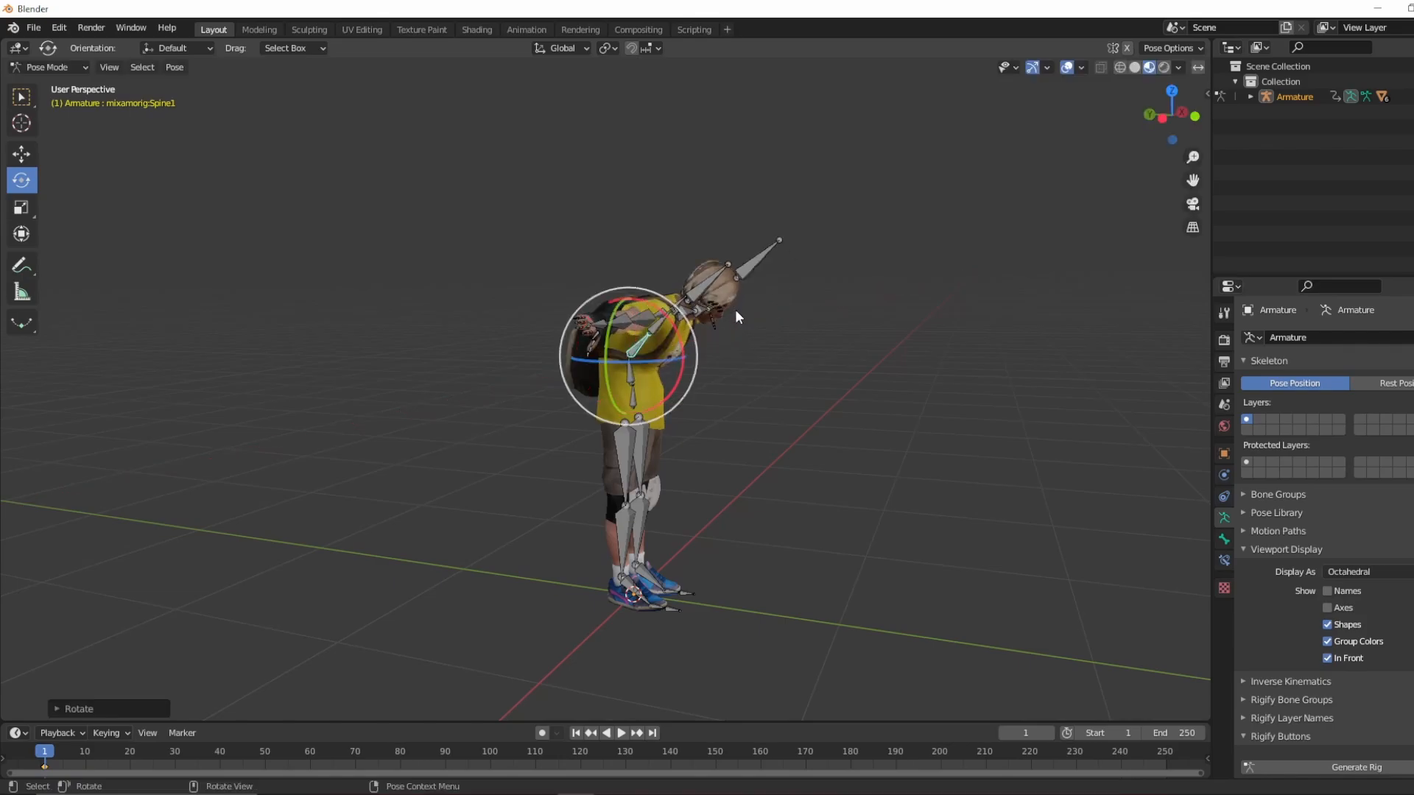
right_click(633, 350)
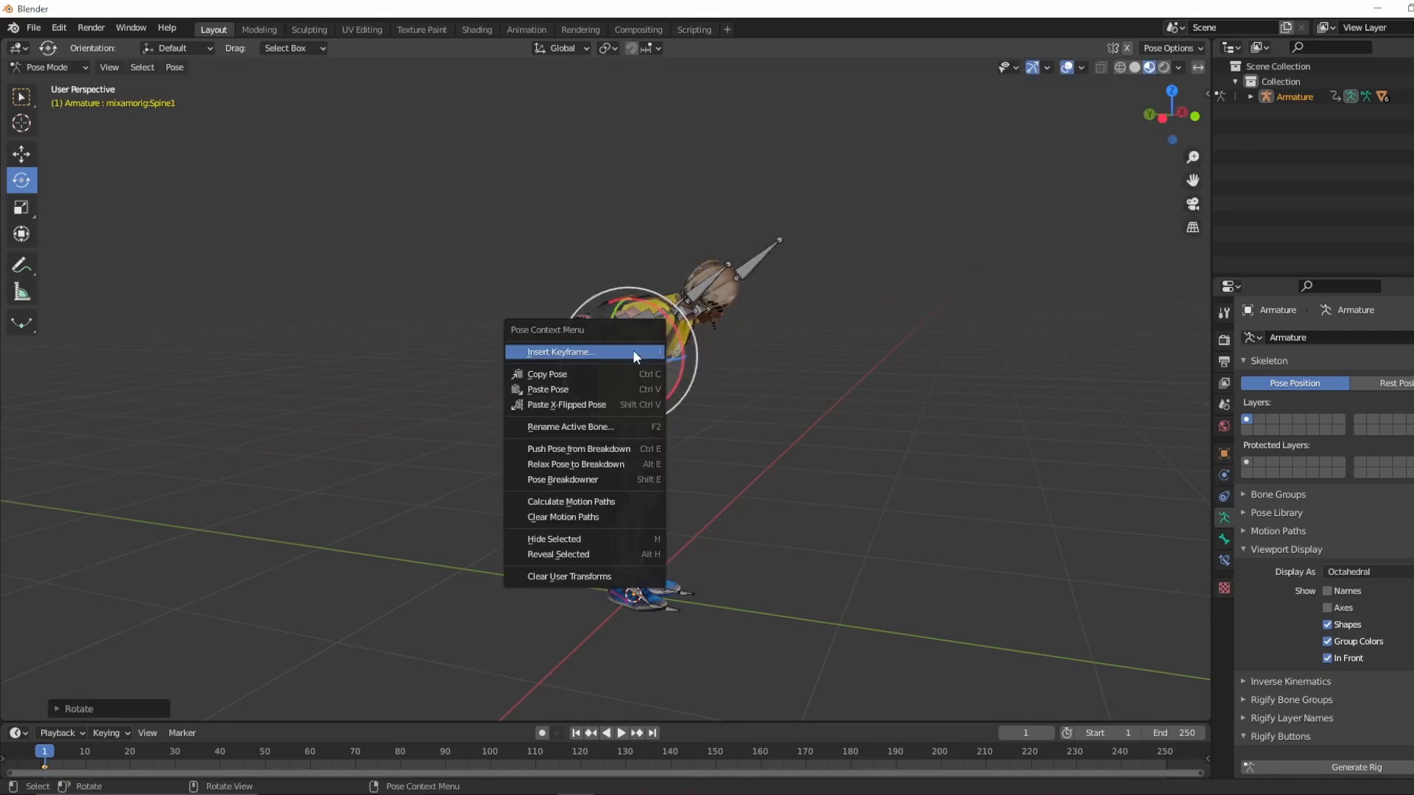
click(613, 576)
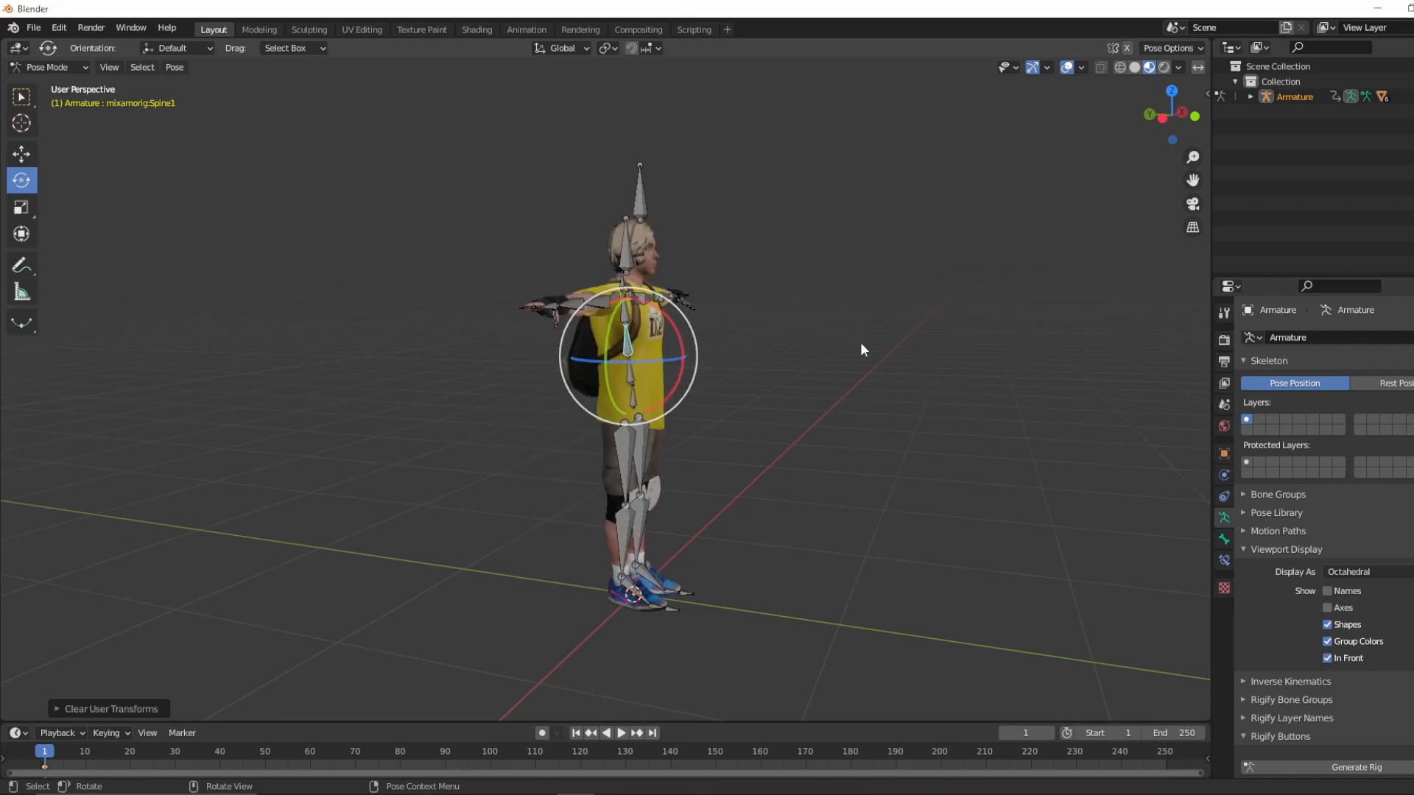
Step: Test the hip weighting by rotating the RightUpLeg bone to raise the leg forward, and clear its user transforms
click(622, 455)
drag(647, 476, 912, 374)
middle_drag(913, 382, 803, 384)
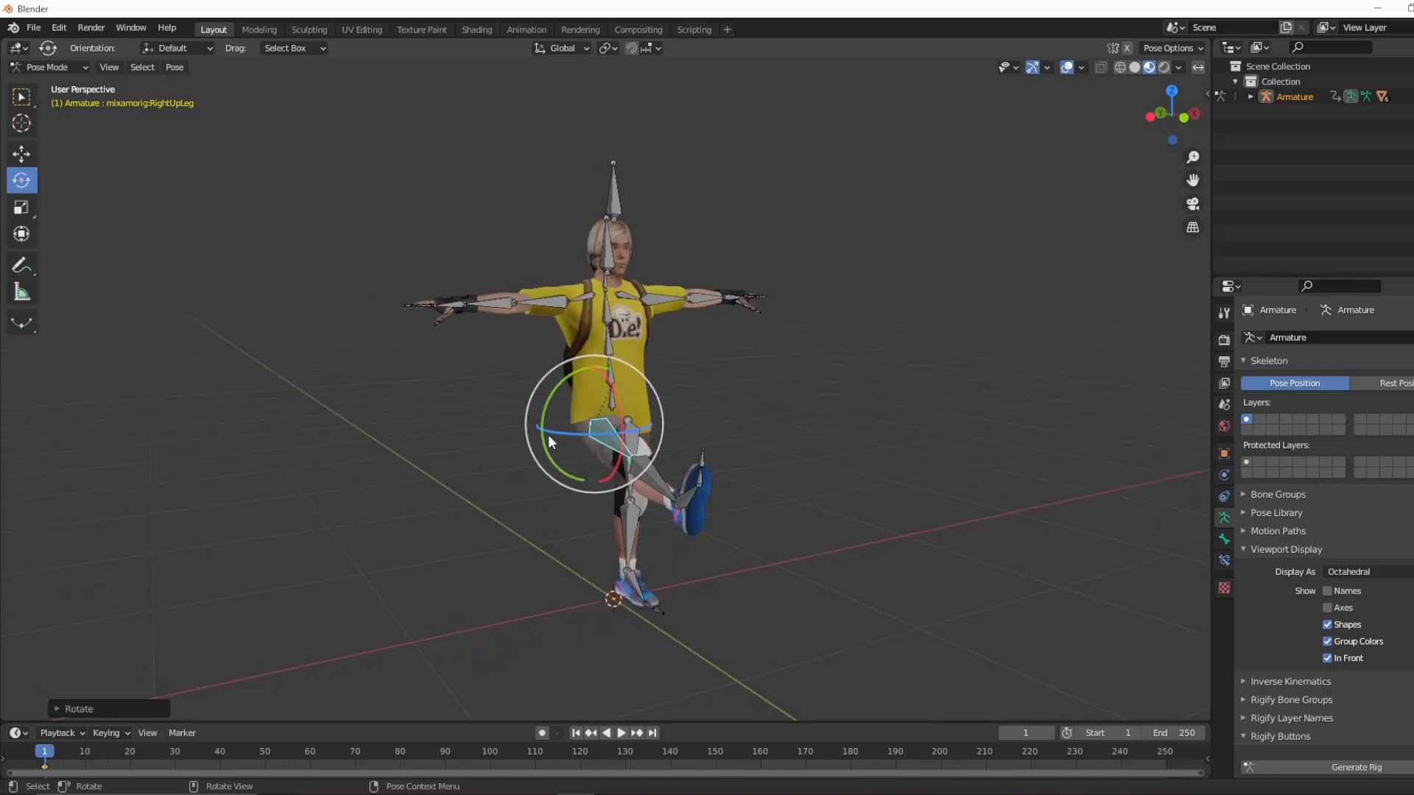
right_click(595, 424)
click(596, 424)
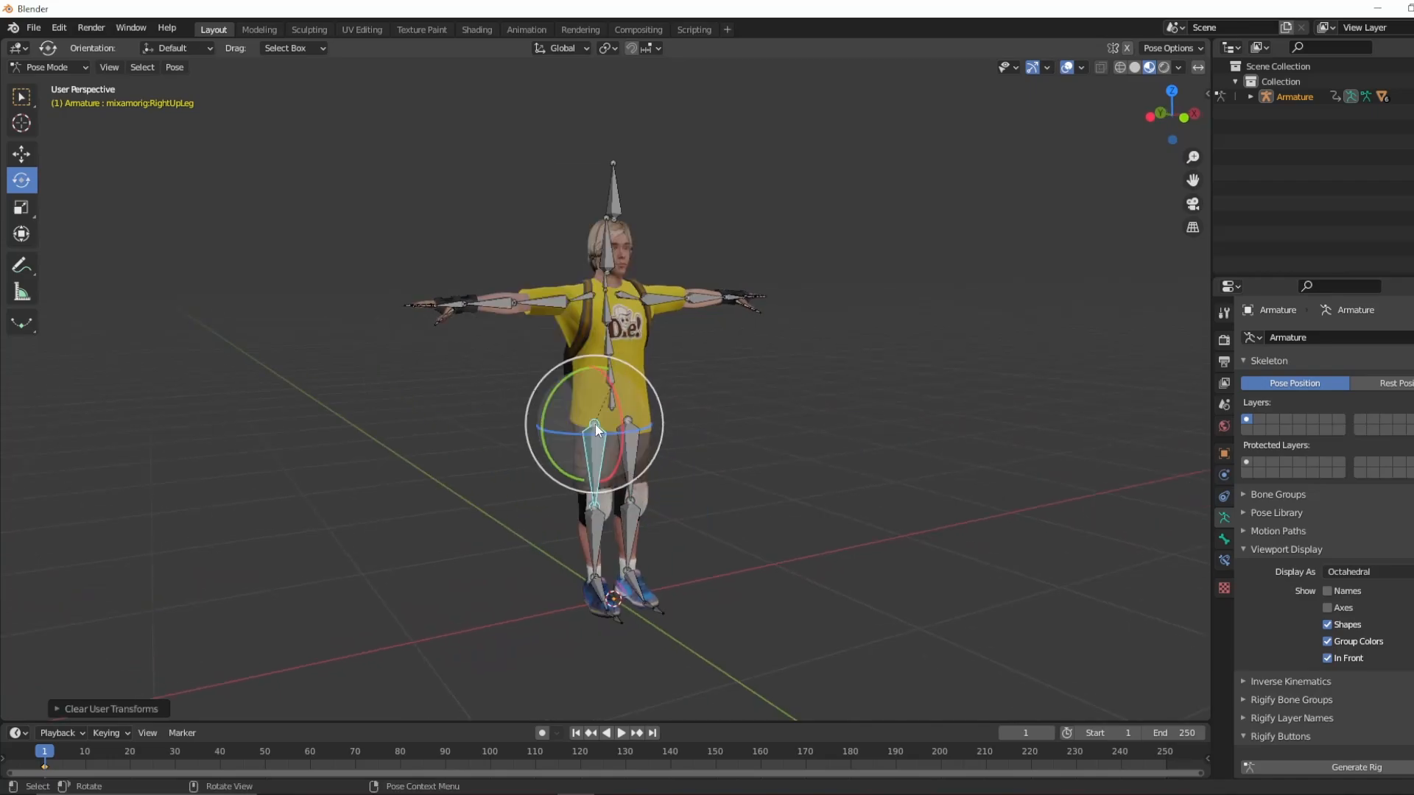
Step: Test the knee weighting by rotating the RightLeg bone to bend the lower leg backward, and clear its user transforms
click(598, 535)
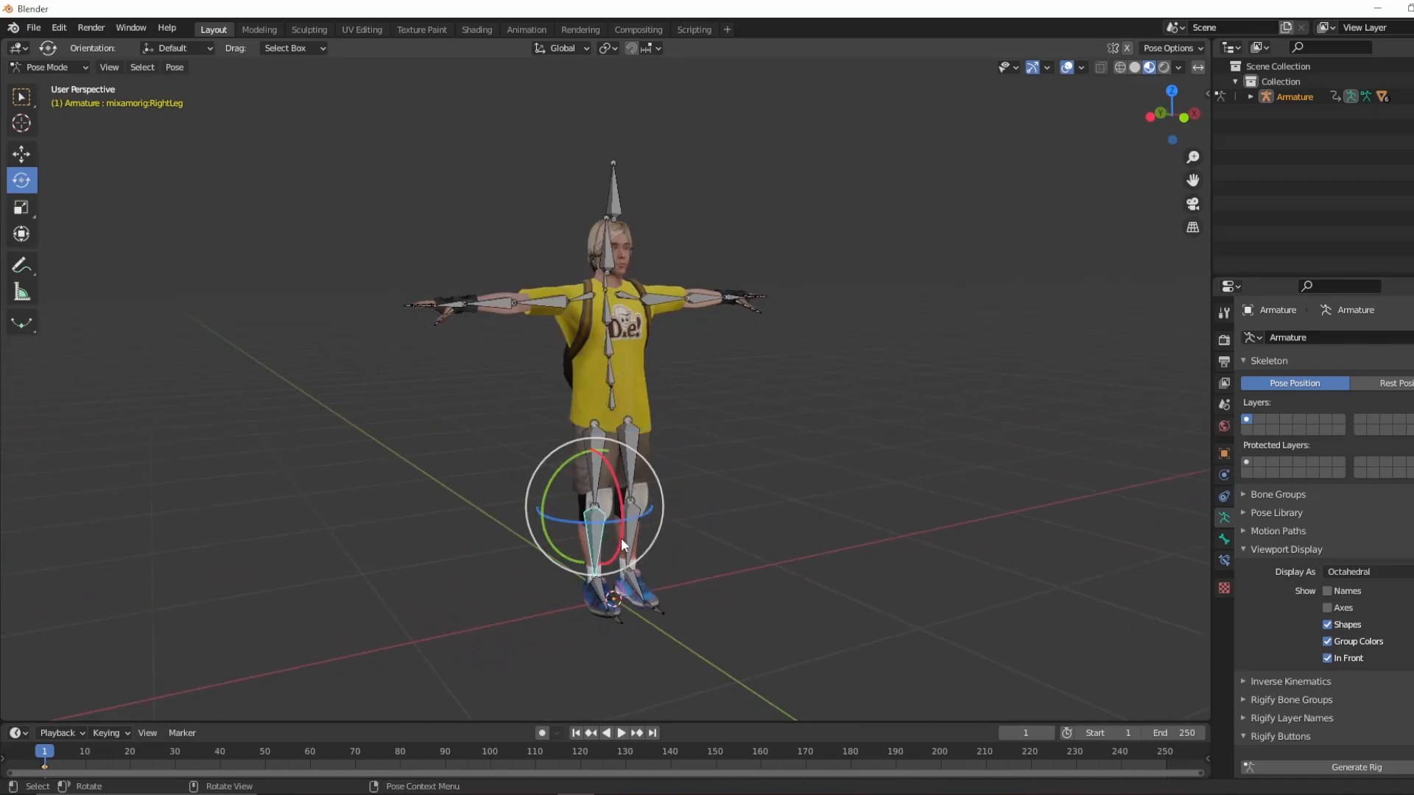
drag(621, 538, 502, 536)
middle_drag(502, 536, 721, 452)
middle_drag(673, 497, 596, 520)
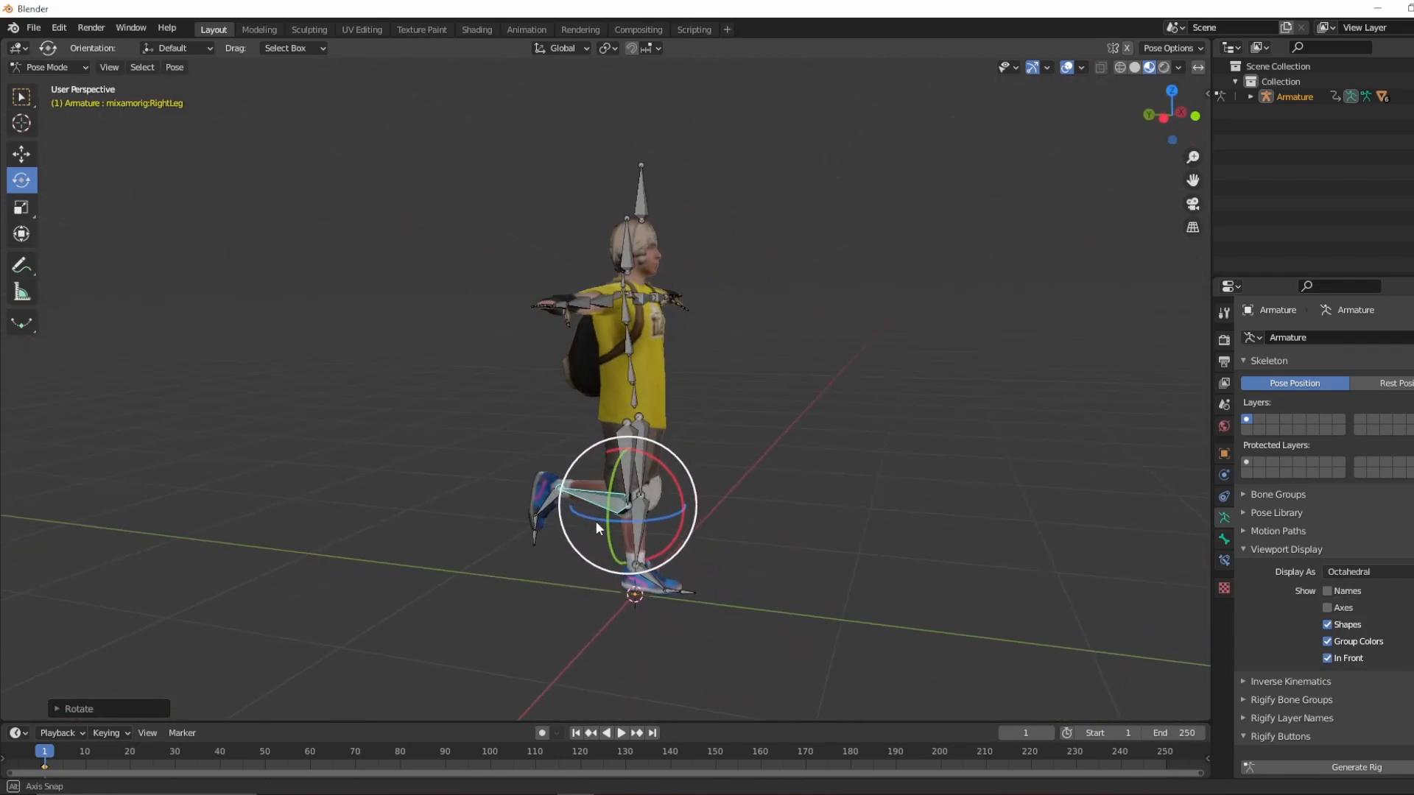
right_click(603, 502)
click(603, 502)
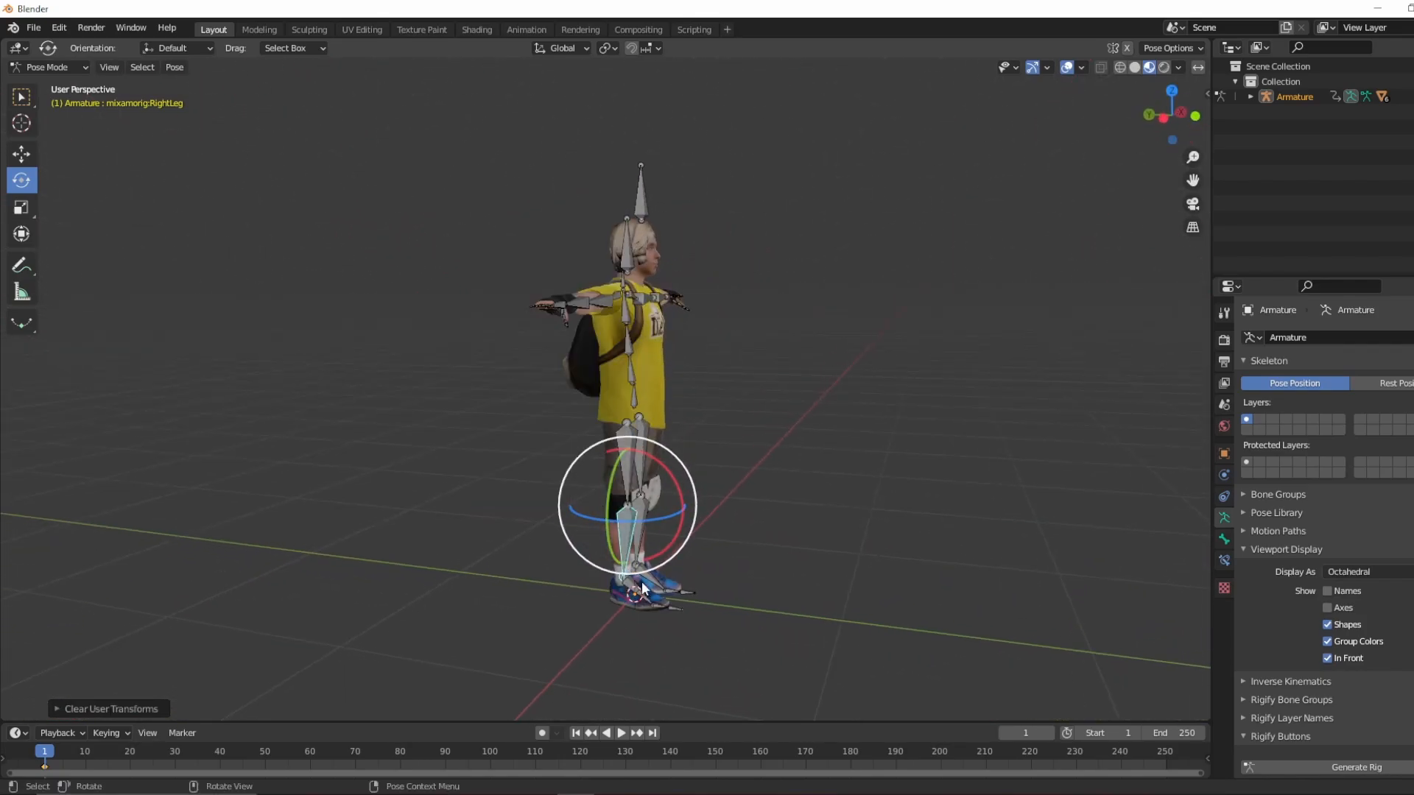
Step: Test the ankle weighting by rotating the RightFoot bone to point the foot downward, and clear its user transforms
click(634, 592)
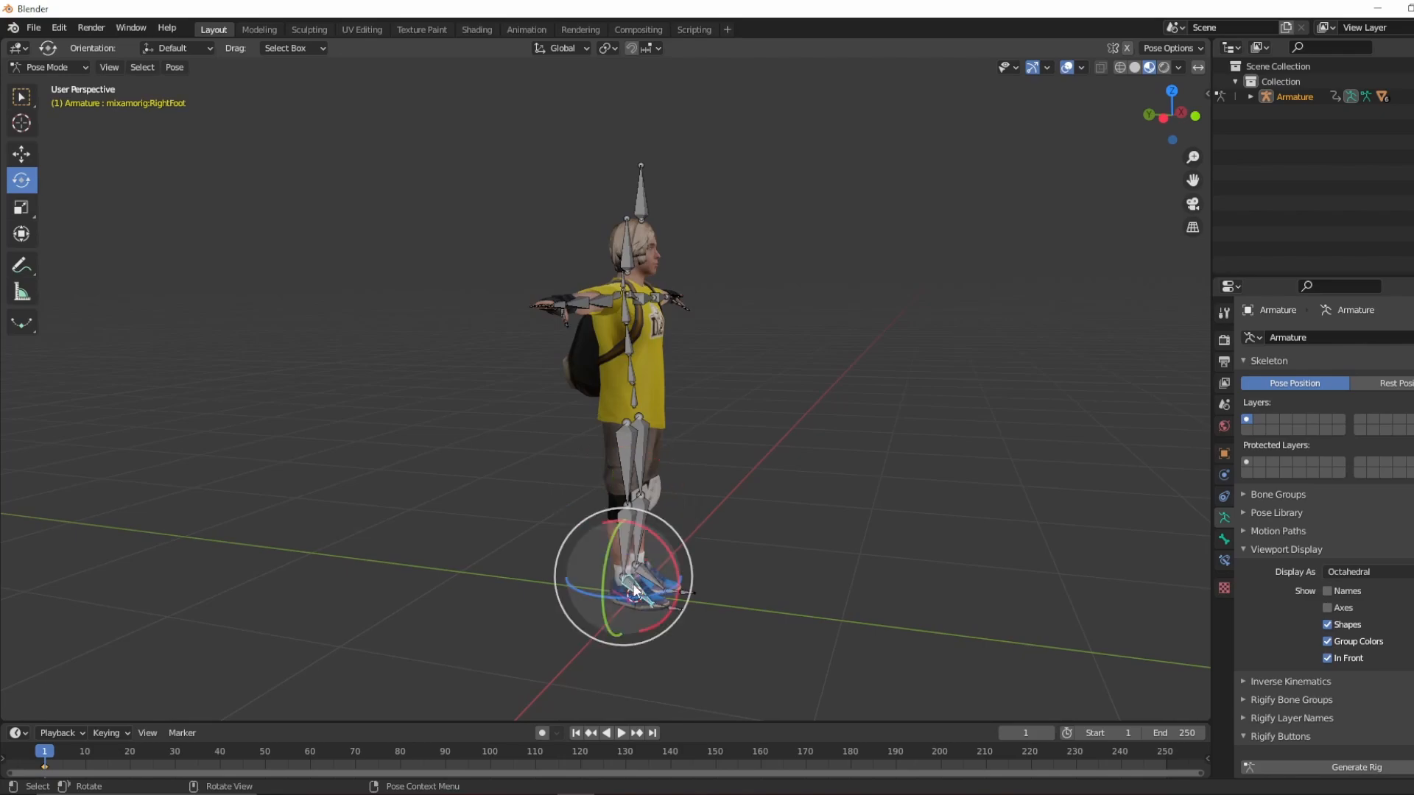
drag(675, 608, 629, 601)
right_click(622, 587)
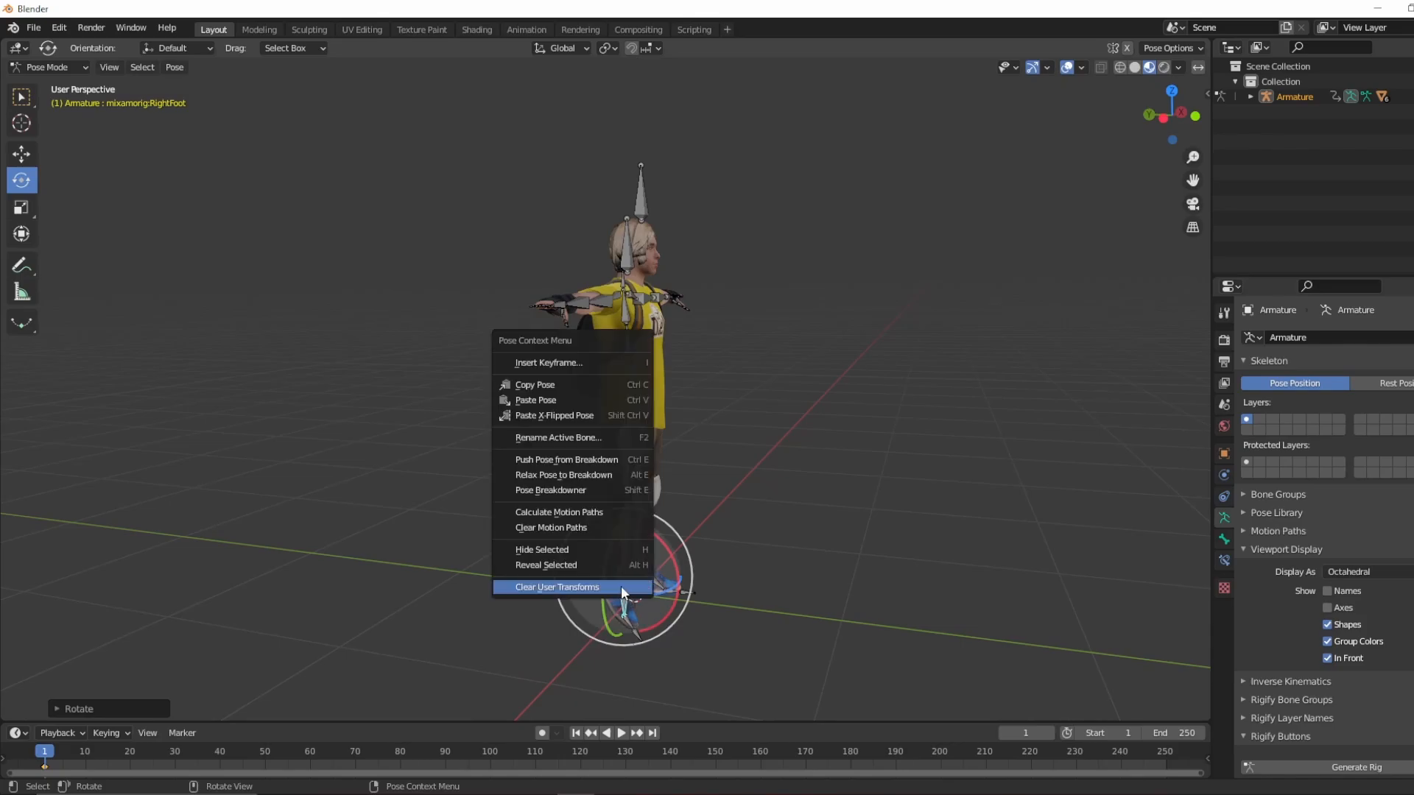
click(621, 585)
Step: Test the shoulder weighting by rotating the RightArm bone, and clear its user transforms
middle_drag(794, 362, 587, 371)
scroll(587, 372, up, 2)
click(504, 276)
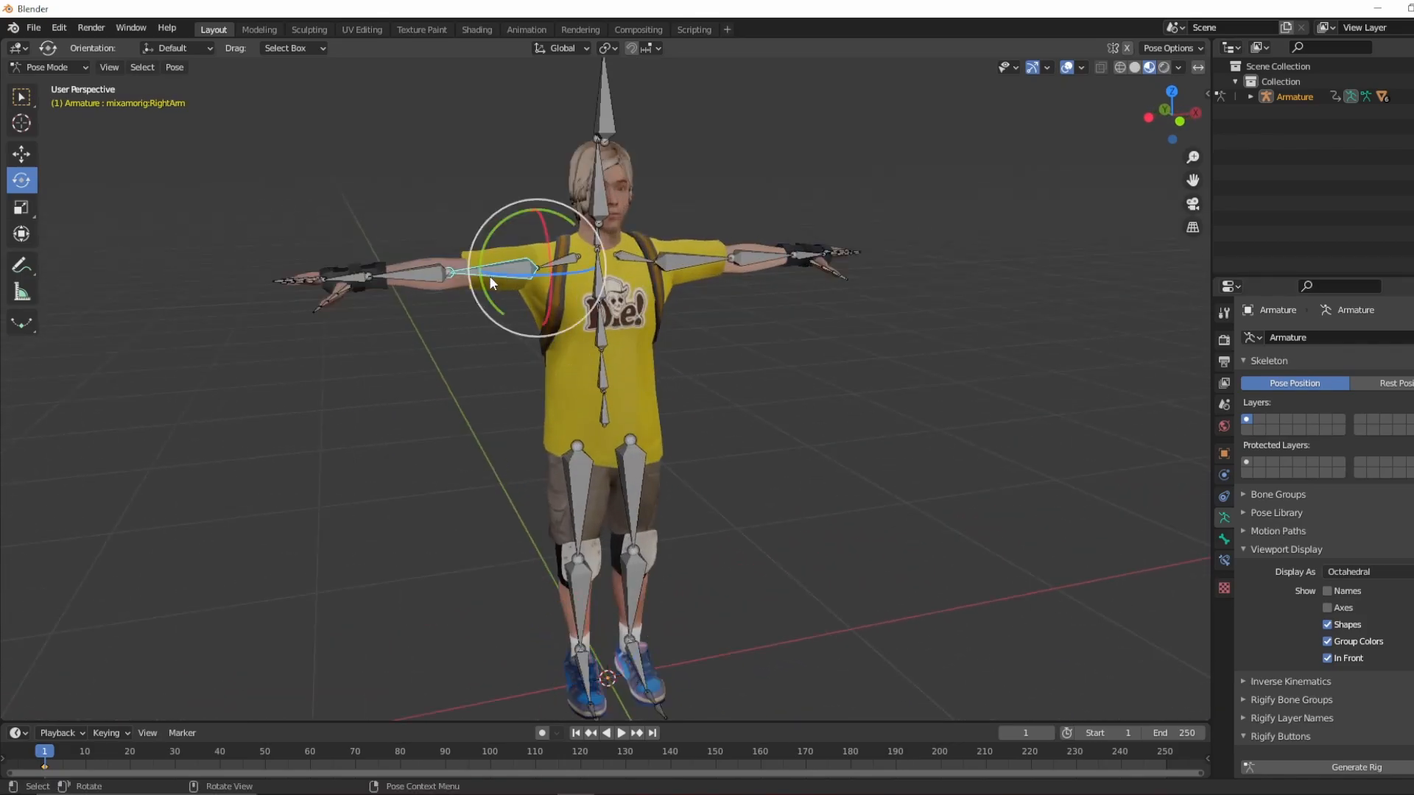
drag(496, 276, 398, 183)
right_click(507, 263)
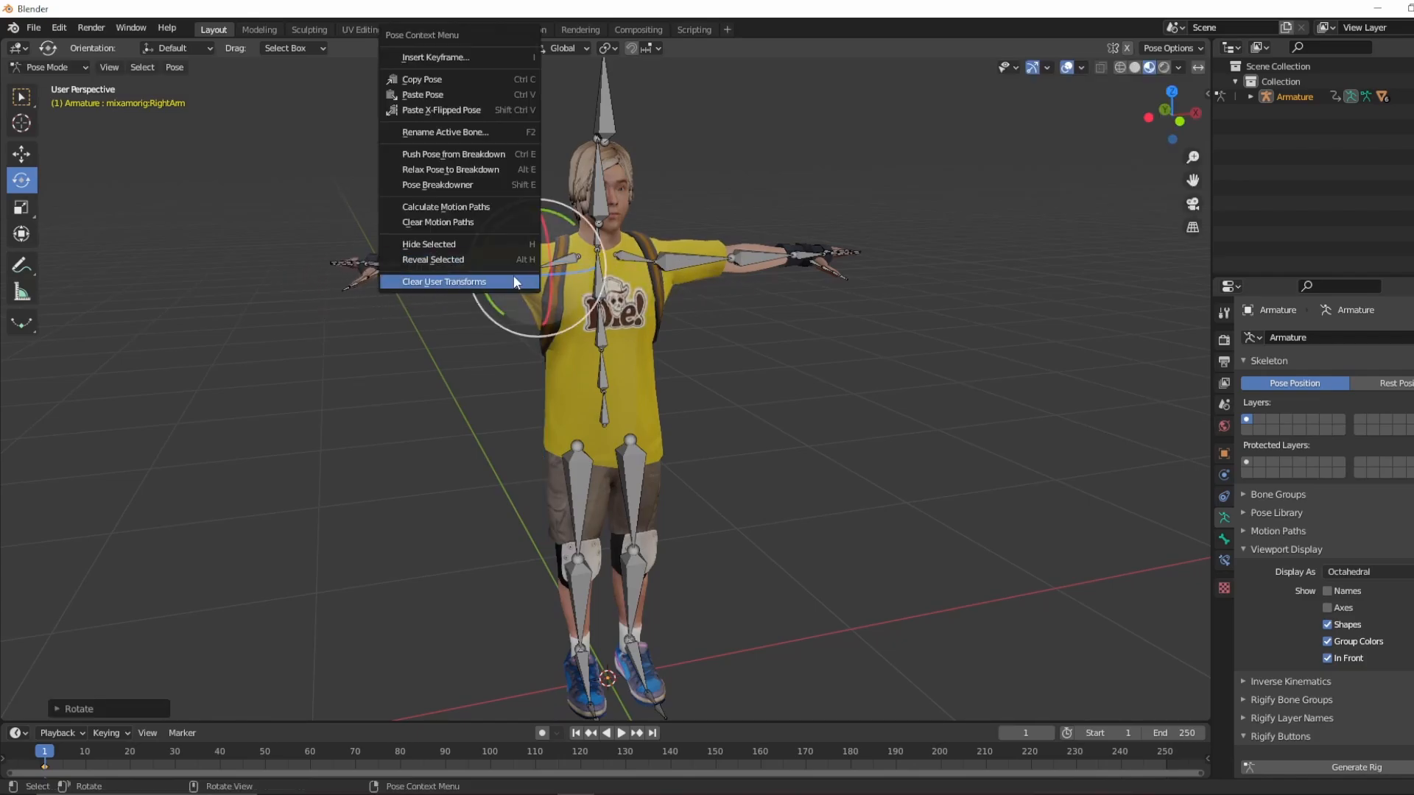
click(514, 279)
Step: Test the neck weighting by rotating the Head bone, and clear its user transforms
click(595, 197)
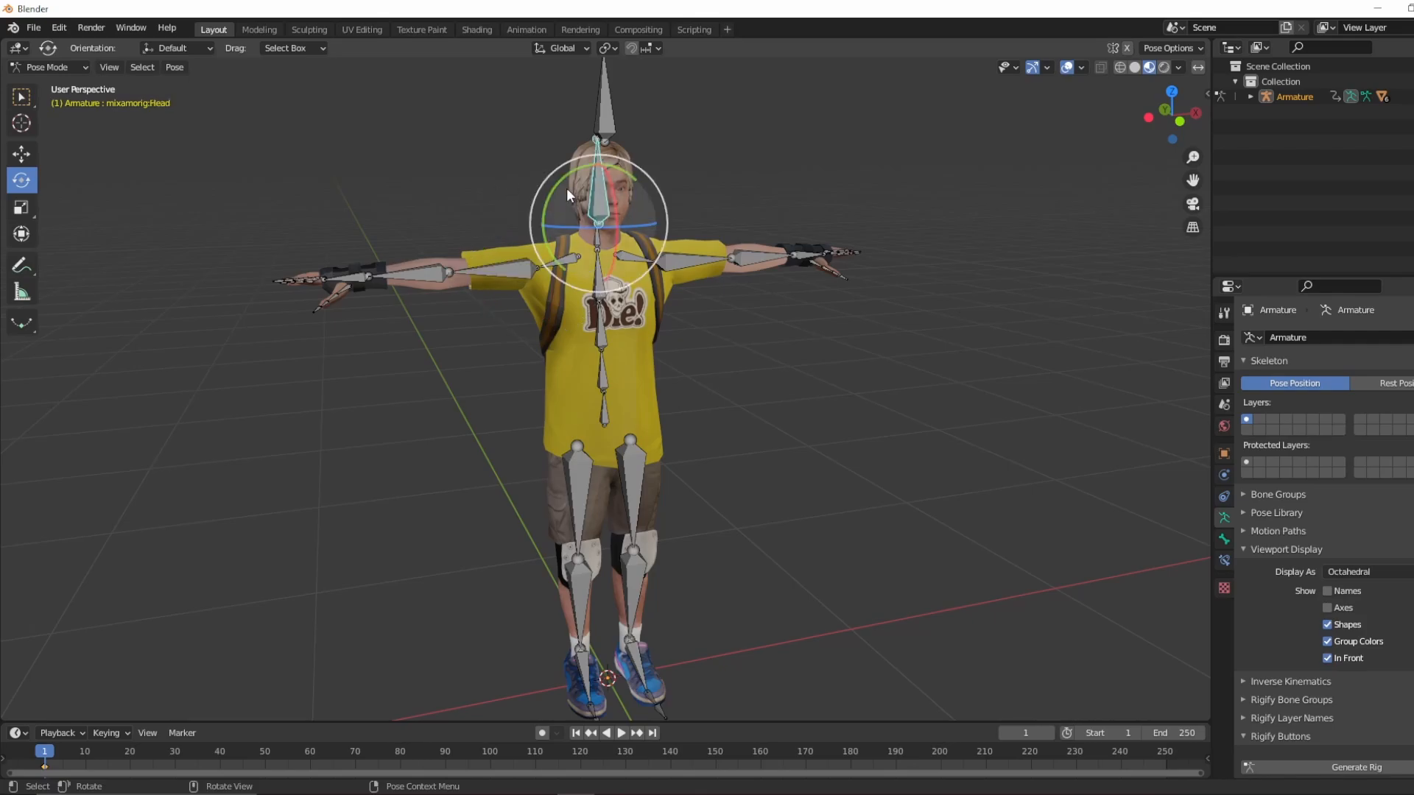
drag(616, 195, 590, 106)
right_click(591, 199)
click(582, 282)
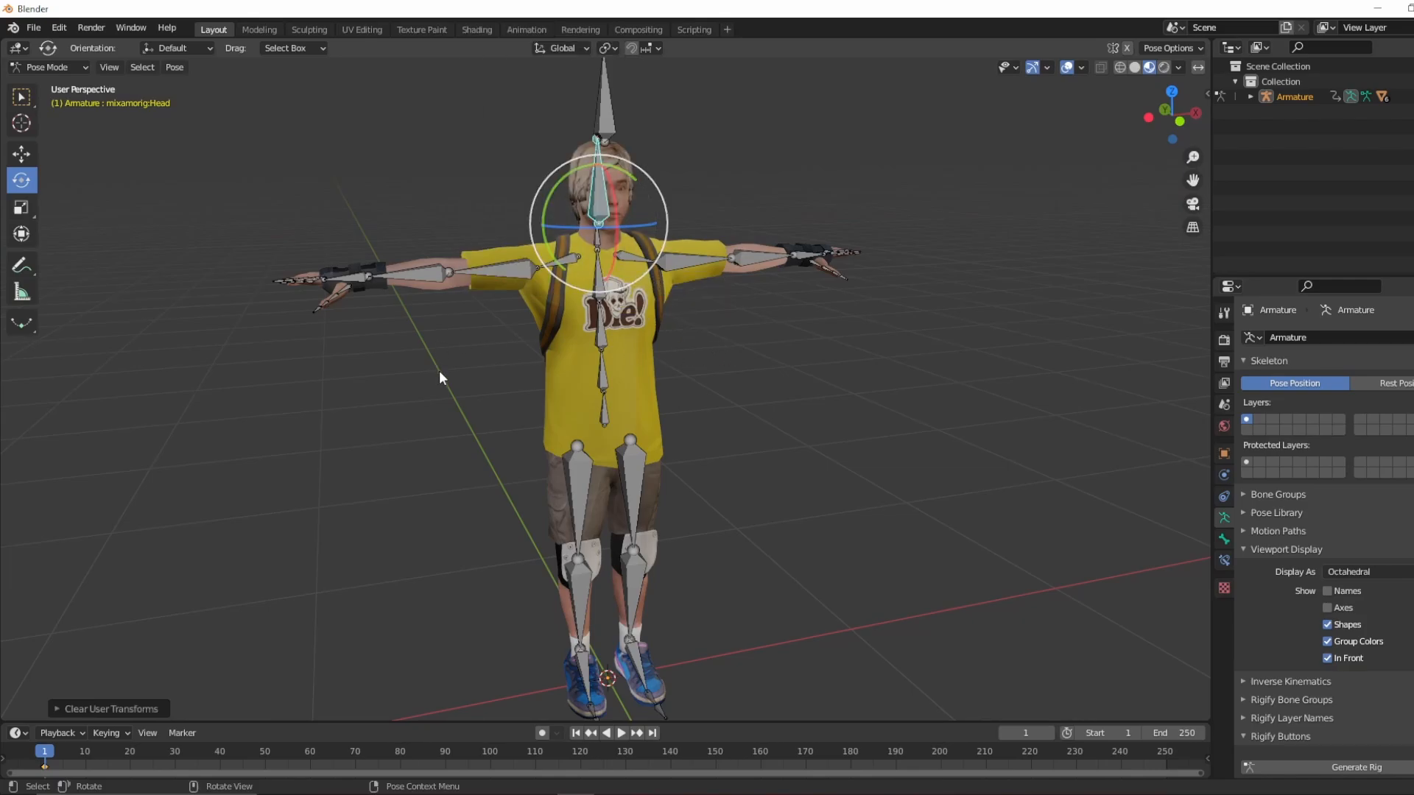
Step: Test the wrist weighting by rotating the LeftHand bone to tilt the hand upward, and clear its user transforms
middle_drag(439, 370, 803, 378)
middle_drag(687, 395, 797, 443)
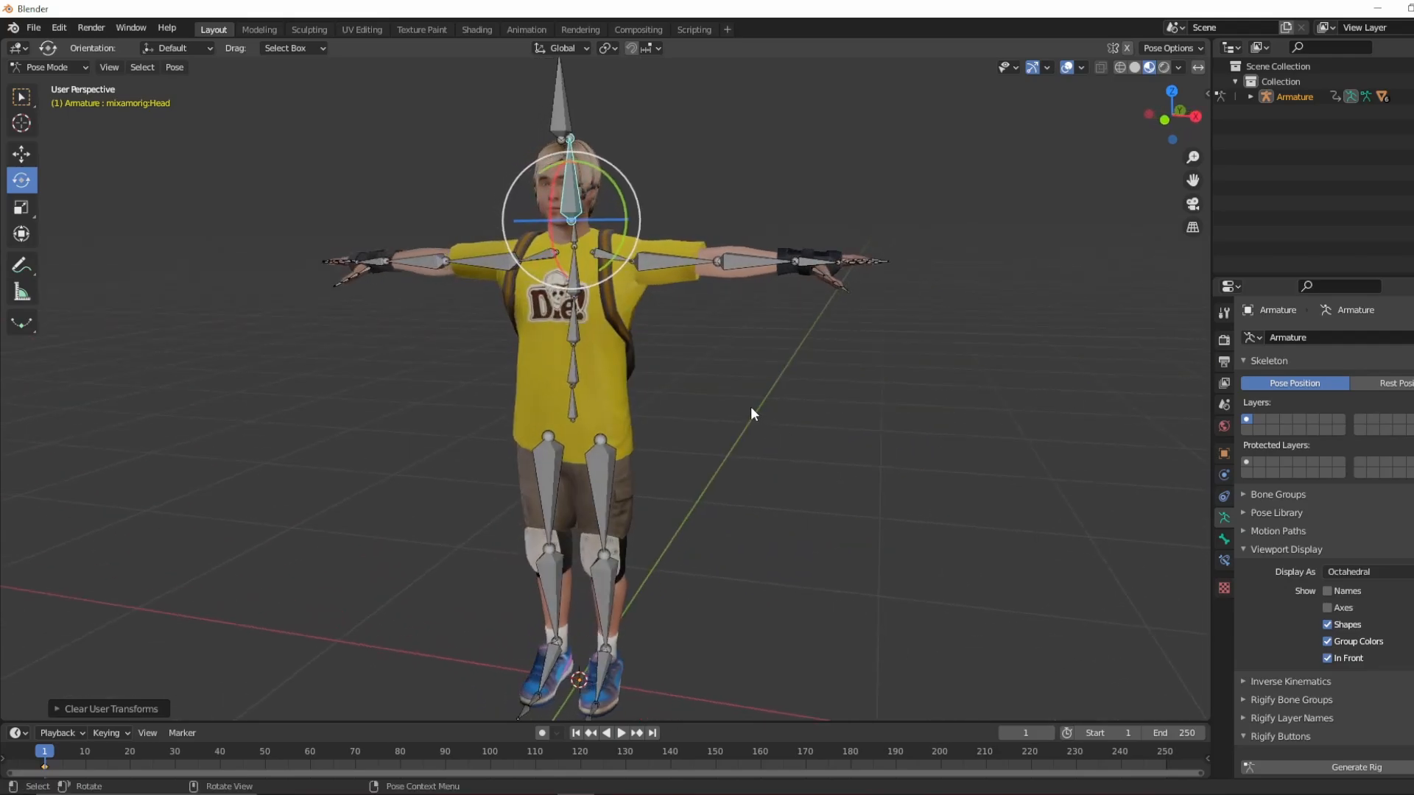
click(803, 263)
scroll(873, 324, up, 2)
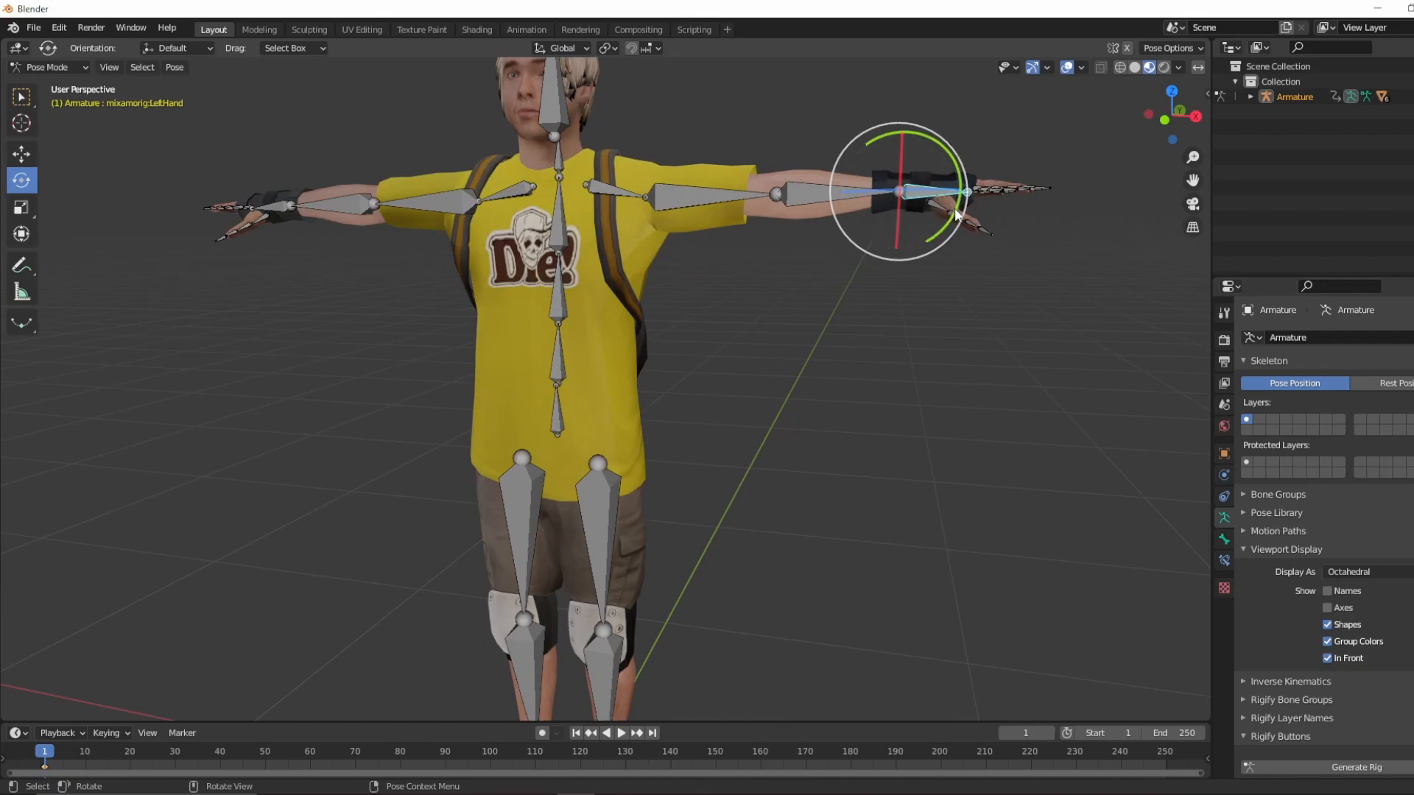
drag(955, 214, 929, 192)
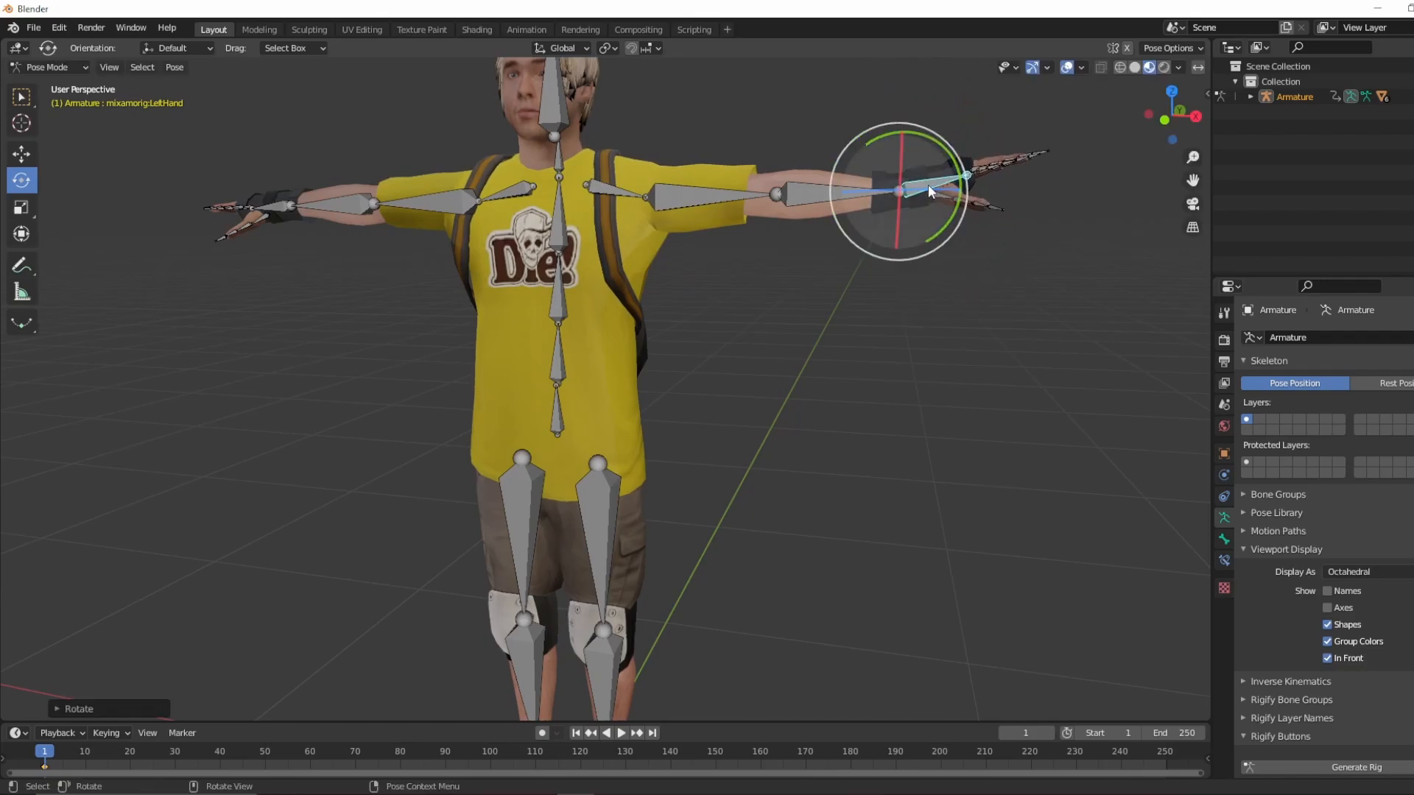
right_click(930, 191)
click(895, 281)
Step: Switch the armature from Pose Mode to Object Mode and deselect everything
scroll(784, 321, down, 1)
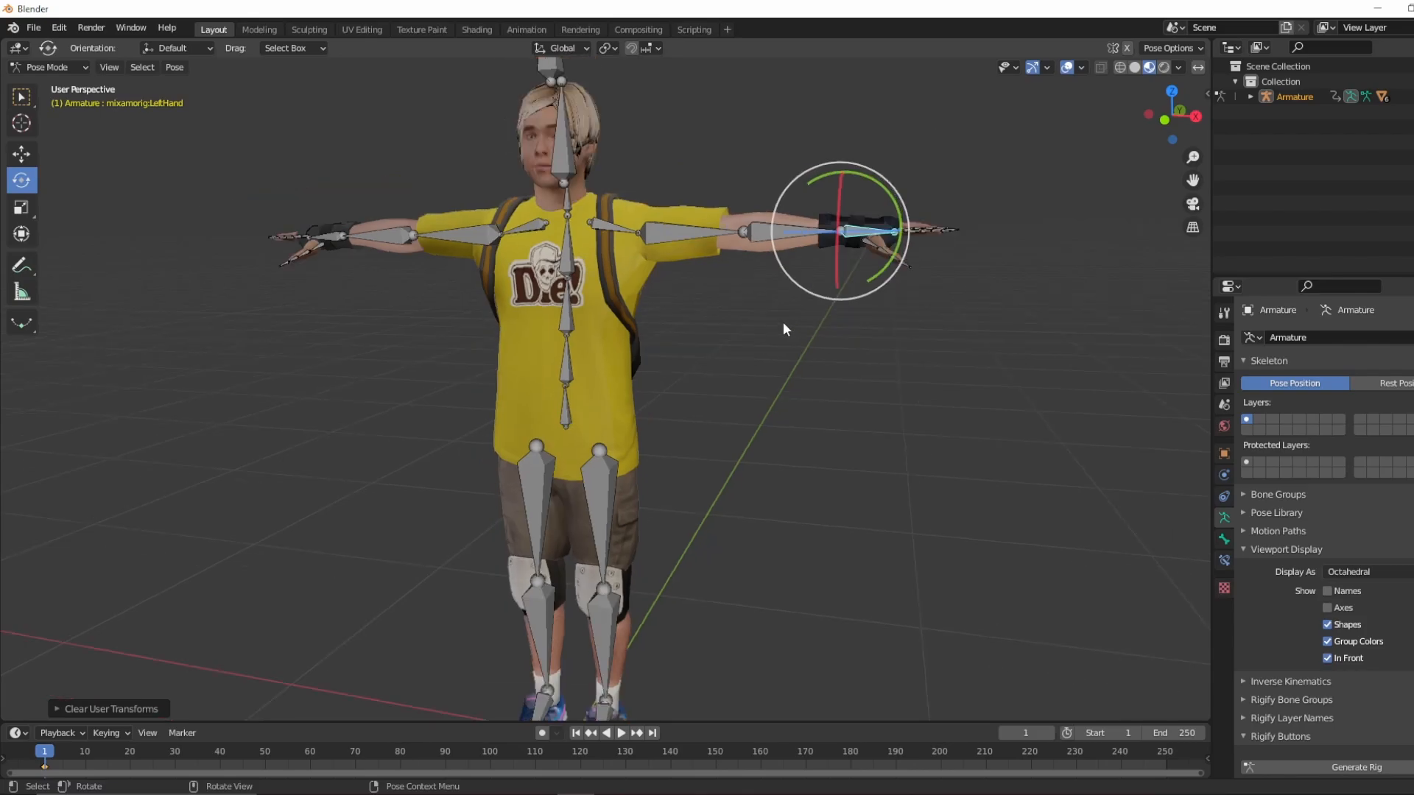
scroll(783, 321, down, 2)
click(1164, 119)
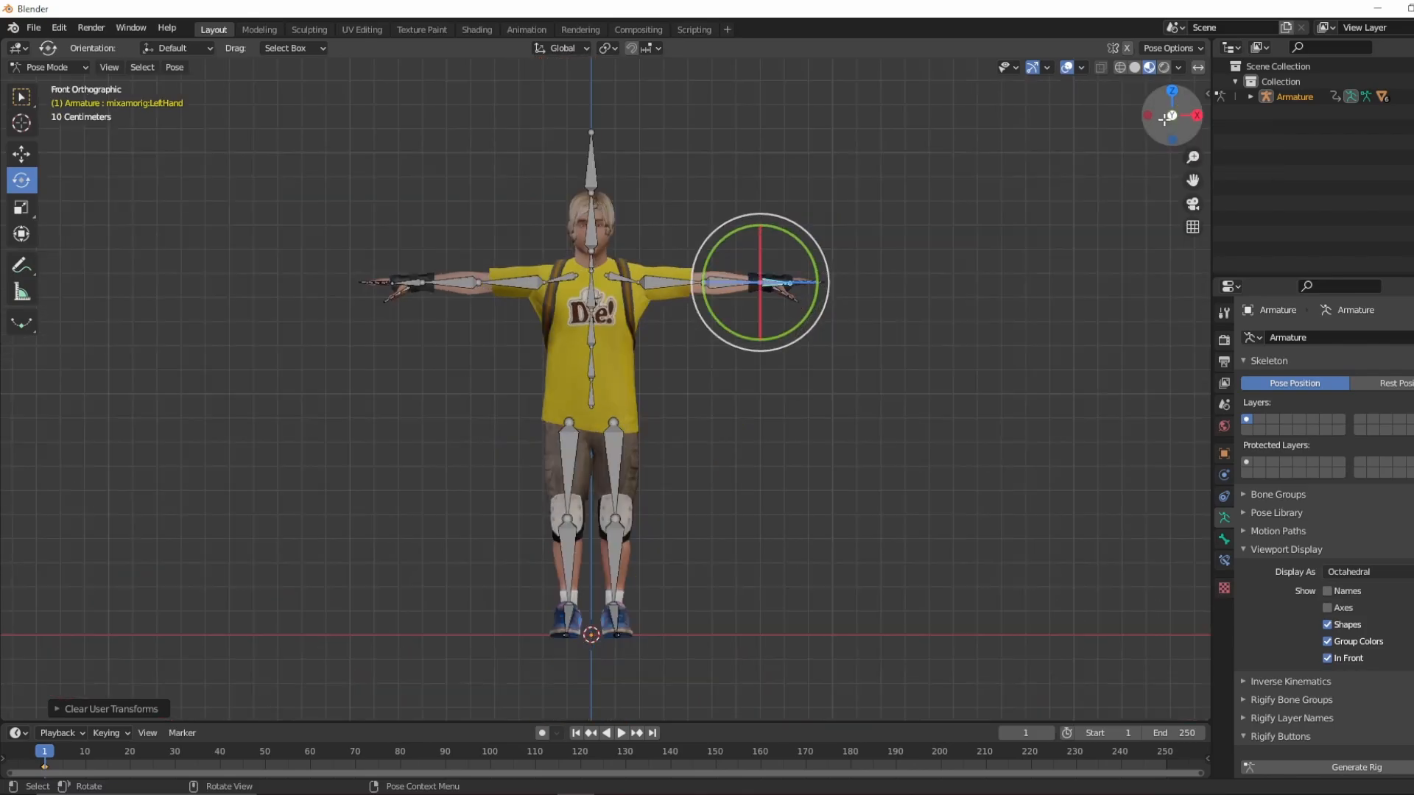
click(930, 360)
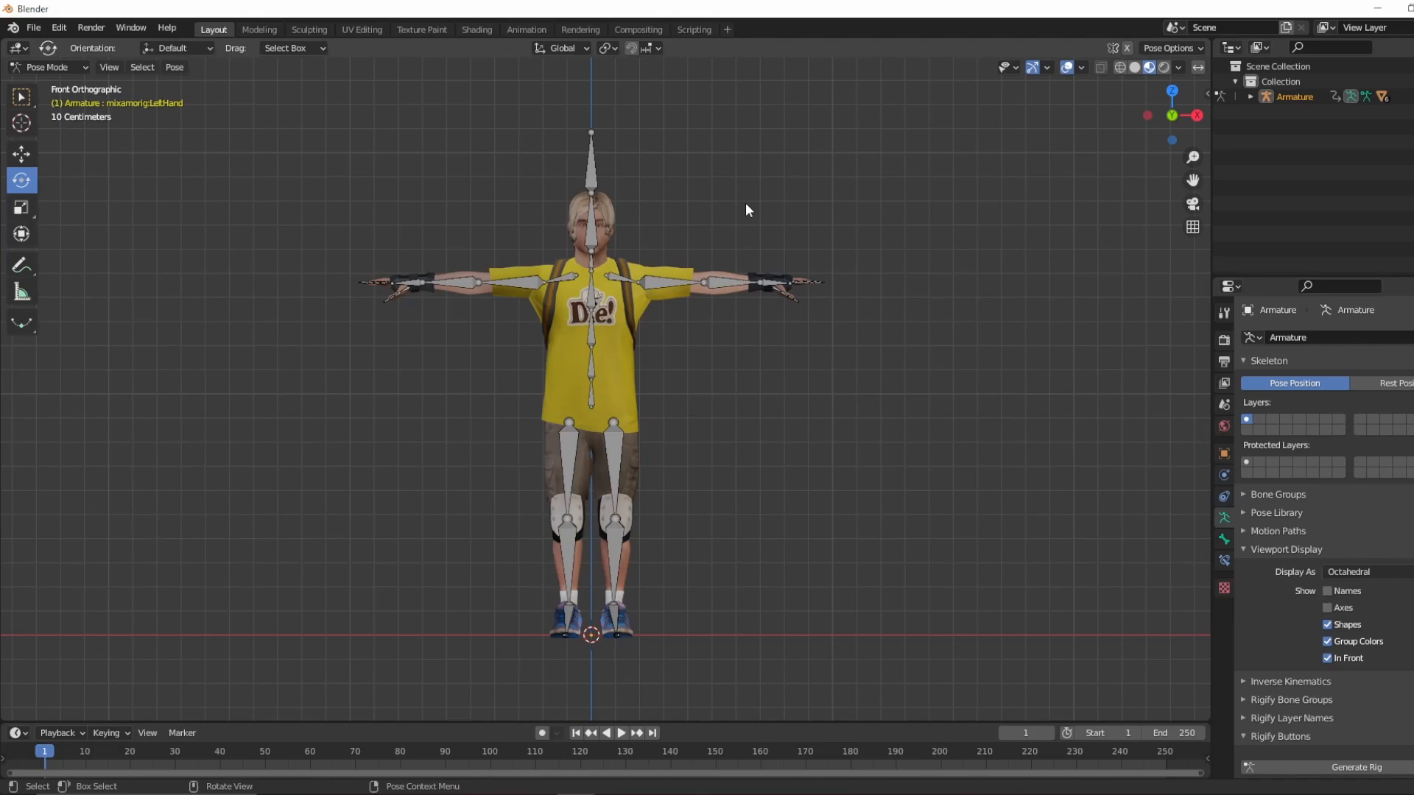
click(81, 65)
click(81, 85)
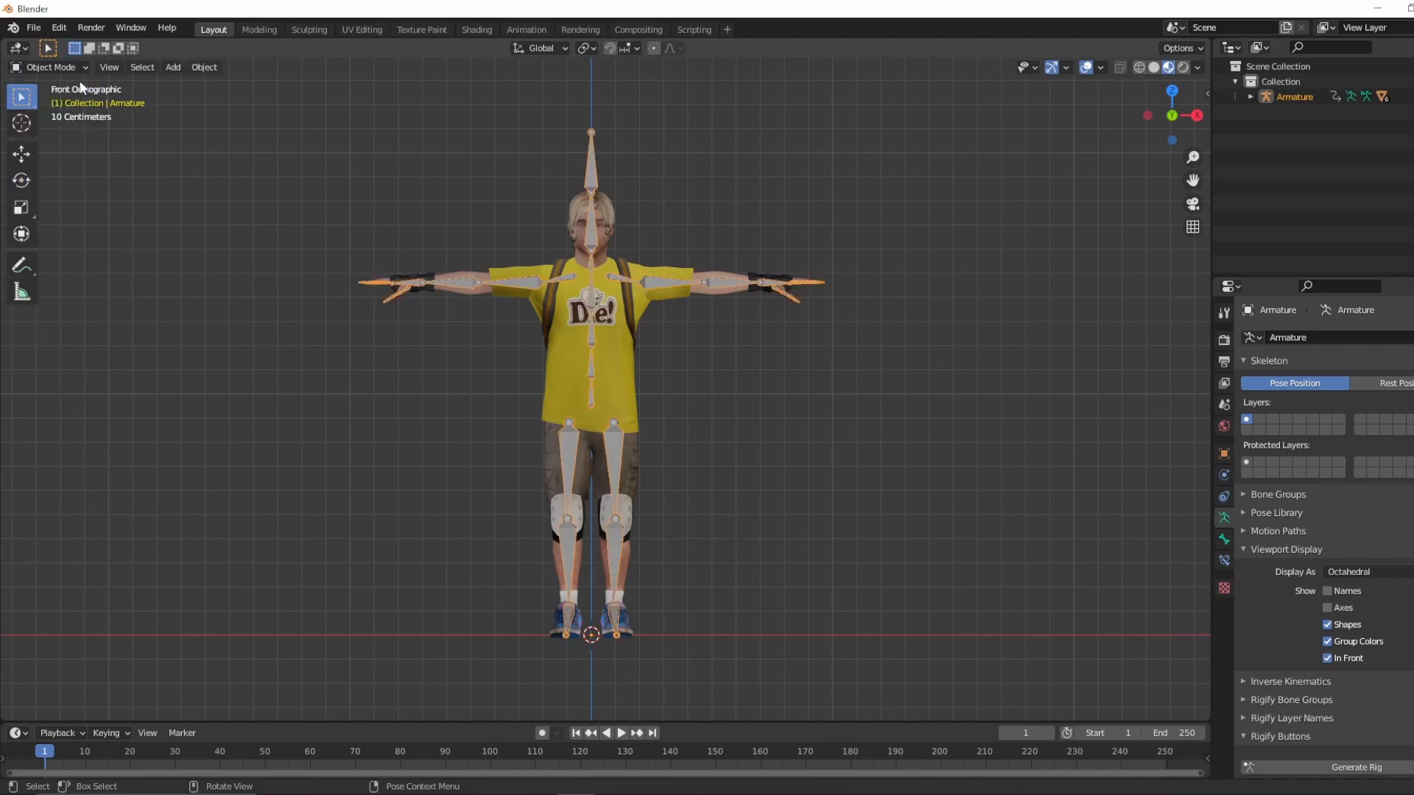
click(380, 183)
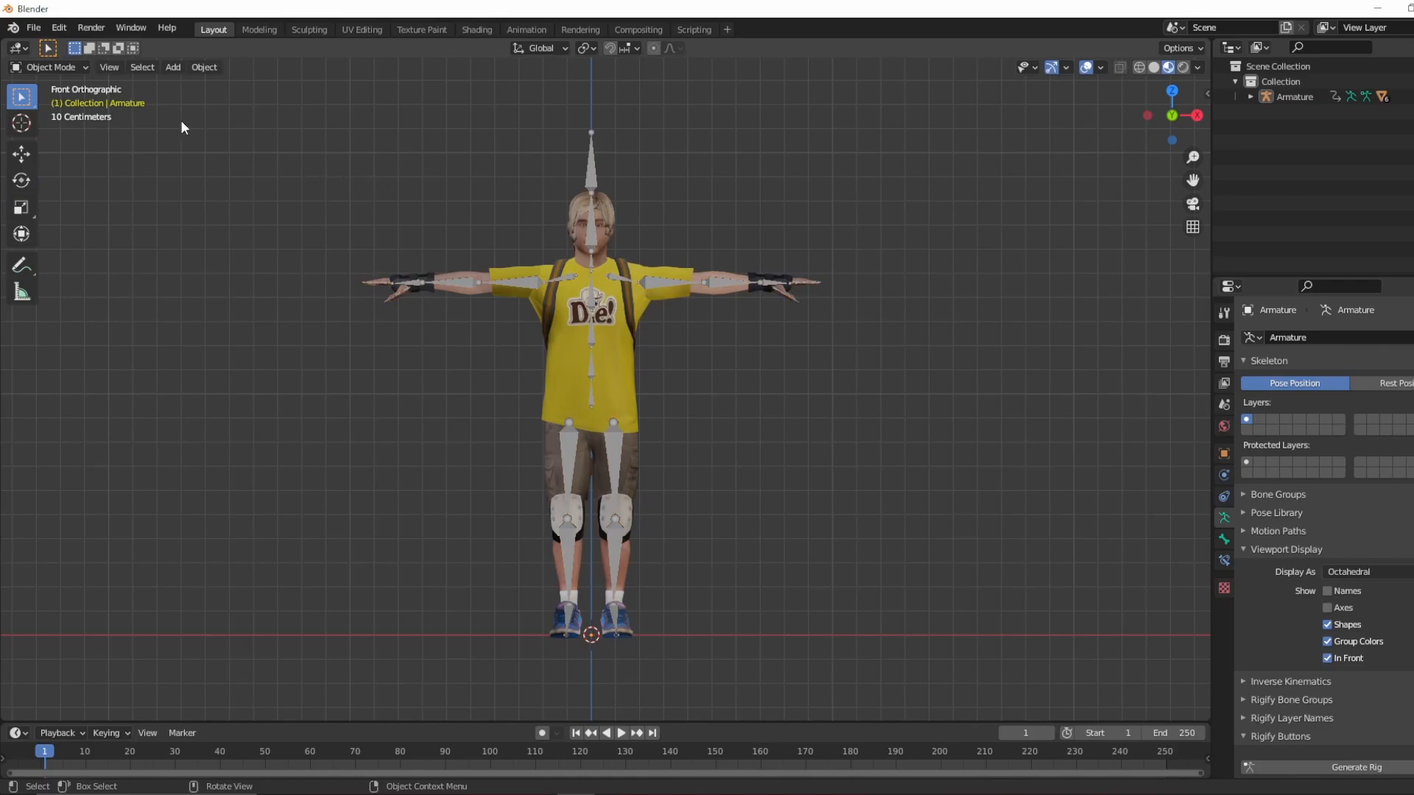
Step: Set Path Mode to Copy in the FBX export settings, and close the export dialog without exporting
click(40, 30)
mouse_move(93, 250)
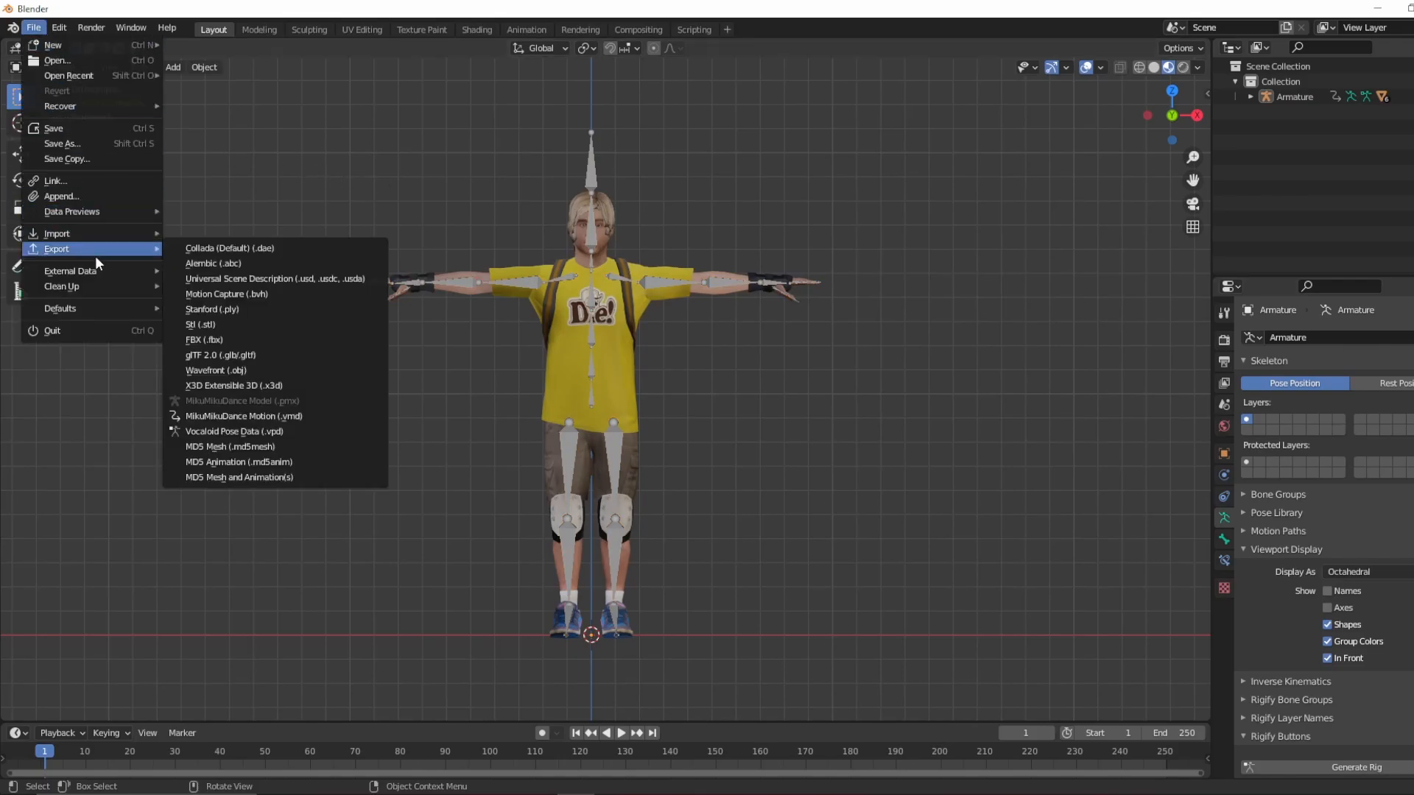
click(246, 341)
click(1055, 265)
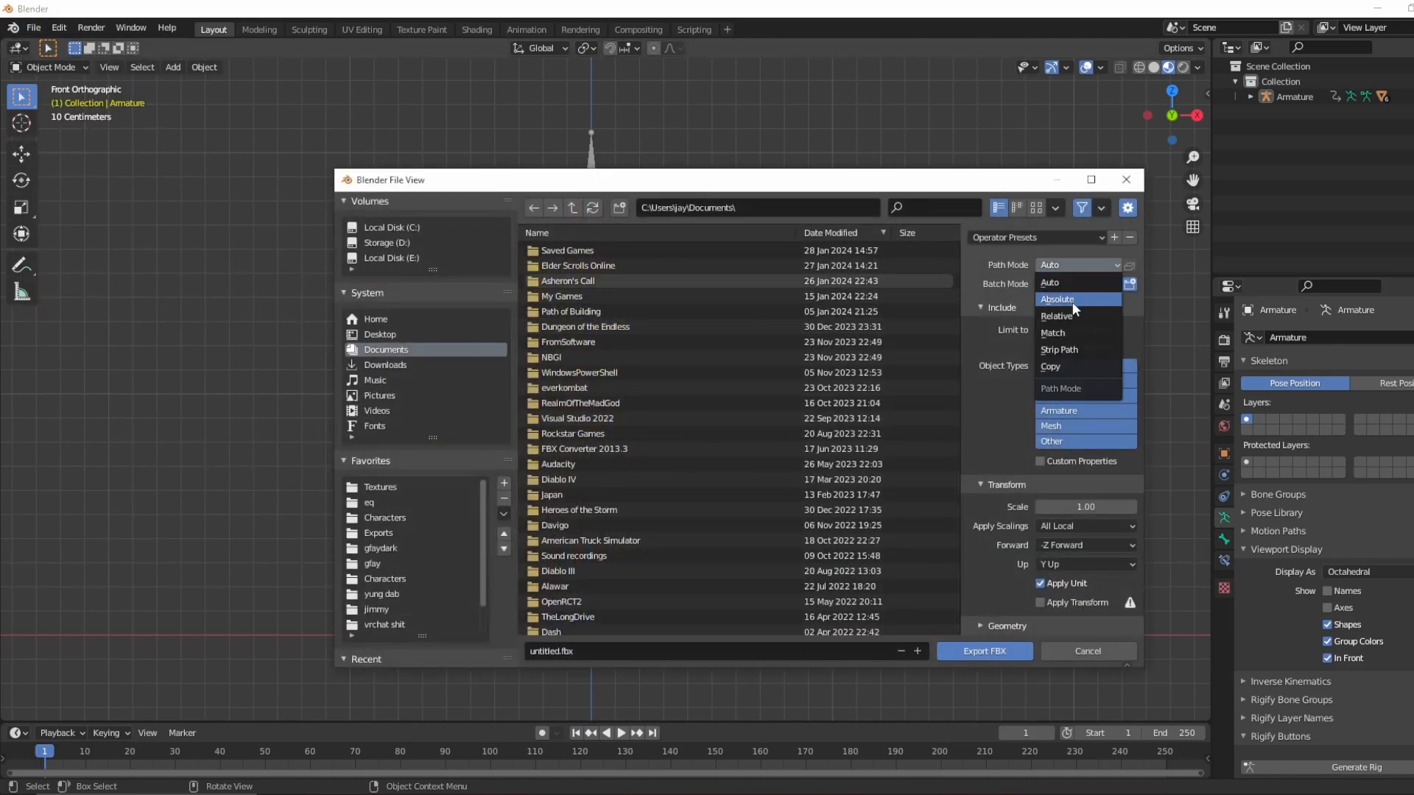
click(1065, 368)
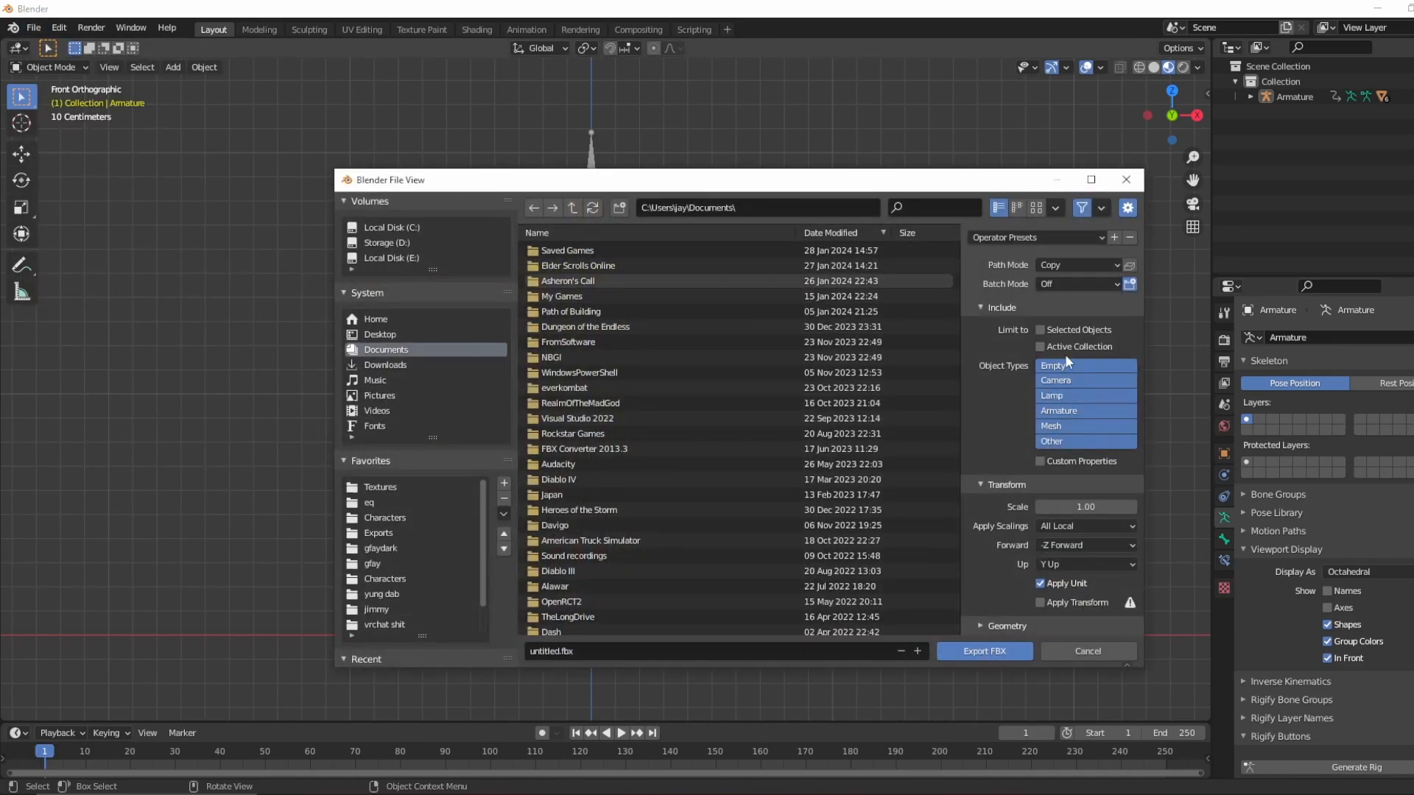
click(1072, 283)
click(1128, 180)
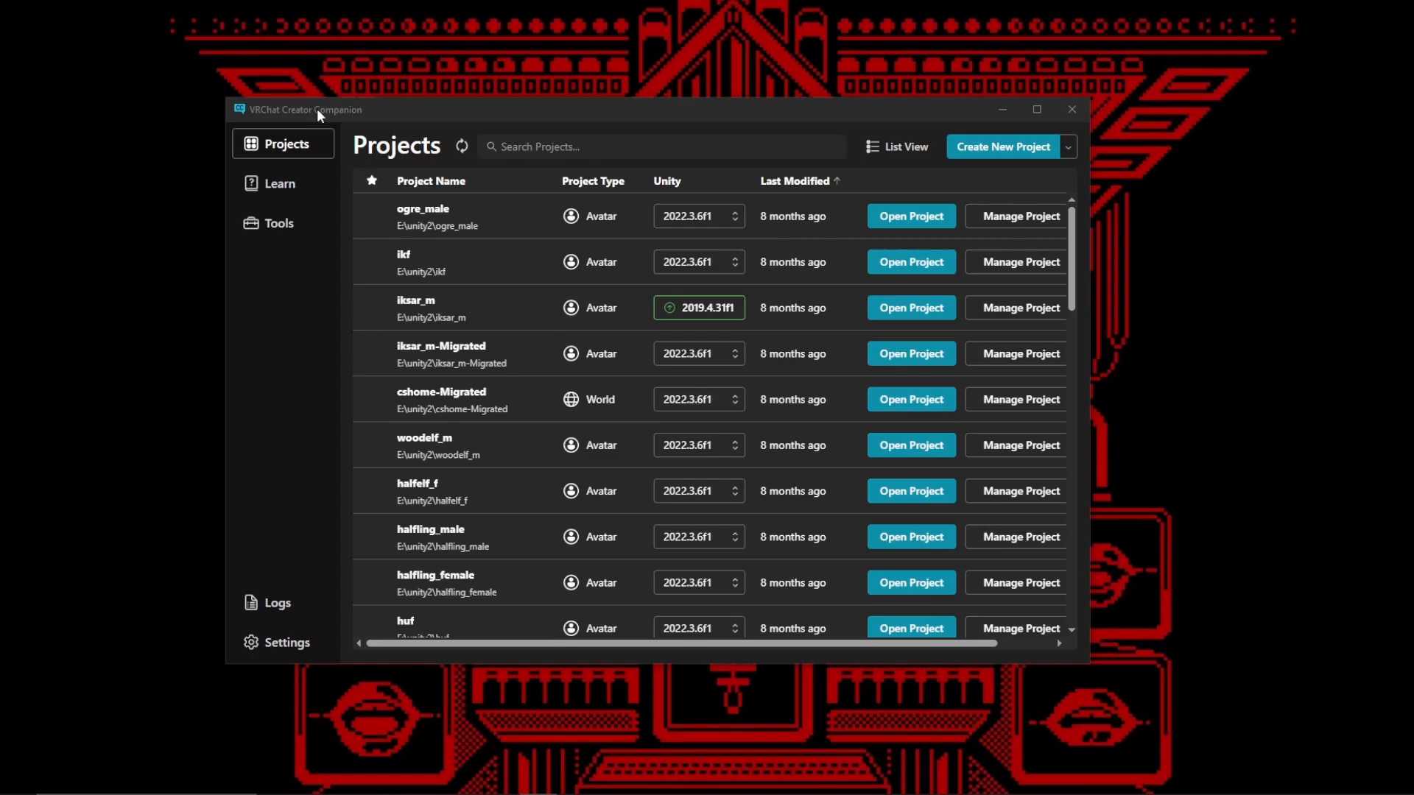
Step: Switch to VRChat Creator Companion and start a new project from the Unity 2022 Avatar Project template
click(377, 109)
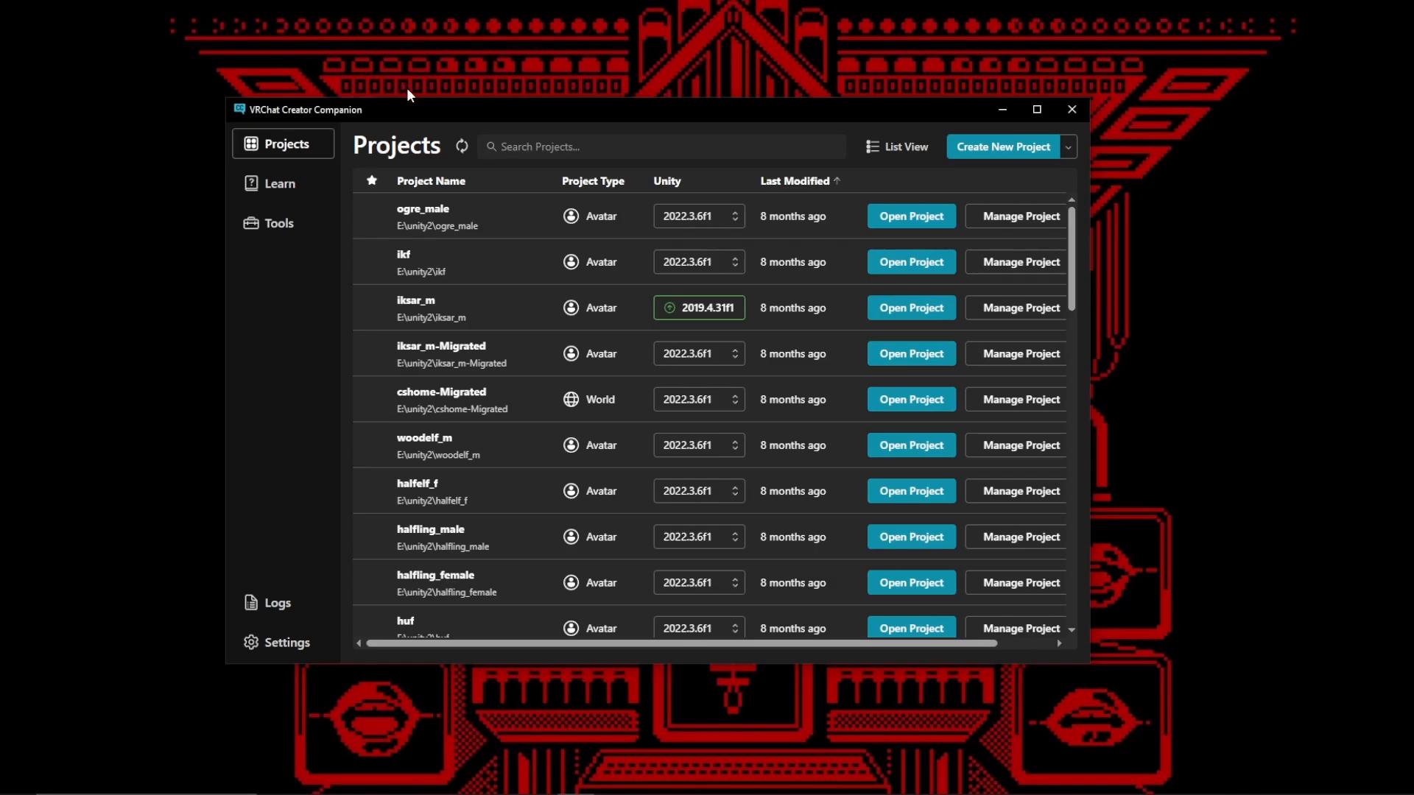
click(993, 152)
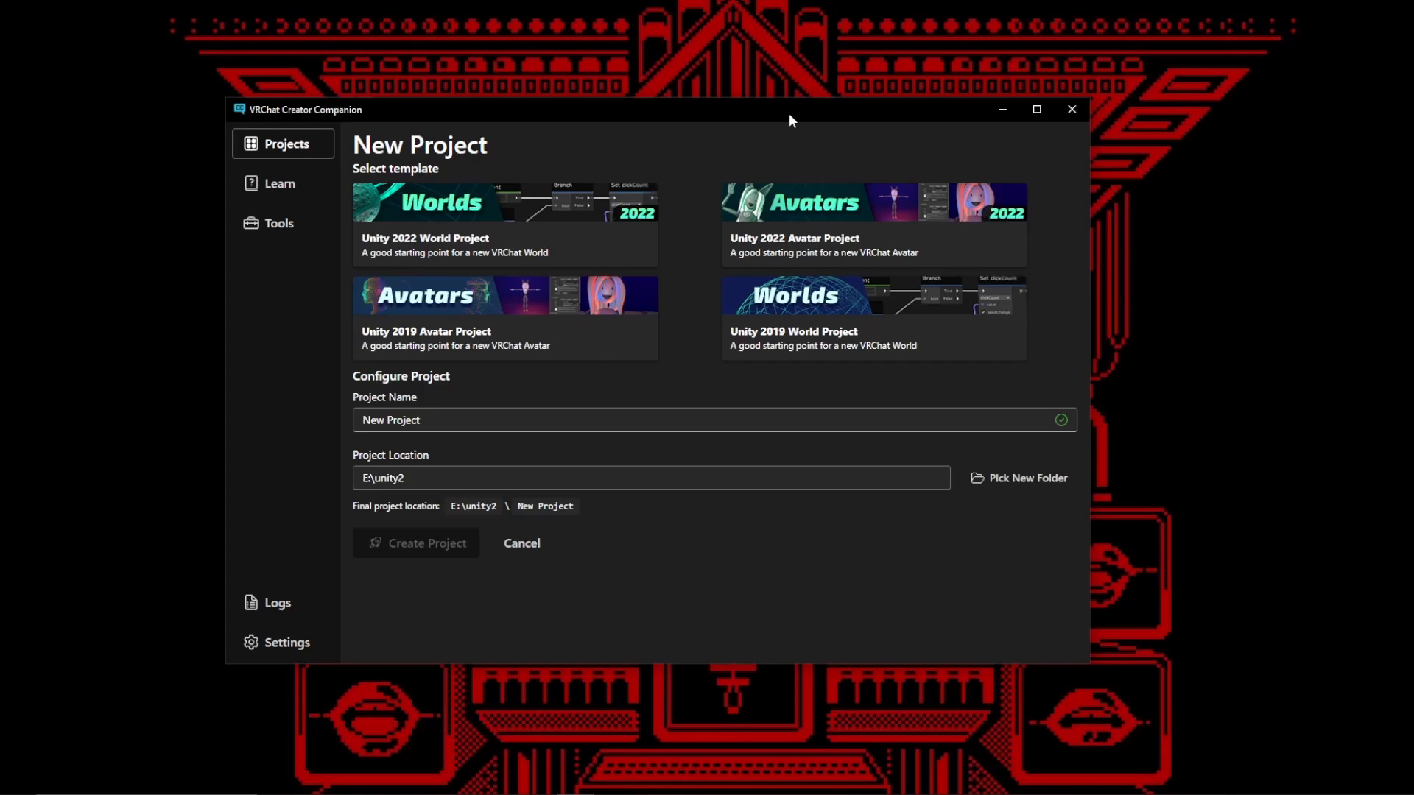
click(816, 214)
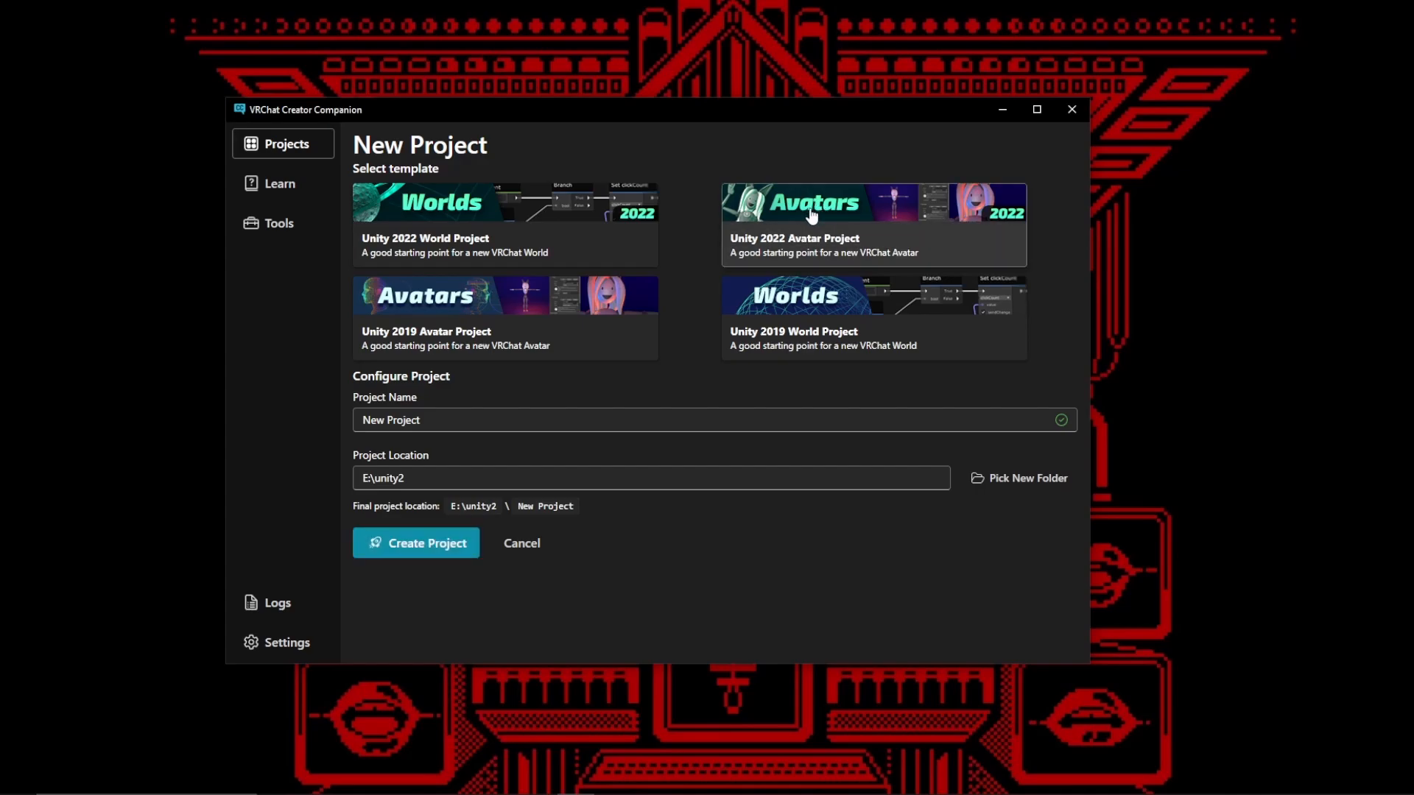
Step: Name the new avatar project Jimmy3 and create it in E:\unity2
click(510, 416)
key(ctrl+a)
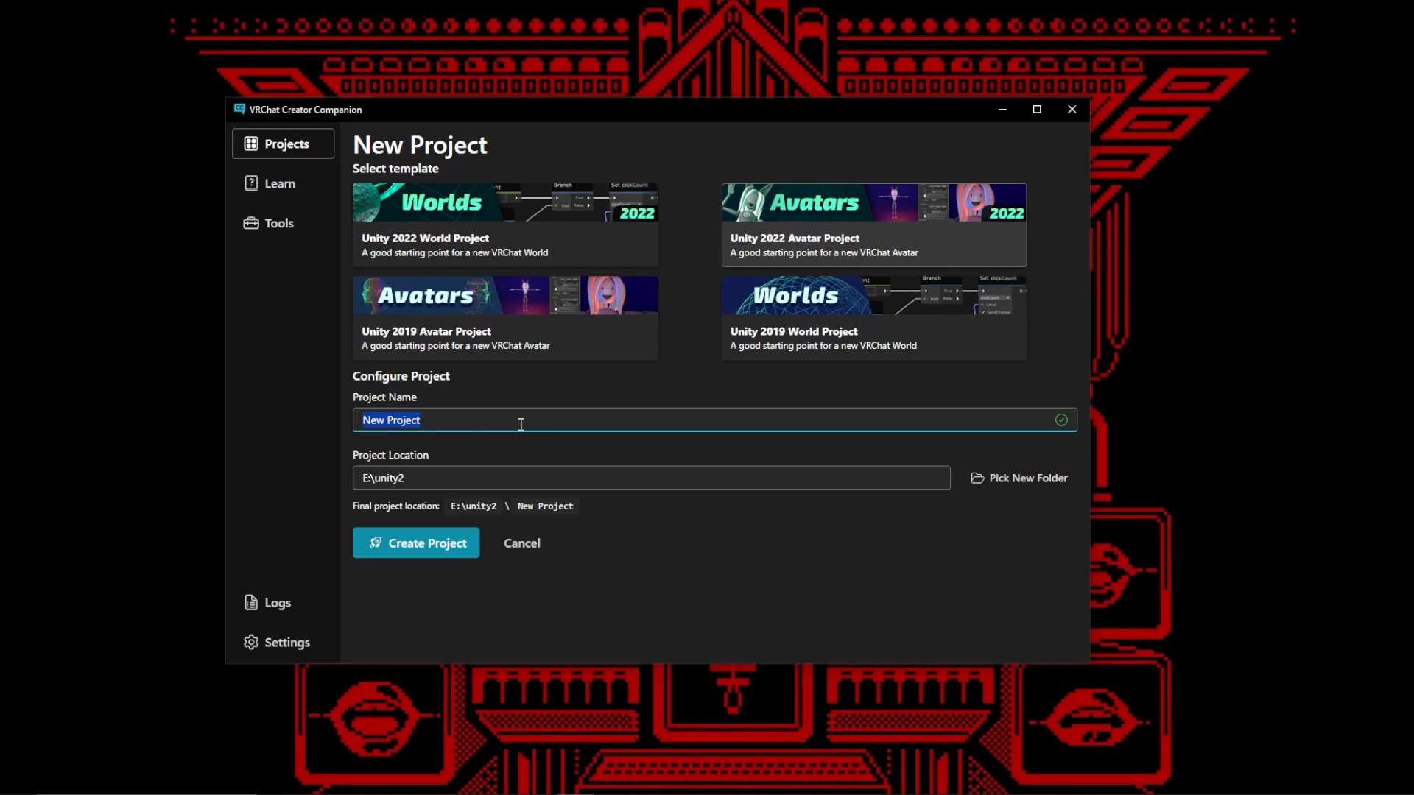
text(Jimmy)
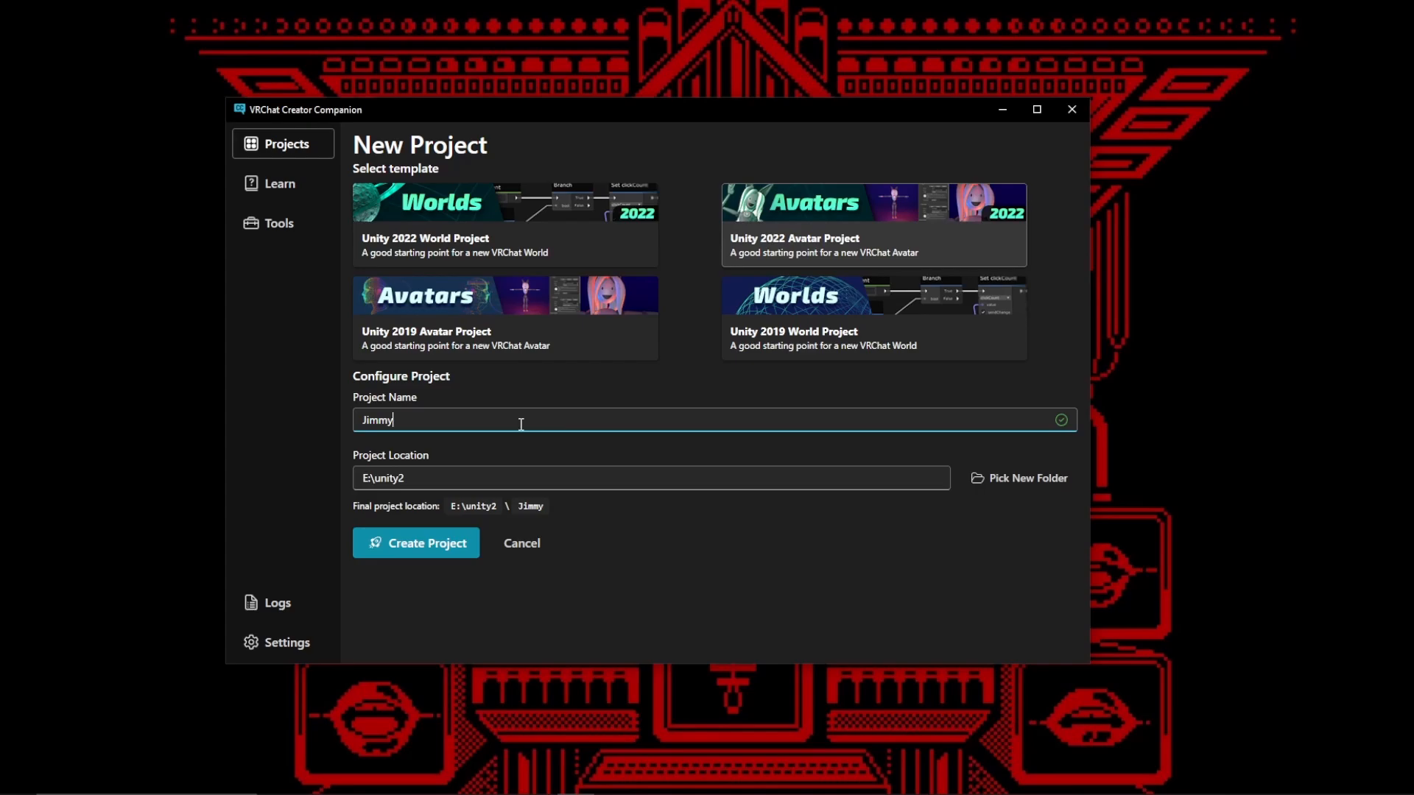
text(3)
click(434, 548)
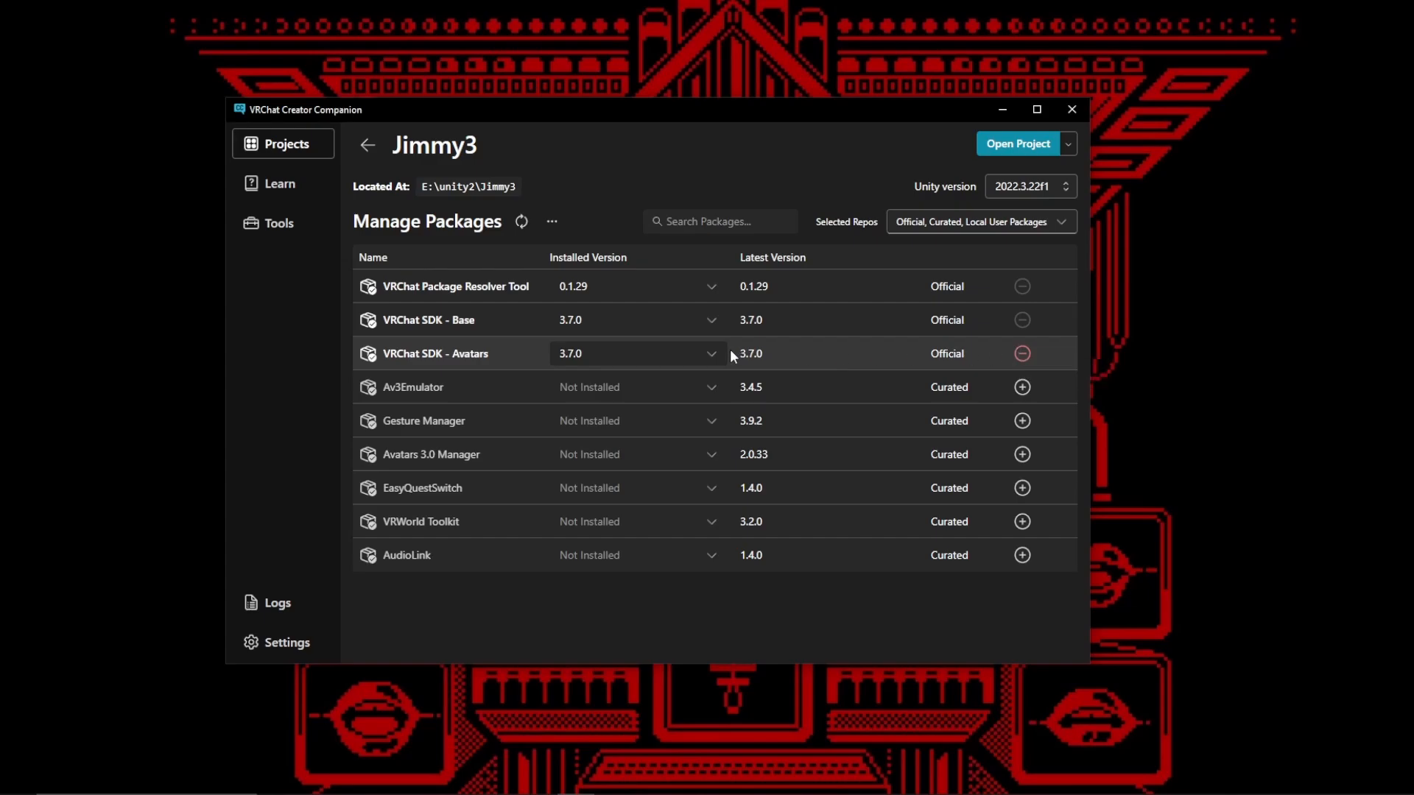
Step: Open the Jimmy3 project in Unity and extend the floating Hierarchy window upward over the duplicate Project panel
click(709, 355)
click(707, 357)
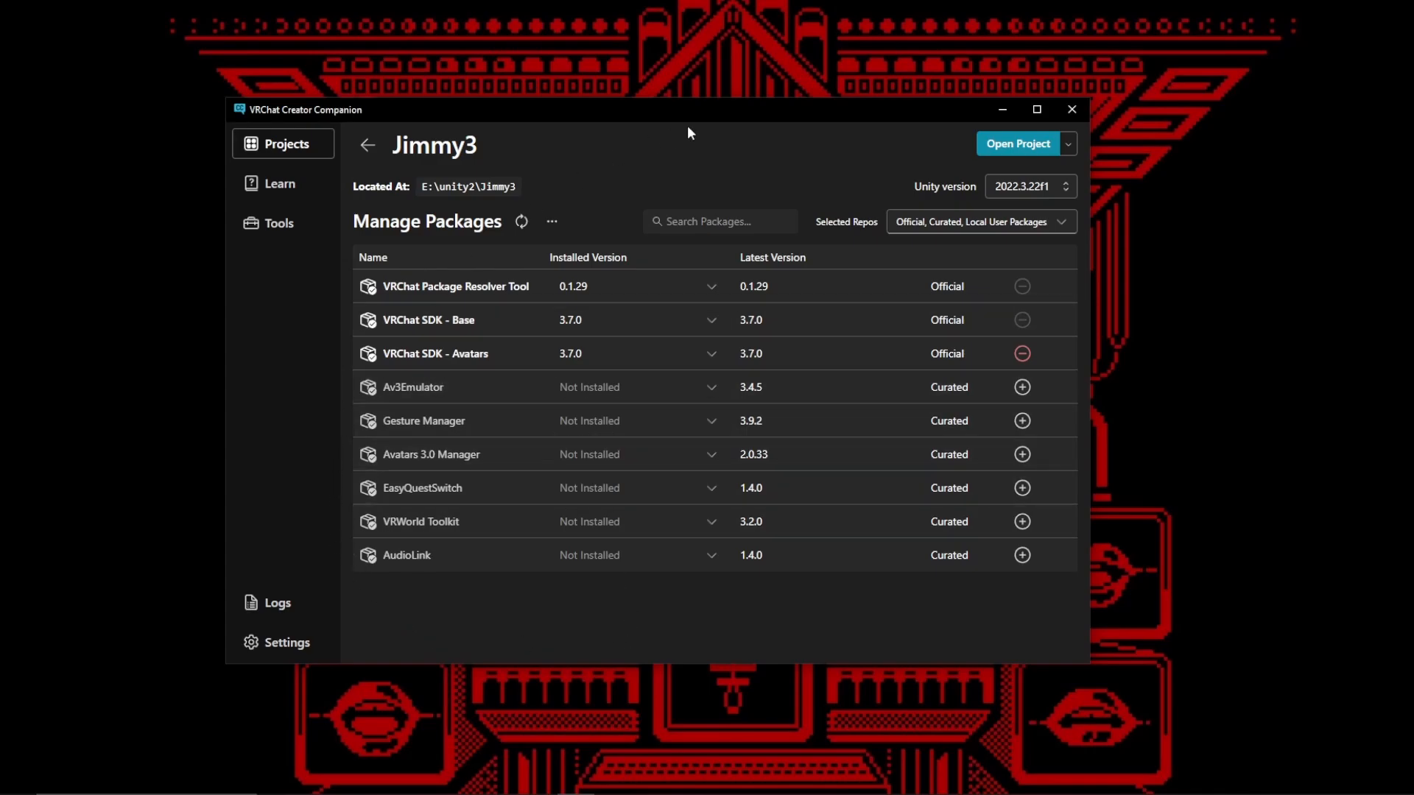
click(1008, 151)
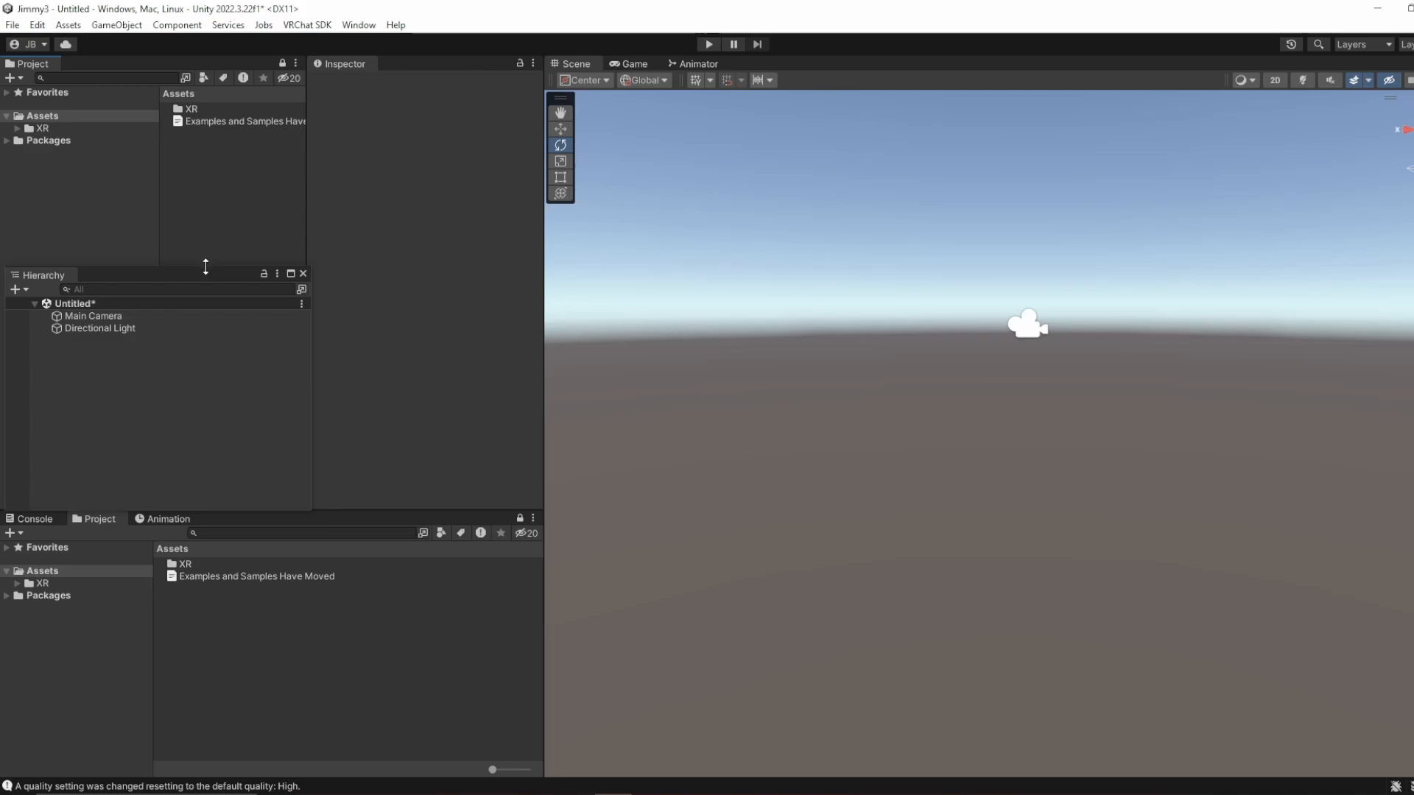
drag(205, 266, 209, 55)
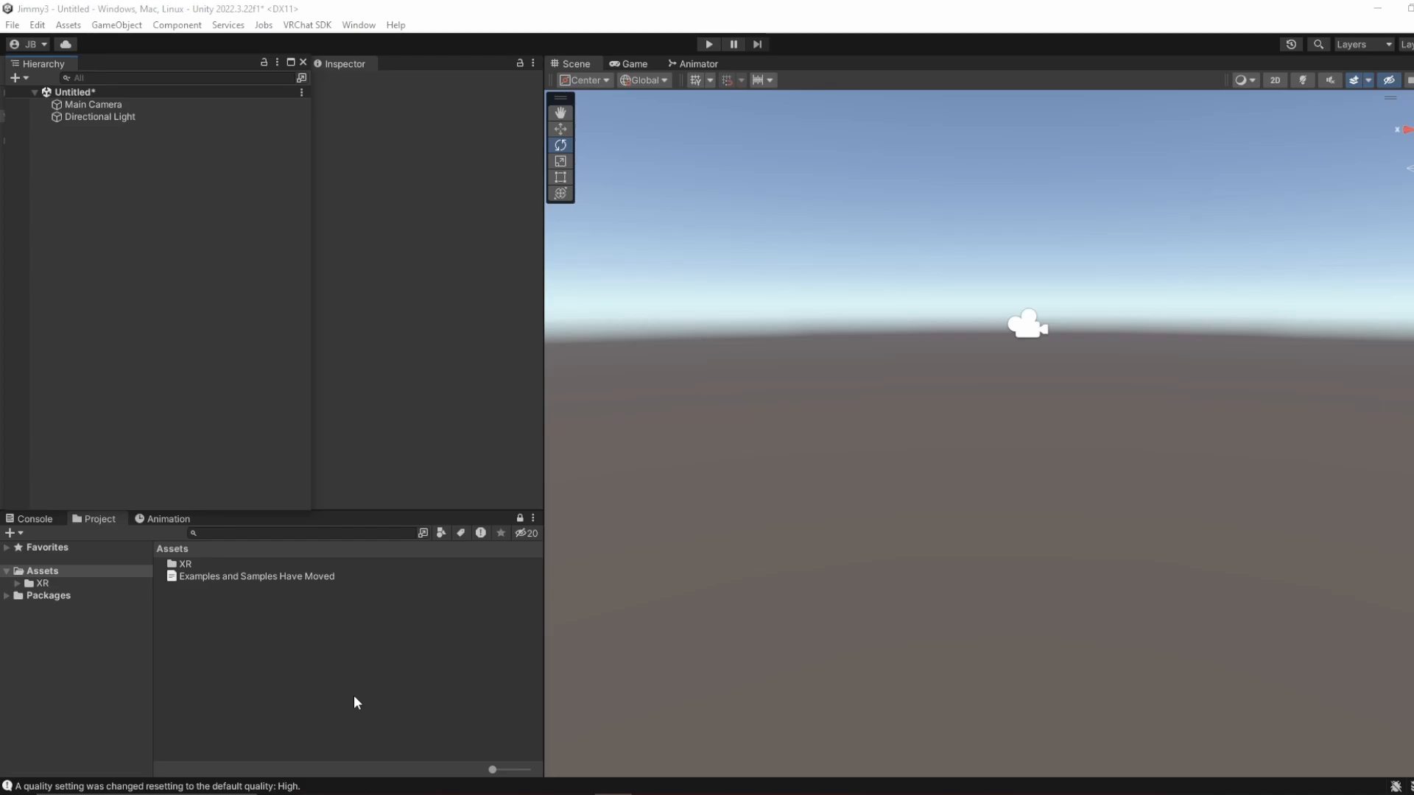
Step: Import jimmy_t_pose.fbx from the tutorial folder in File Explorer into the Unity project's Assets folder
click(314, 794)
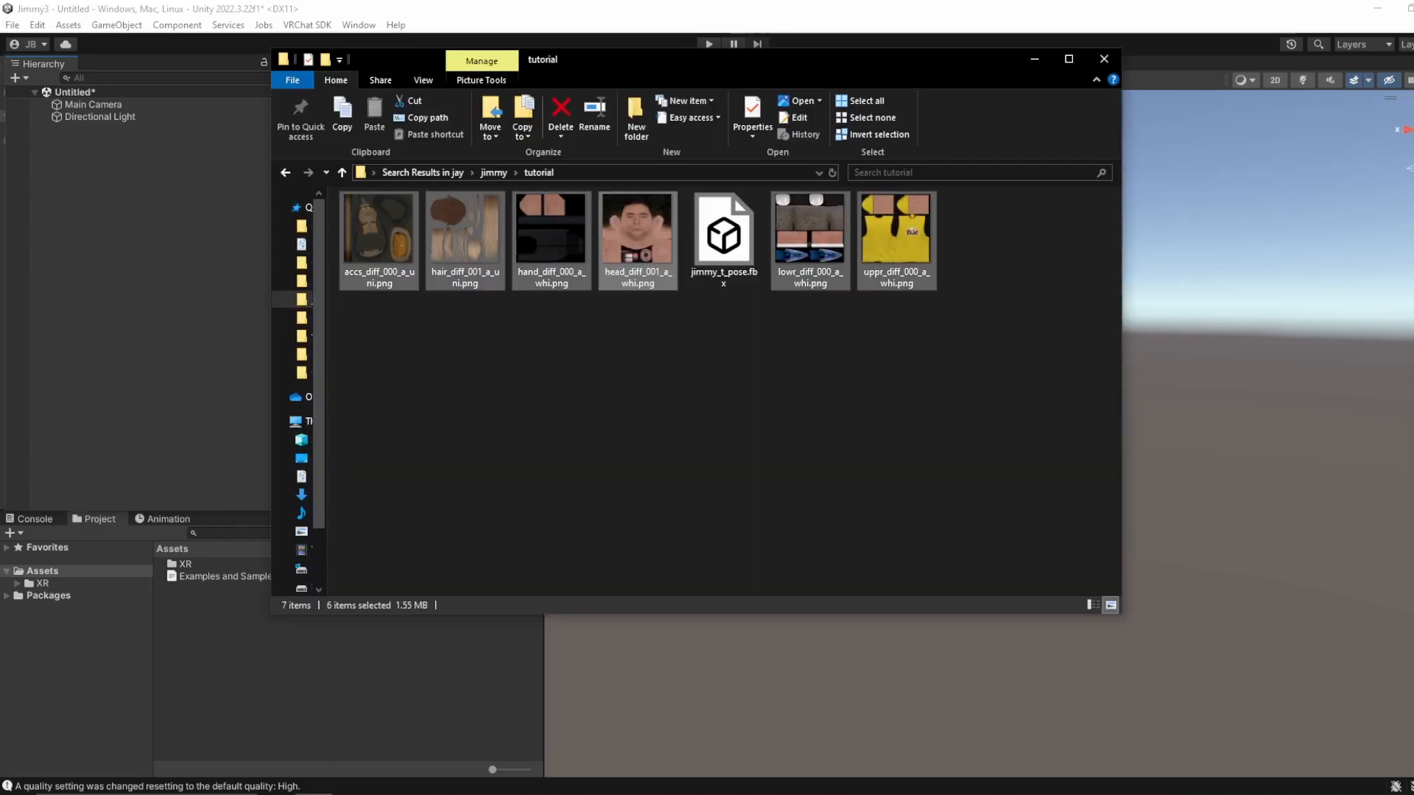
click(651, 485)
drag(722, 258, 331, 685)
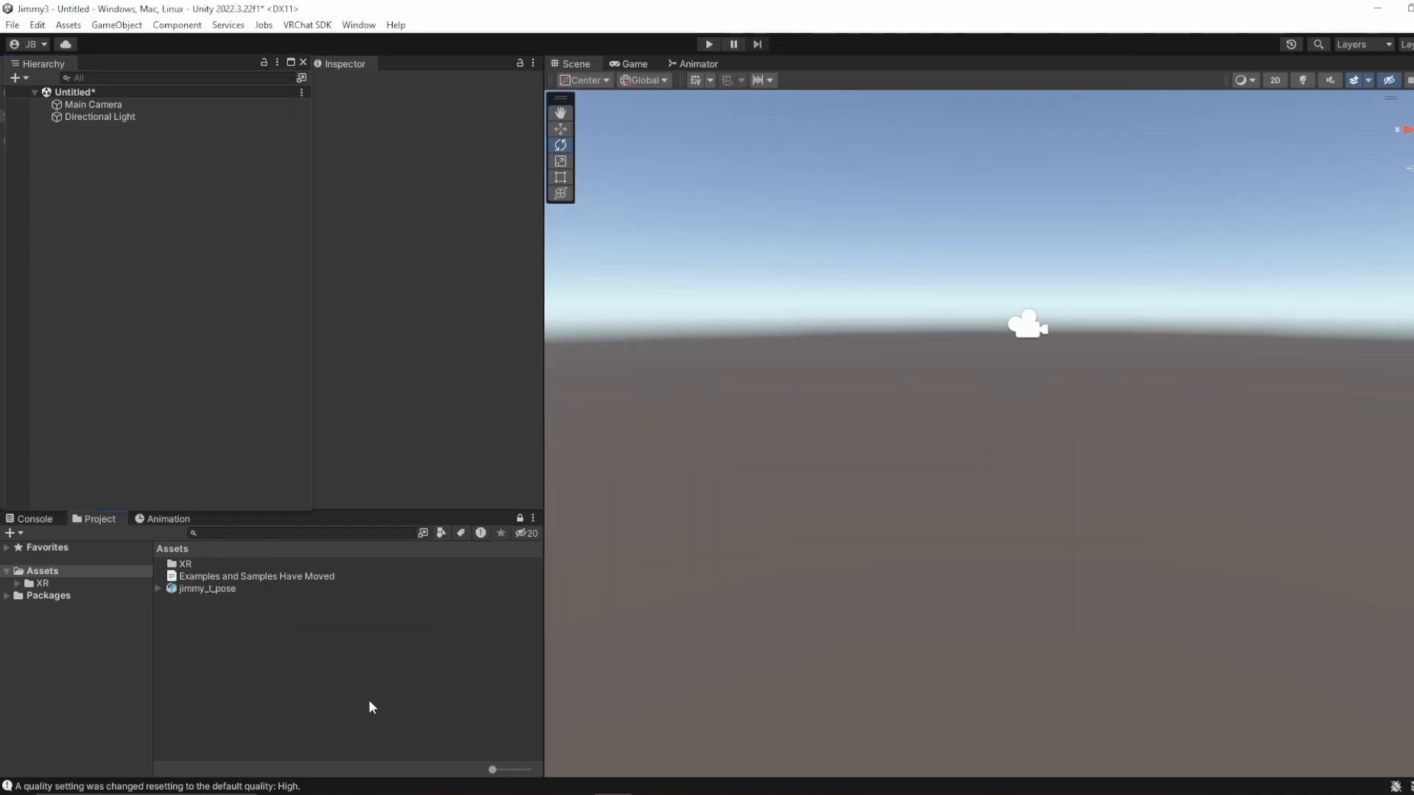
Step: Place the jimmy_t_pose model in the scene, set its position to X 0, Y 0, Z 0, and deselect it
click(210, 592)
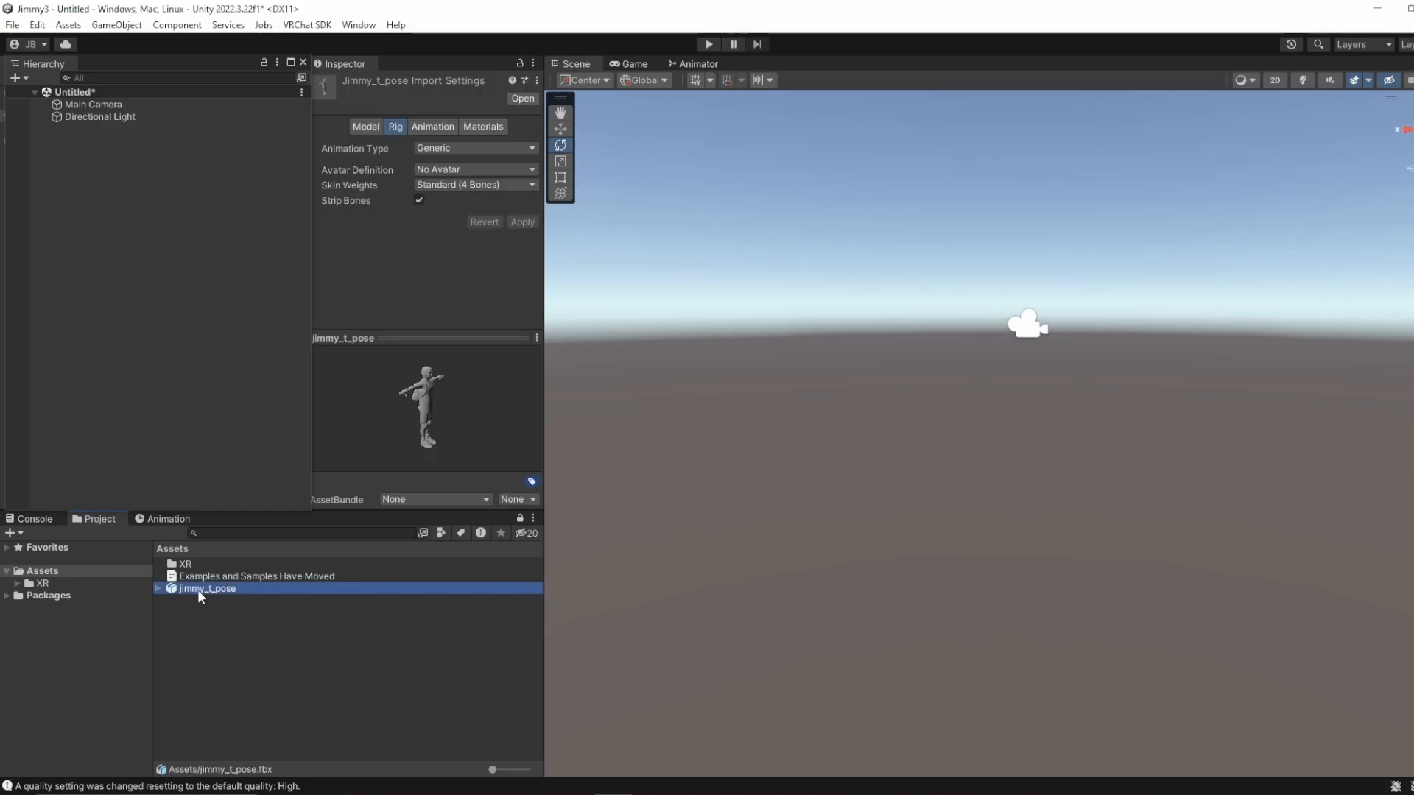
drag(199, 588, 907, 458)
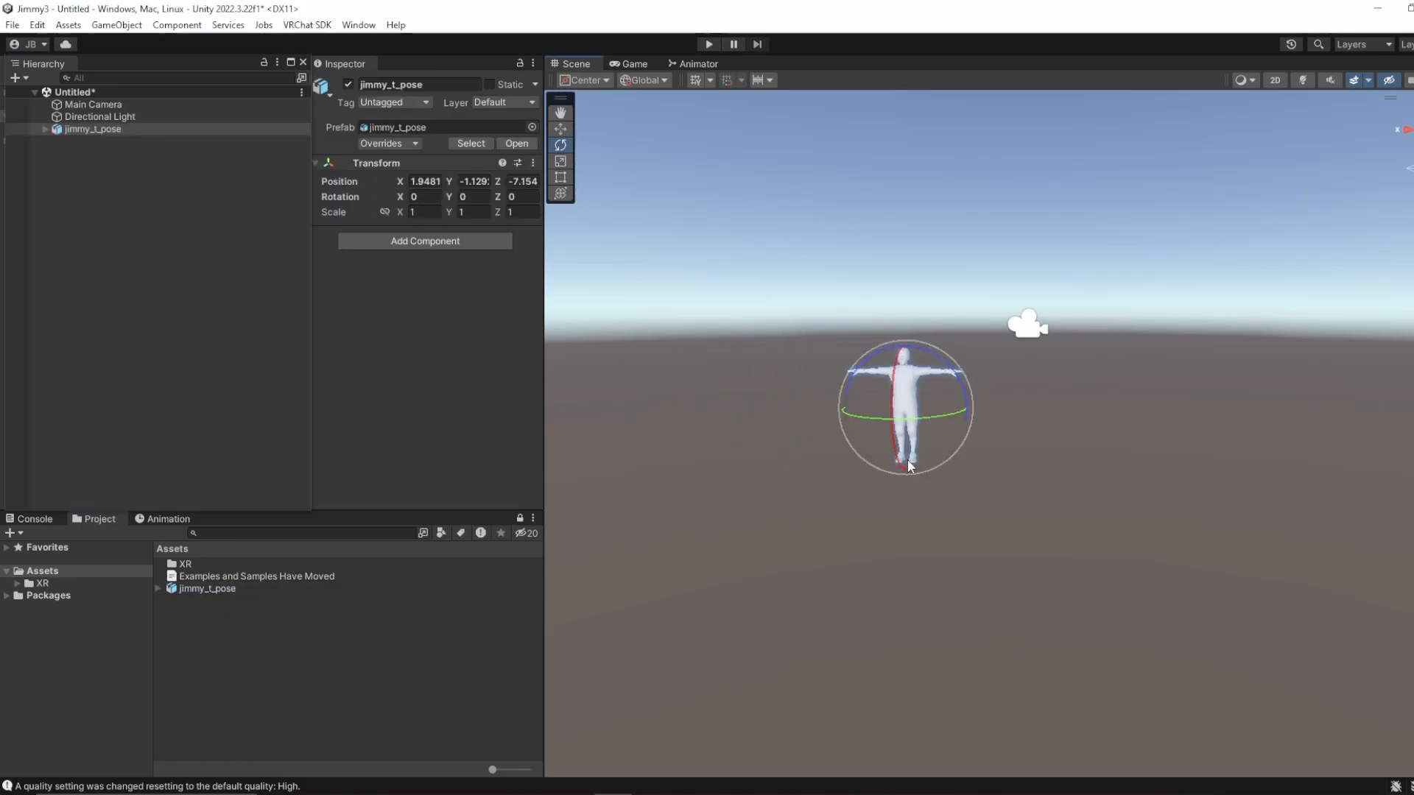
click(422, 182)
text(1.0)
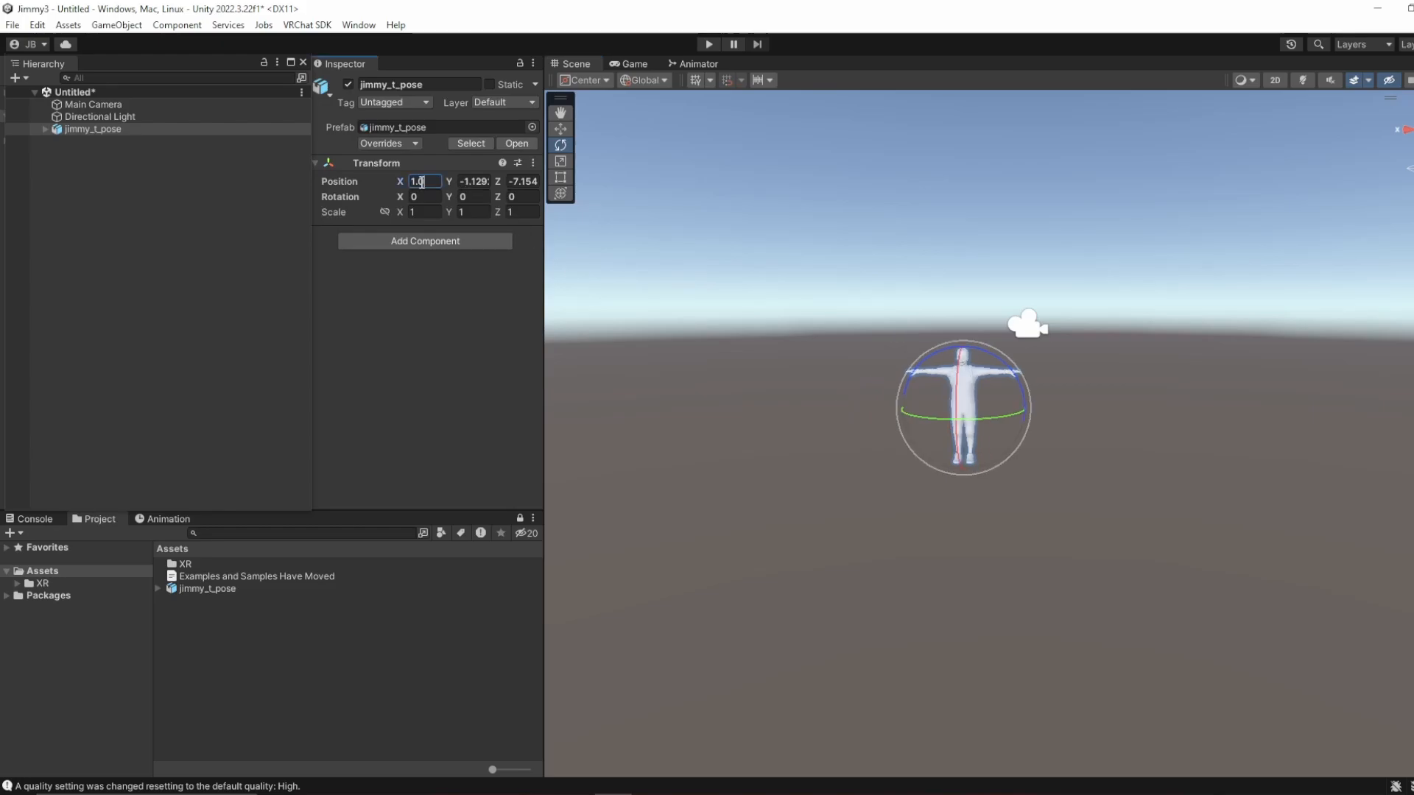
key(Tab)
text(0)
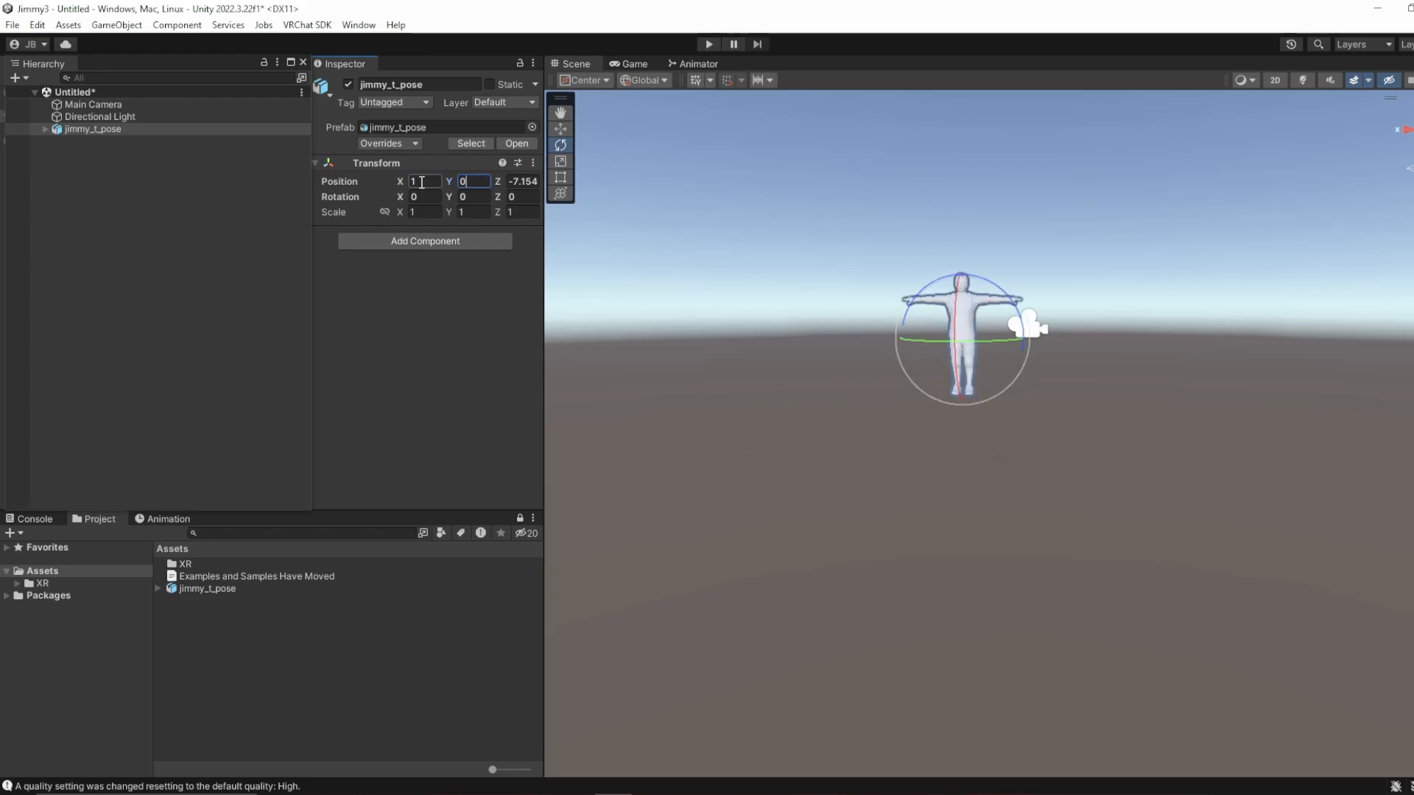
key(Tab)
text(0)
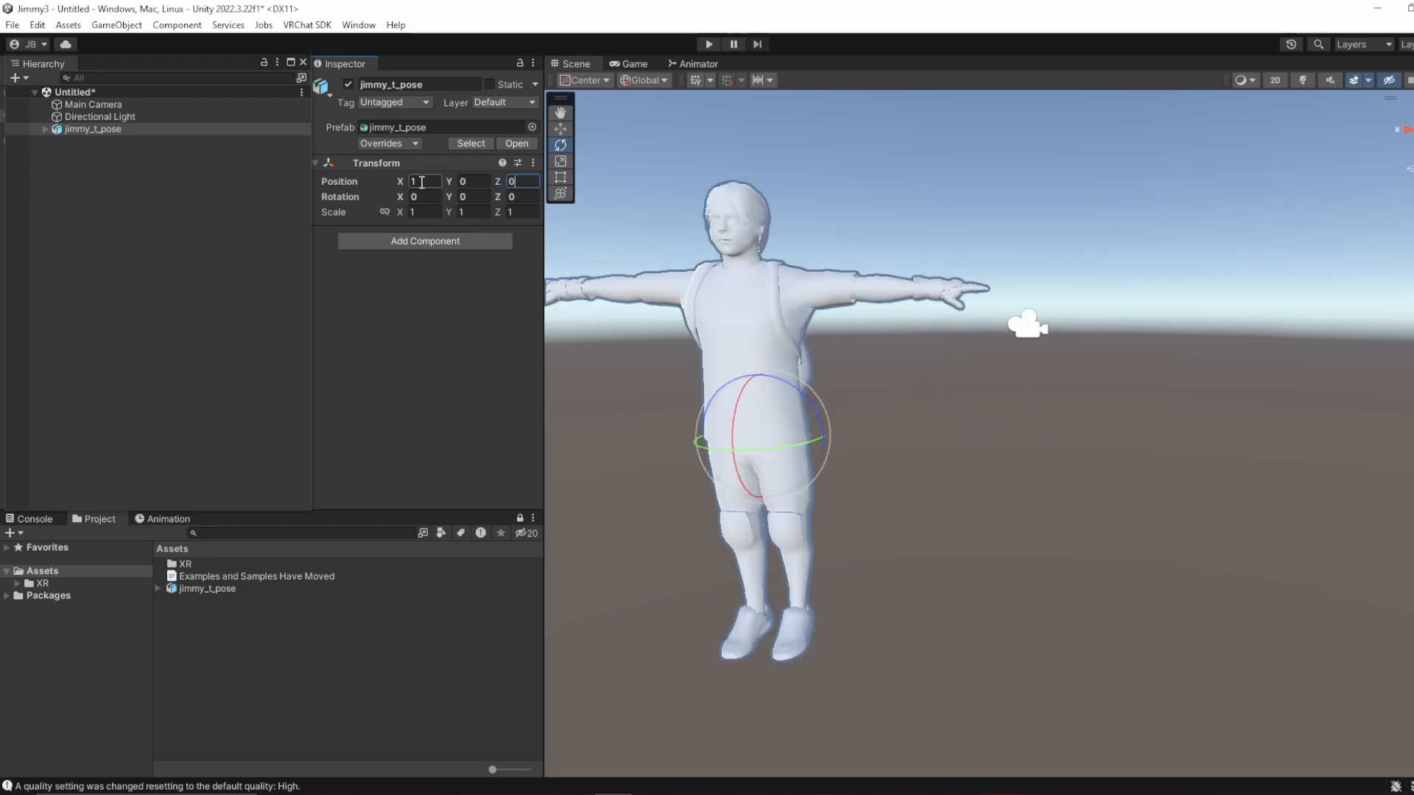
click(421, 182)
text(0)
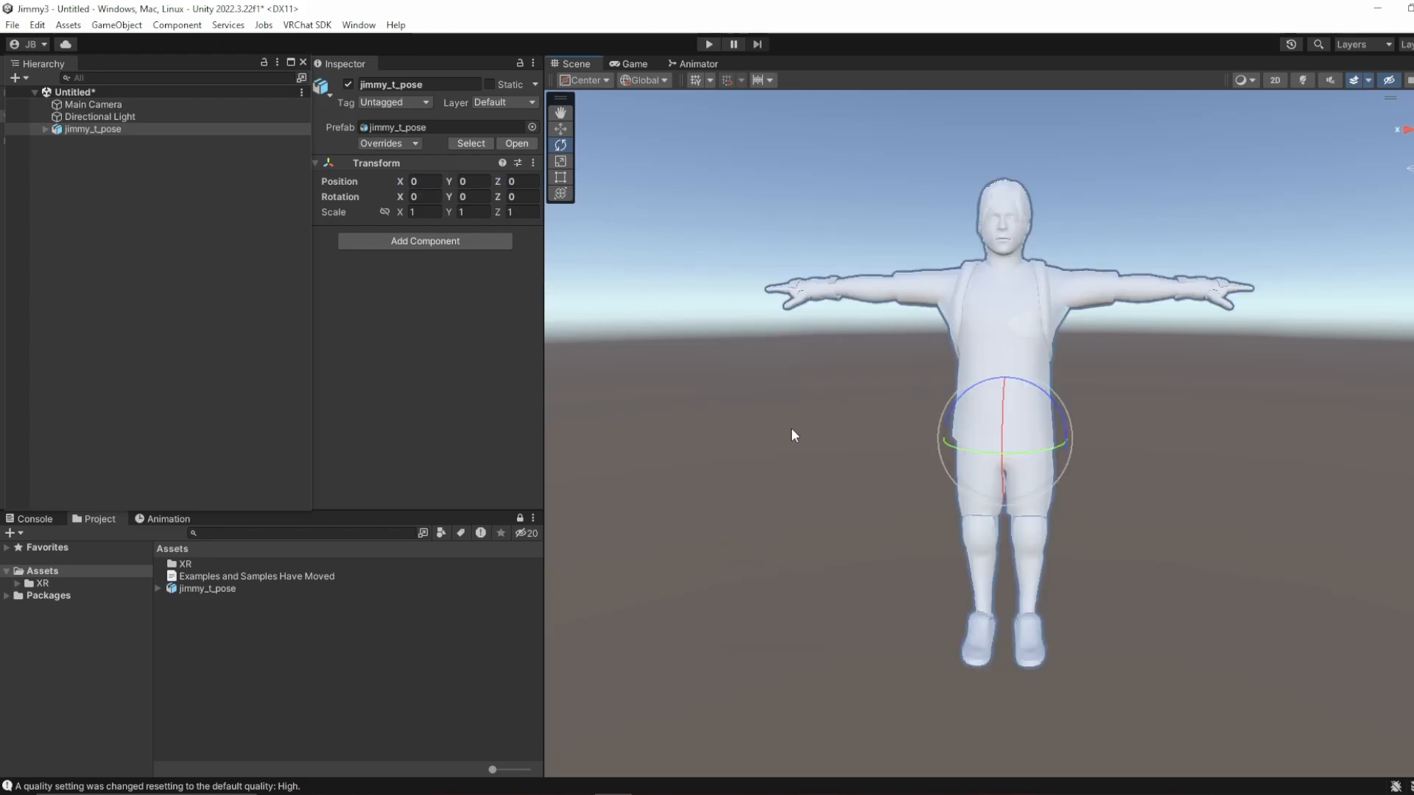
click(792, 428)
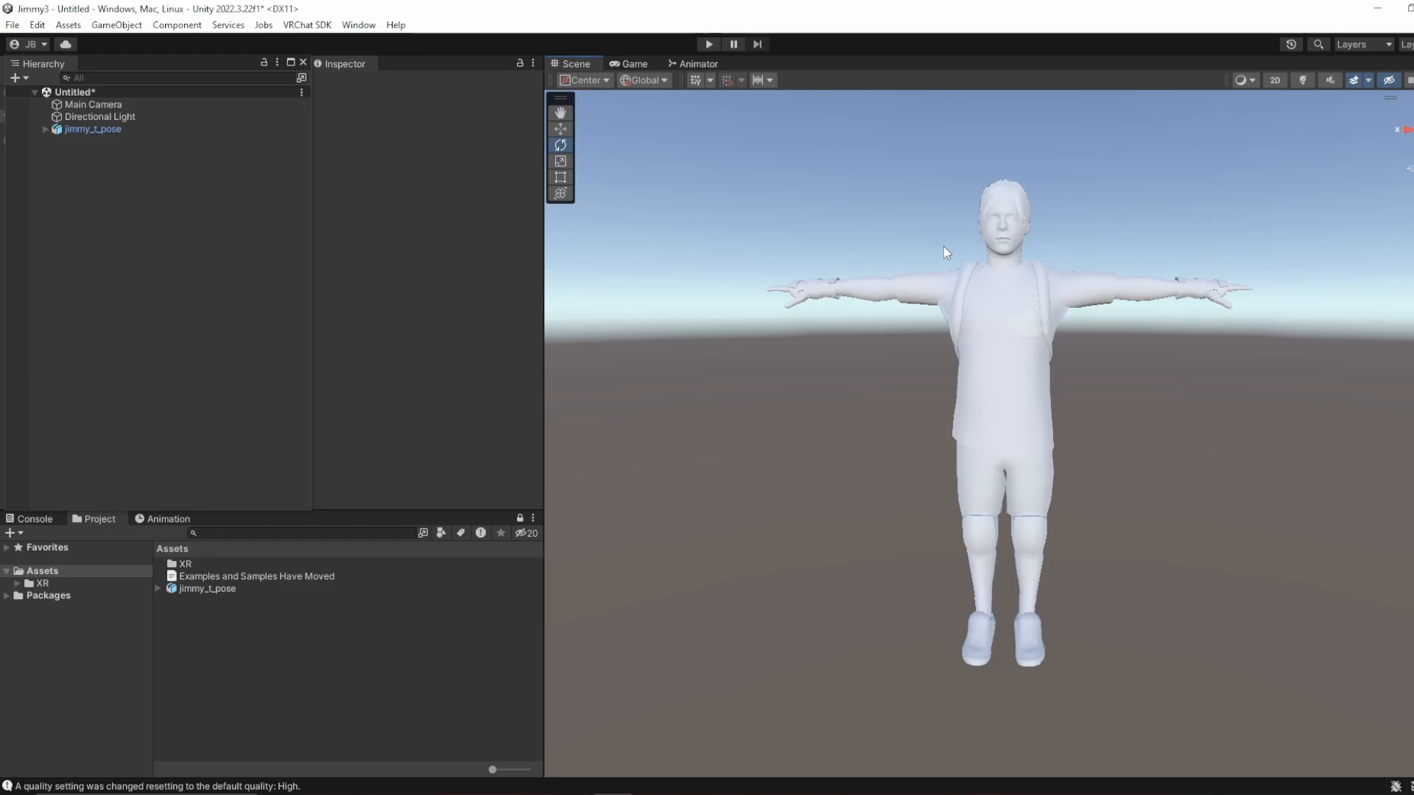
Step: Switch to File Explorer, look through jimmy's textures folder and its Additionals subfolder, and return to the tutorial folder
click(314, 793)
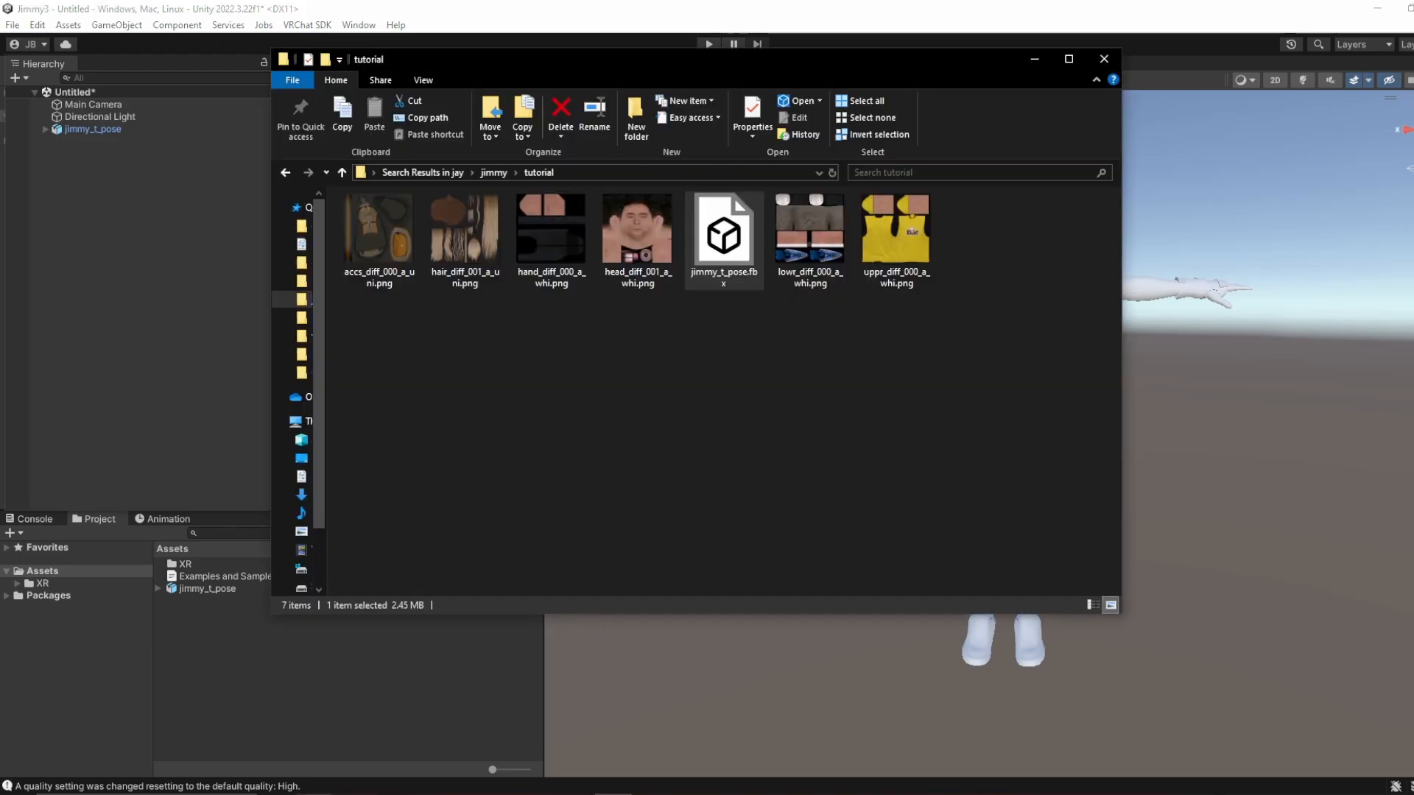
click(485, 174)
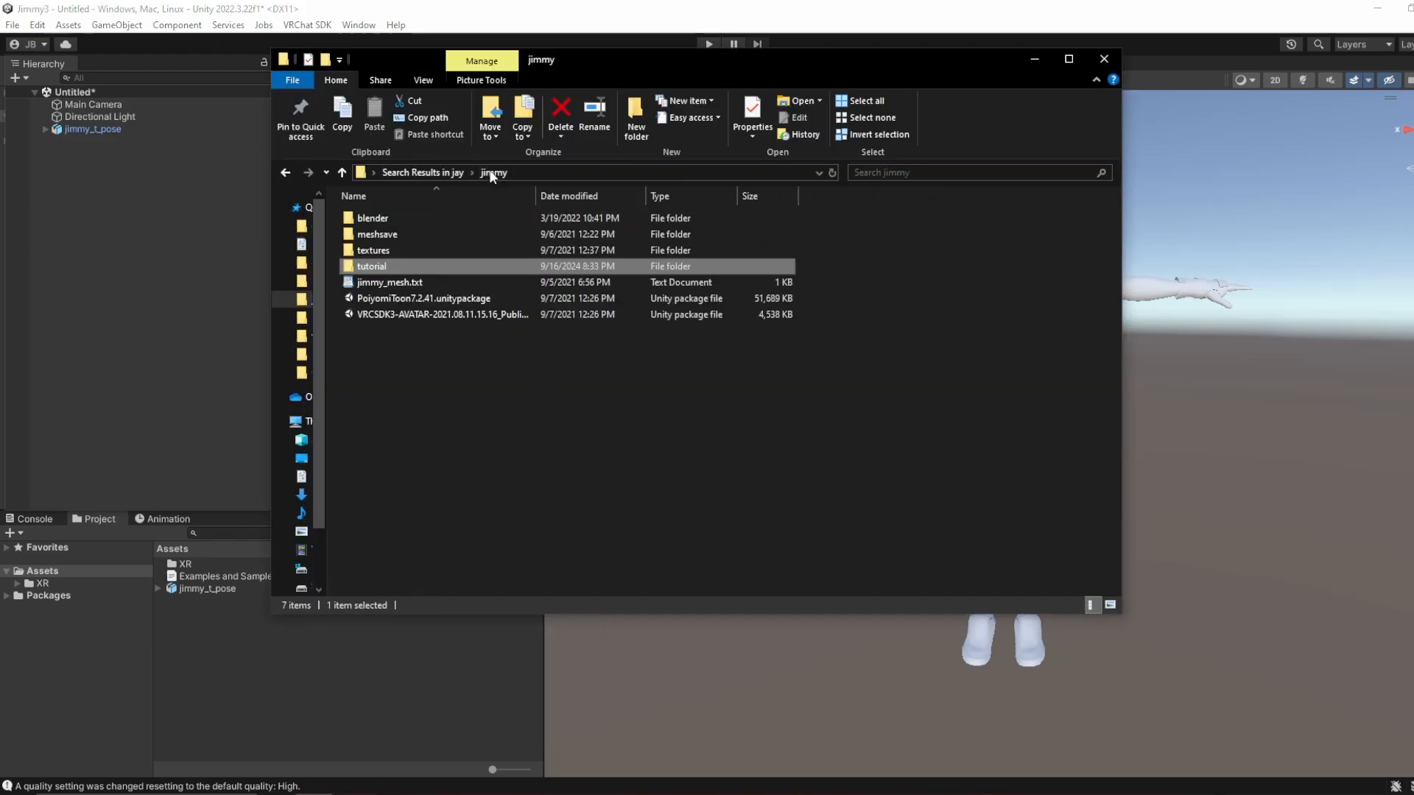
double_click(412, 255)
double_click(380, 243)
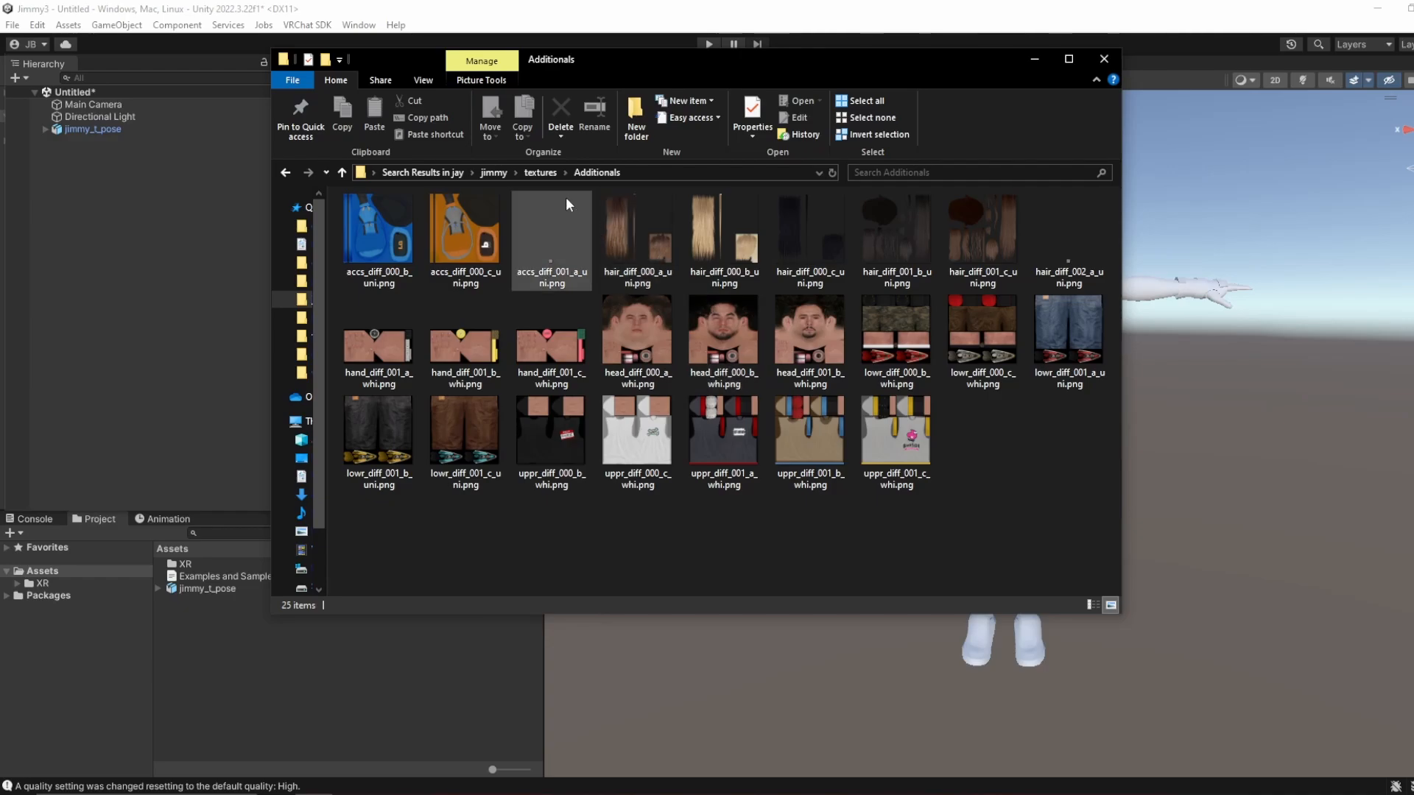
click(539, 173)
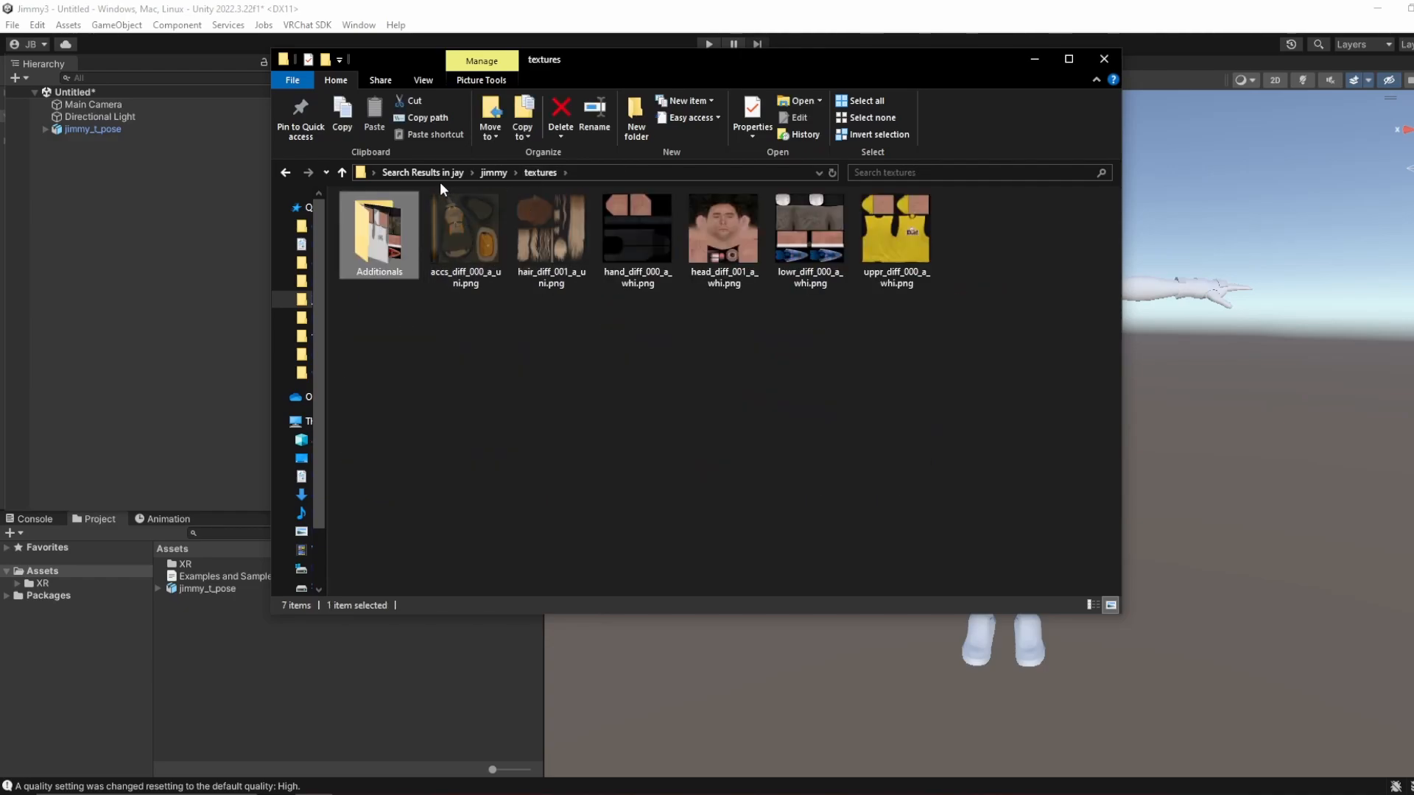
click(494, 173)
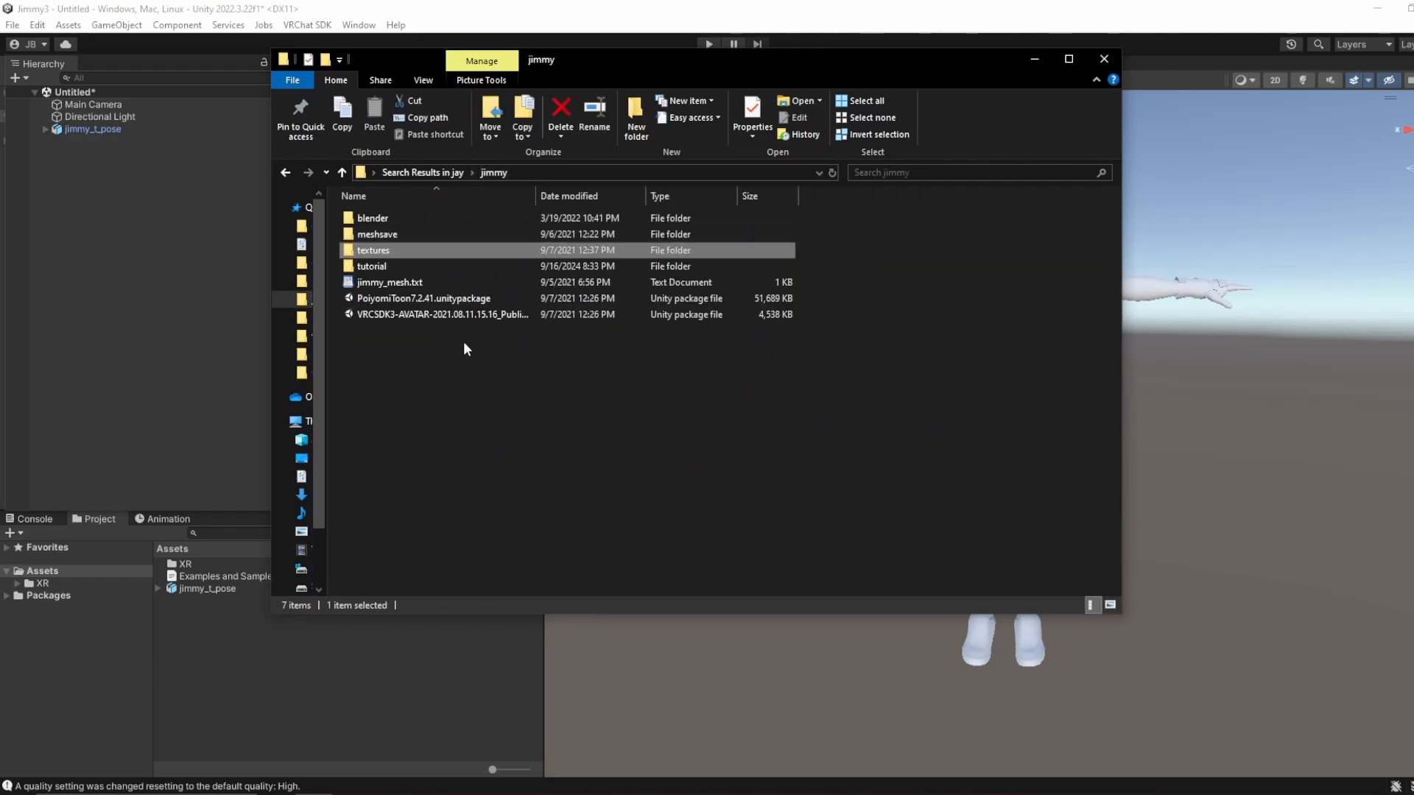
double_click(402, 267)
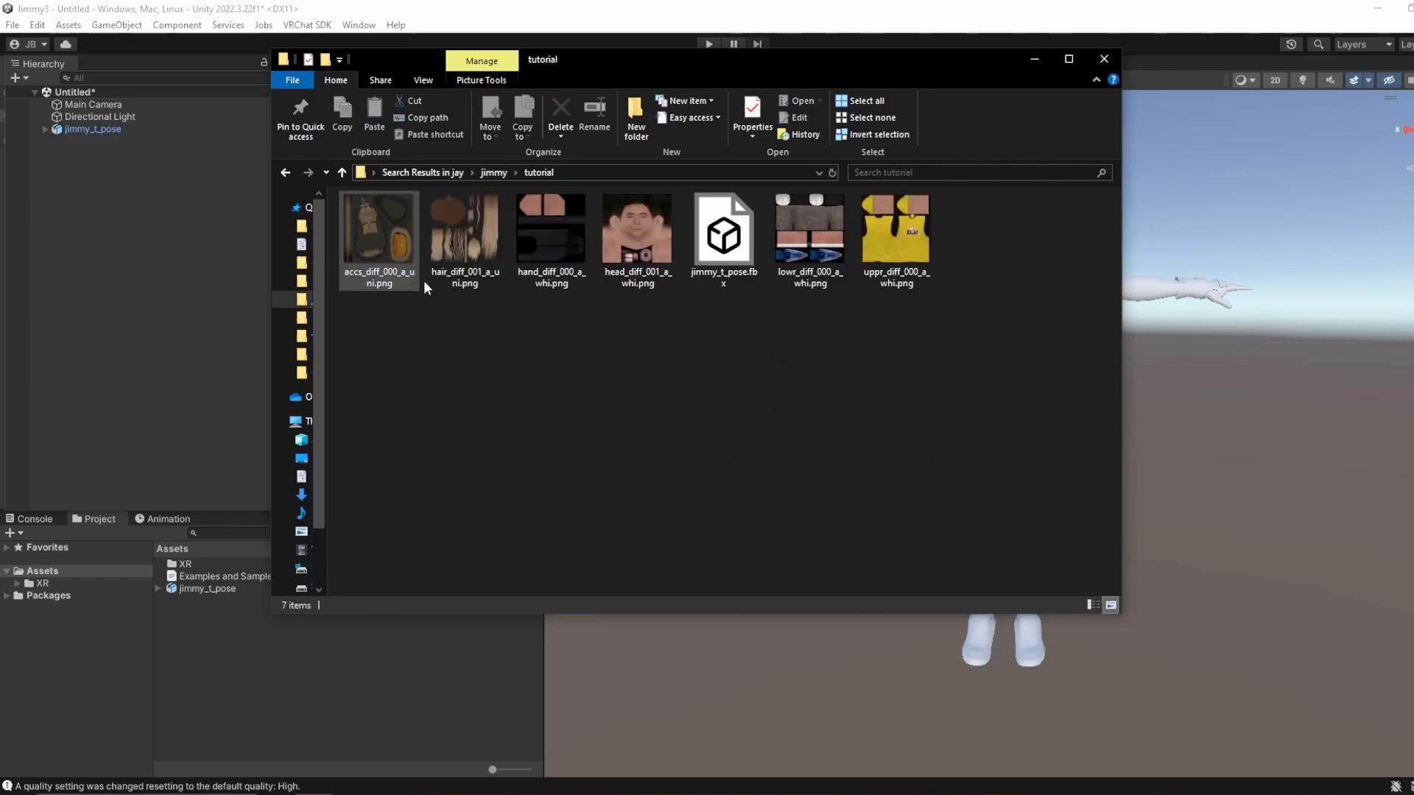
Step: Import the six accs, hair, hand, head, lowr and uppr PNG textures from the tutorial folder into the Unity project's Assets folder
click(889, 259)
click(825, 254)
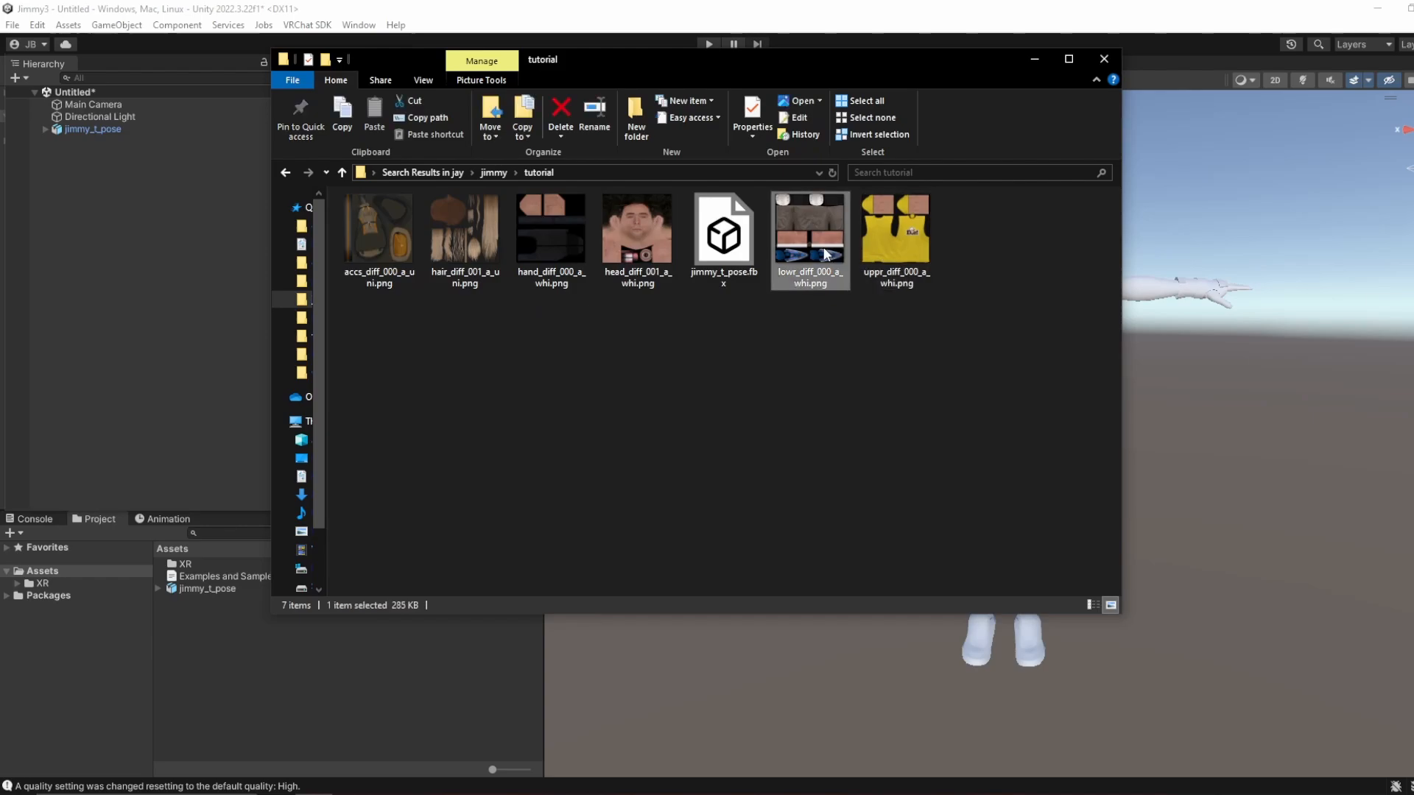
click(568, 263)
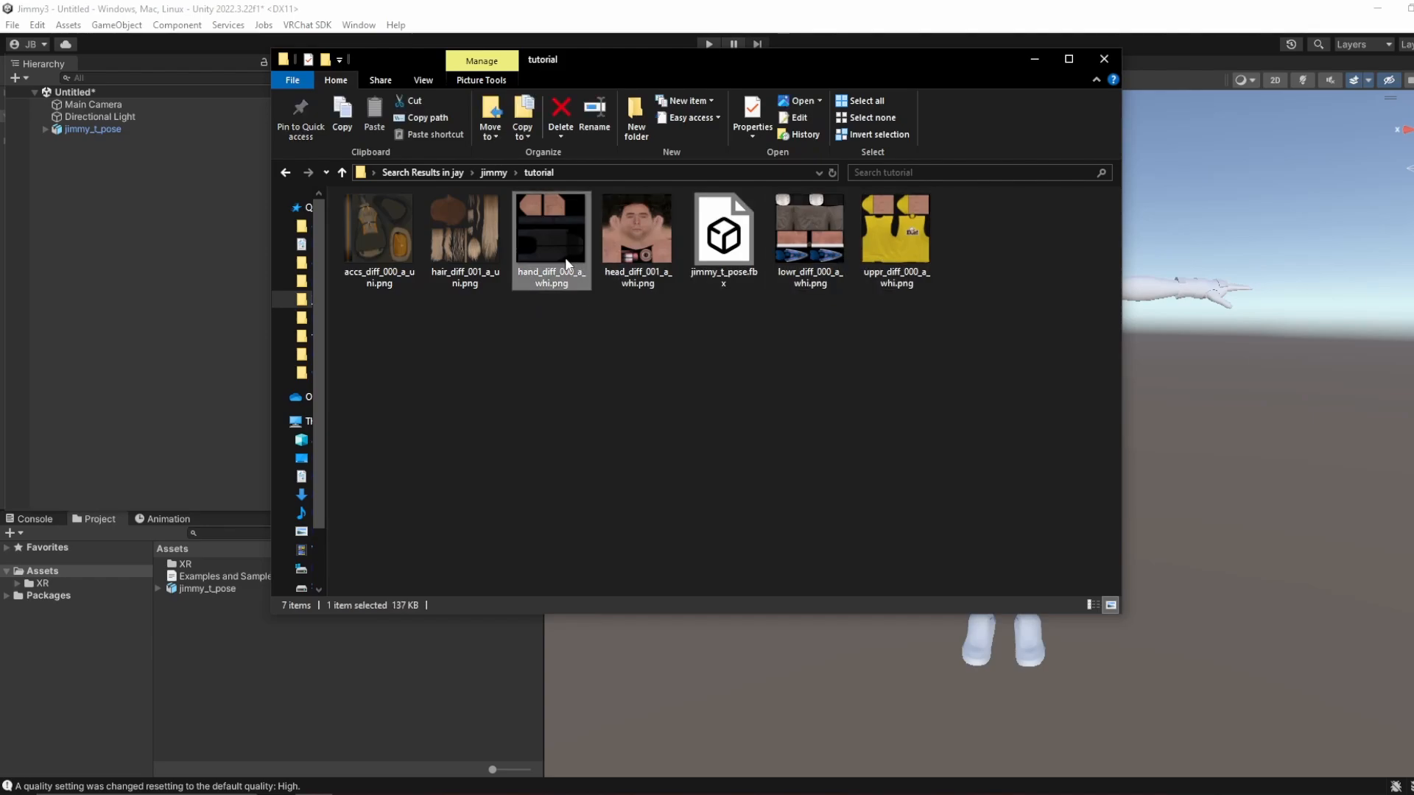
click(481, 233)
click(418, 252)
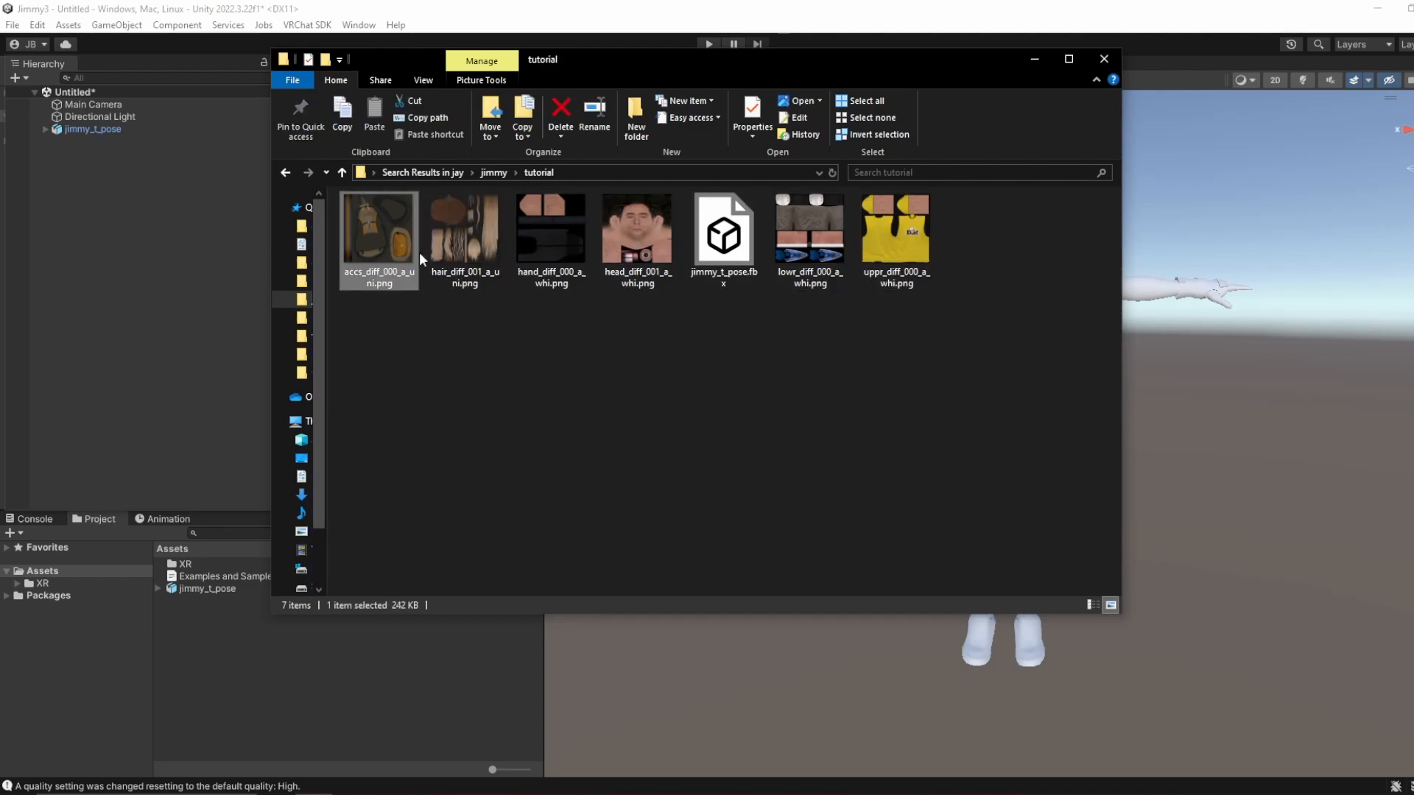
click(873, 234)
ctrl+click(635, 249)
ctrl+click(563, 249)
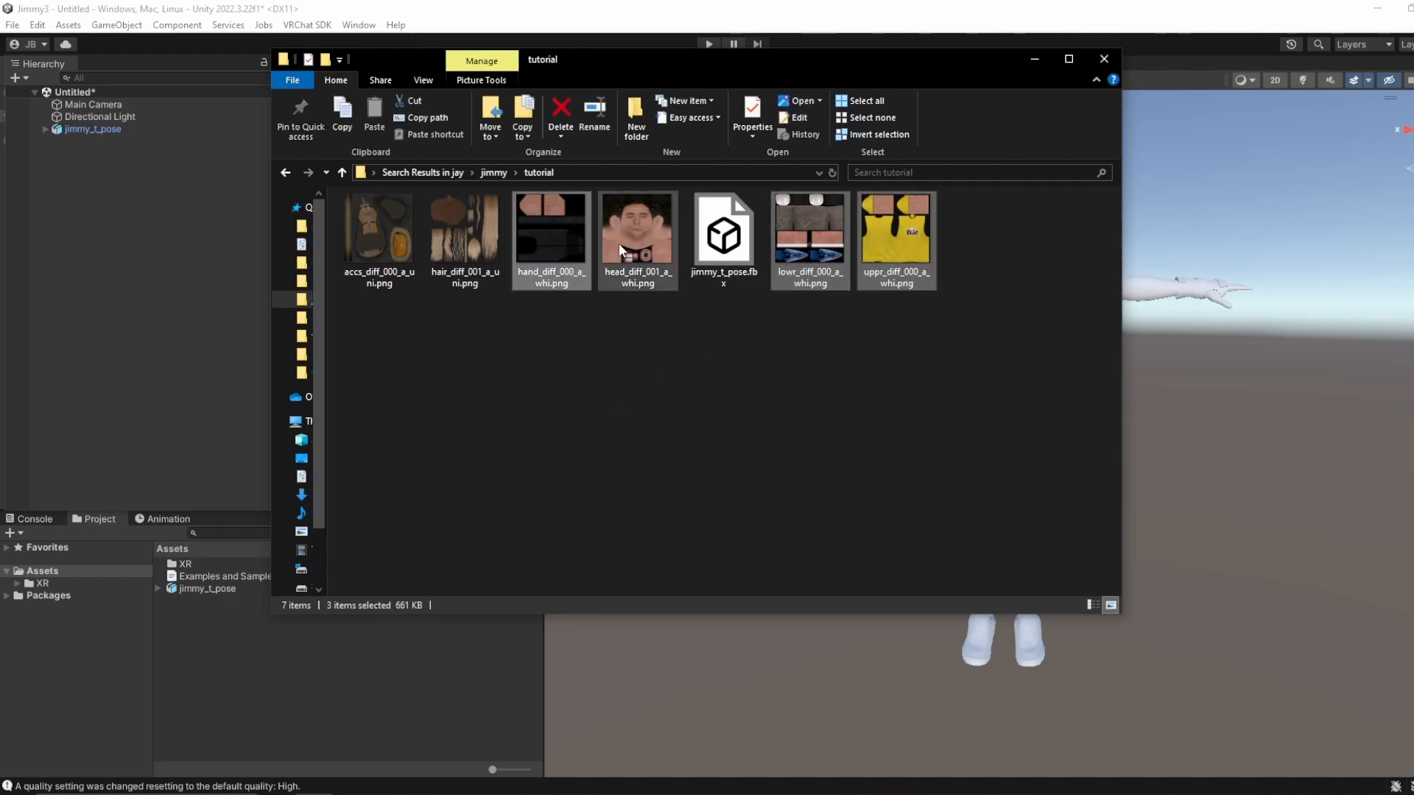
ctrl+click(466, 250)
ctrl+click(402, 249)
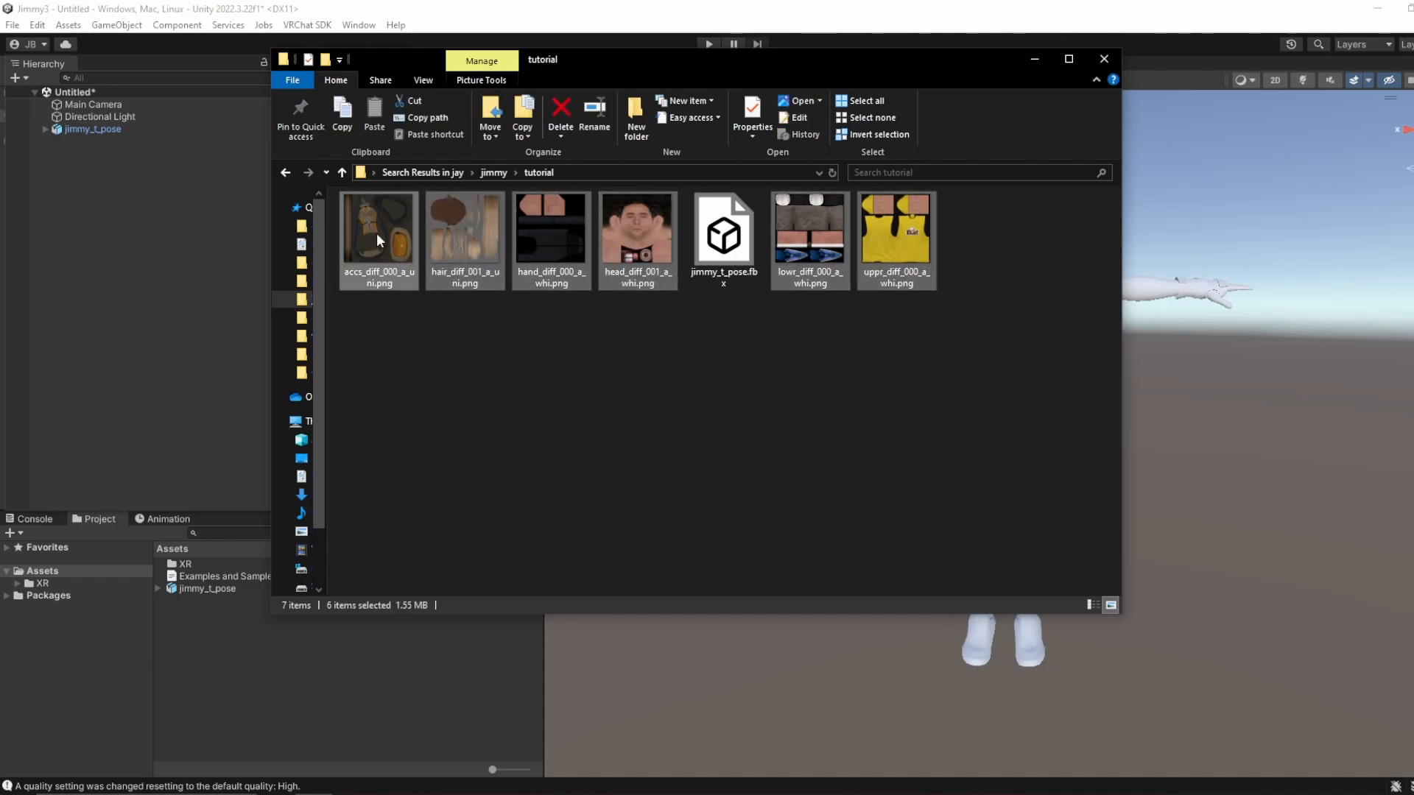
drag(377, 232, 213, 641)
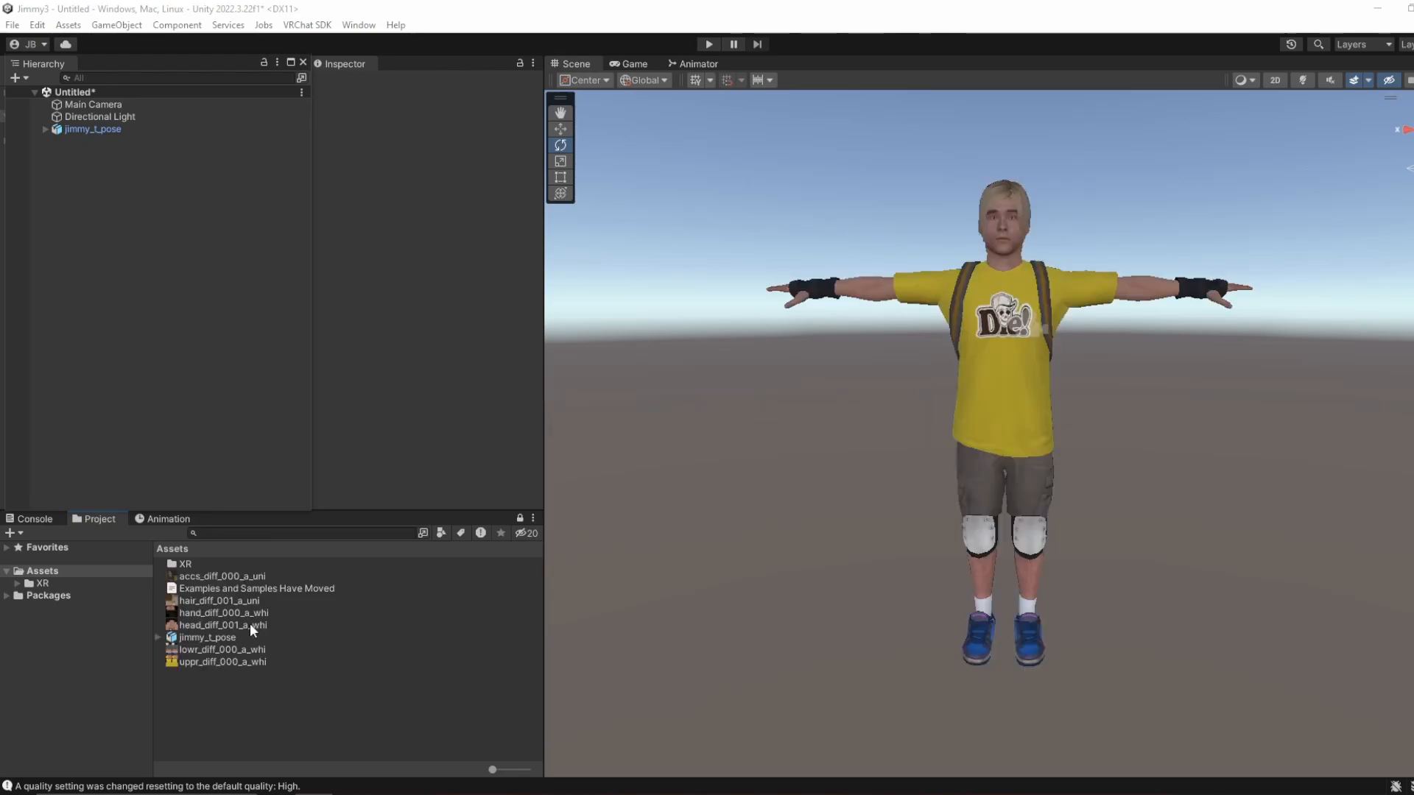
Step: Create a new folder named textures in the project's Assets folder
right_click(248, 689)
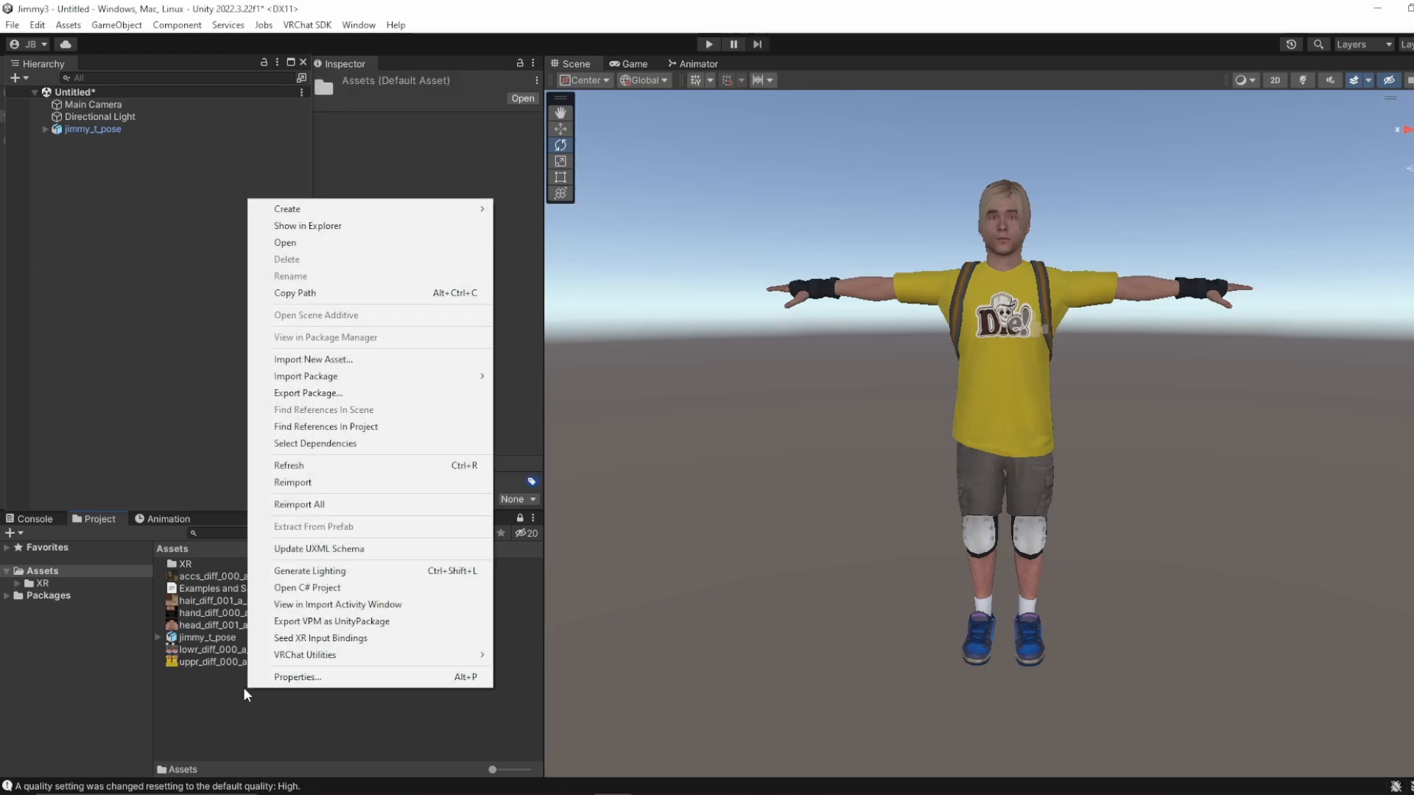
mouse_move(446, 210)
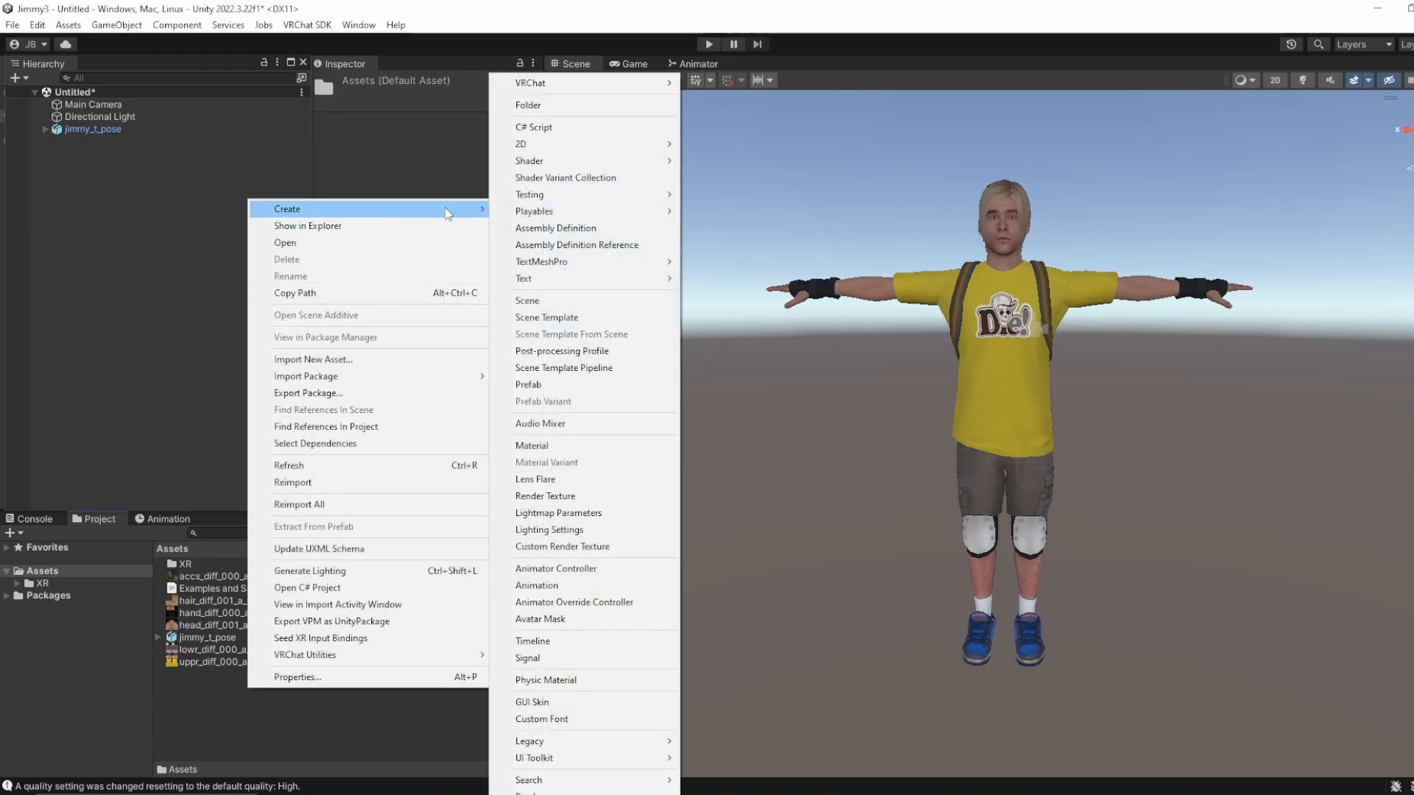
click(525, 107)
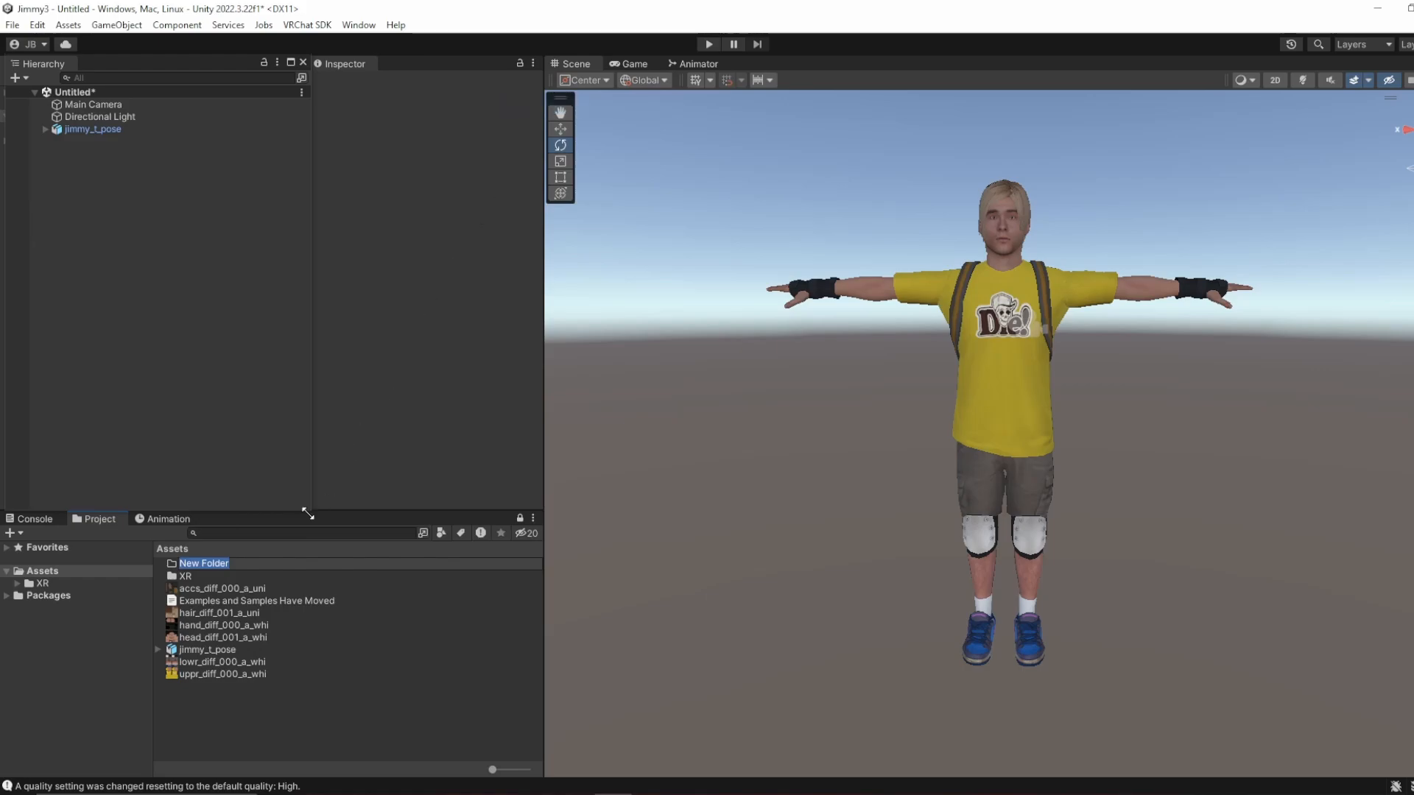
text(textures)
key(Return)
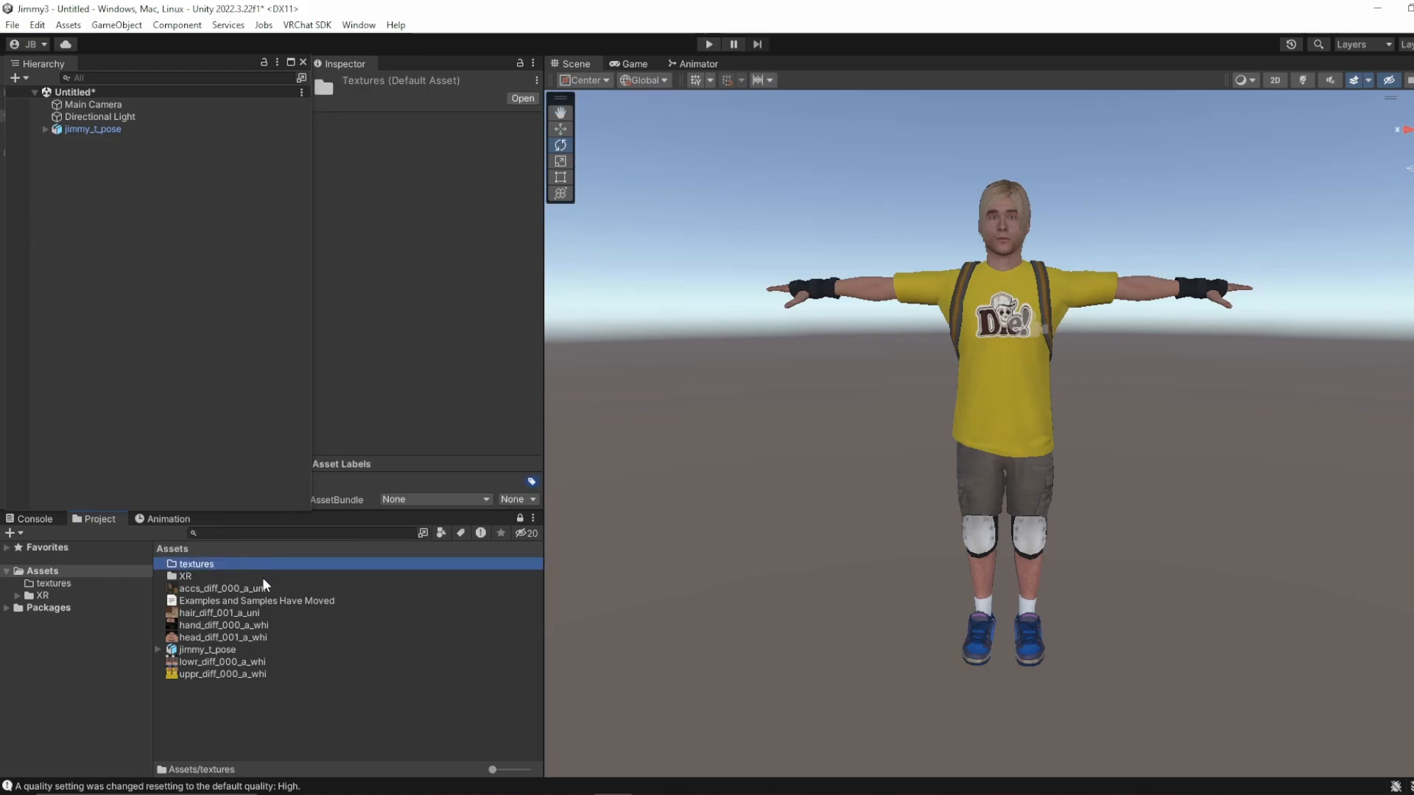
Step: Move the six imported accs, hair, hand, head, lowr and uppr textures into the textures folder and clear the selection
click(265, 589)
ctrl+click(266, 612)
ctrl+click(268, 624)
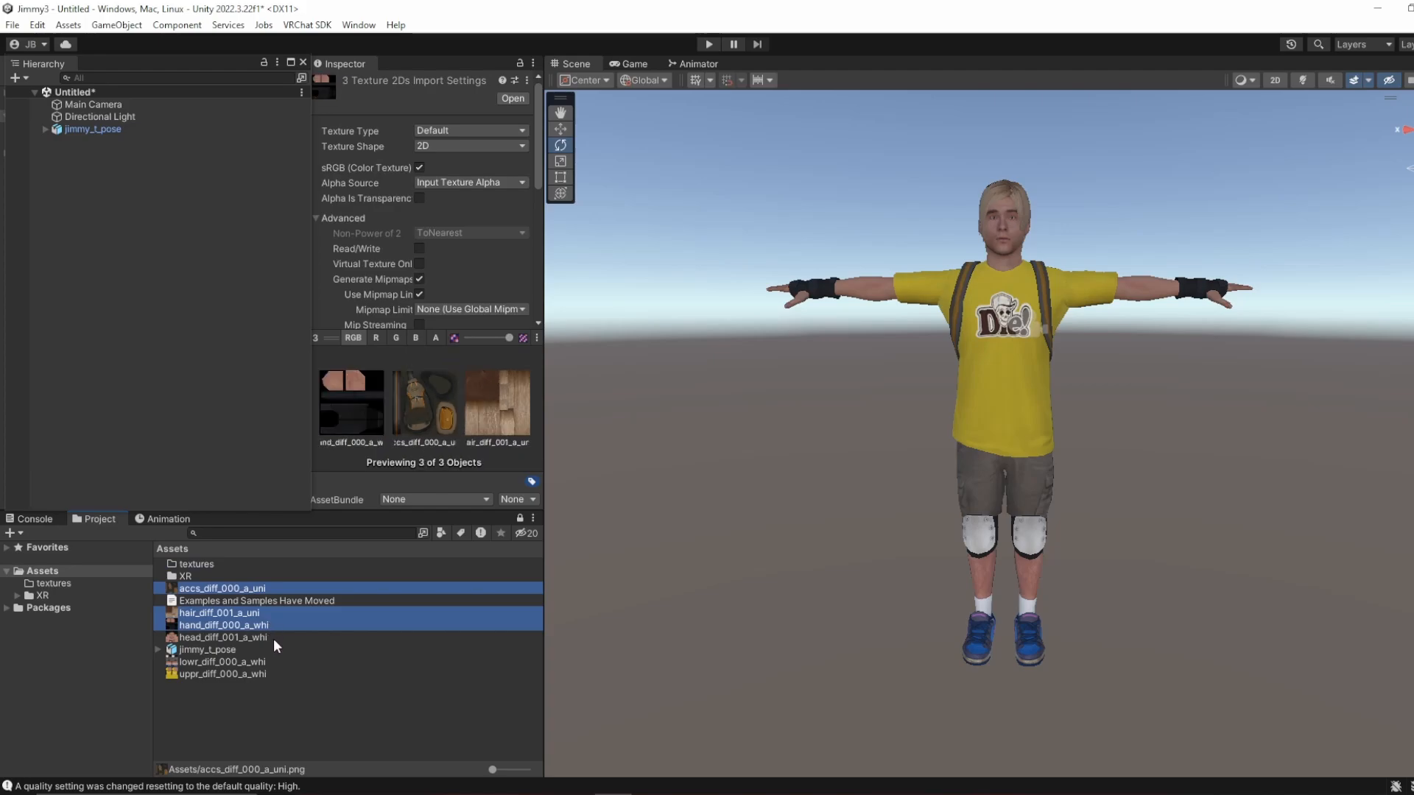
ctrl+click(272, 637)
ctrl+click(273, 662)
ctrl+click(271, 674)
drag(271, 673, 196, 563)
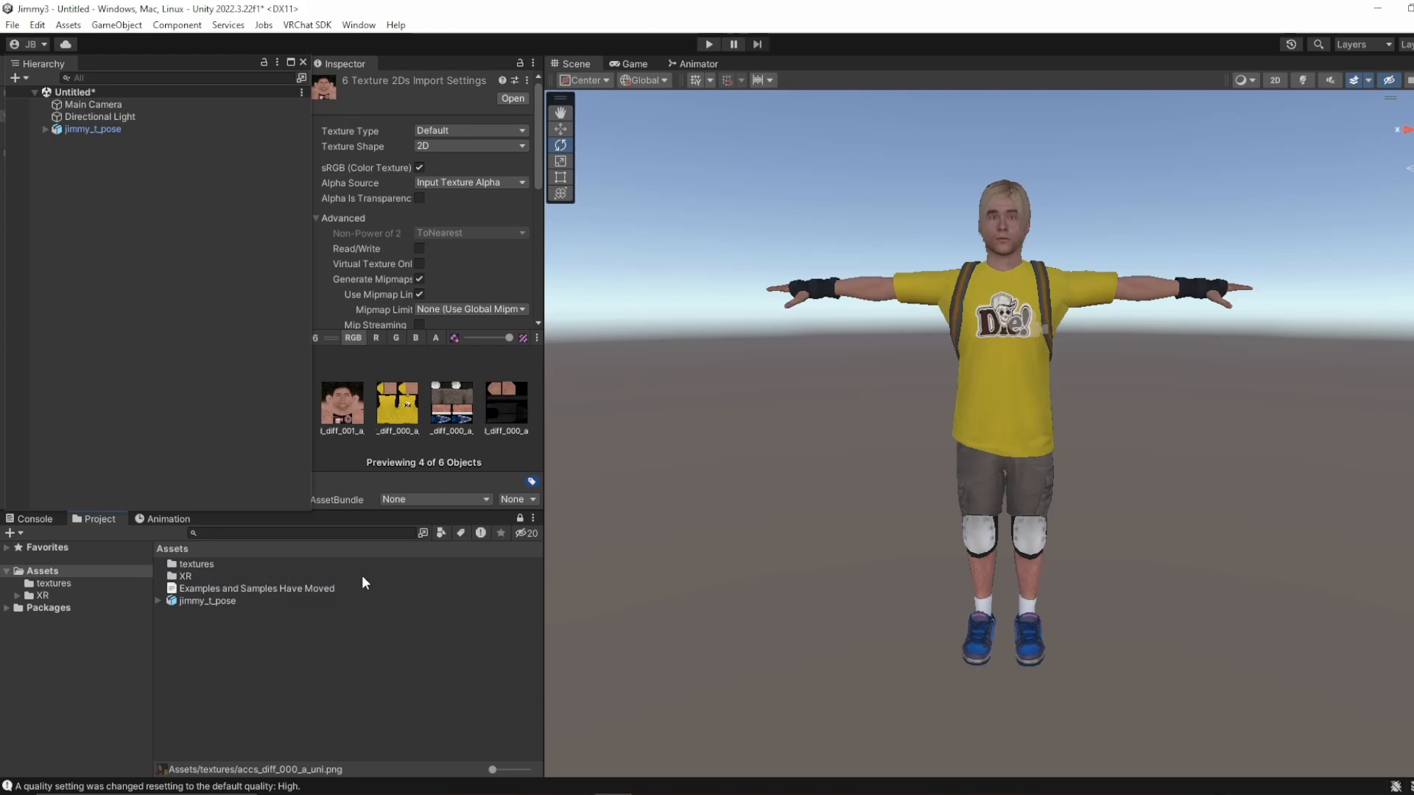
click(339, 668)
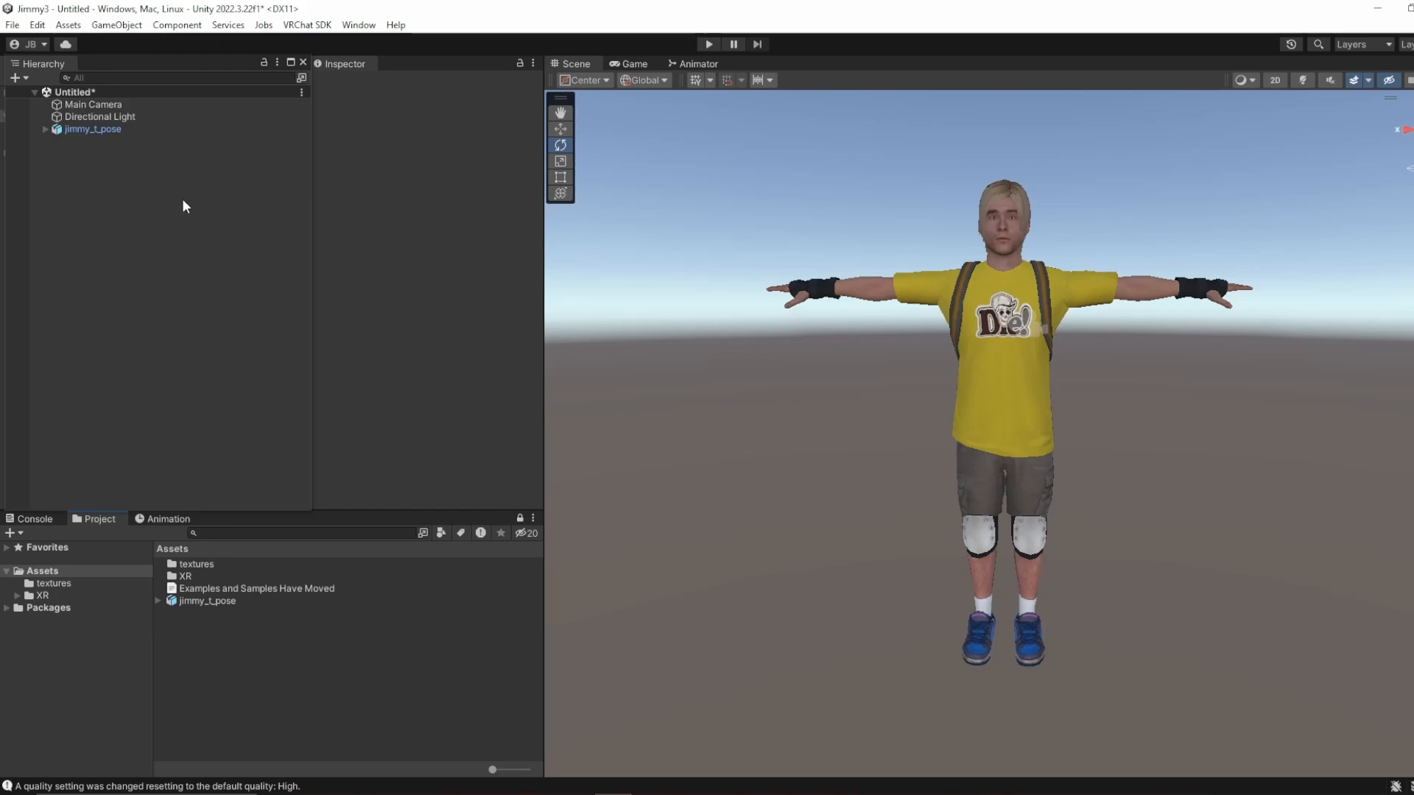
Step: Open the VRChat SDK control panel, check the account's login and publishing status, and return to the Builder page
click(304, 25)
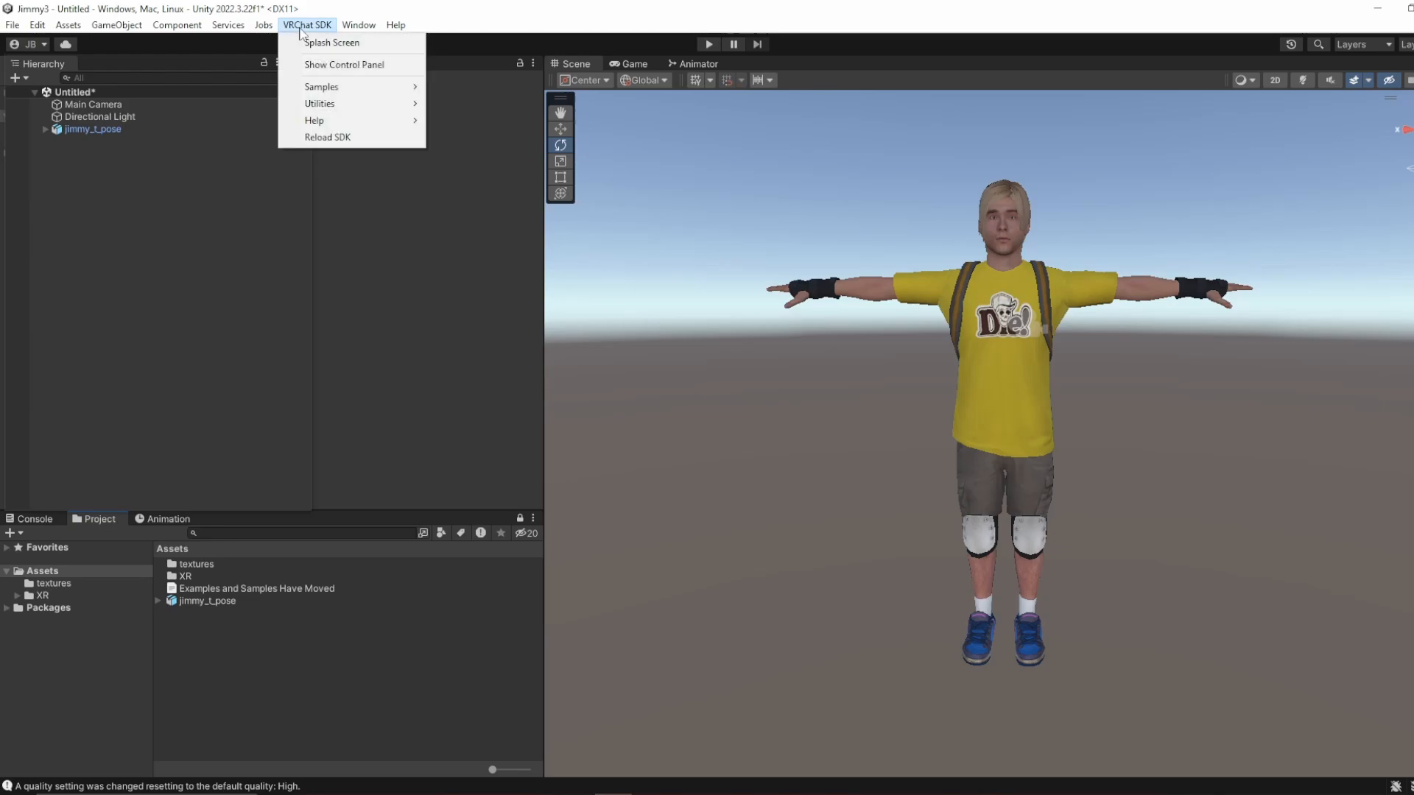
click(304, 65)
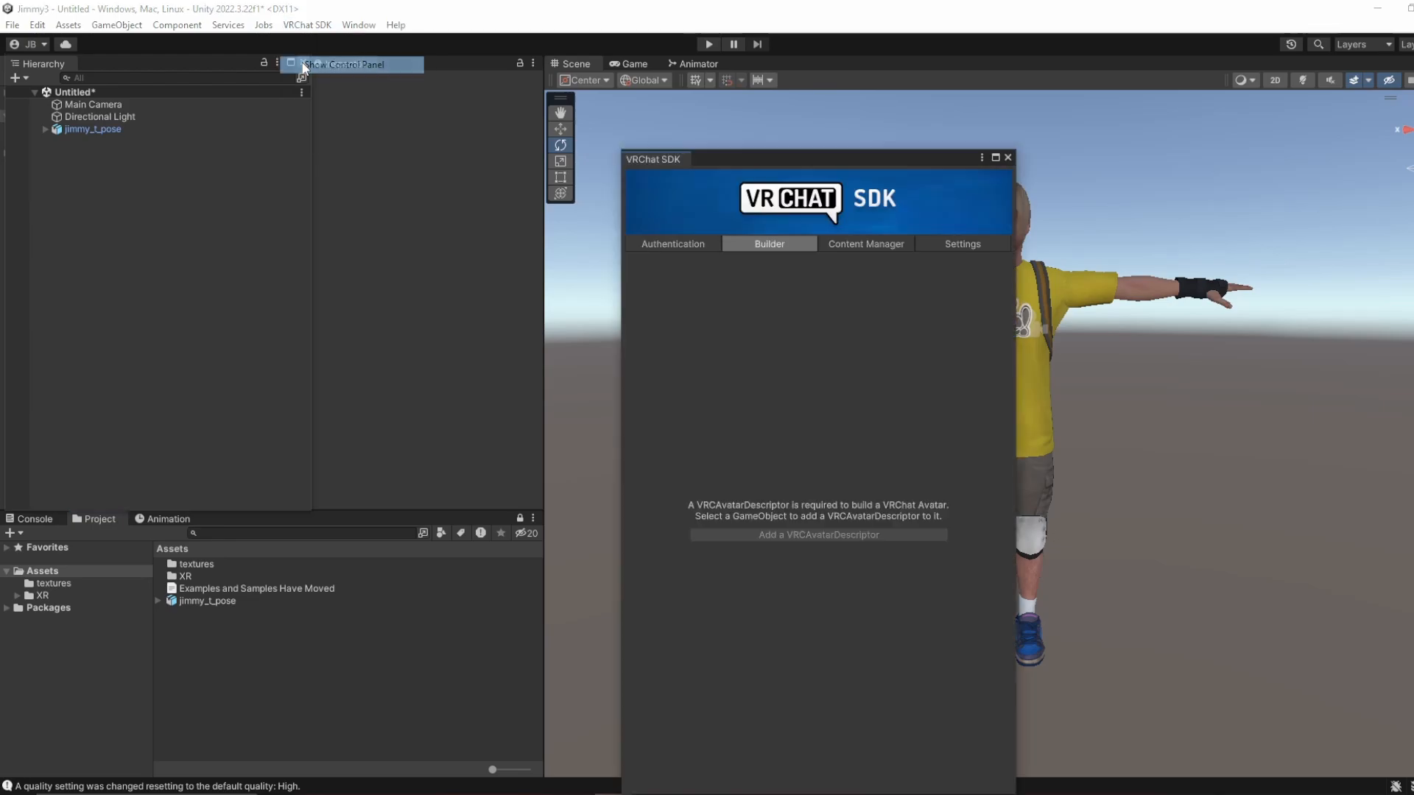
click(673, 246)
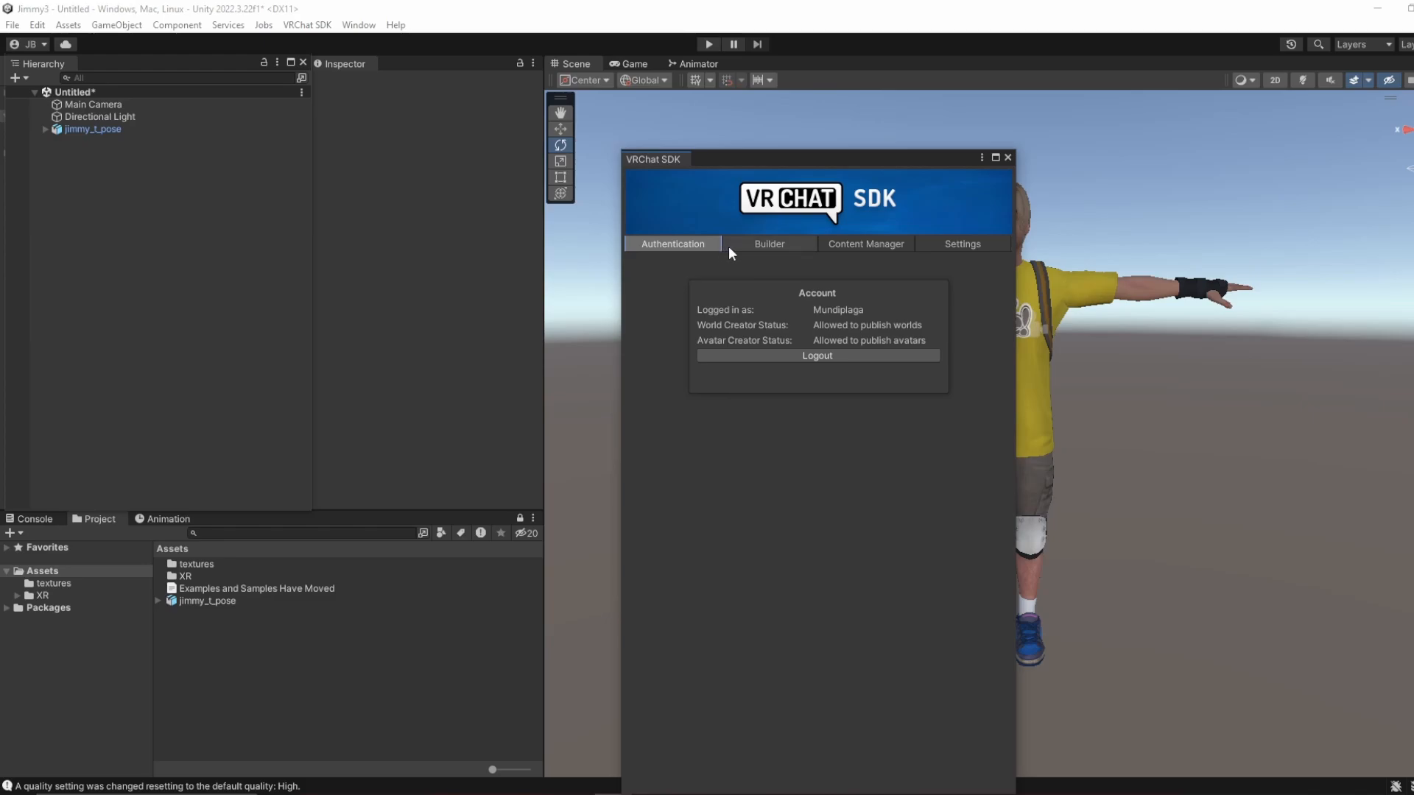
click(773, 247)
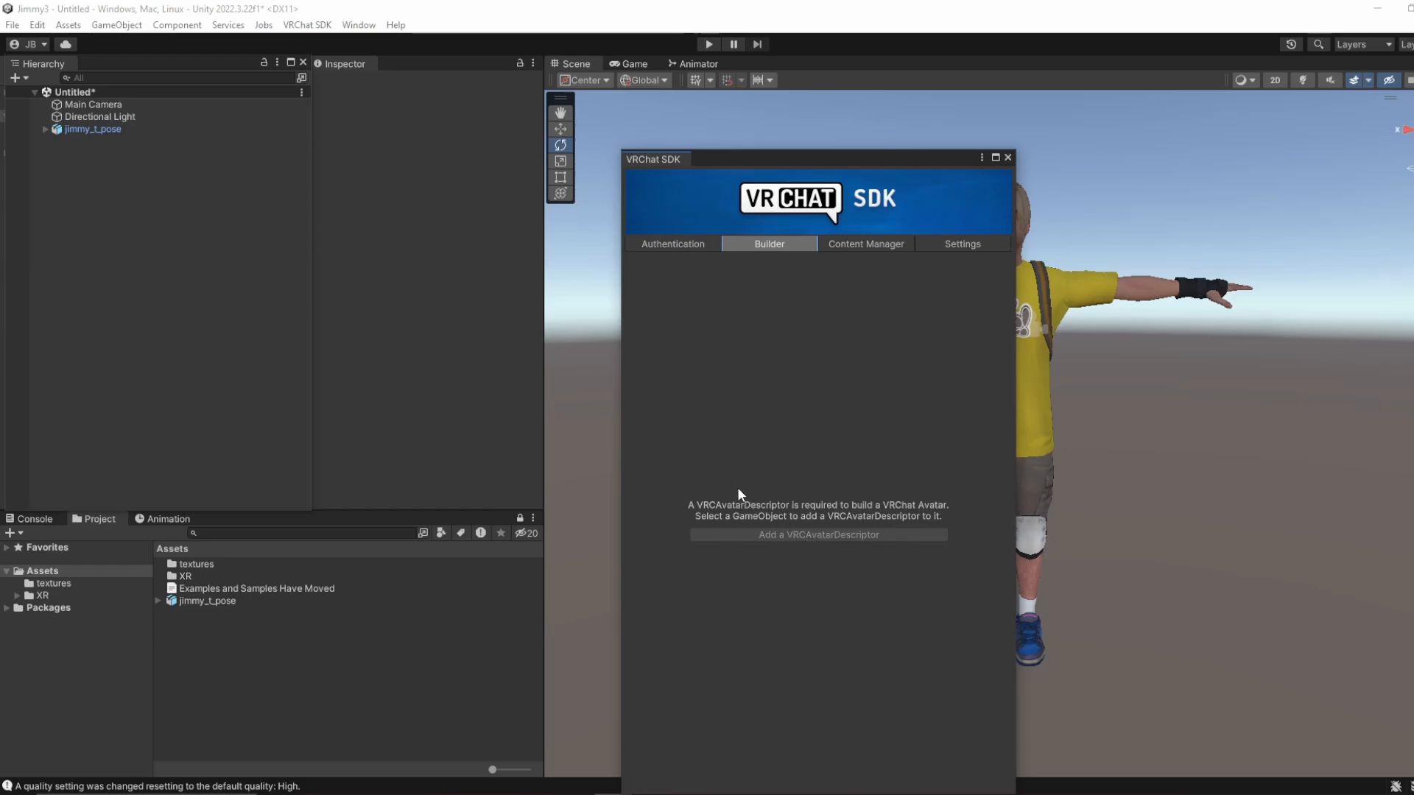
Step: Add a VRCAvatarDescriptor to the jimmy_t_pose object in the scene and close the SDK control panel
click(112, 130)
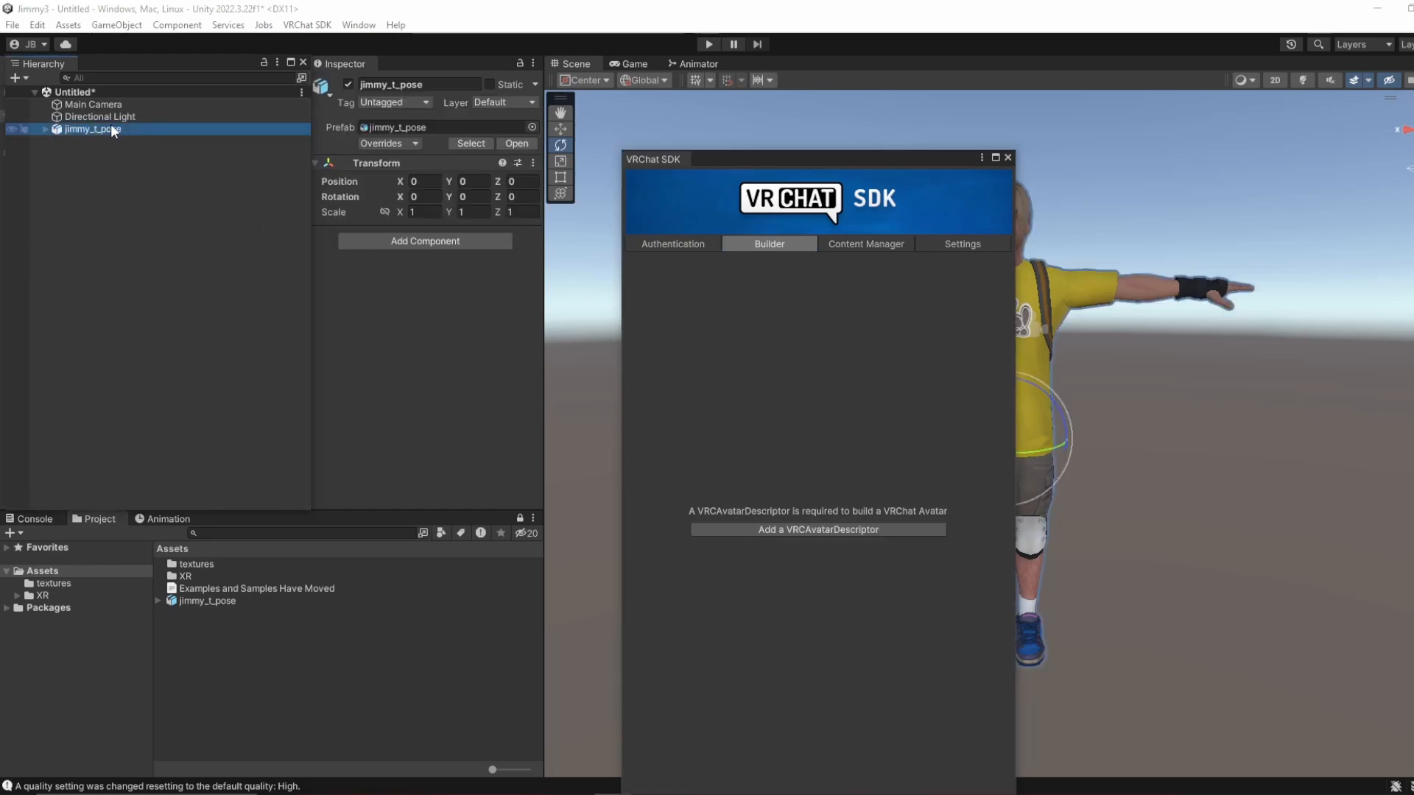
click(834, 522)
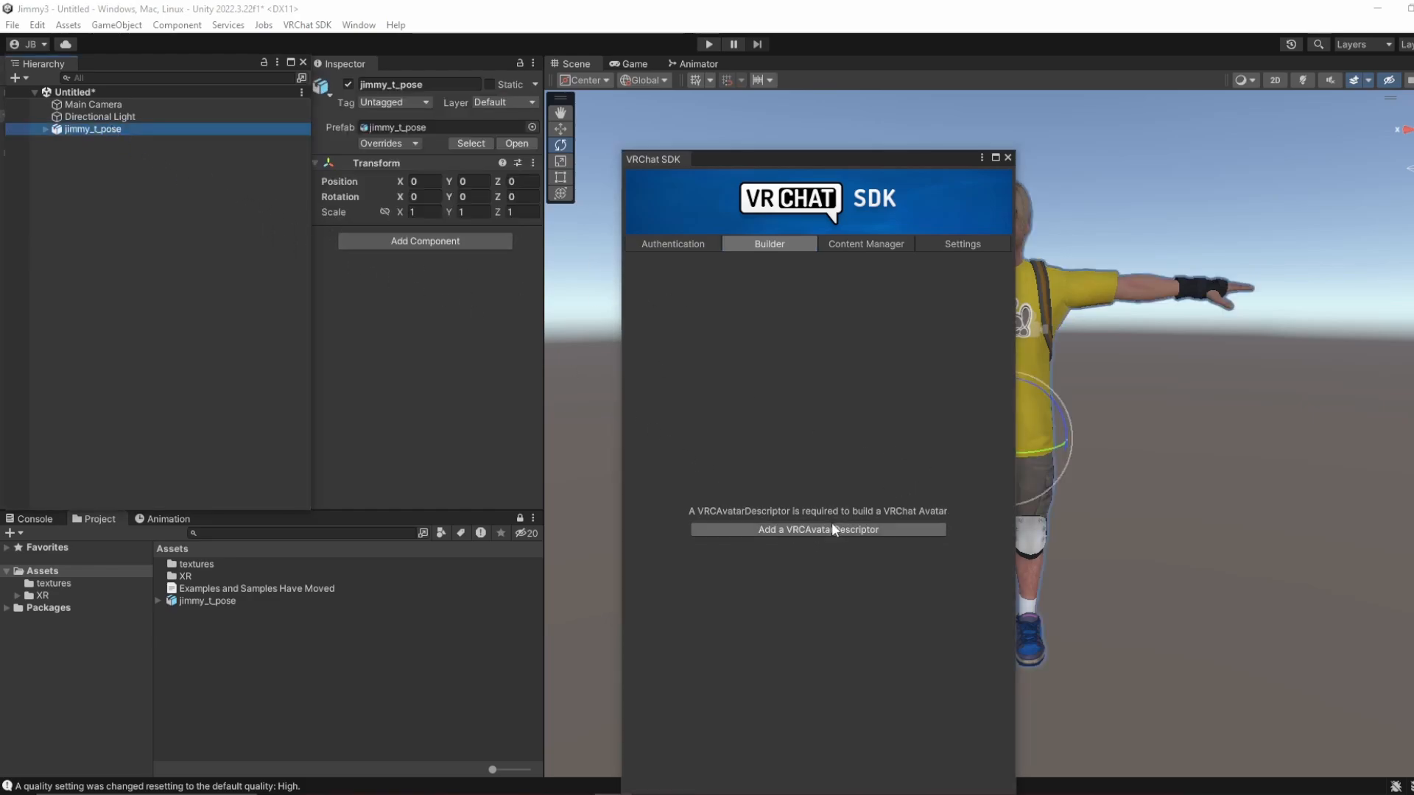
click(732, 530)
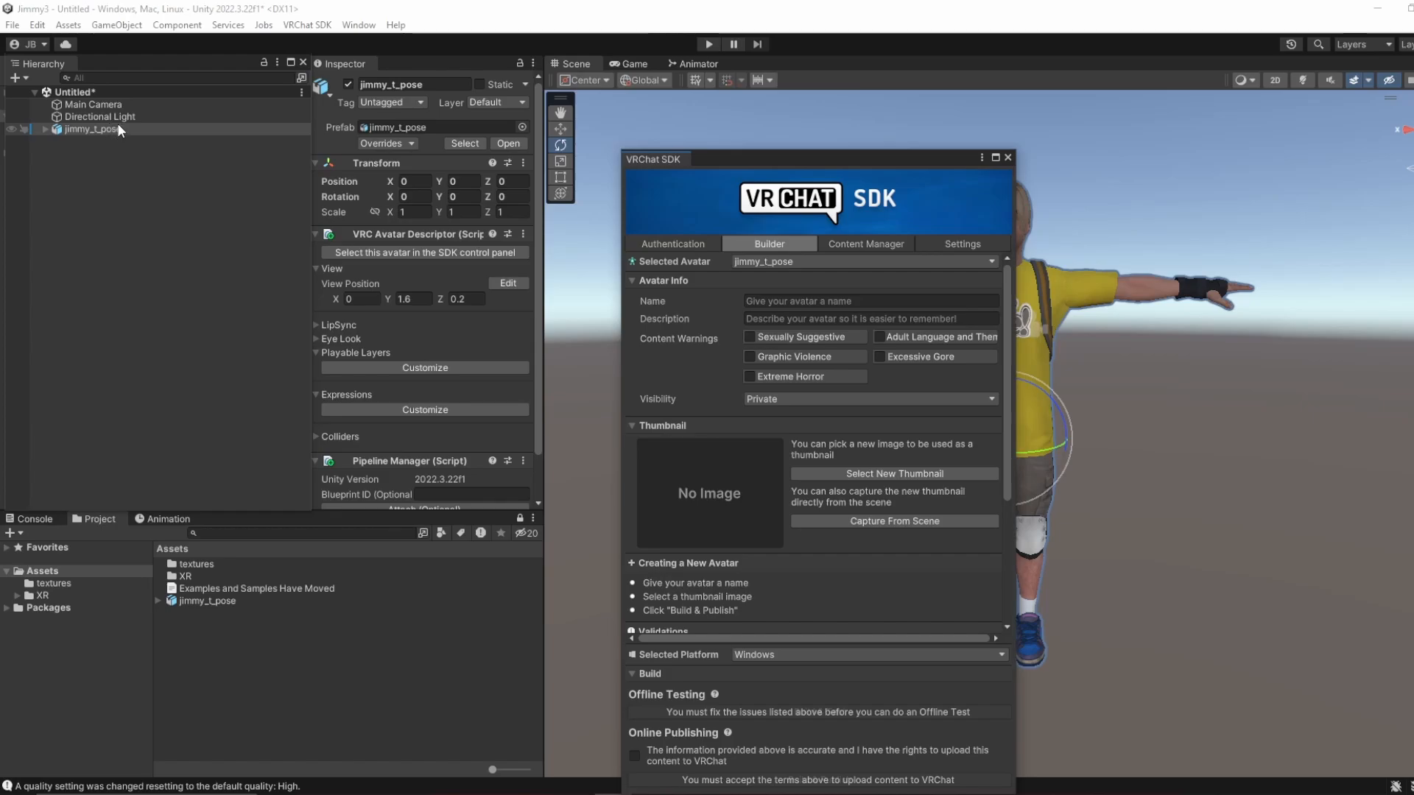
click(1008, 158)
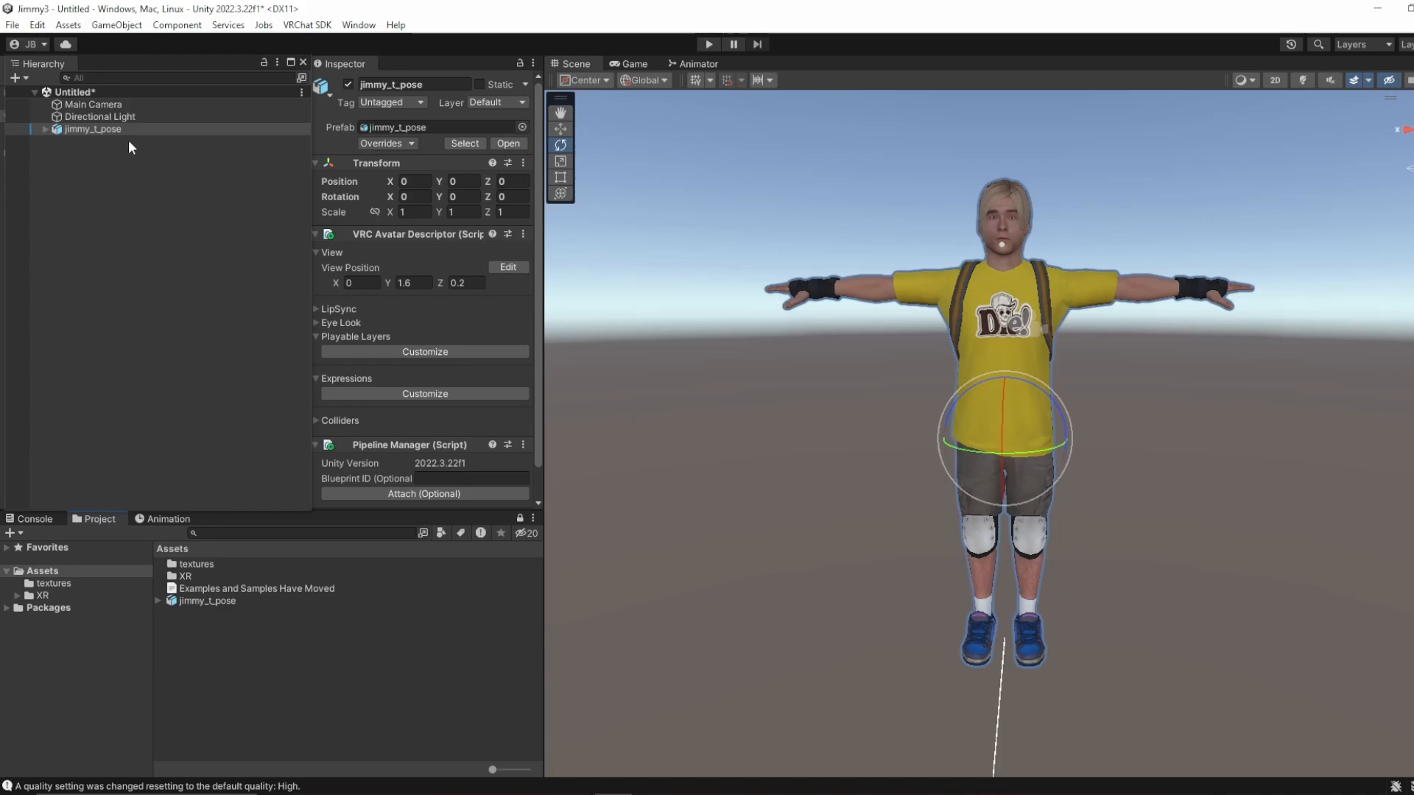
Step: Review the Model, Rig, Animation and Materials import settings of the jimmy_t_pose asset
click(219, 602)
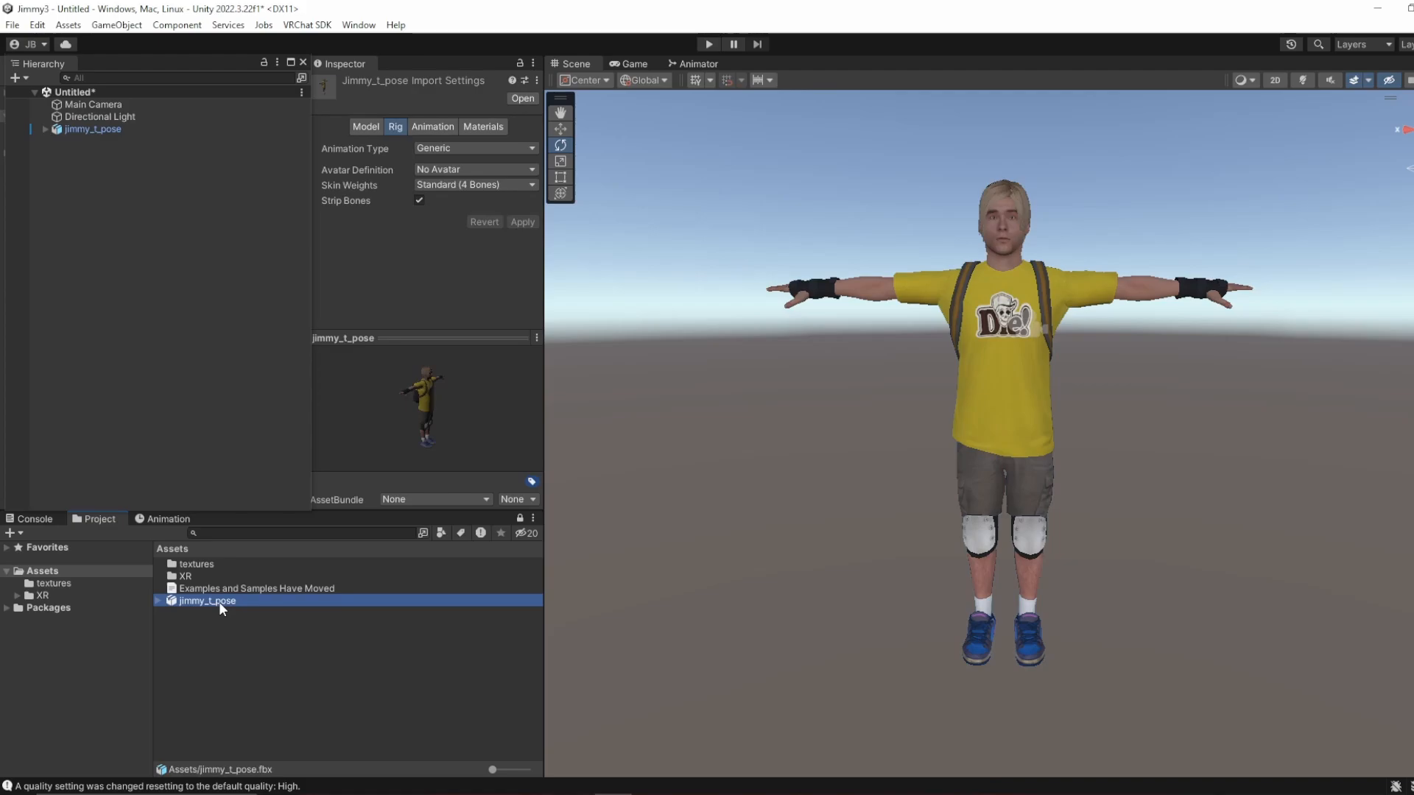
click(366, 126)
click(434, 127)
click(475, 126)
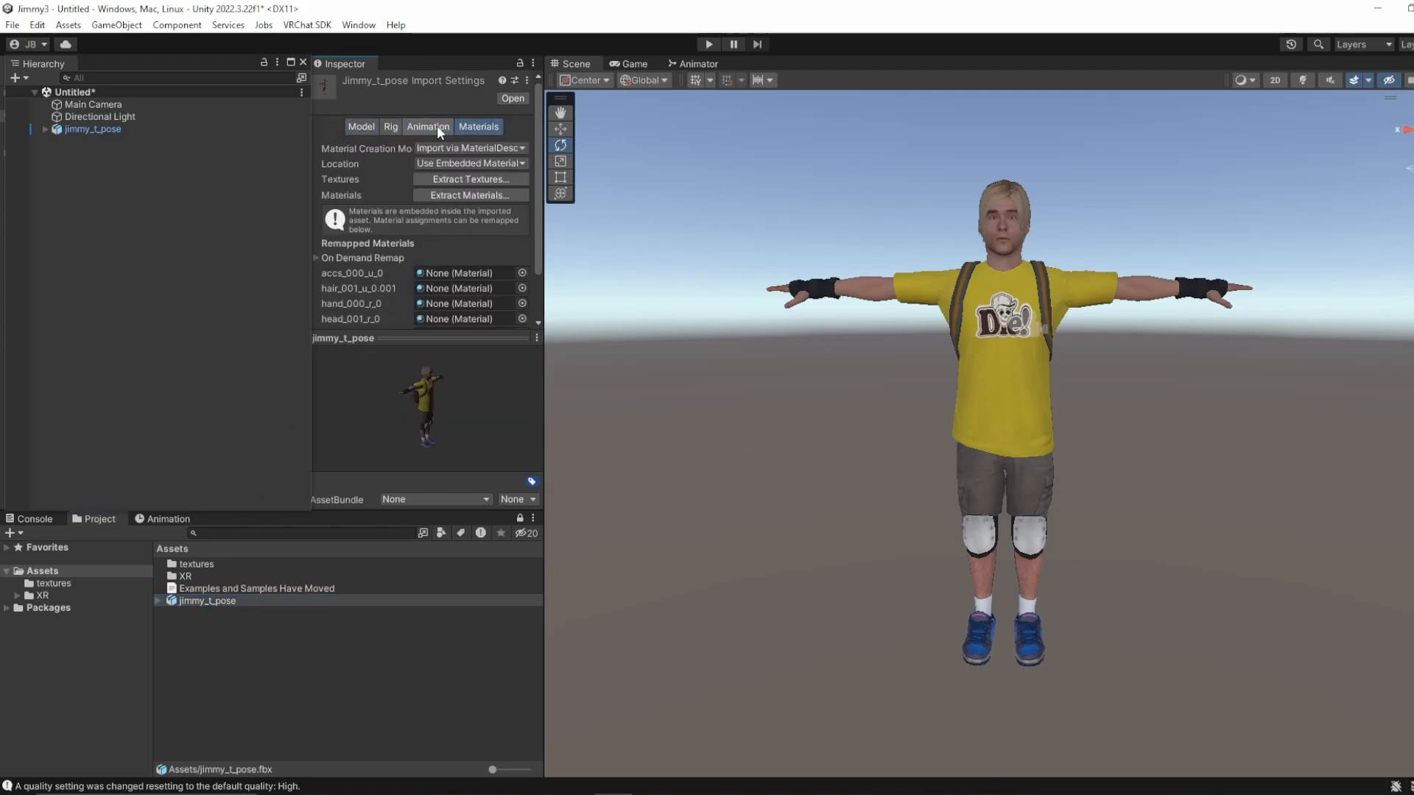
click(433, 126)
click(390, 126)
click(369, 126)
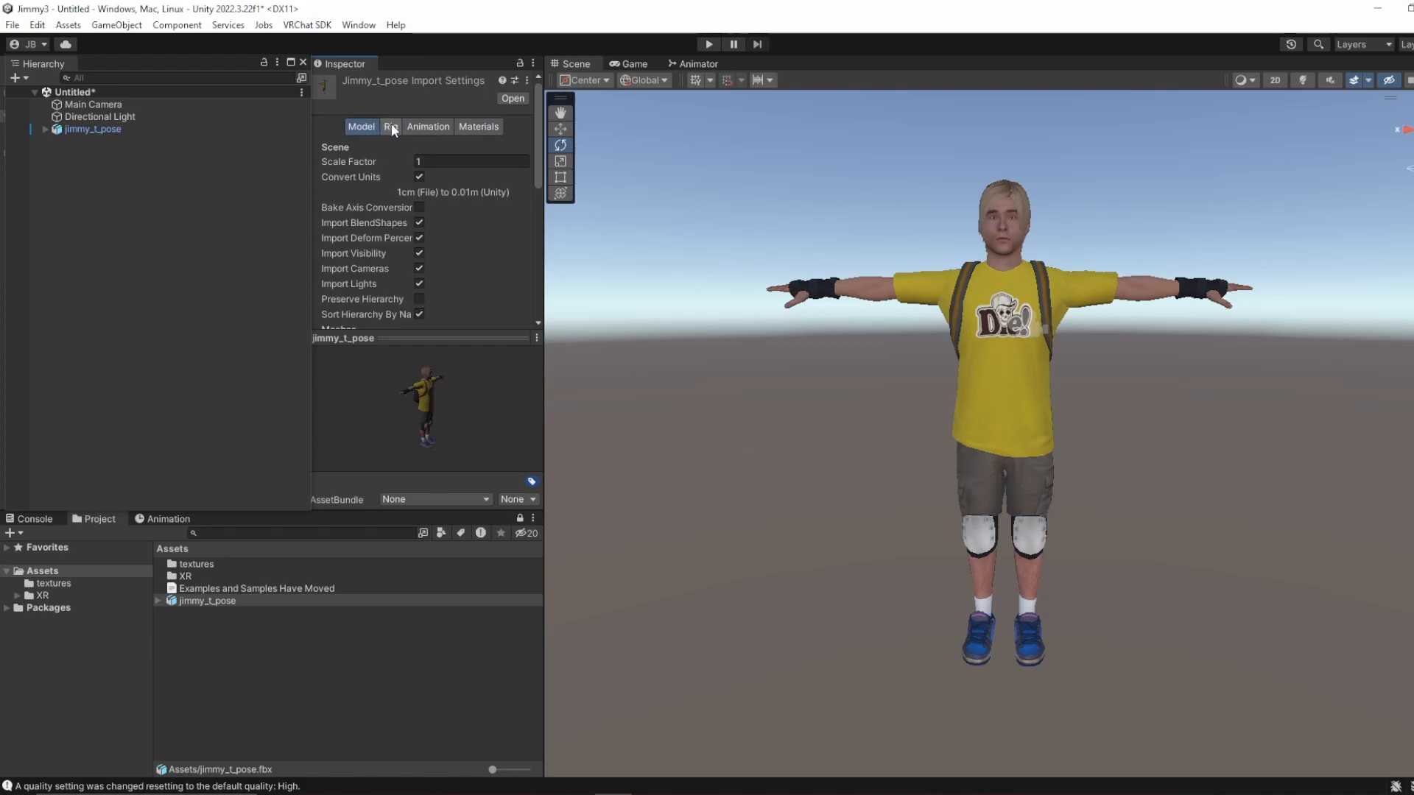
Step: Set the jimmy_t_pose asset's rig animation type to Humanoid, apply it, and open the avatar's bone mapping configuration
click(391, 128)
click(451, 148)
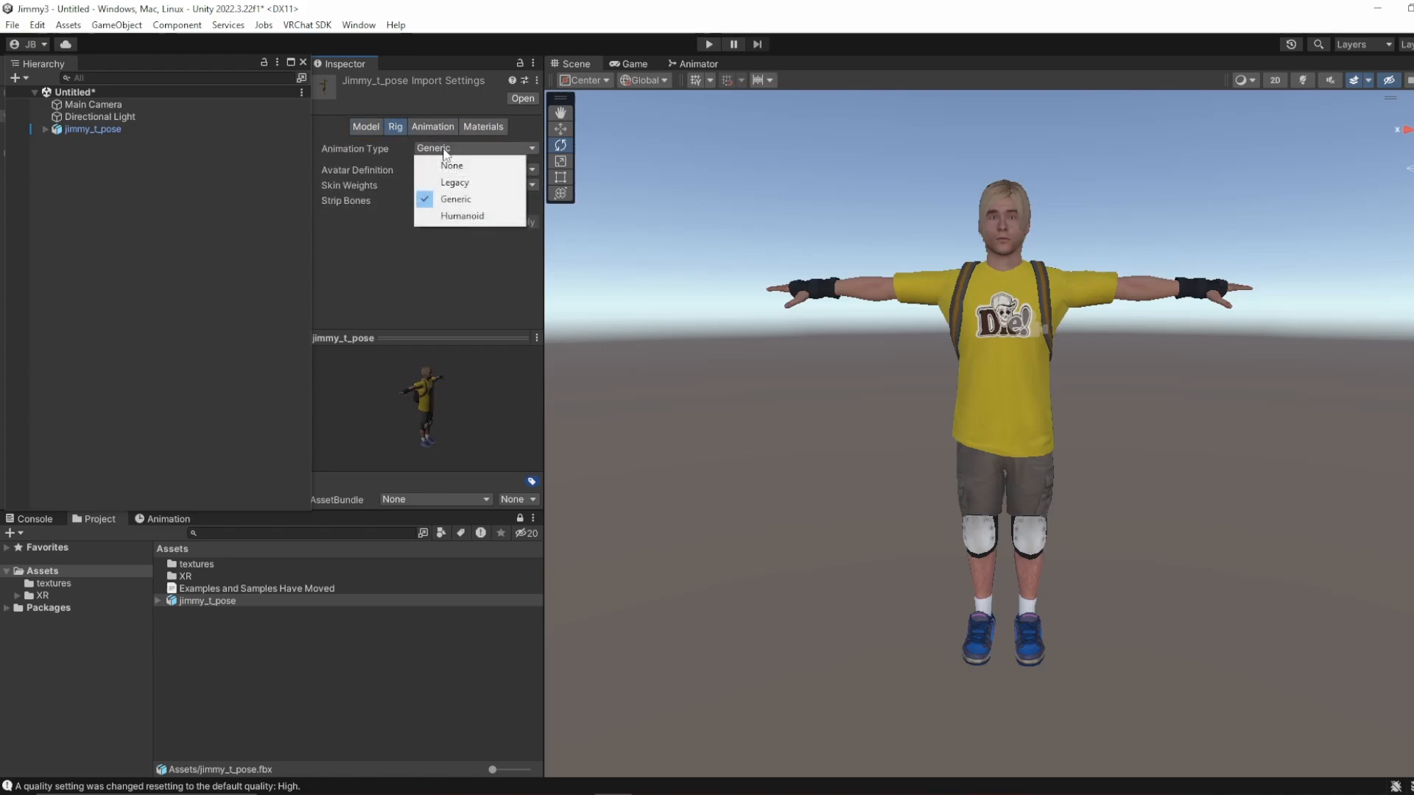
click(461, 216)
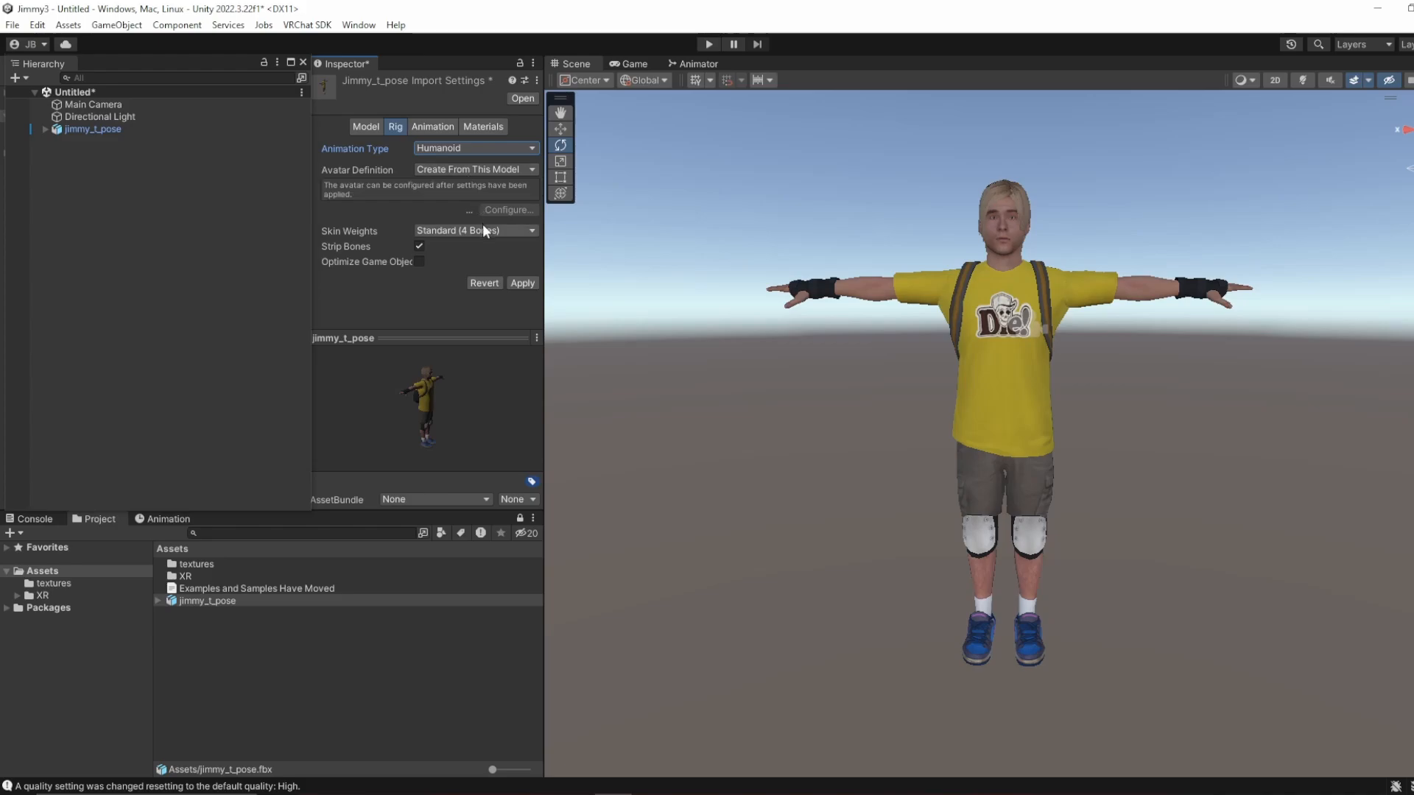
click(483, 230)
click(429, 210)
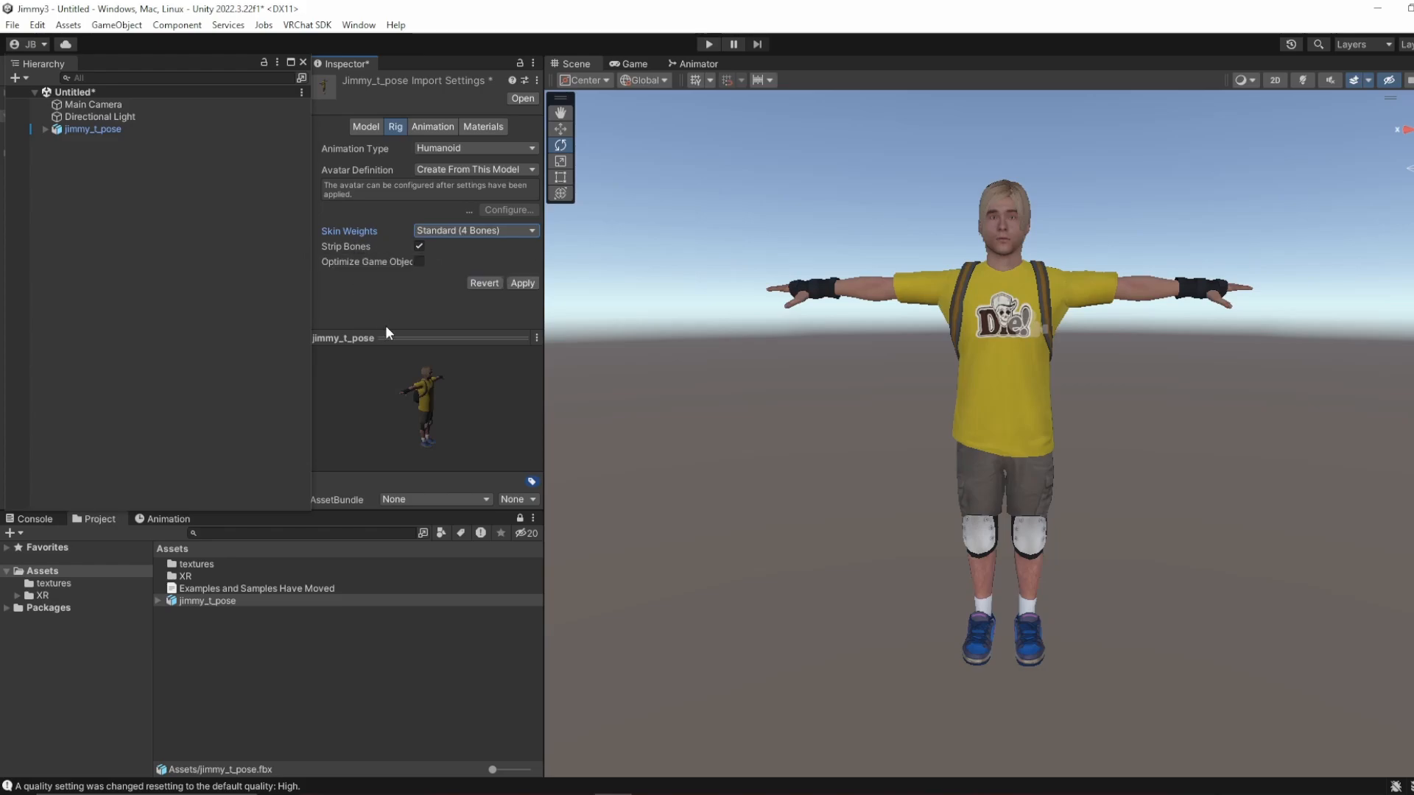
click(521, 283)
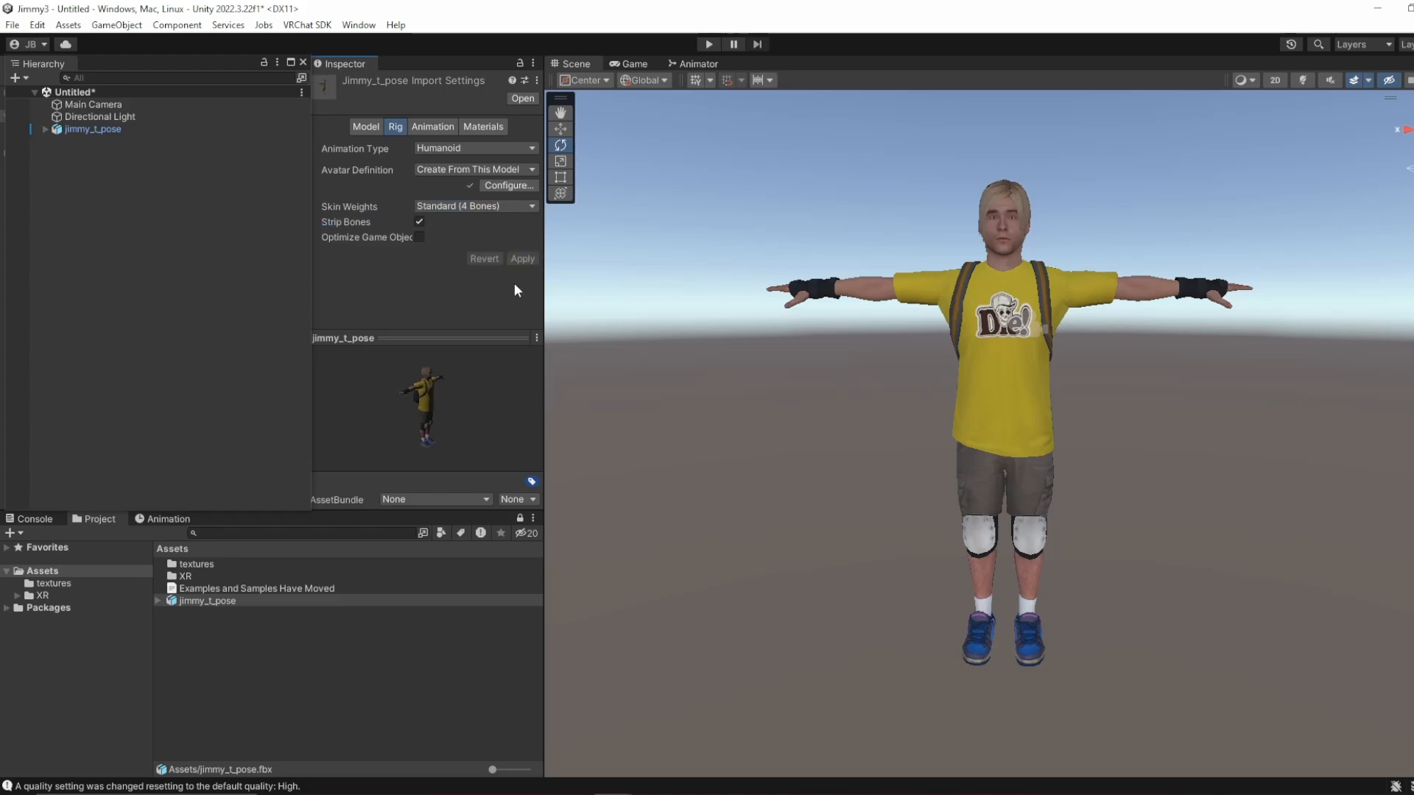
click(517, 187)
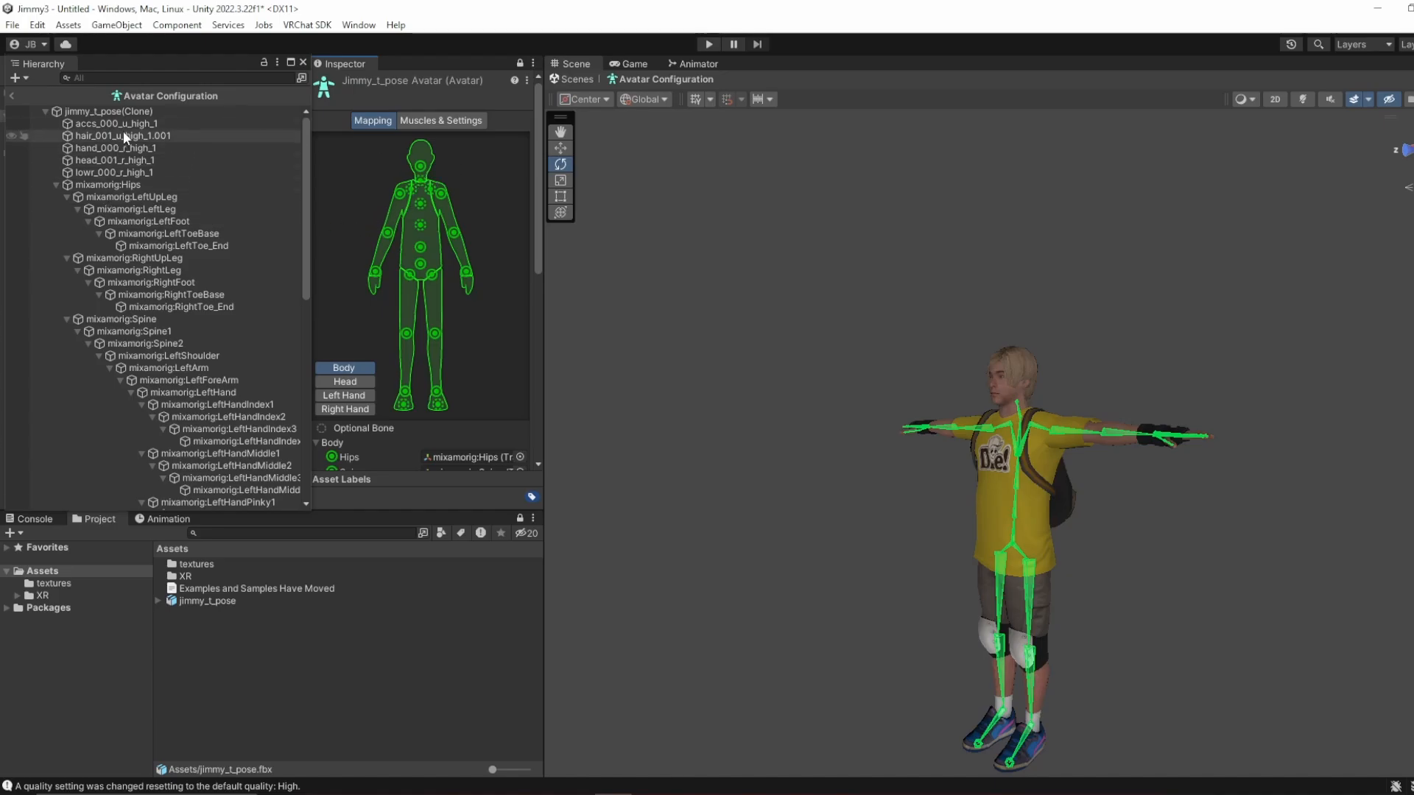
Step: Inspect the avatar's body bone mapping for the head, spine, hips, right lower leg, right foot and right toes
click(420, 167)
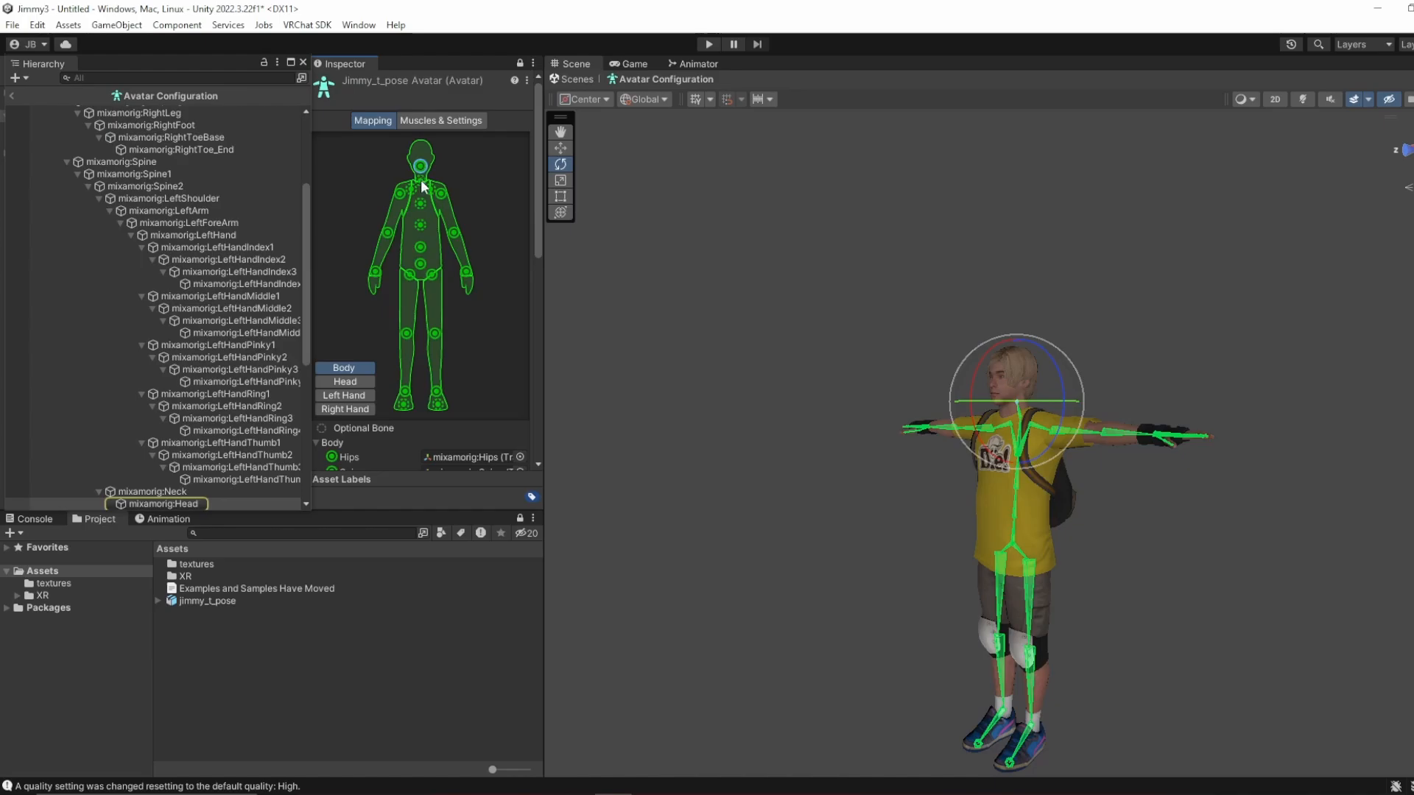
click(421, 226)
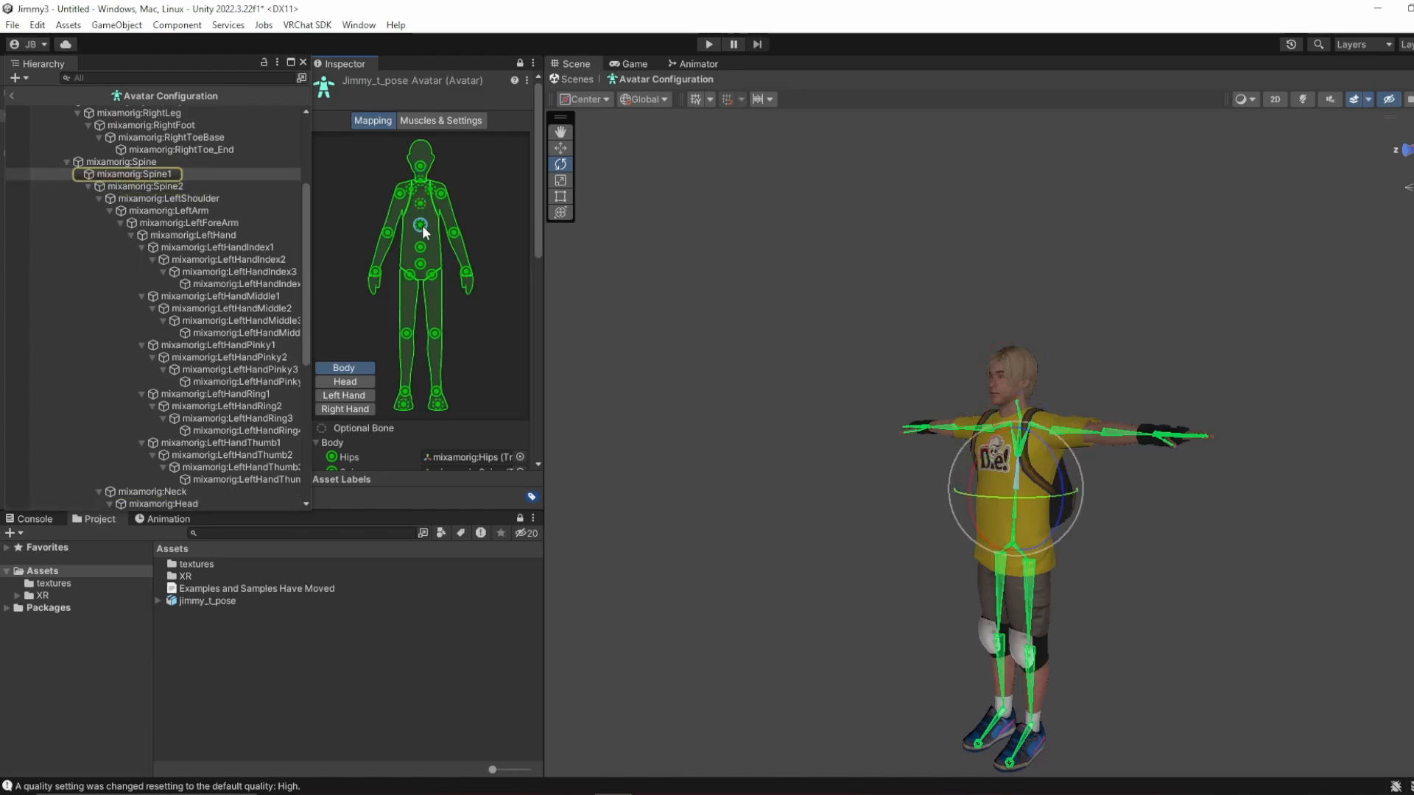
click(421, 247)
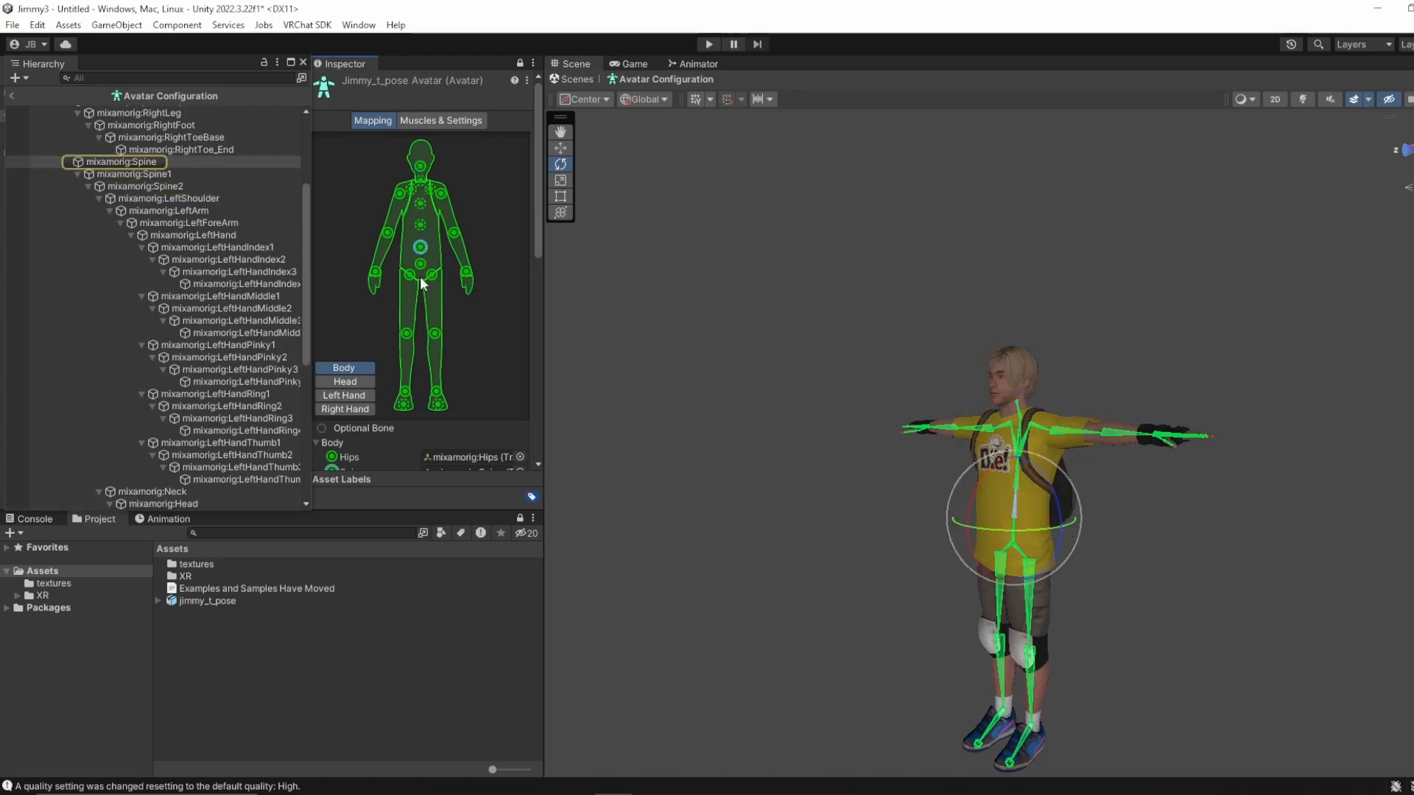
click(420, 265)
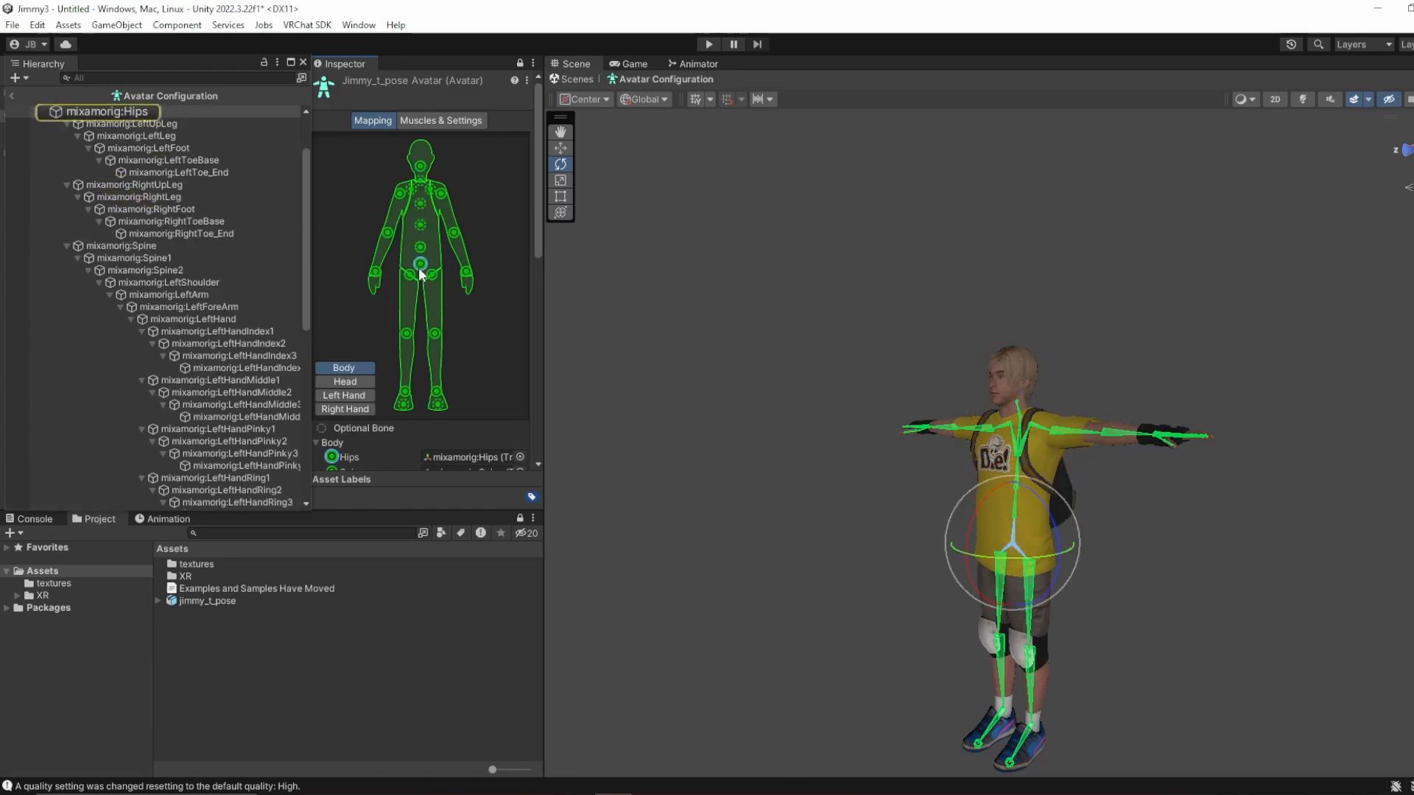
click(406, 334)
click(405, 391)
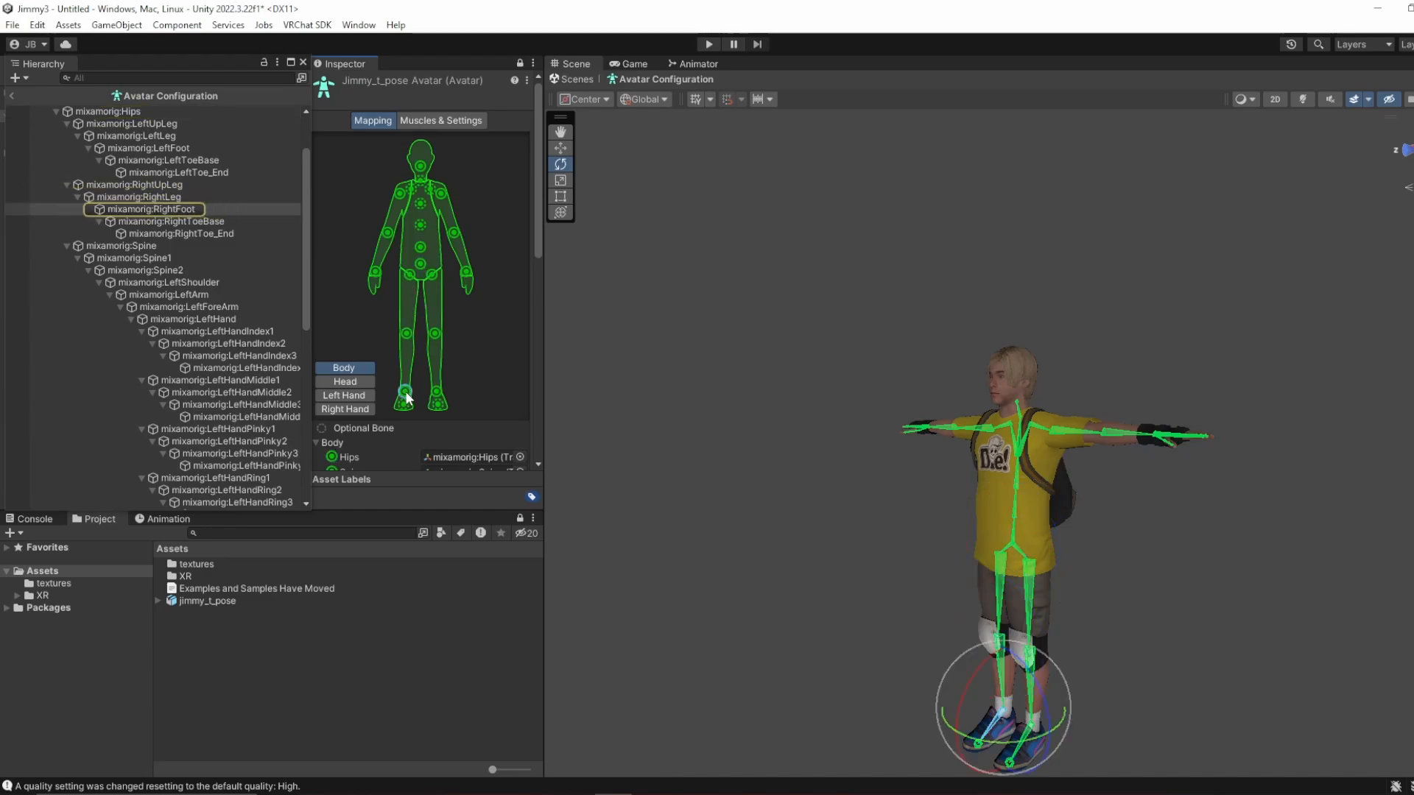
click(403, 404)
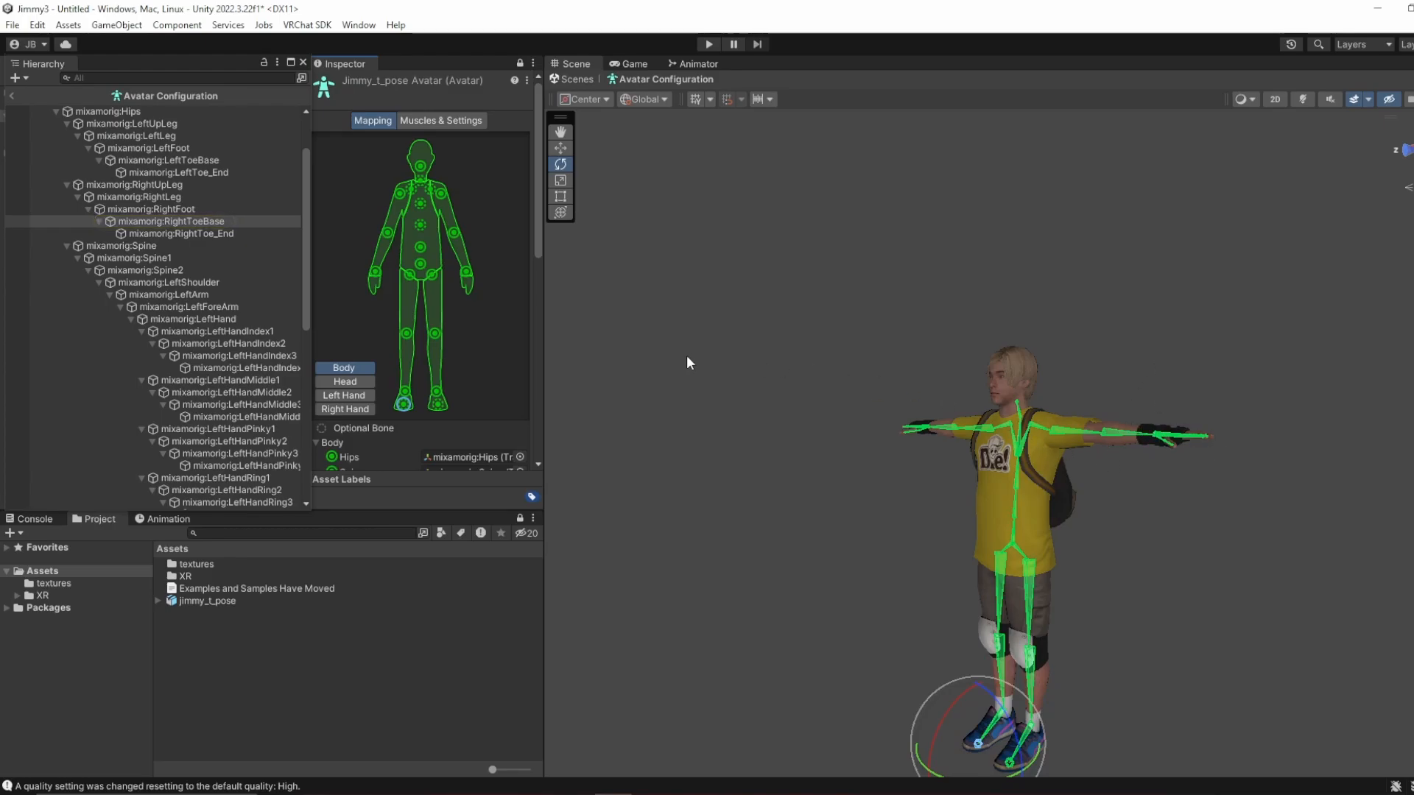
Step: Try enlarging the head bone to a scale of about 3.12, 2.53, 2.10, and revert the avatar configuration changes
click(1018, 401)
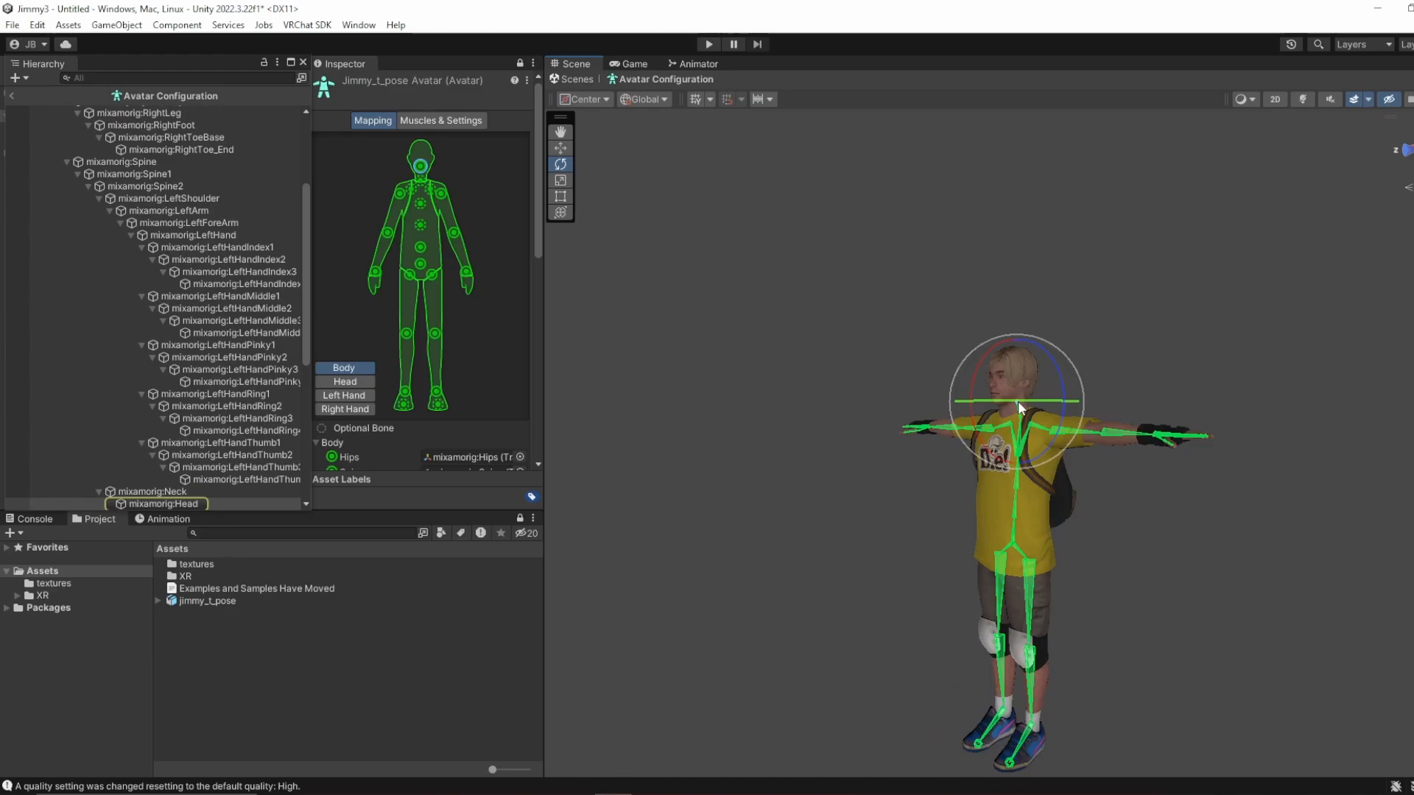
click(564, 148)
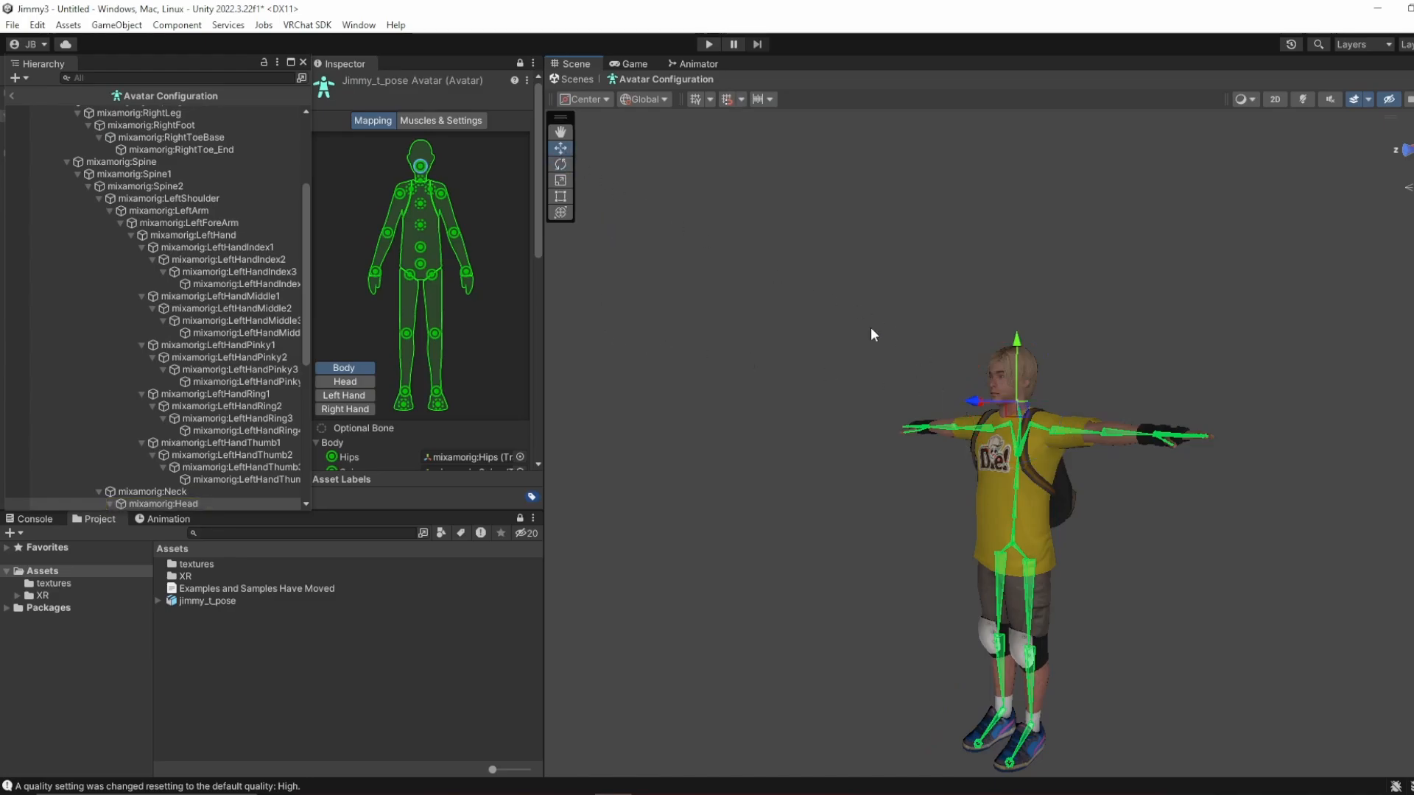
click(561, 180)
drag(976, 405, 906, 407)
drag(1013, 345, 1010, 249)
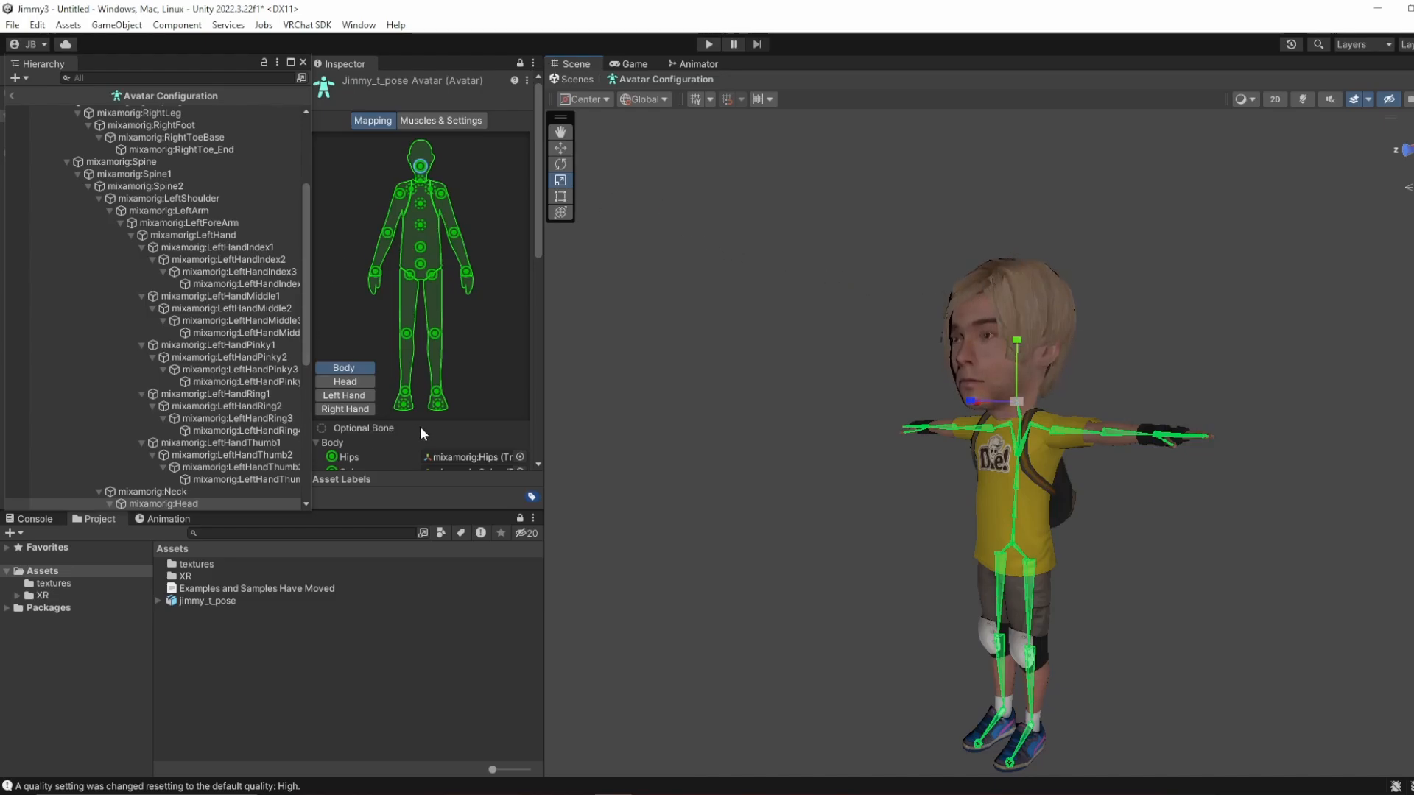
scroll(435, 412, down, 10)
scroll(489, 280, up, 6)
scroll(489, 280, down, 6)
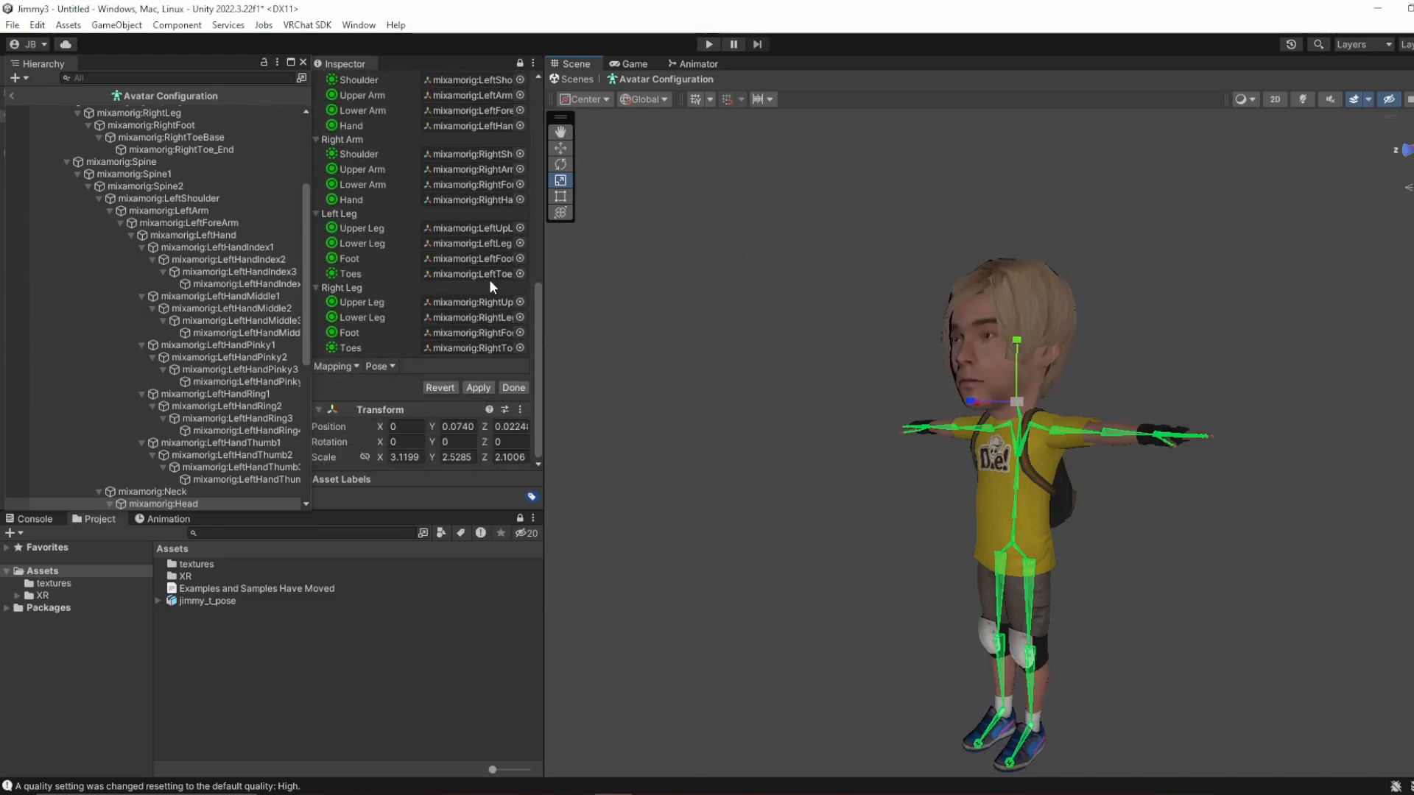
click(439, 387)
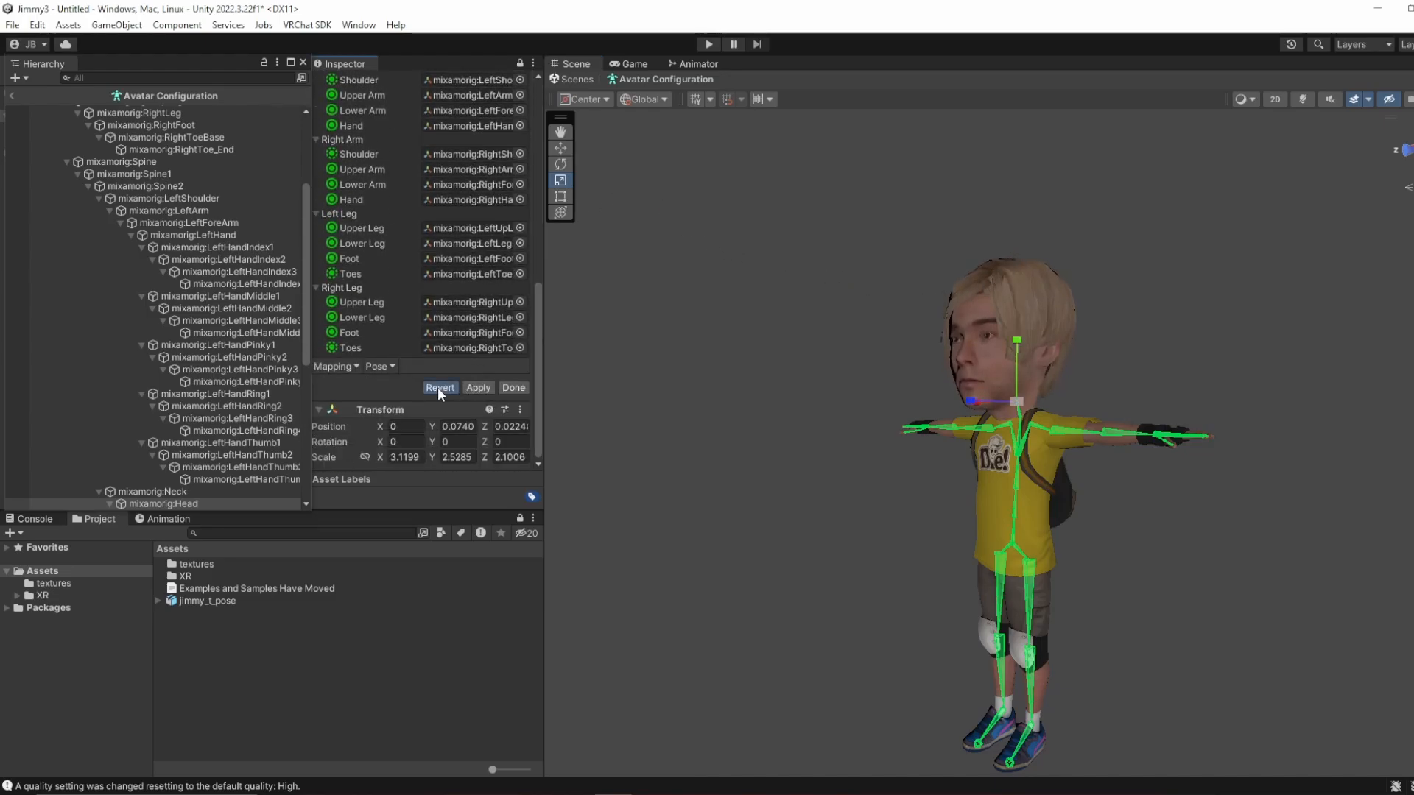
Step: Finish the avatar configuration and raise the view position in jimmy_t_pose's VRC Avatar Descriptor to about Y 1.697
click(515, 387)
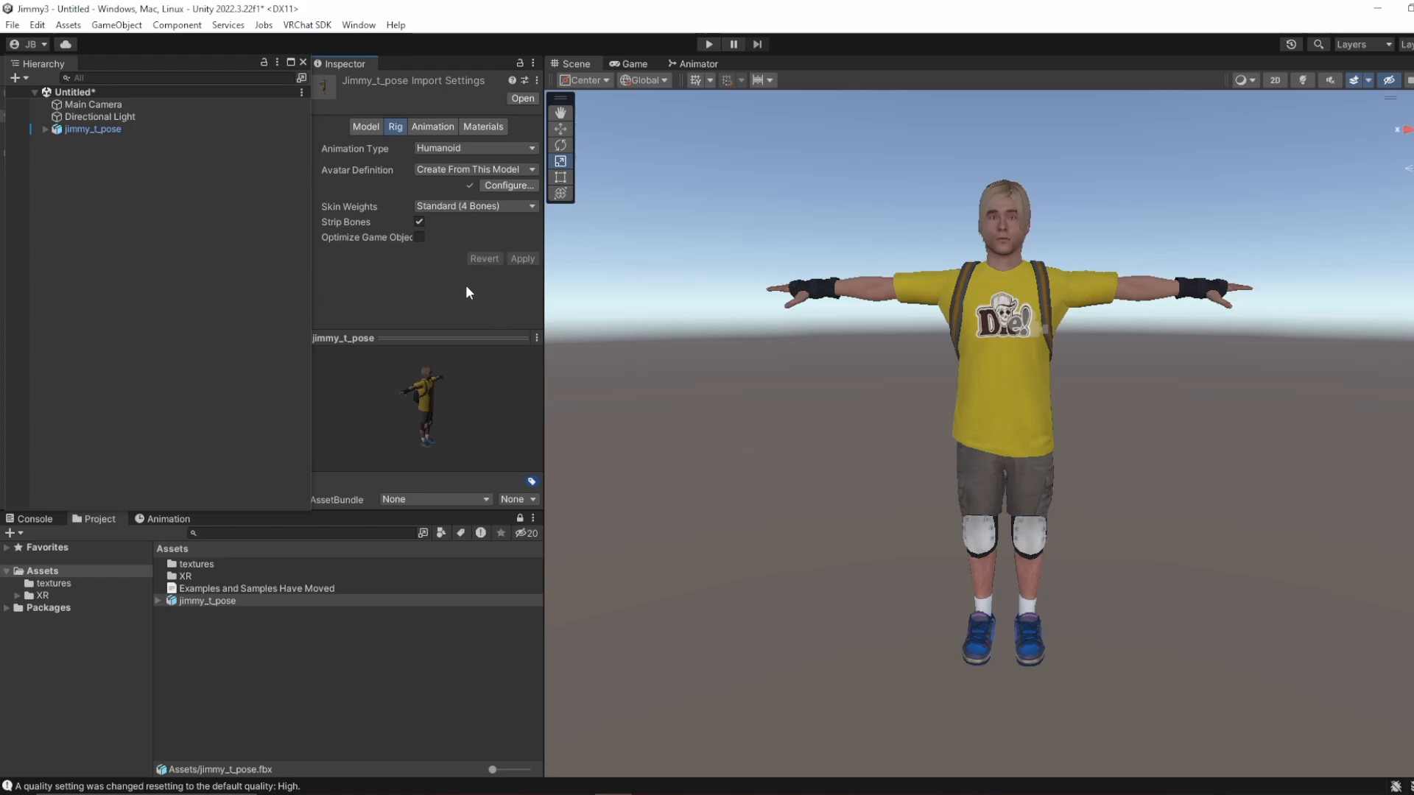
click(132, 131)
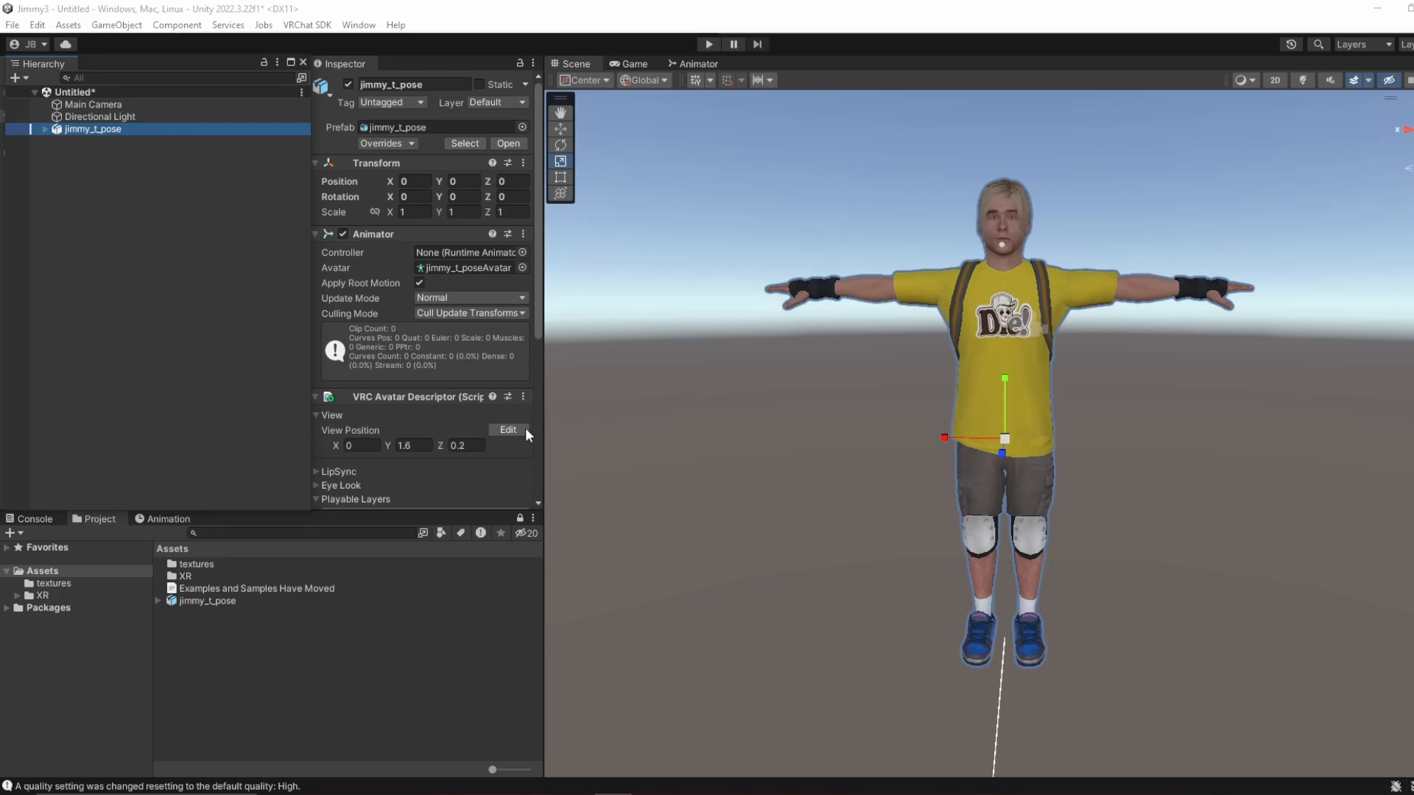
scroll(437, 417, down, 3)
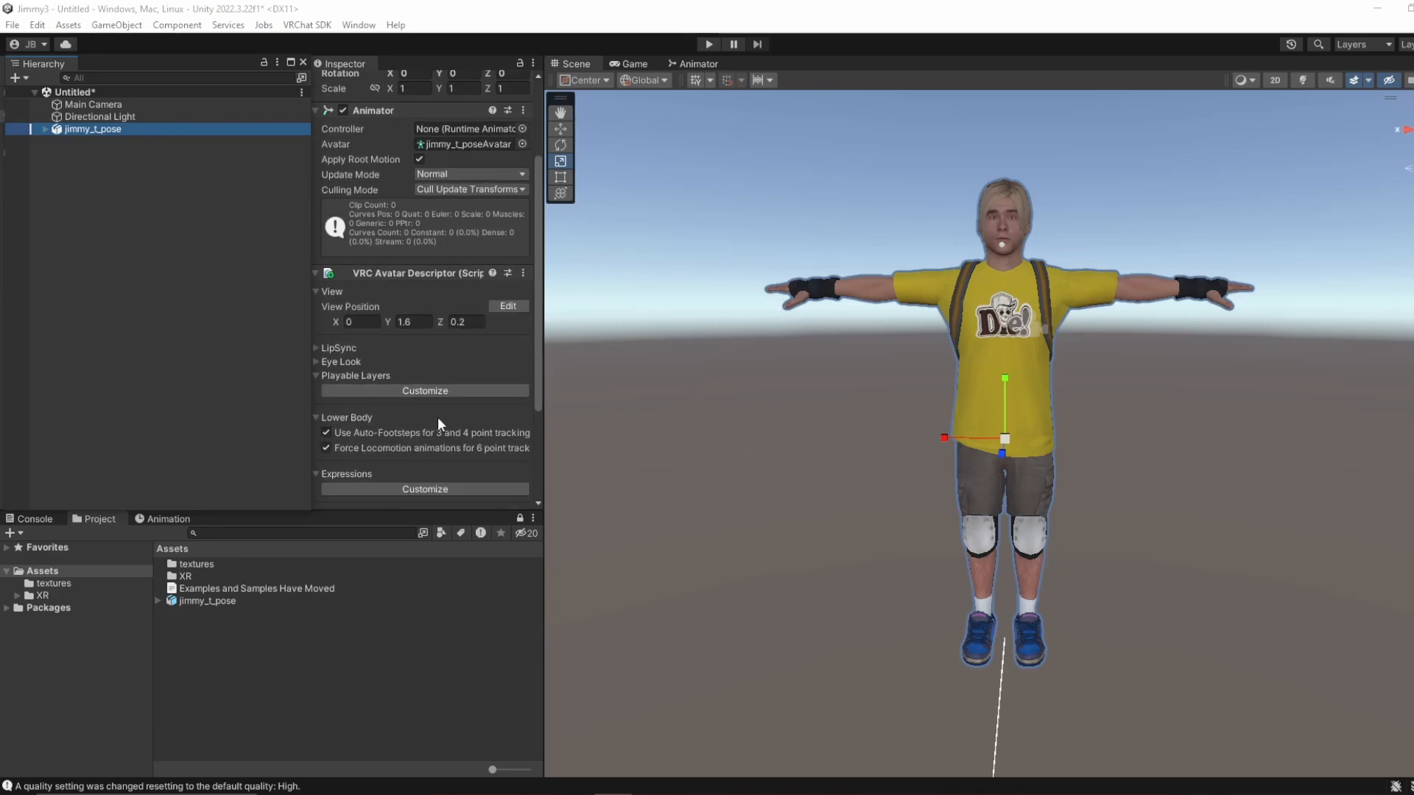
click(517, 307)
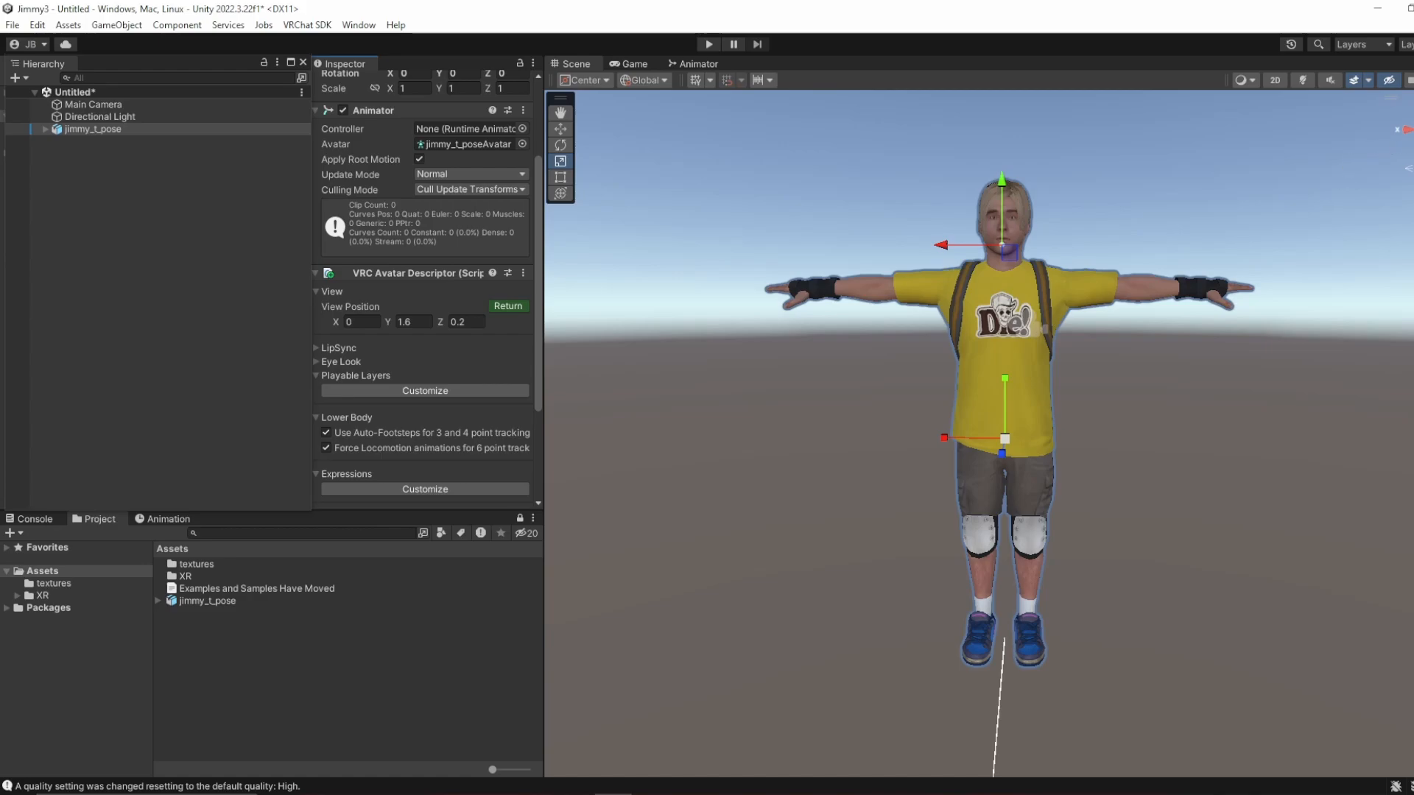
click(1410, 129)
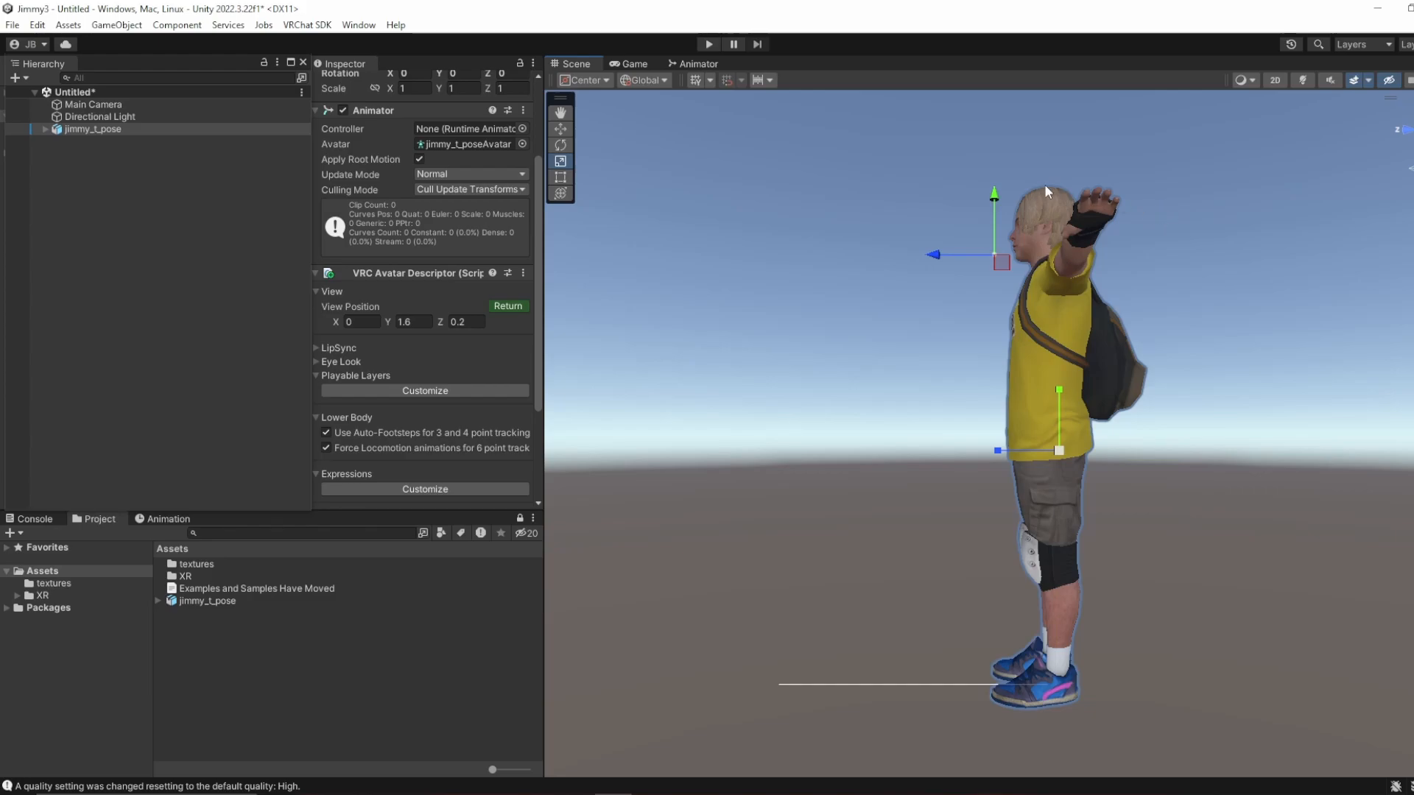
drag(996, 199, 998, 172)
Step: Move the avatar's view position back against the face at eye level, to about Y 1.685 and Z 0.127
scroll(1114, 324, up, 6)
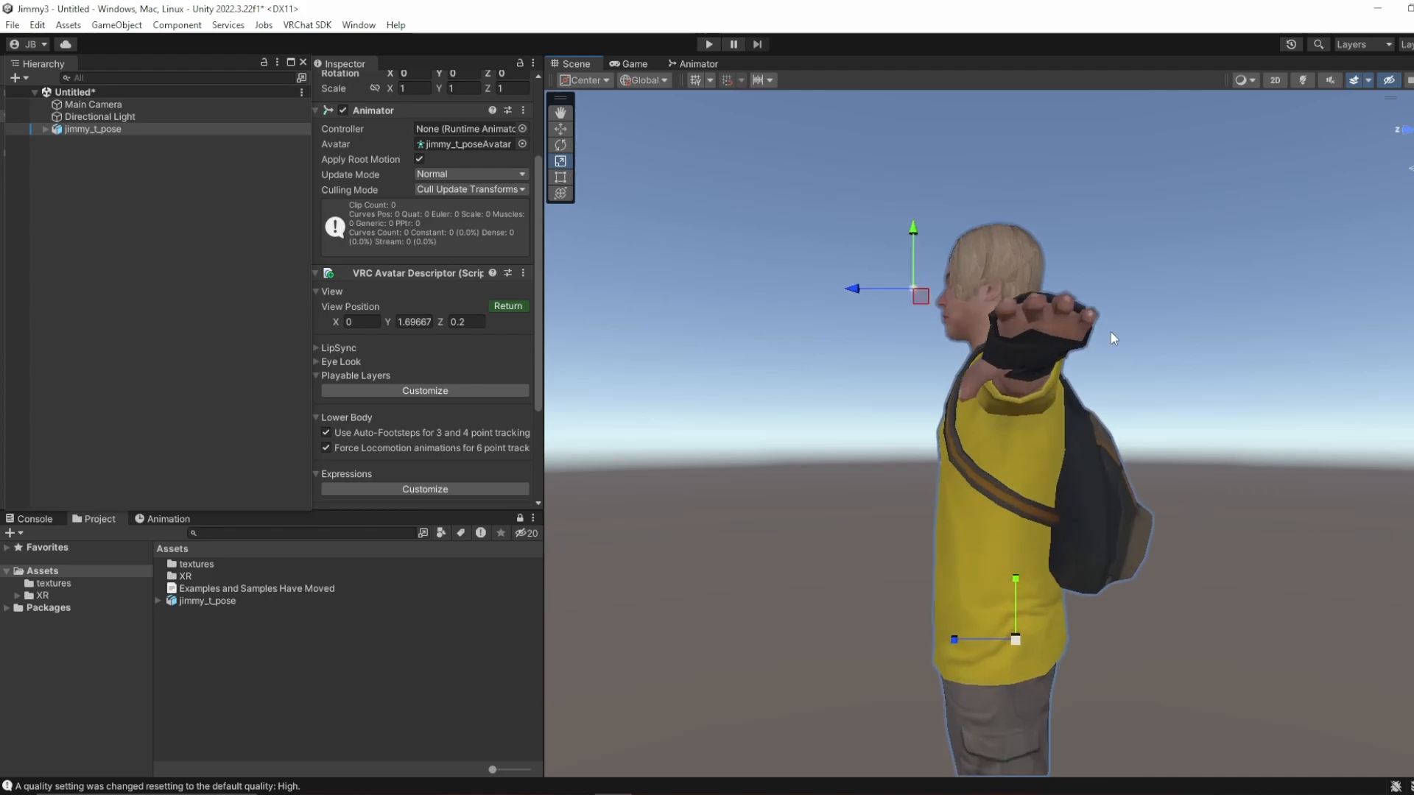
middle_drag(1110, 332, 1098, 462)
scroll(1098, 462, up, 5)
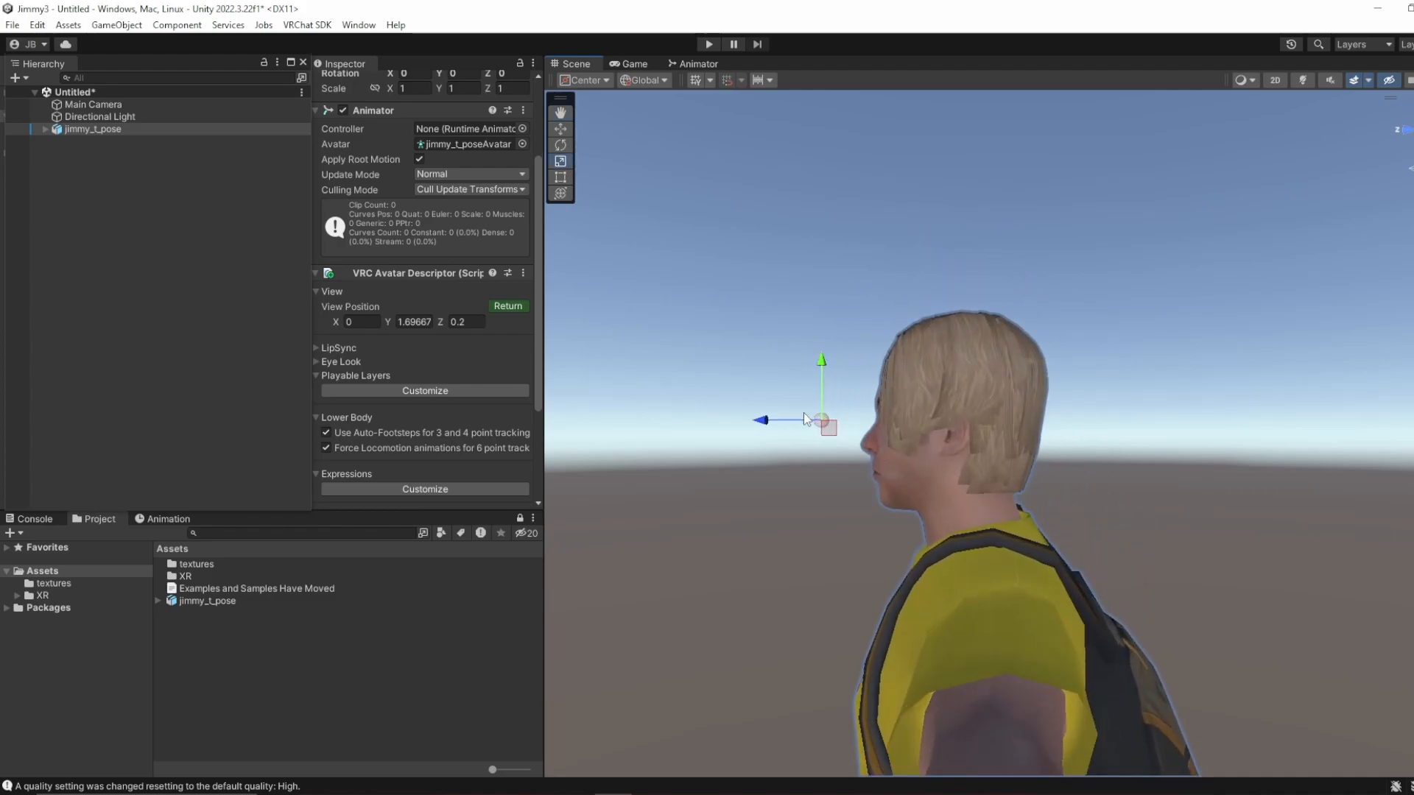
drag(766, 428, 819, 429)
drag(876, 363, 877, 370)
drag(823, 425, 819, 425)
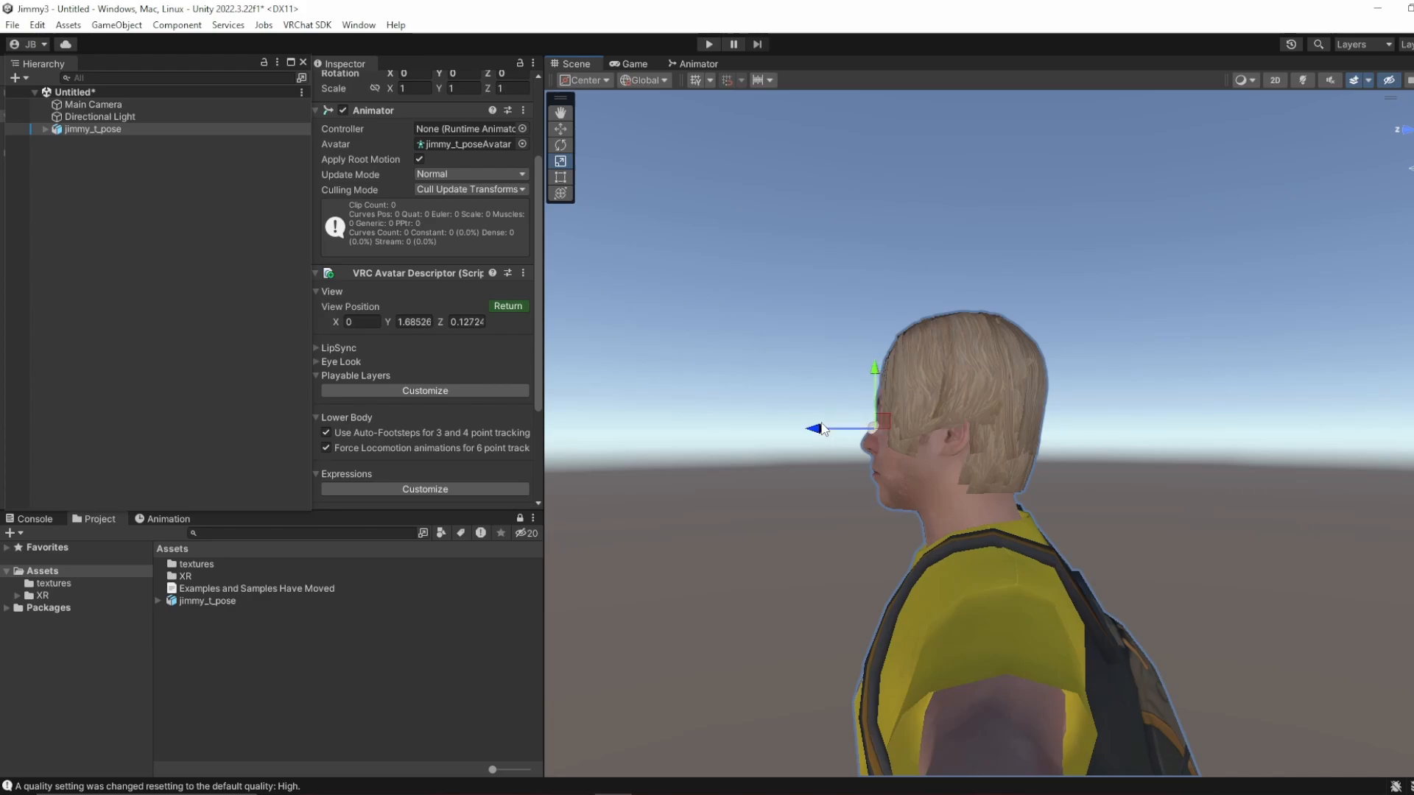
Step: Fine-tune the view position between the eyes to about X 0.0008 and Z 0.125, and finish editing it
click(1406, 133)
scroll(1128, 343, up, 5)
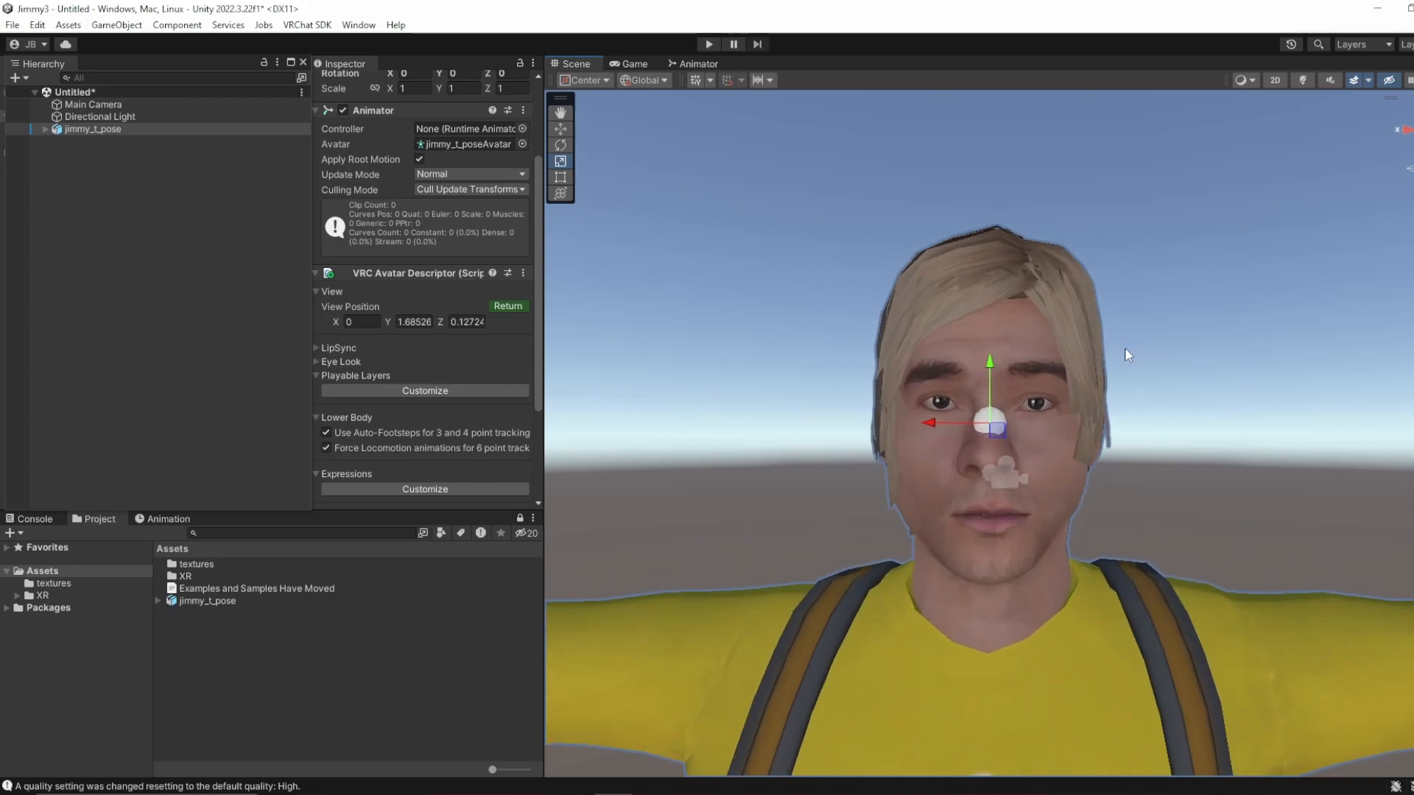
drag(927, 423, 926, 426)
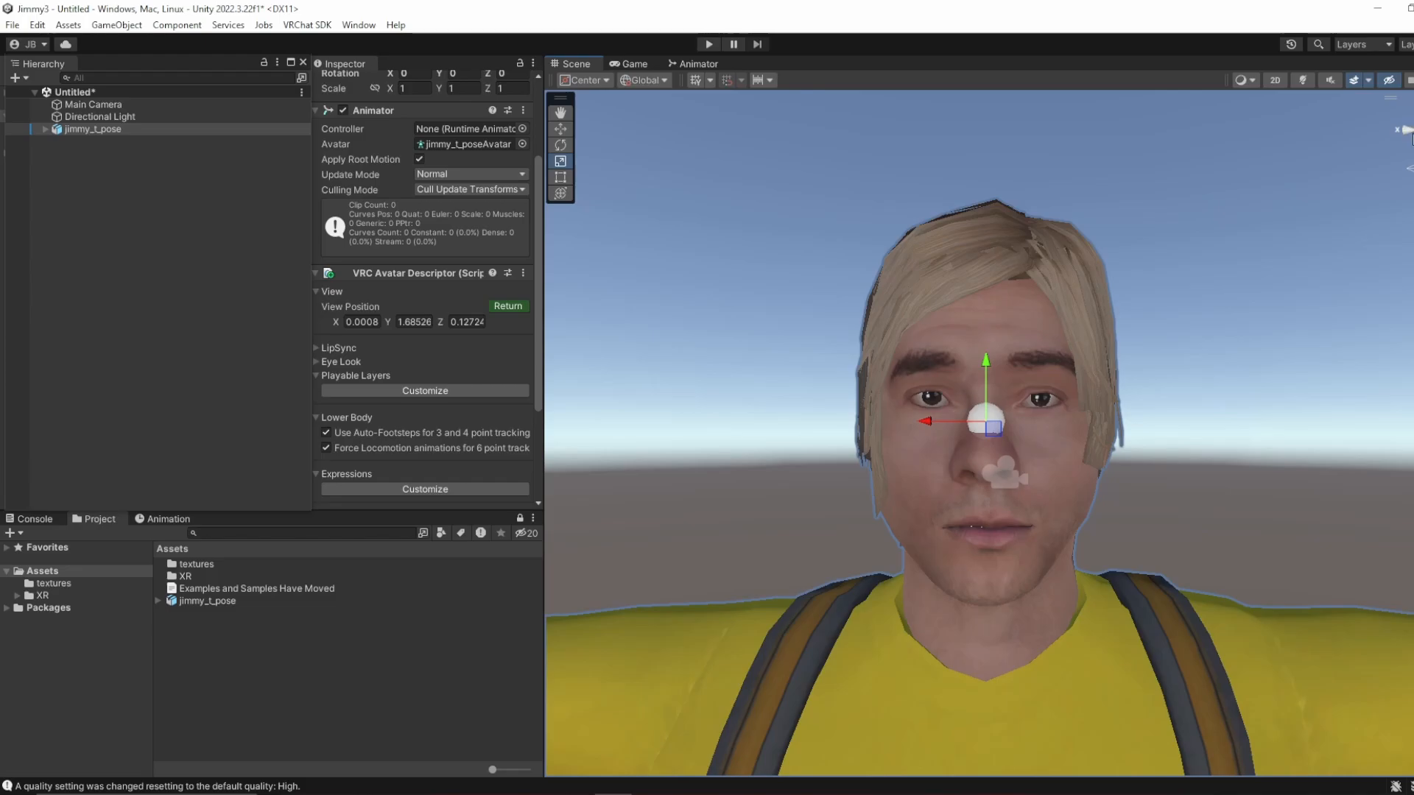
click(1407, 133)
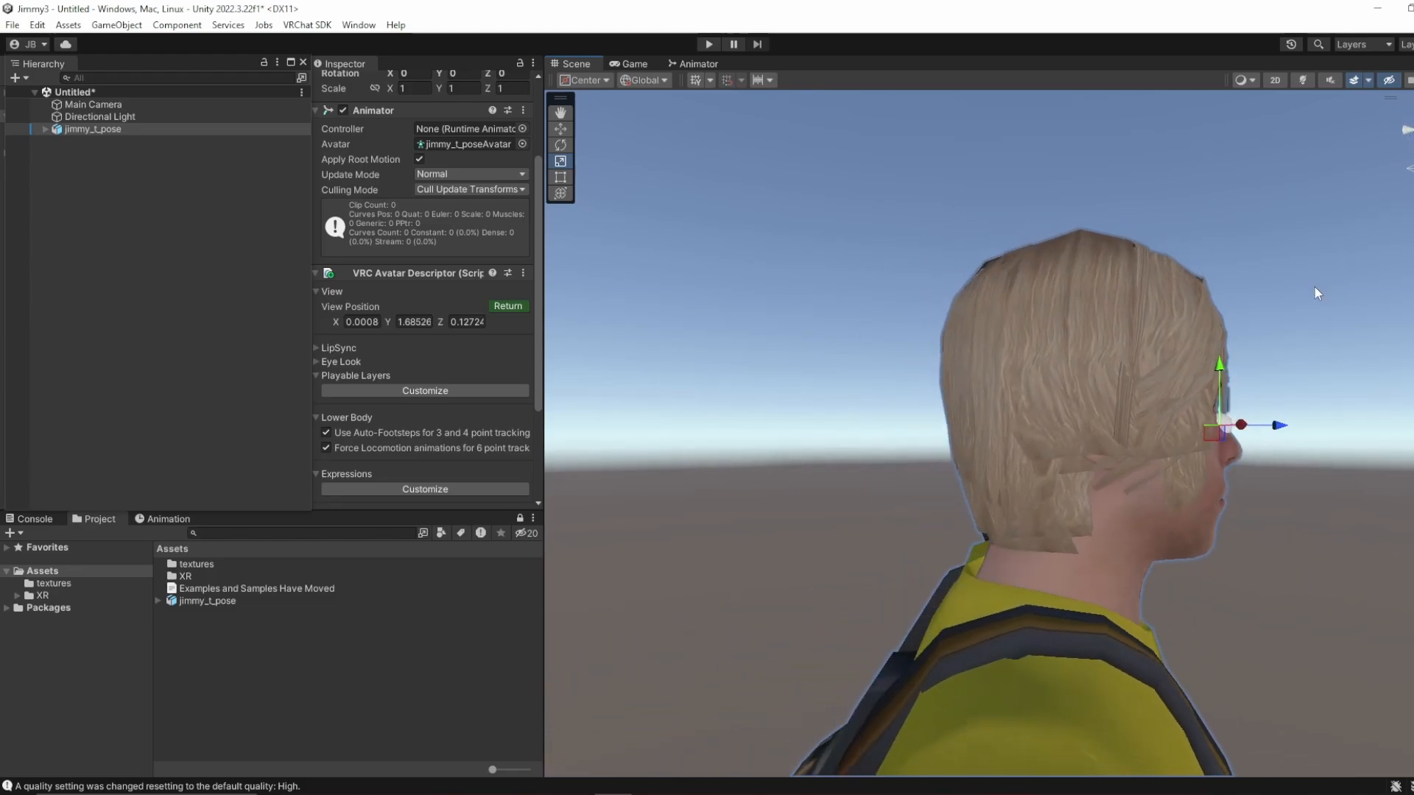
middle_drag(1315, 286, 1047, 330)
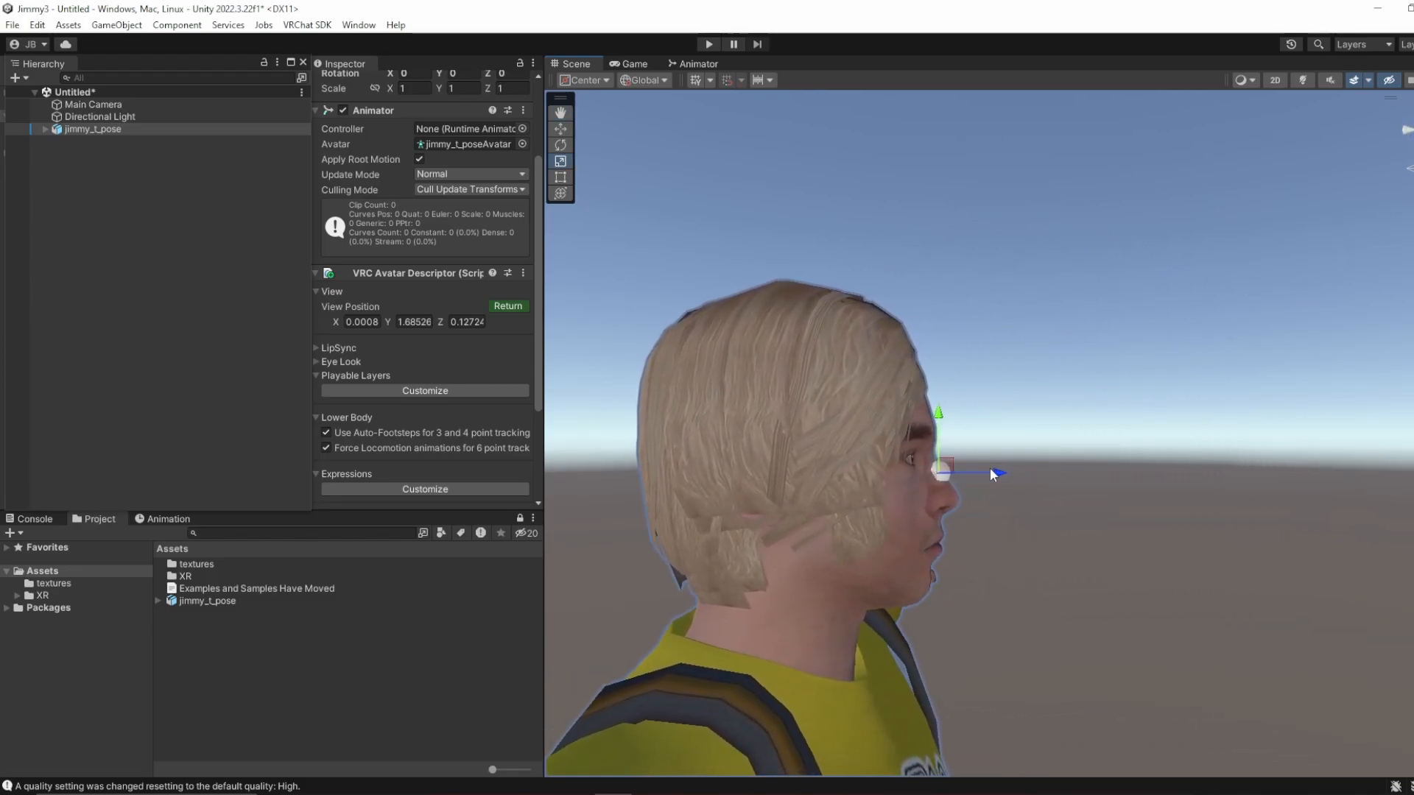
drag(993, 474, 992, 474)
scroll(480, 402, down, 3)
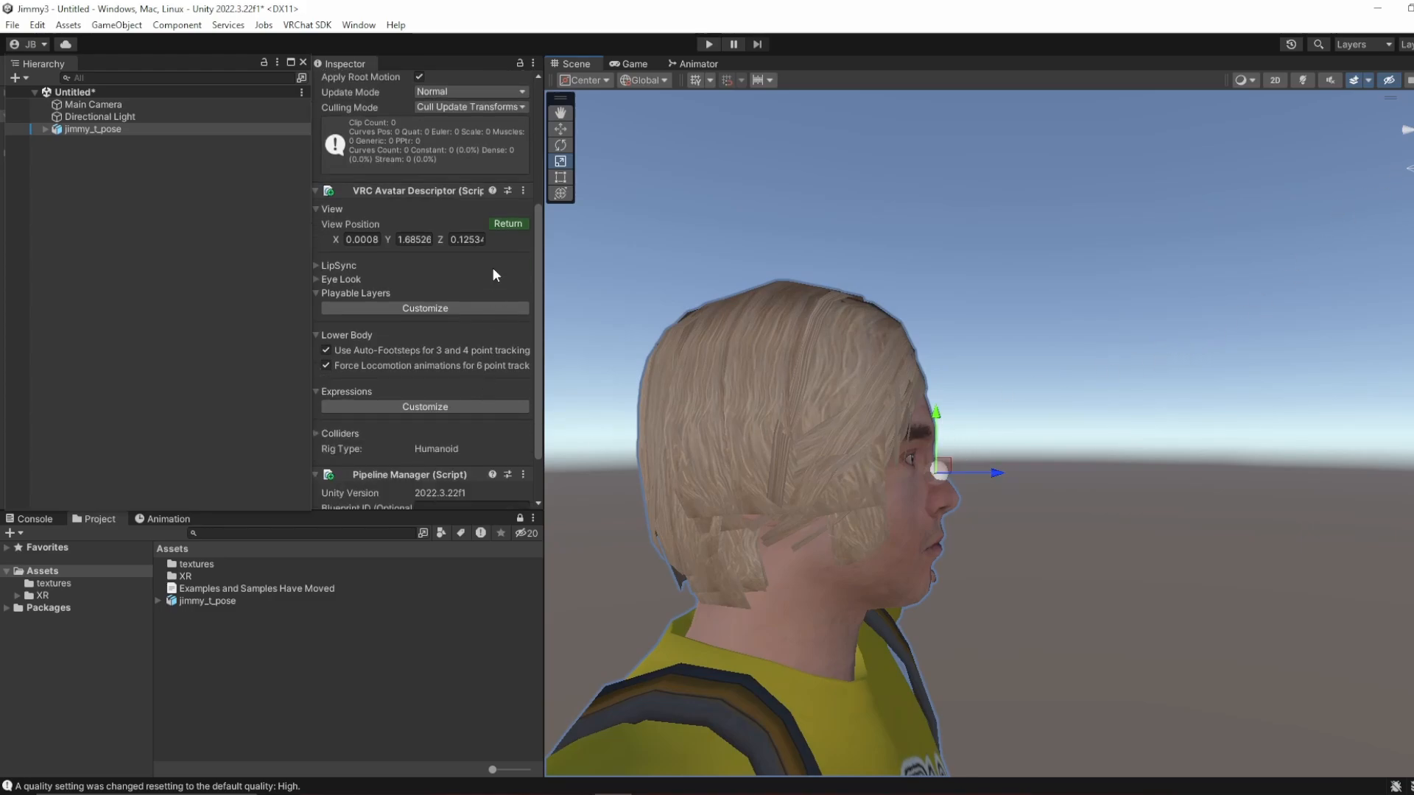
click(505, 226)
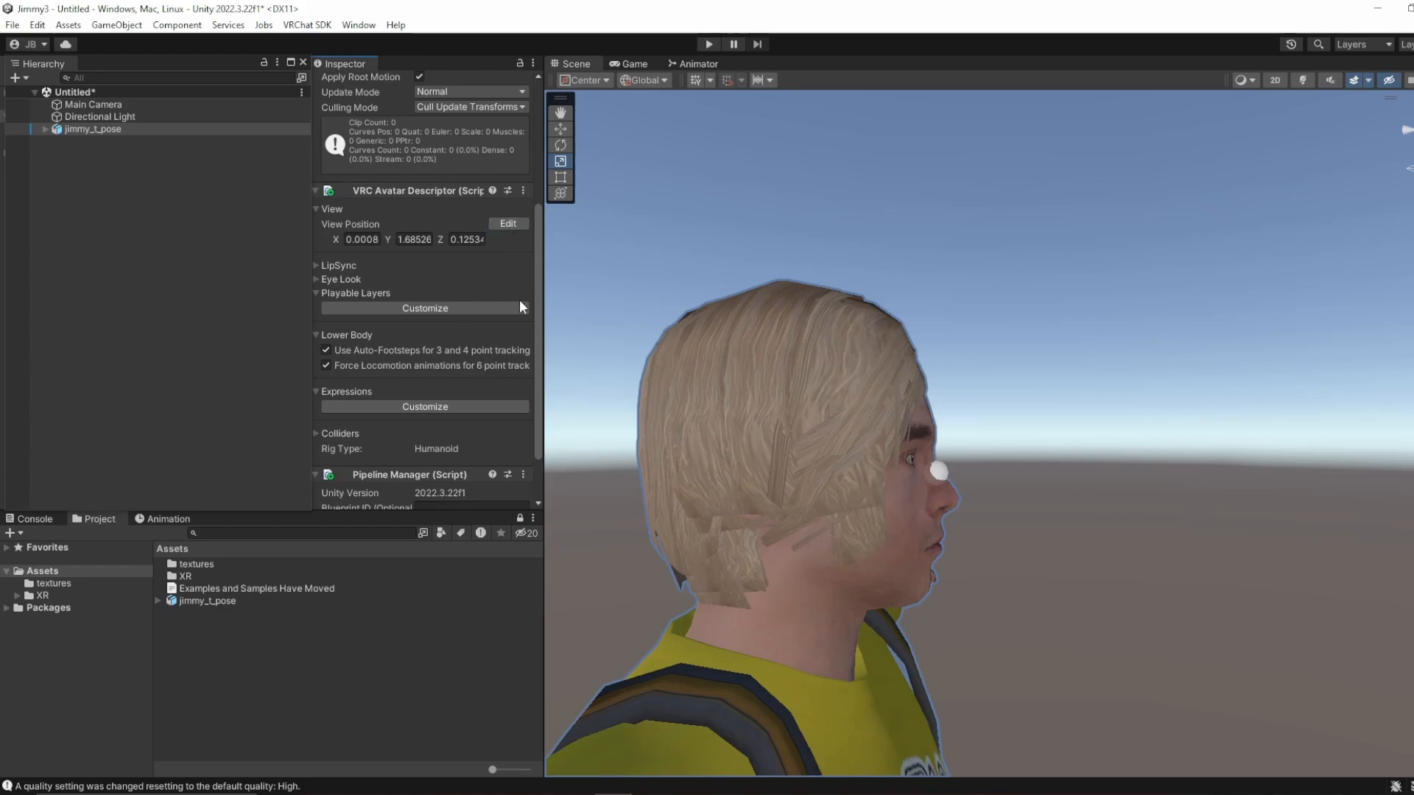
Step: Review the Animator, VRC Avatar Descriptor and Pipeline Manager settings on the jimmy_t_pose object
scroll(398, 368, down, 4)
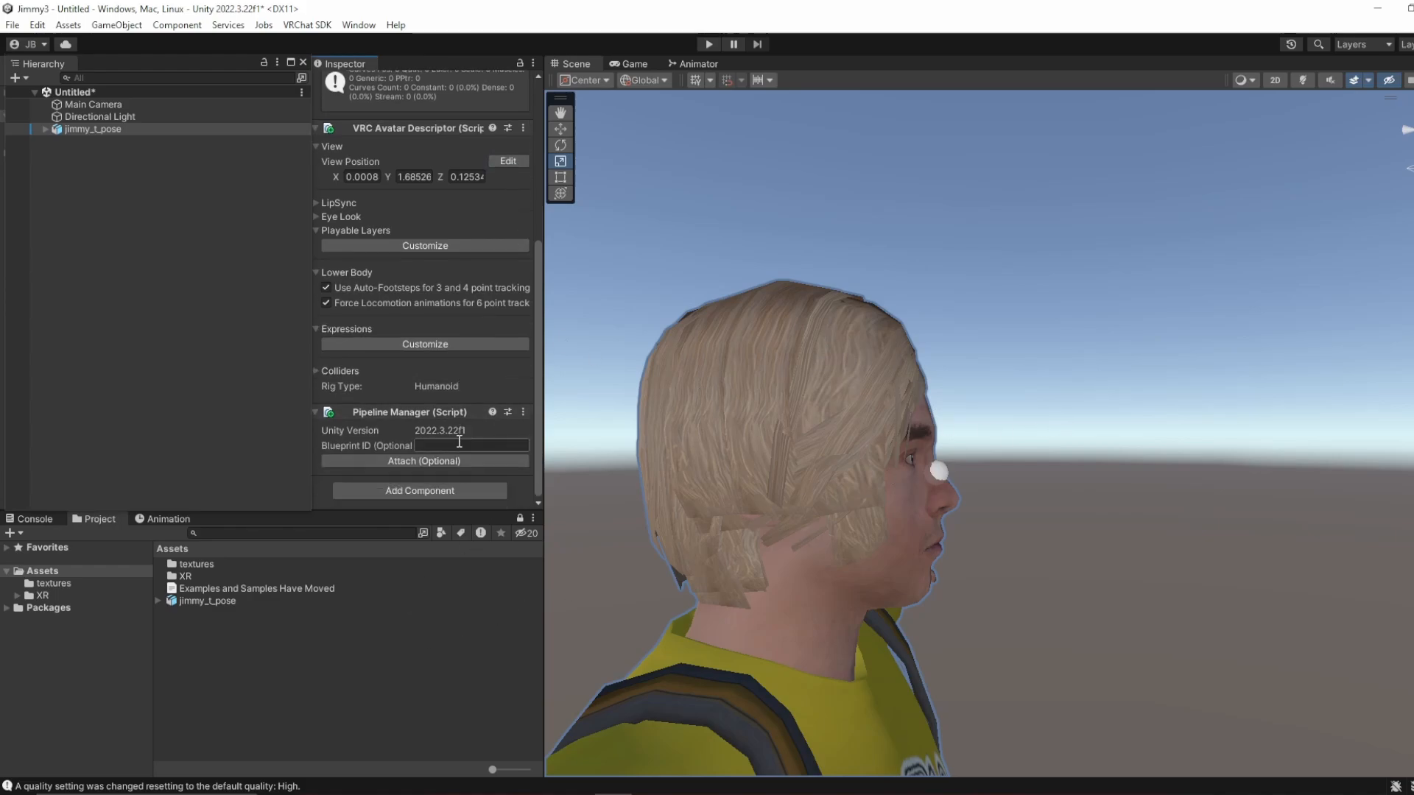
scroll(395, 387, up, 8)
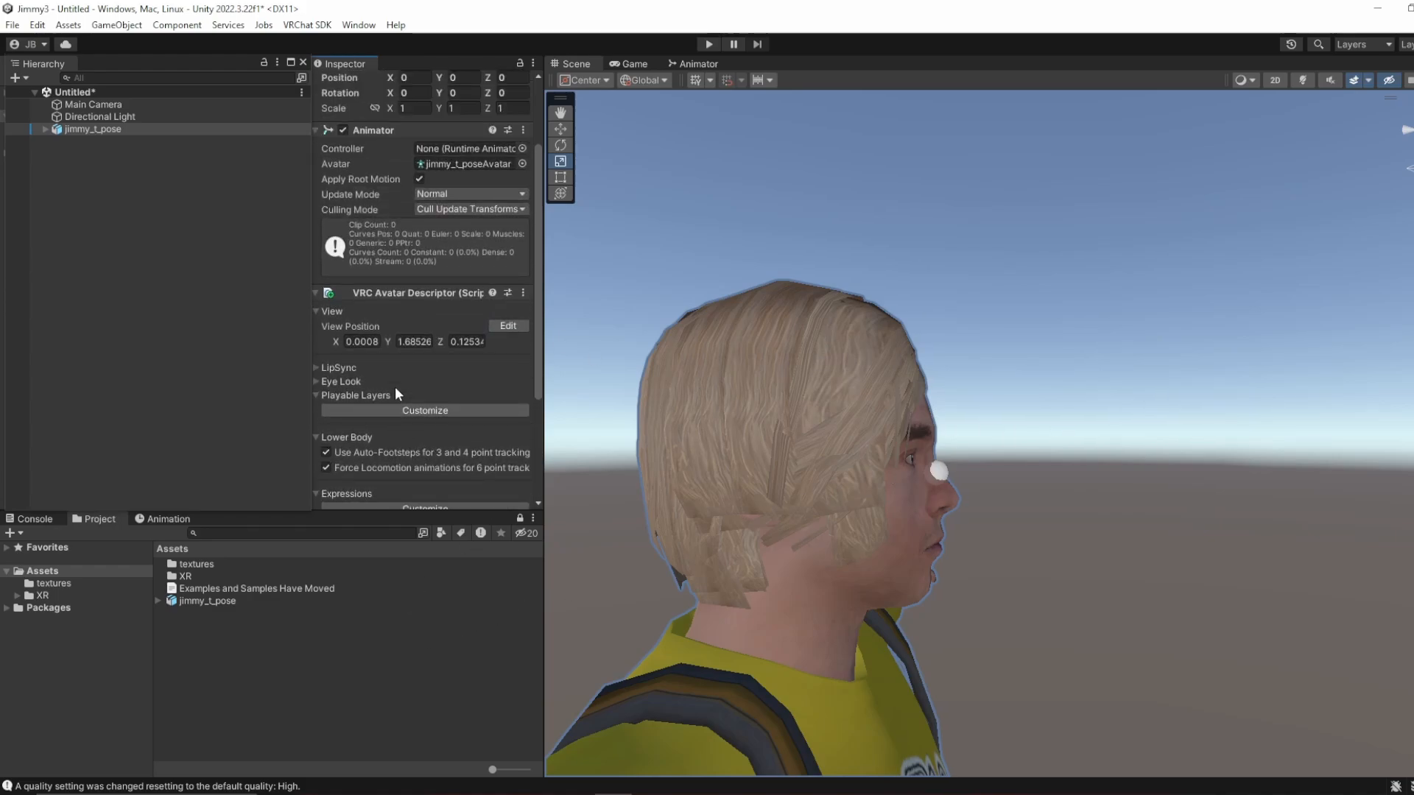
scroll(395, 387, up, 4)
scroll(394, 387, down, 9)
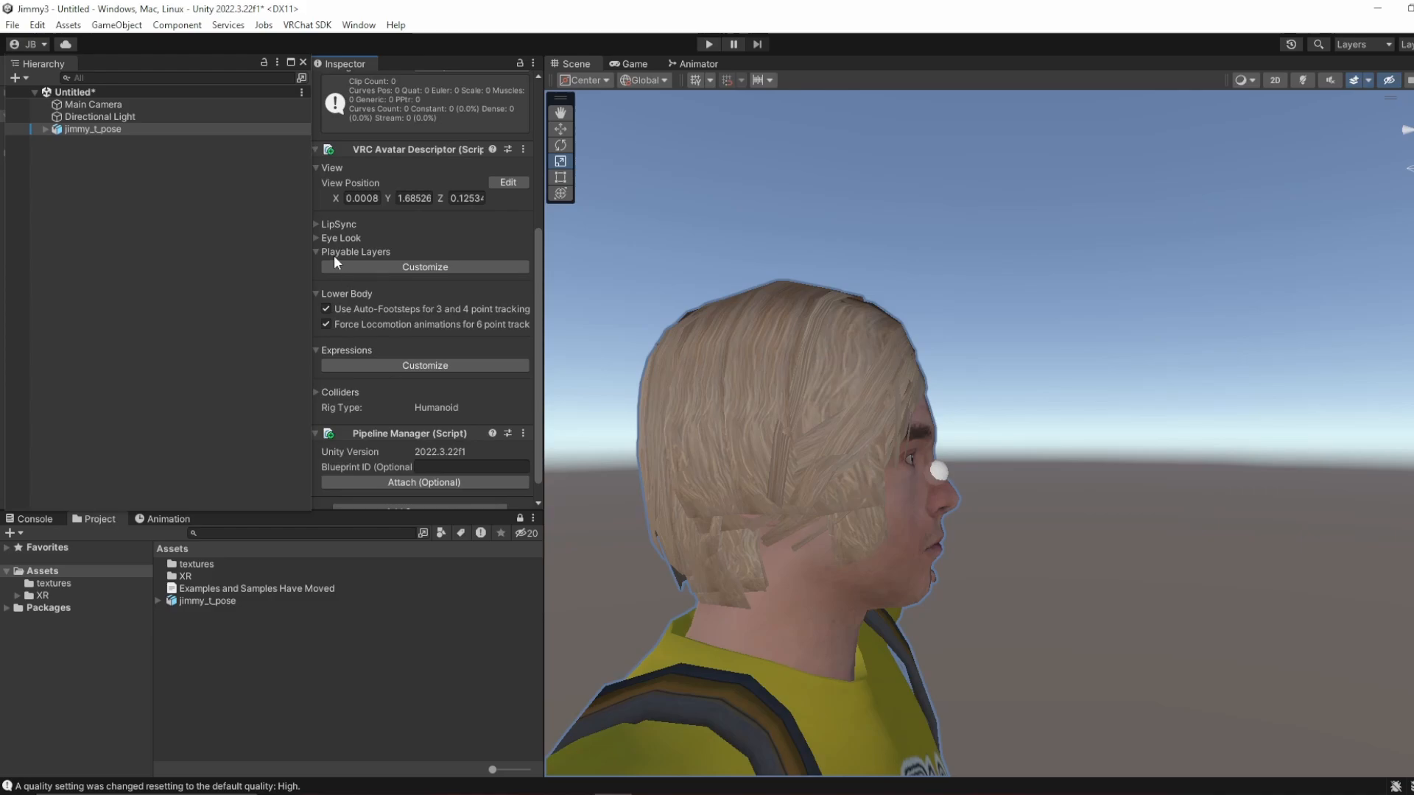
scroll(346, 227, down, 1)
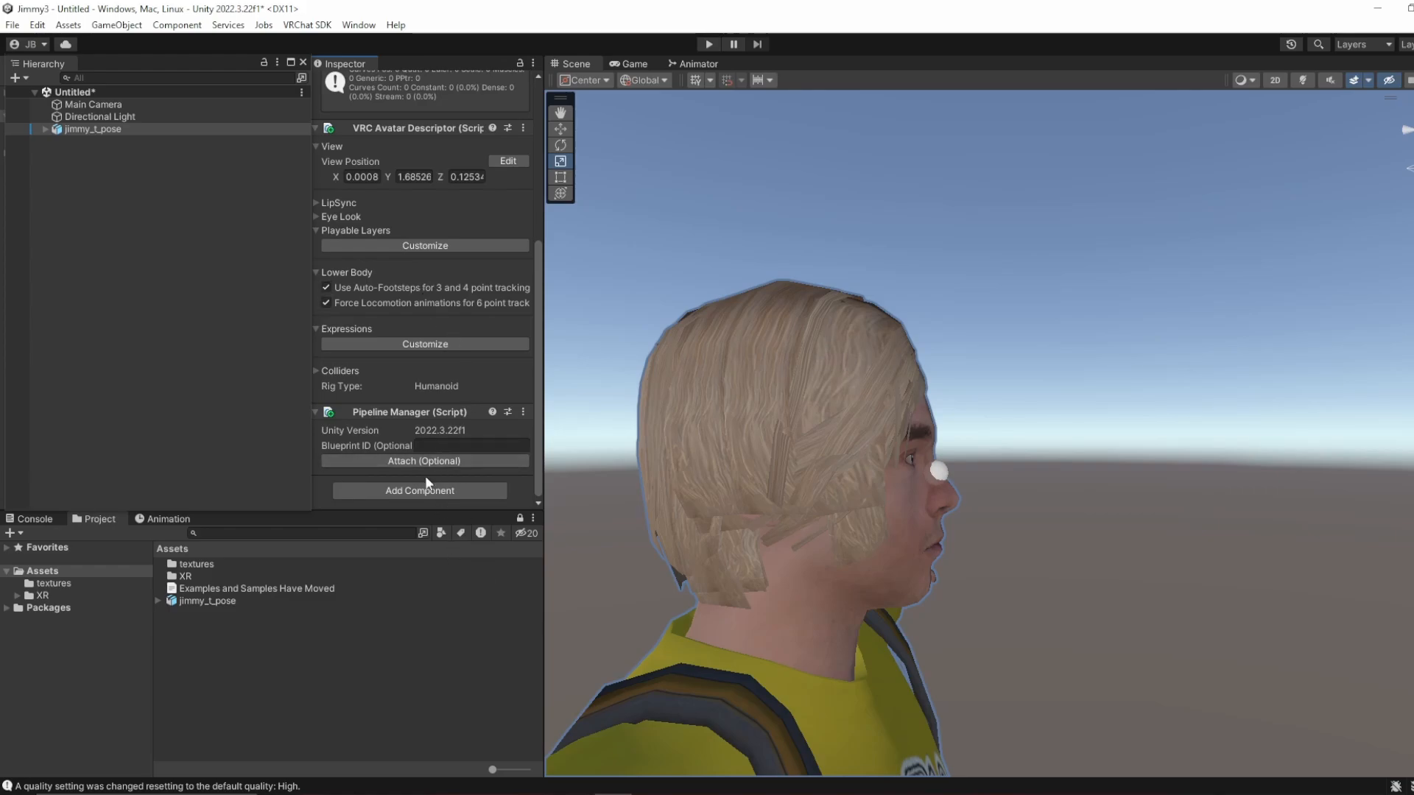
Step: Deselect the avatar, show its whole body from the front, and open the VRChat SDK control panel
click(206, 313)
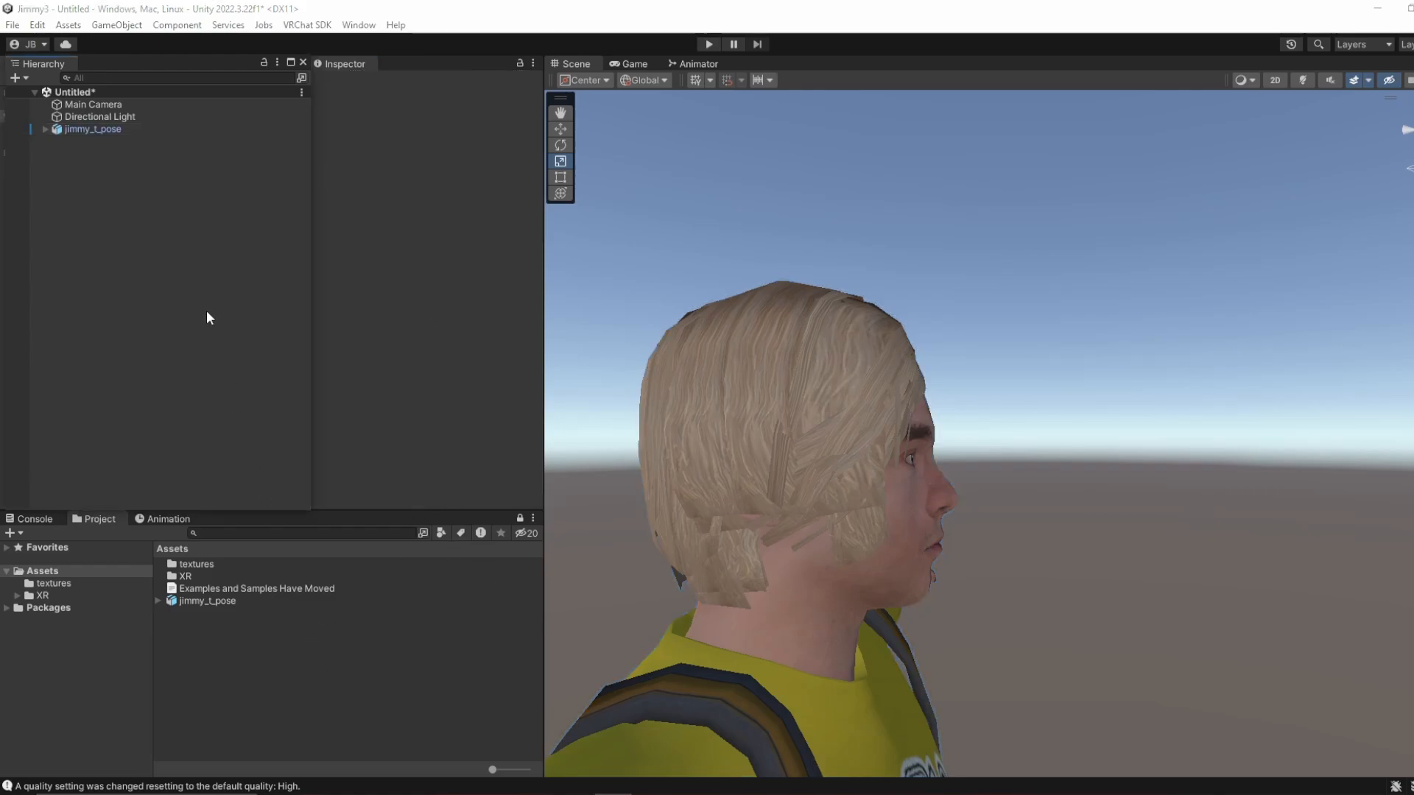
scroll(1072, 369, down, 10)
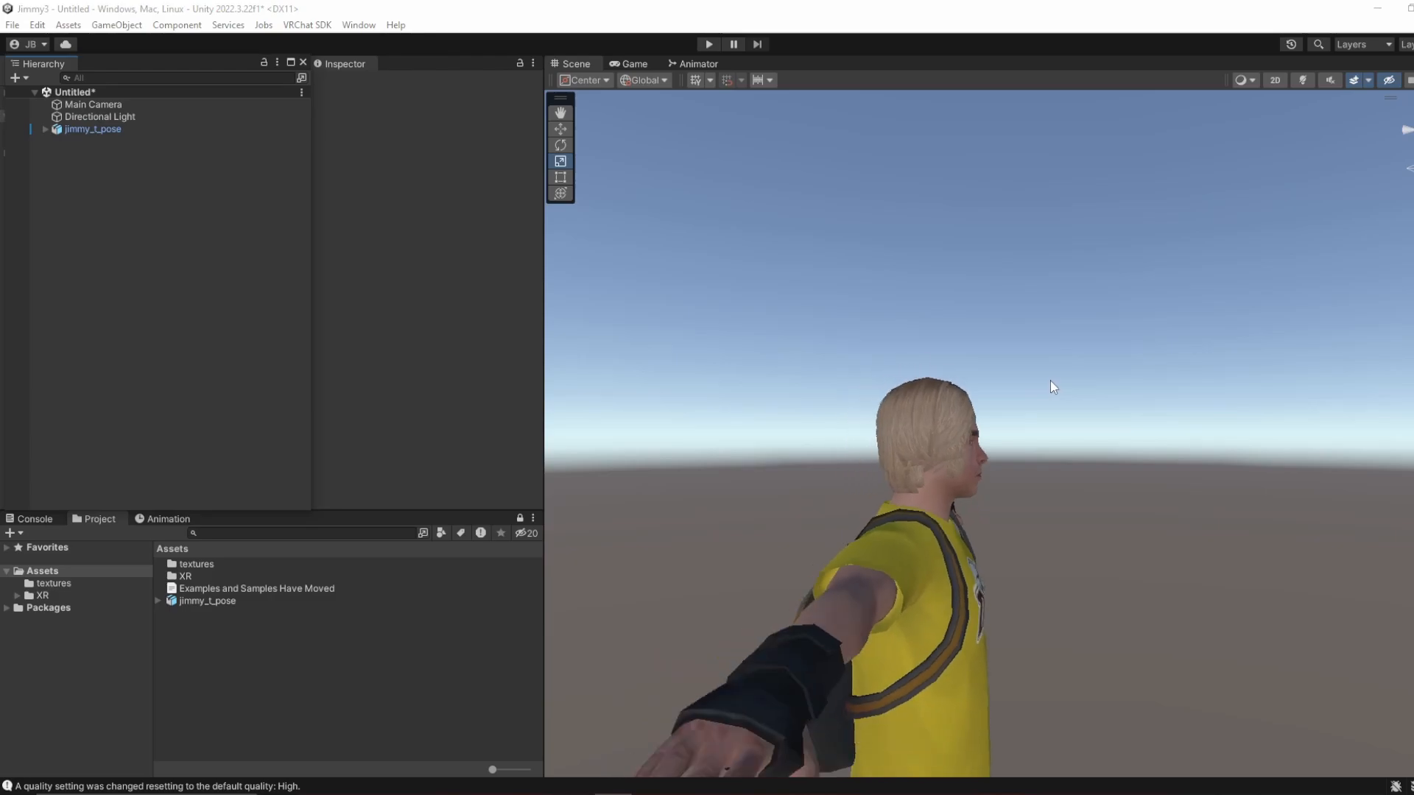
scroll(1046, 375, down, 5)
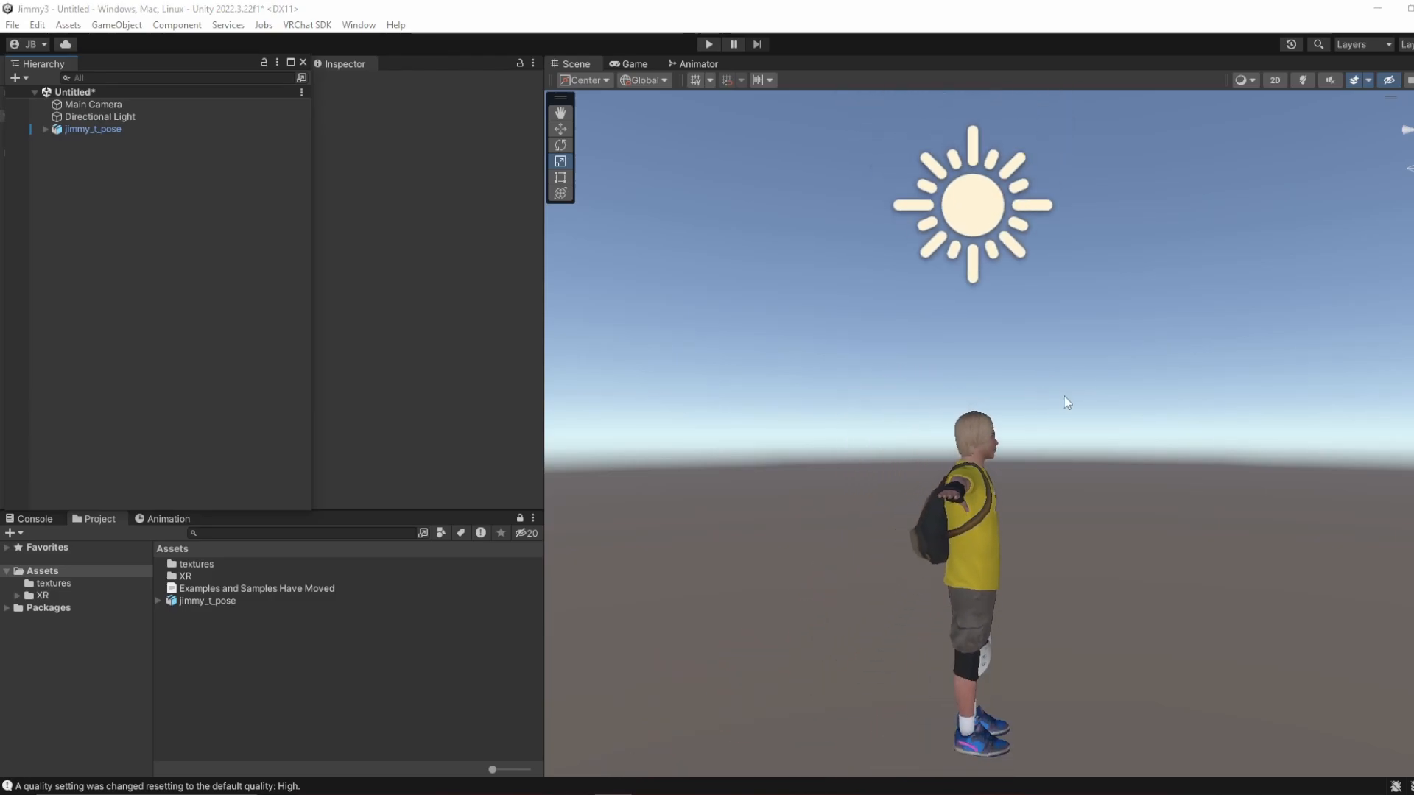
click(1406, 130)
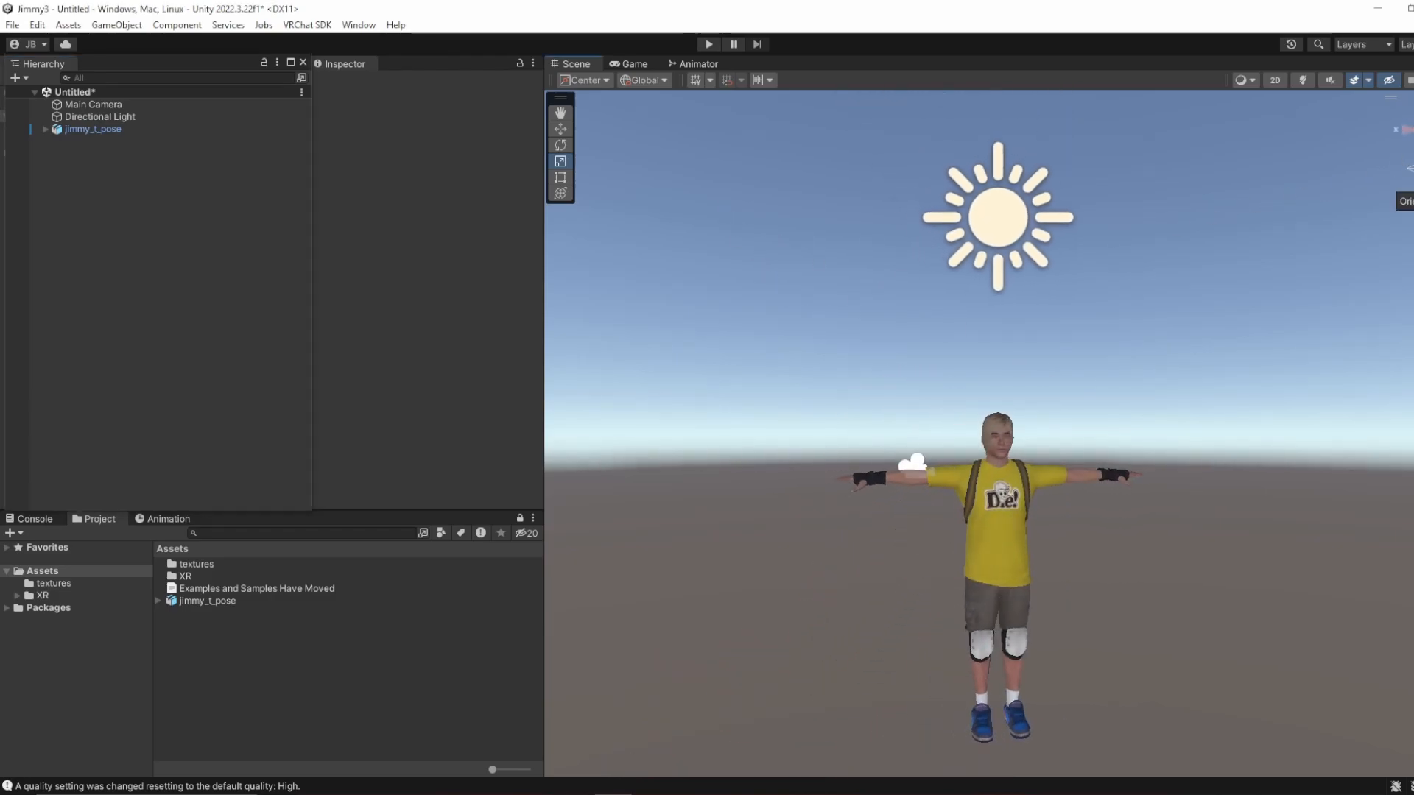
click(319, 28)
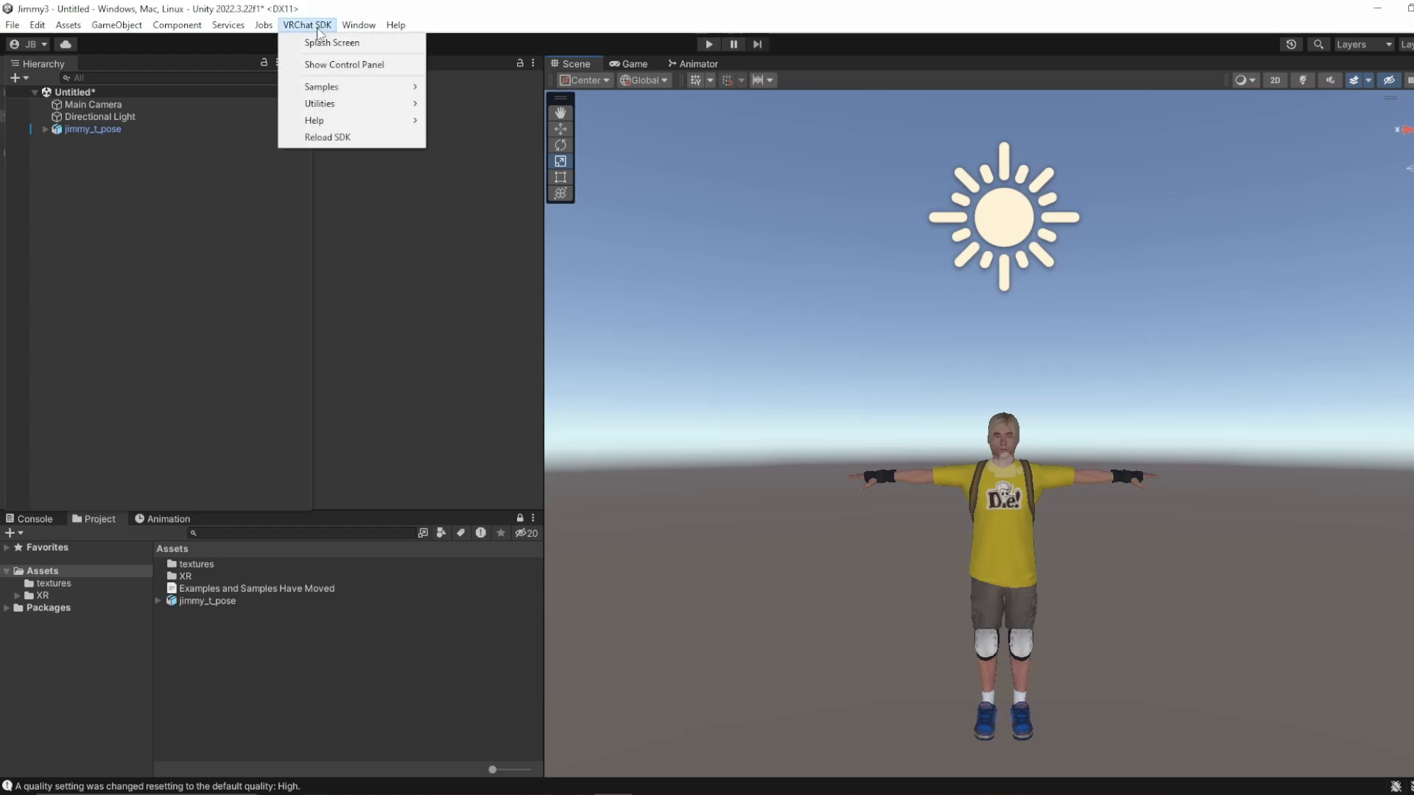
click(322, 64)
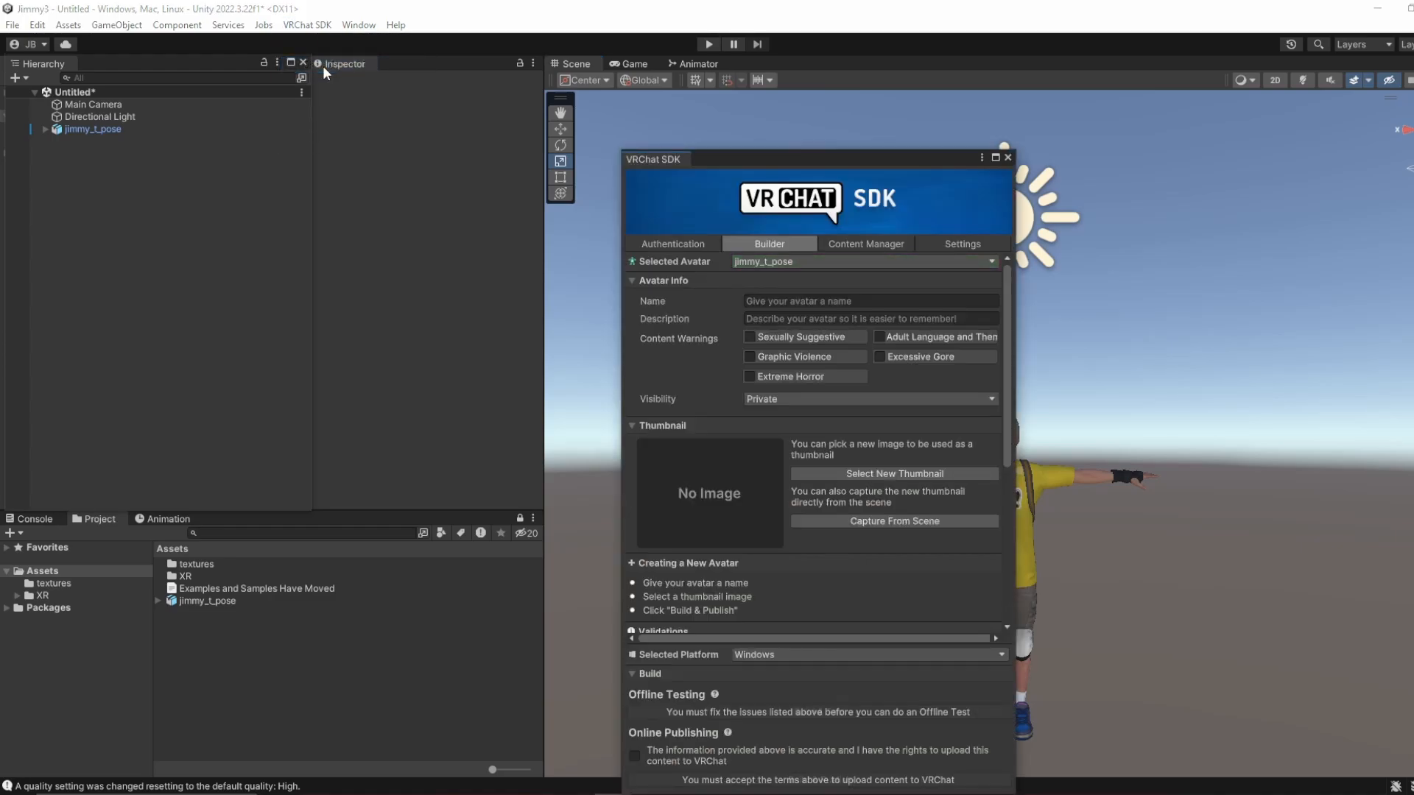
Step: Close the VRChat SDK control panel and save the scene as jimmy in the Assets folder
click(1008, 157)
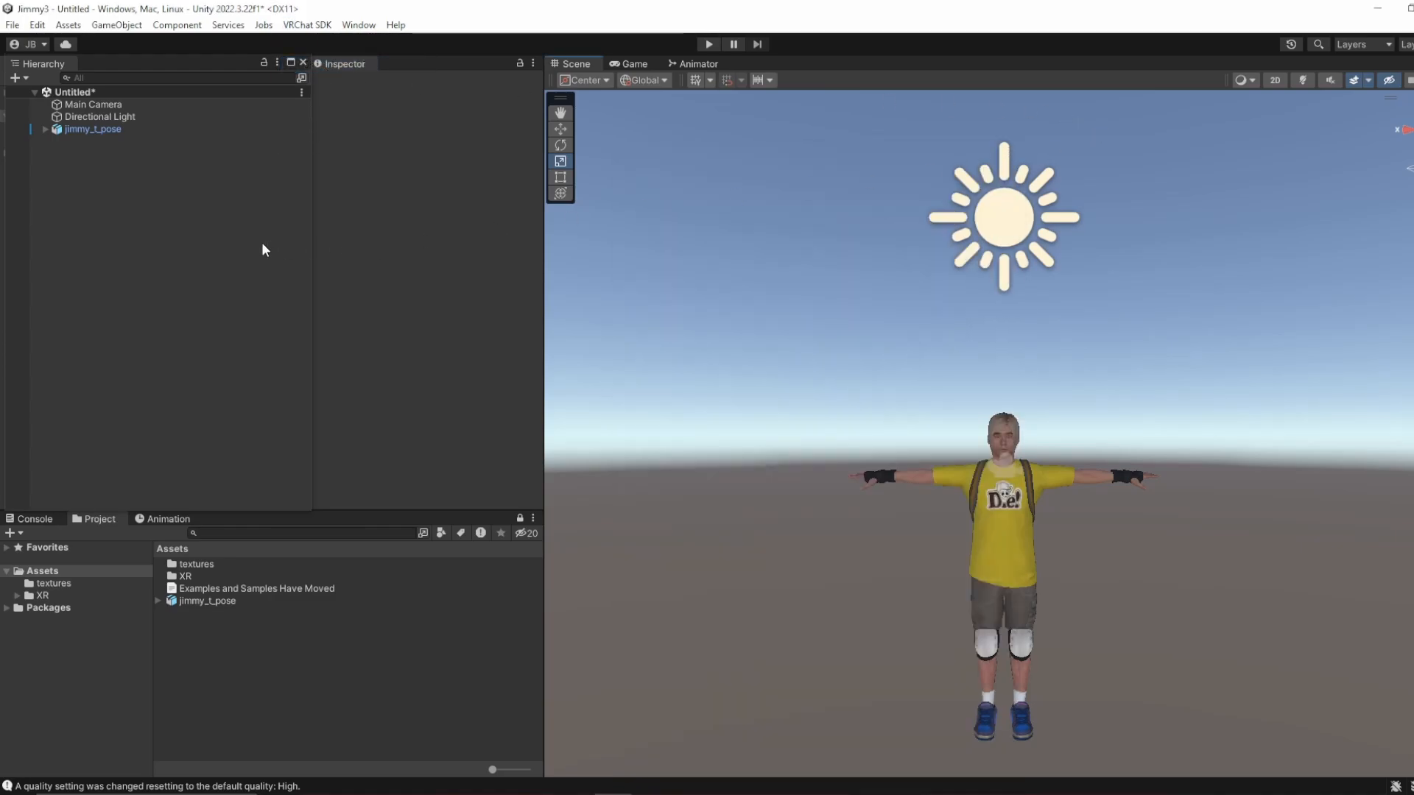
key(ctrl+s)
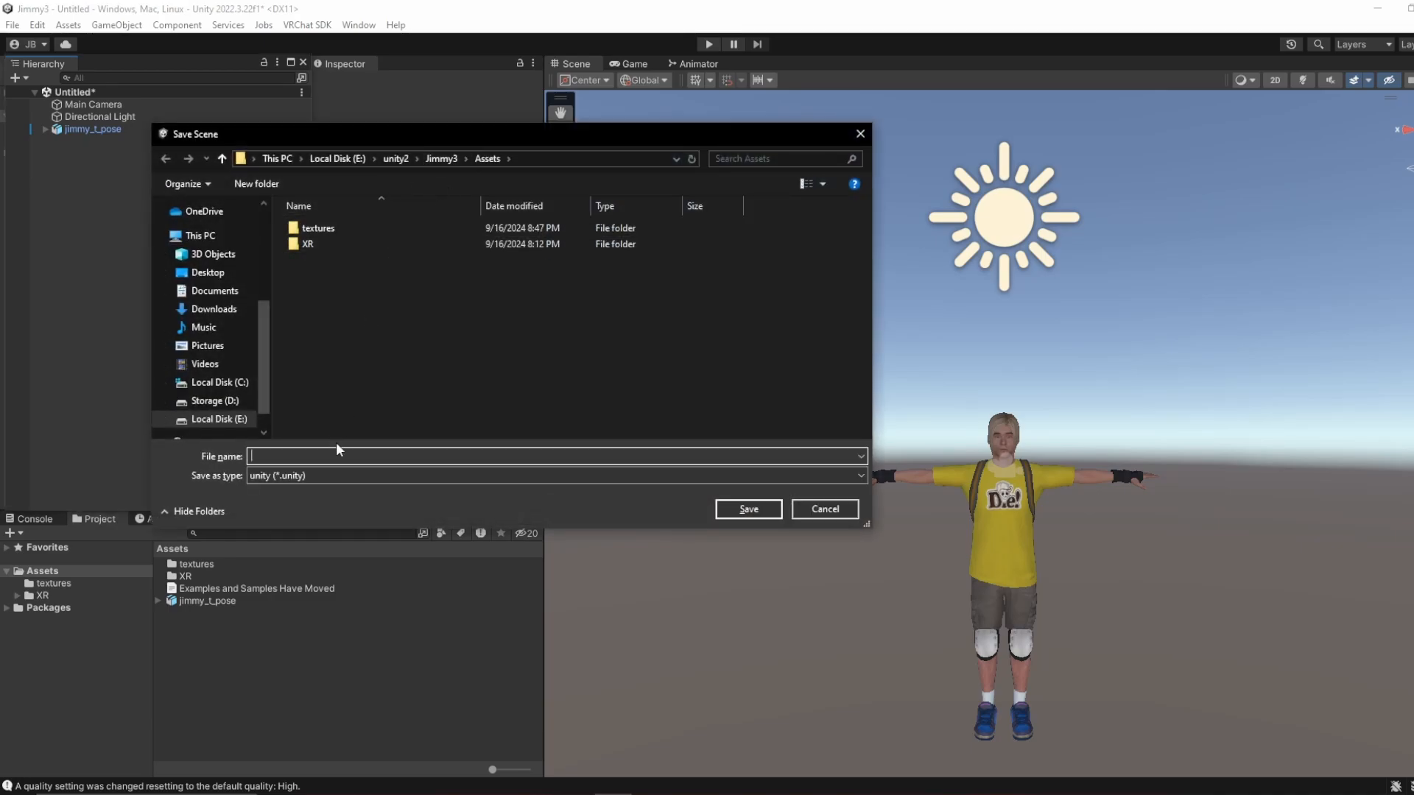
text(jimm)
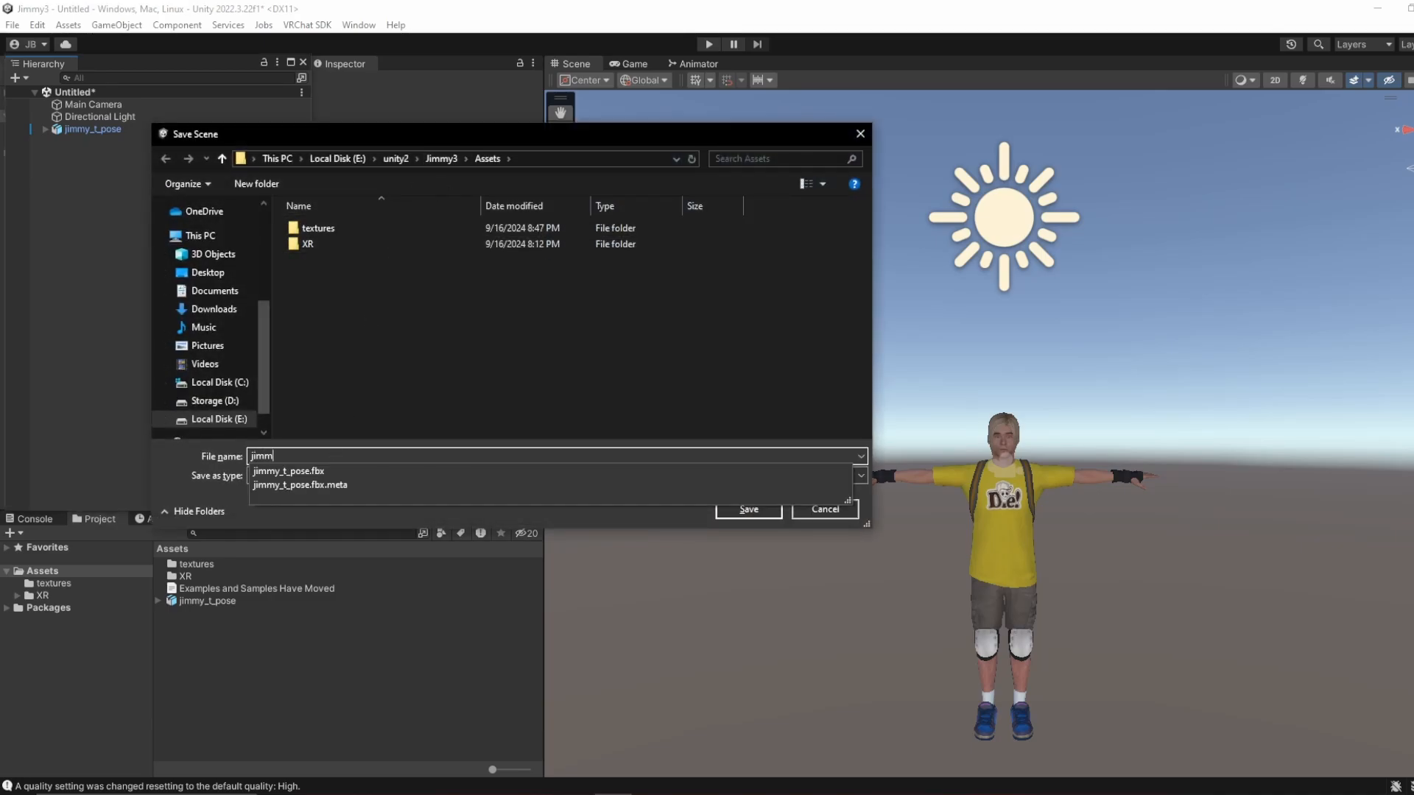
text(y)
key(Return)
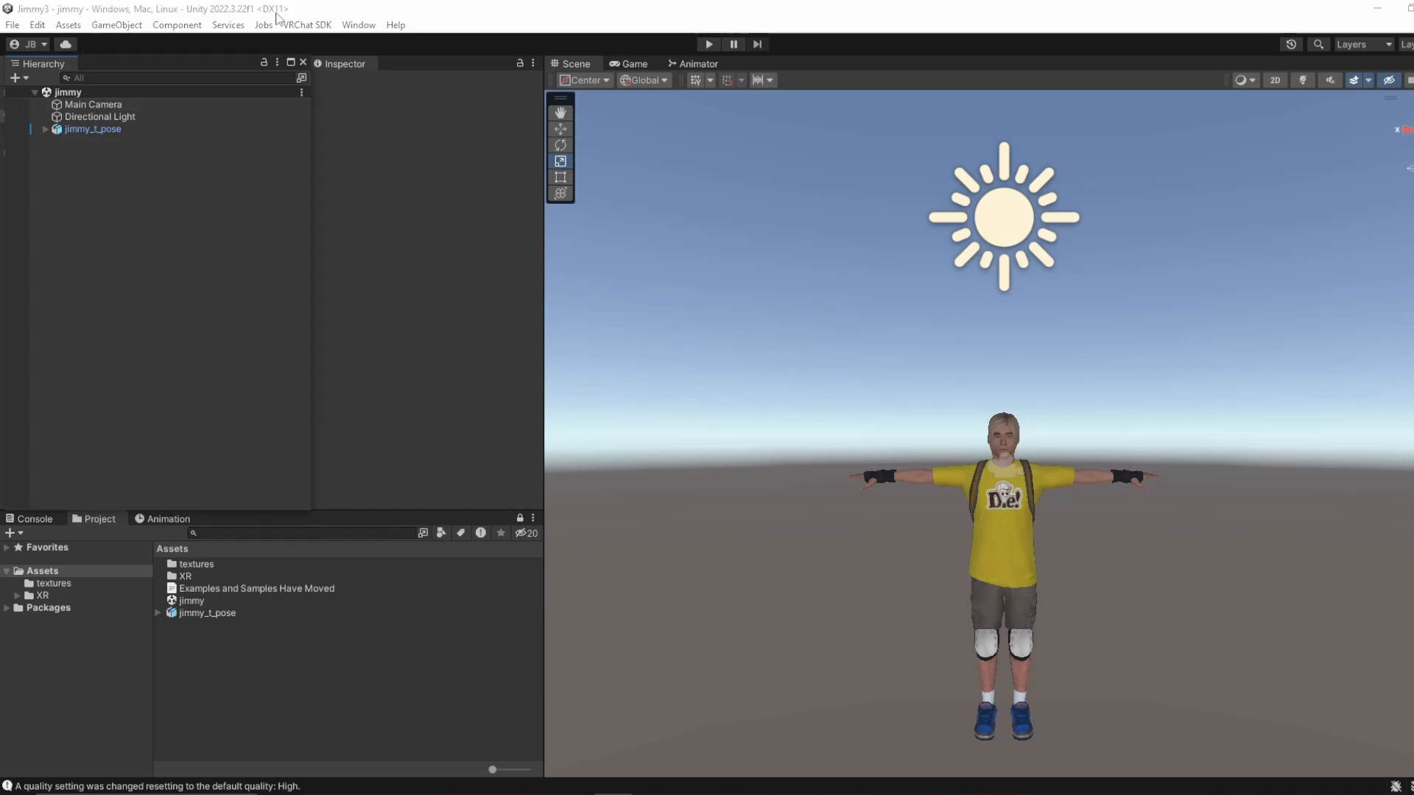
Step: Reopen the VRChat SDK control panel, name the avatar Jimmy and keep its visibility Private
click(308, 25)
click(344, 65)
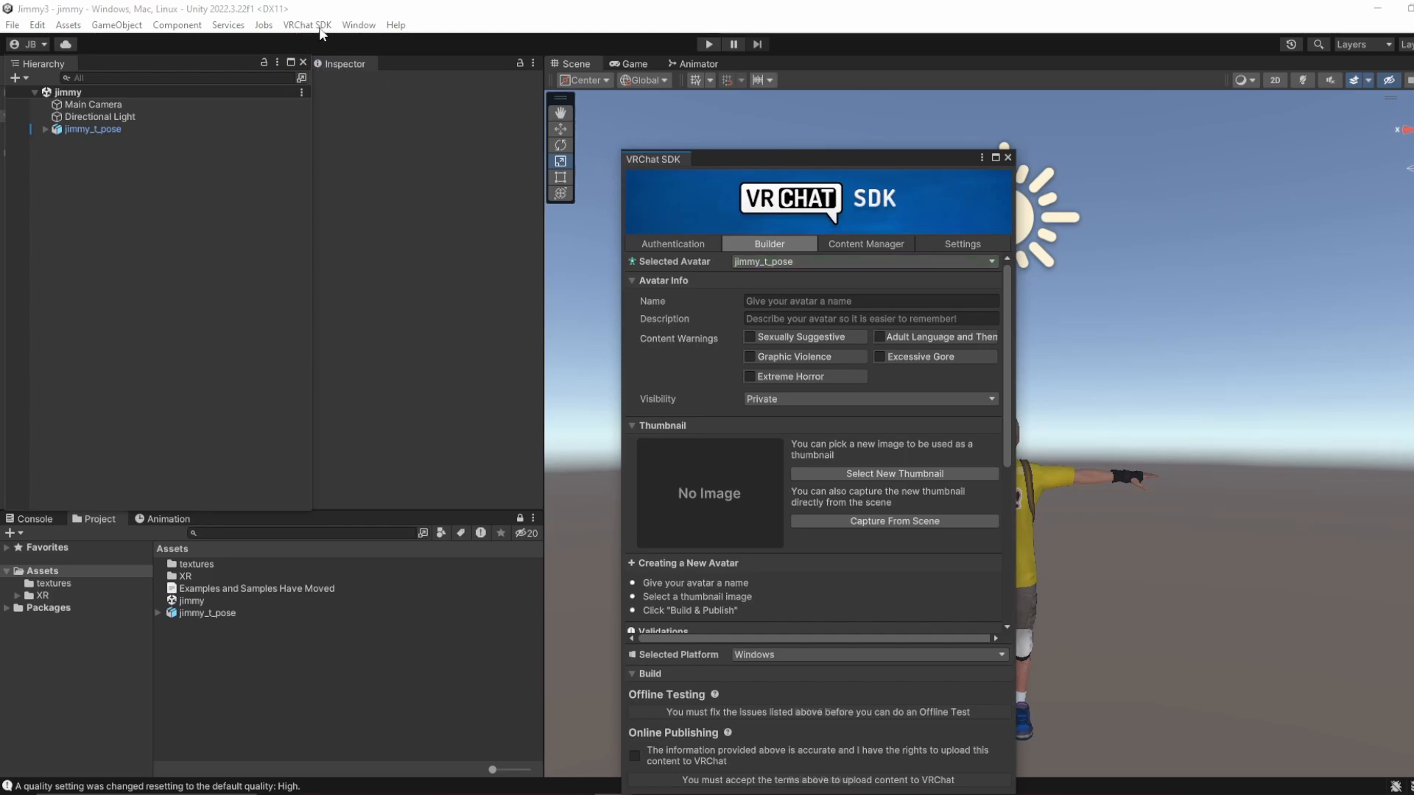
click(754, 302)
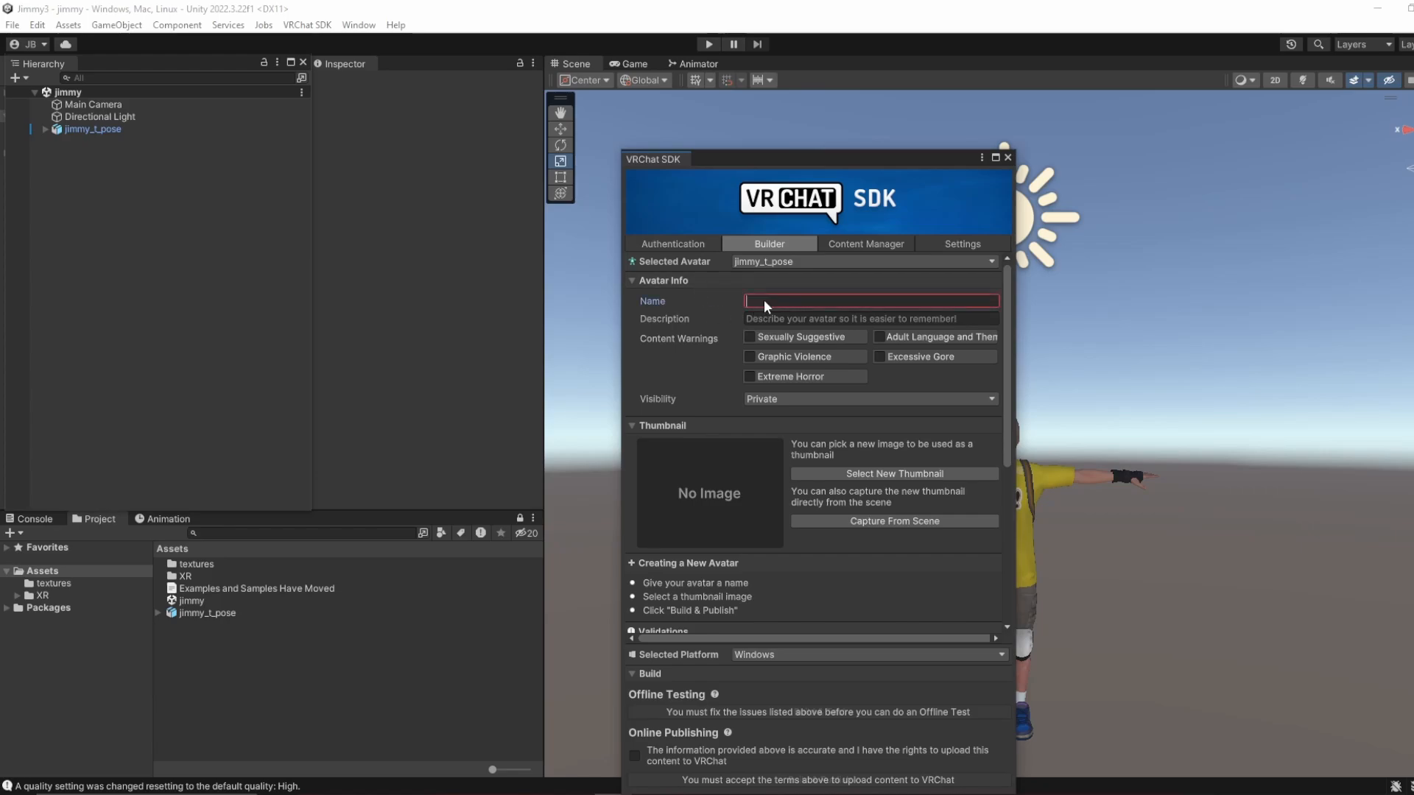
text(Jimmy)
click(813, 319)
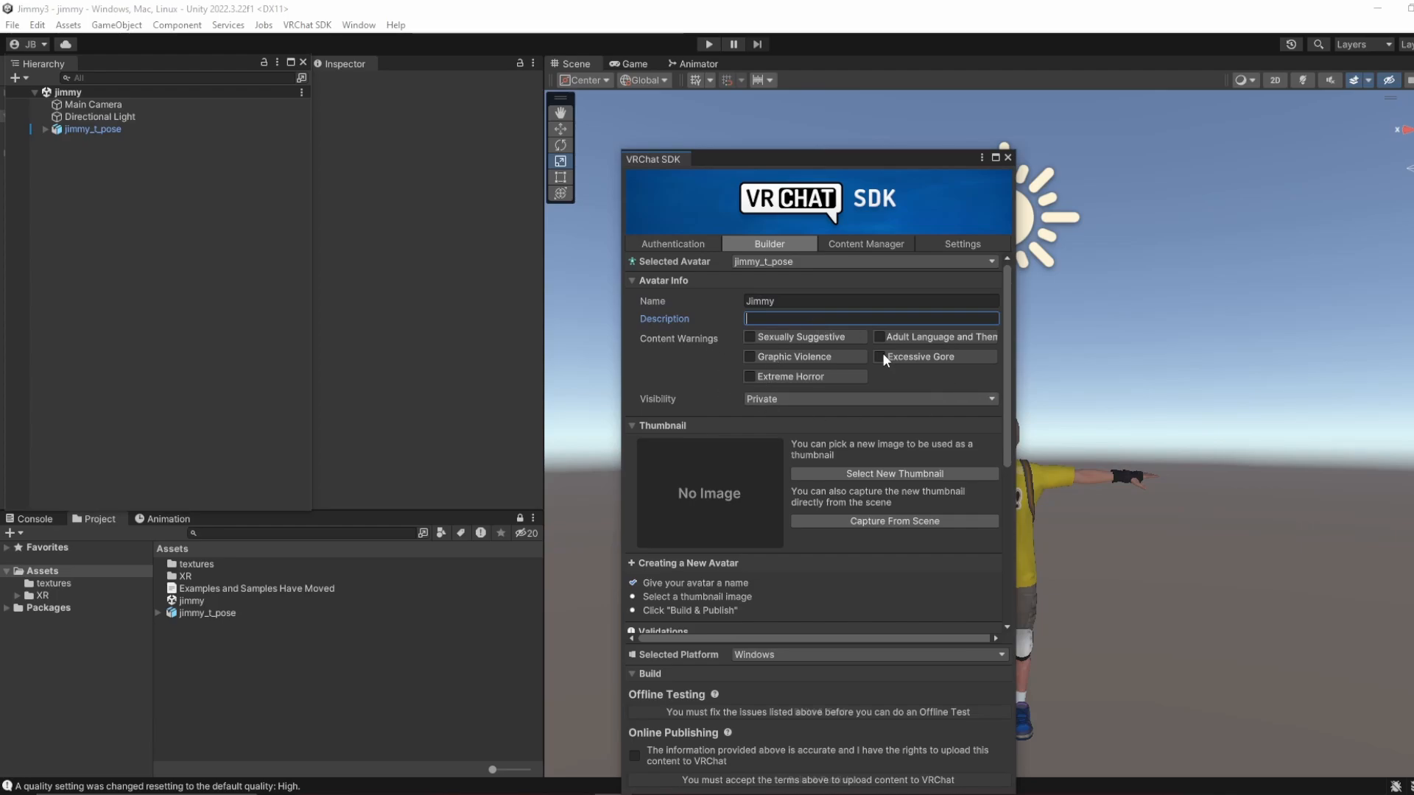
click(855, 402)
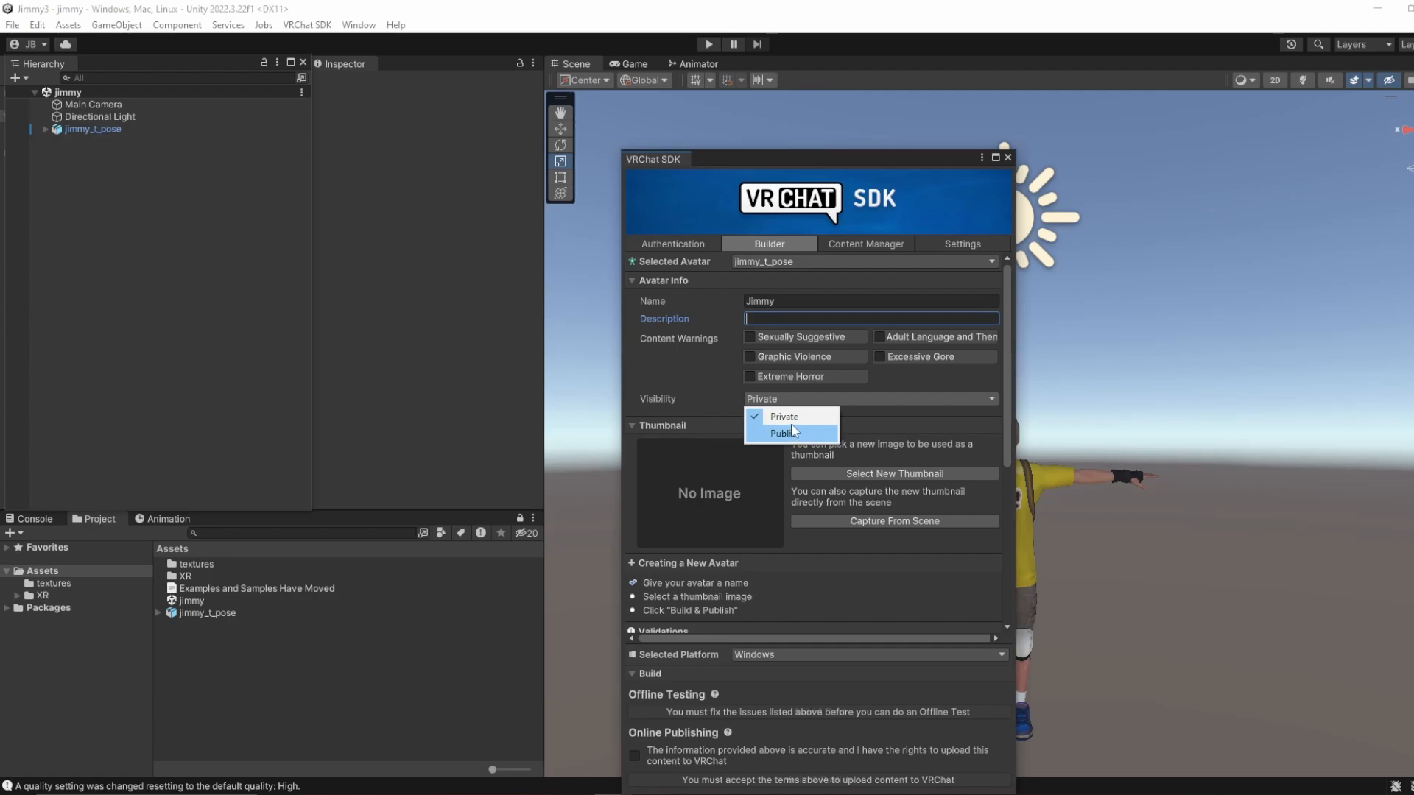
click(766, 417)
Step: Start capturing the avatar's thumbnail from the scene and frame its head and shoulders from the front
scroll(688, 382, down, 3)
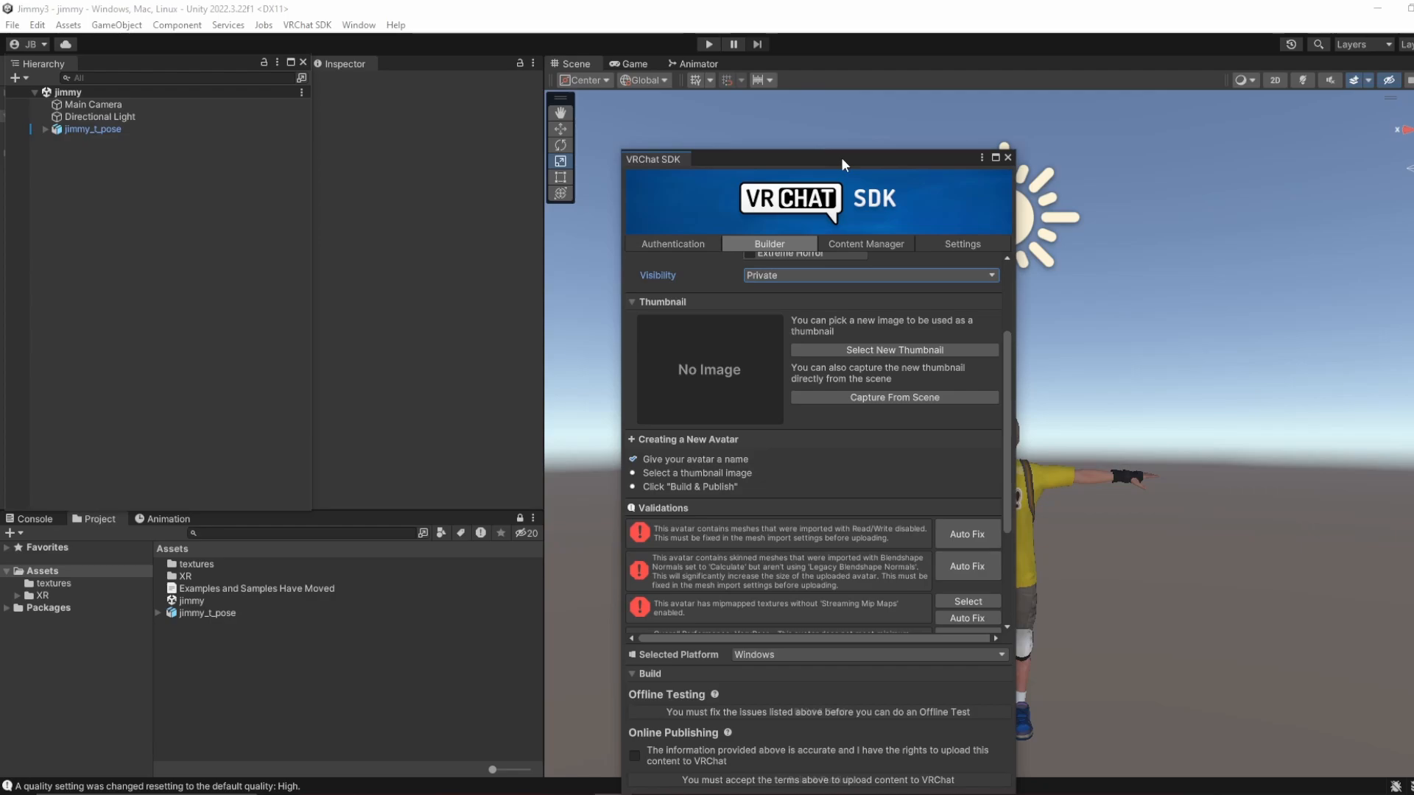
drag(841, 157, 411, 94)
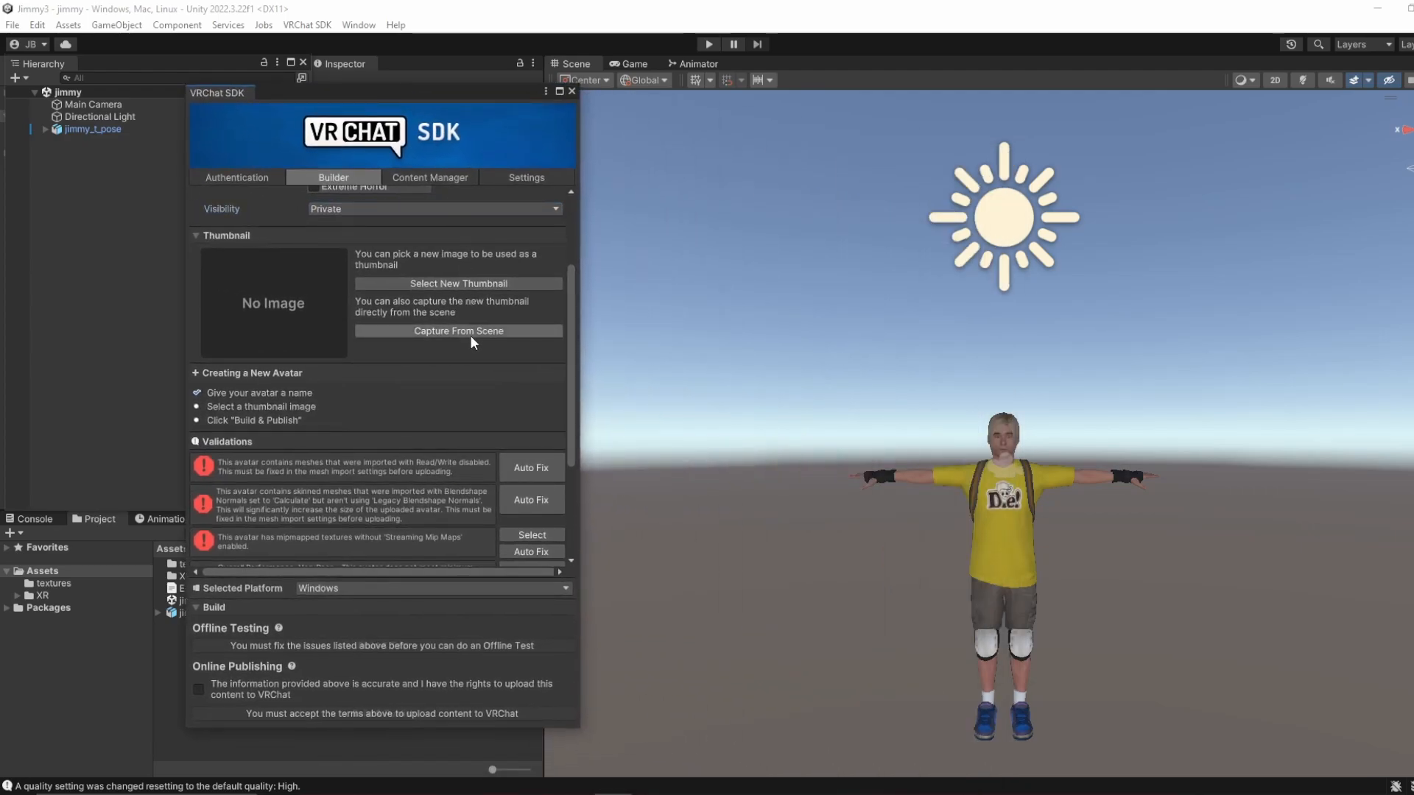
click(467, 330)
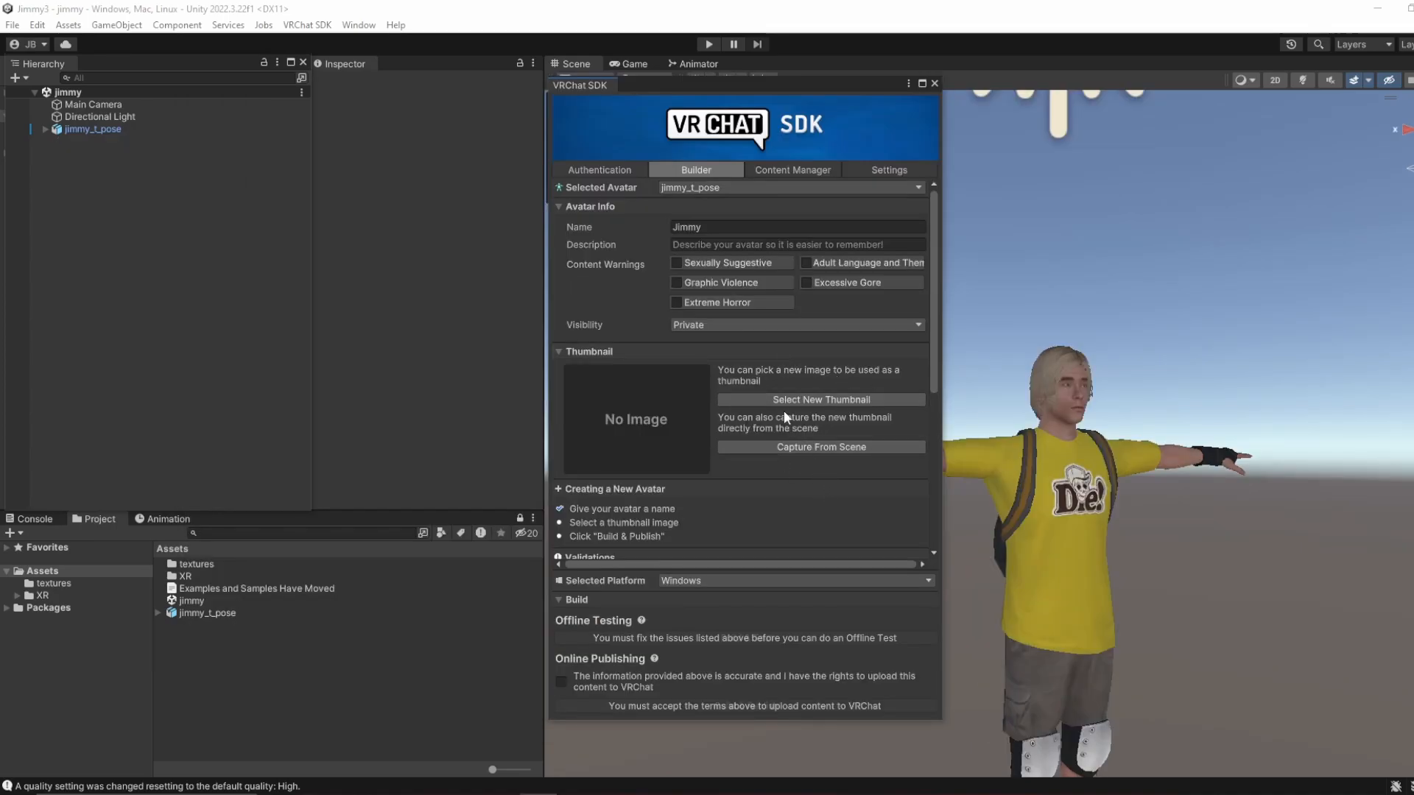
click(821, 449)
scroll(1344, 542, up, 3)
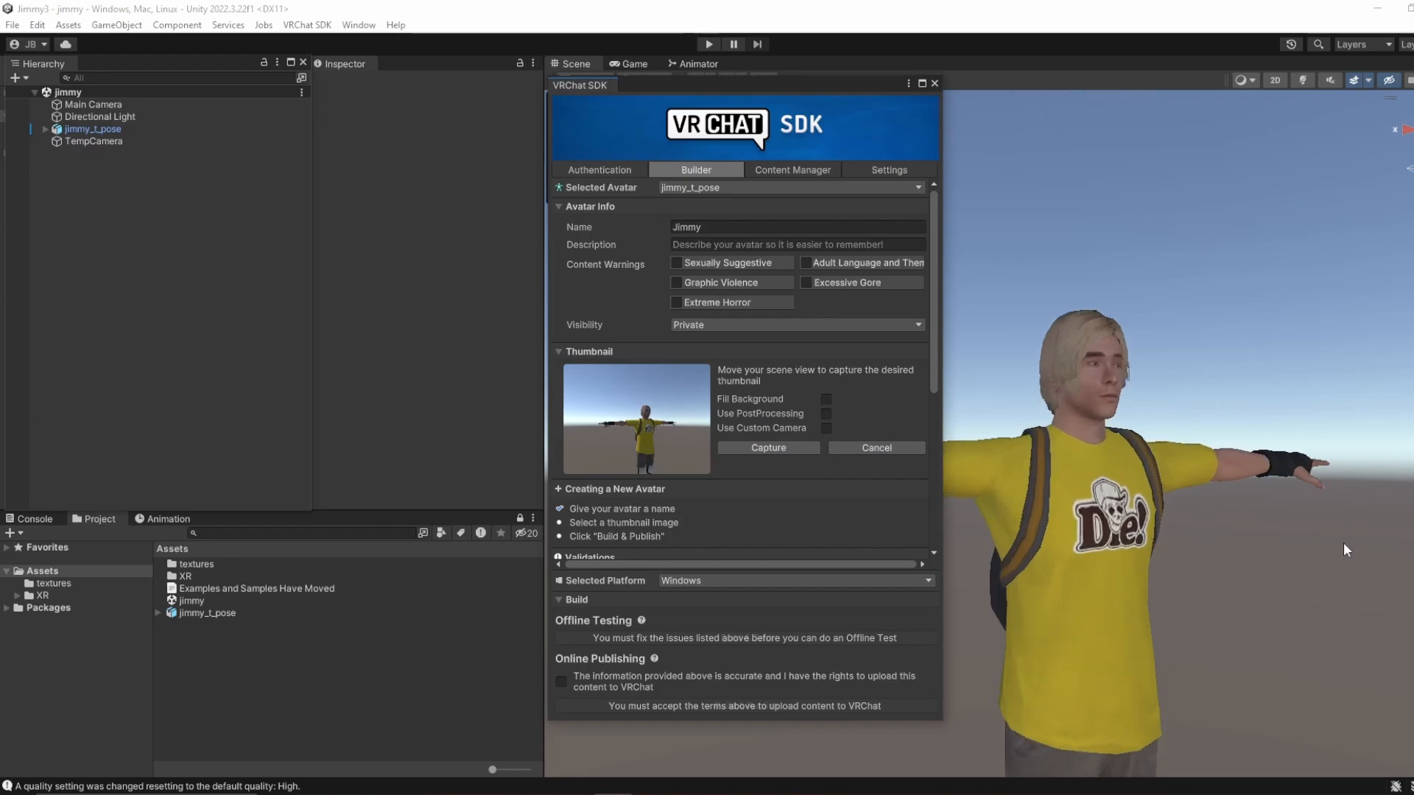
scroll(1344, 543, up, 2)
right_drag(1320, 564, 1217, 572)
middle_drag(1311, 575, 983, 667)
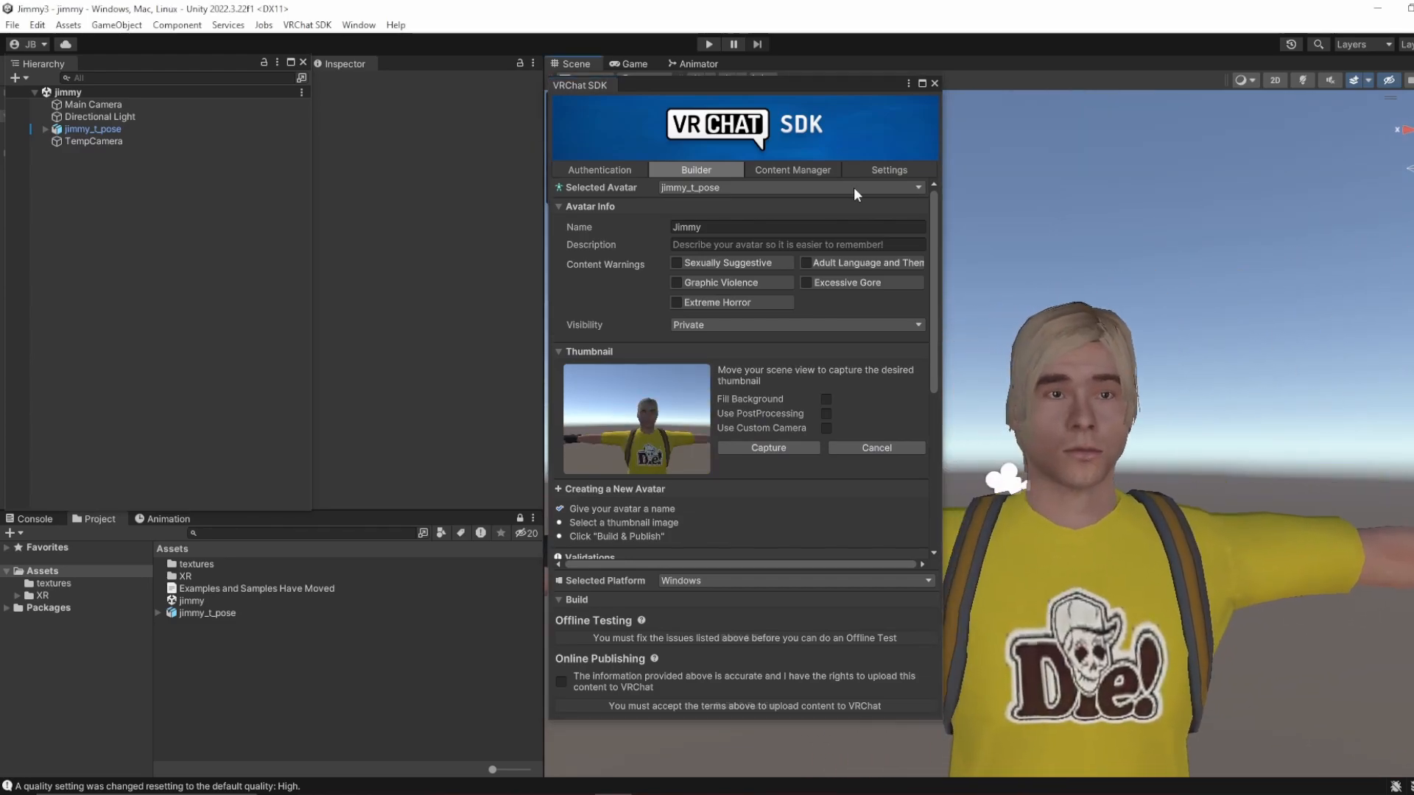
drag(736, 79, 295, 77)
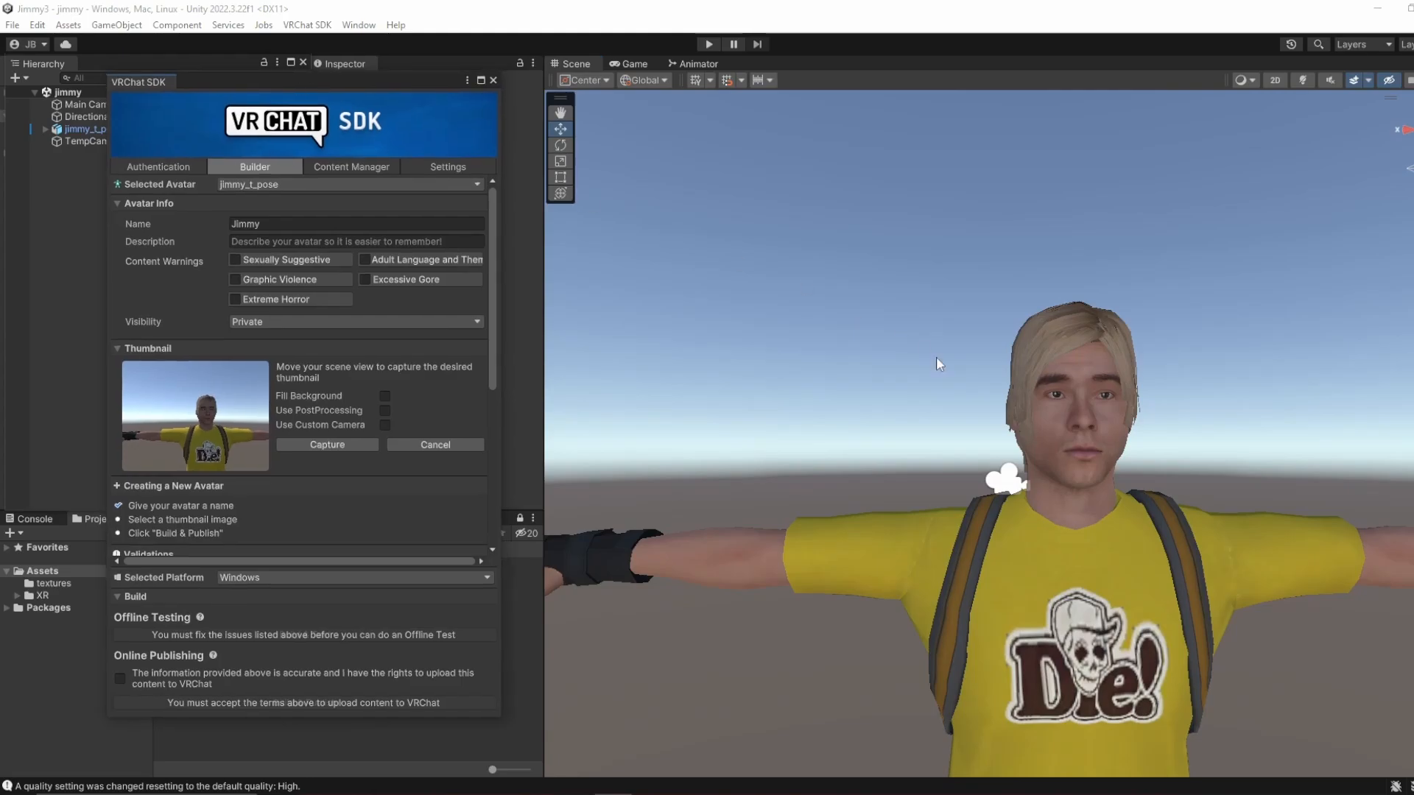
scroll(957, 427, up, 3)
middle_drag(948, 447, 882, 443)
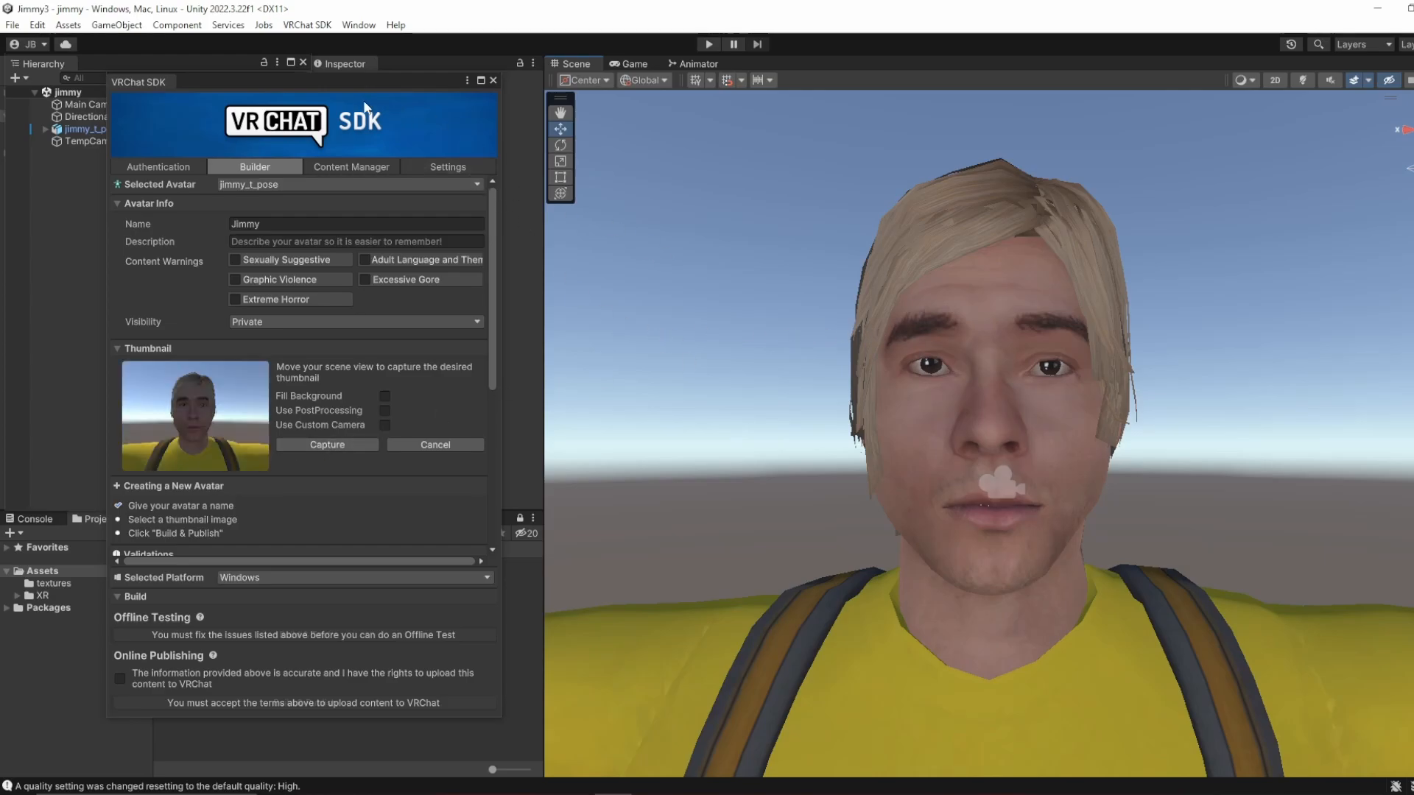
Step: Move the Directional Light forward in front of the avatar, to about Z 0.822
drag(356, 86, 543, 72)
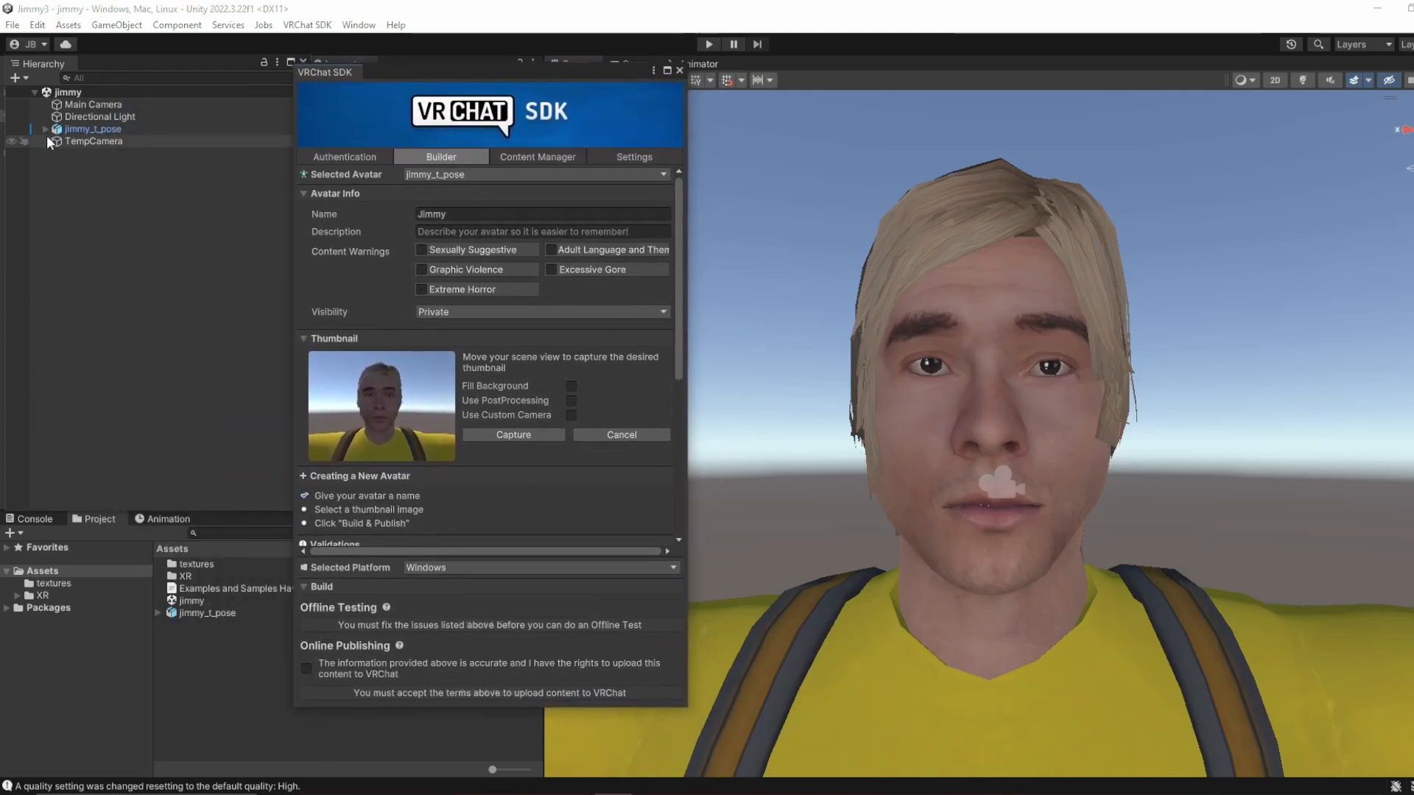
click(82, 117)
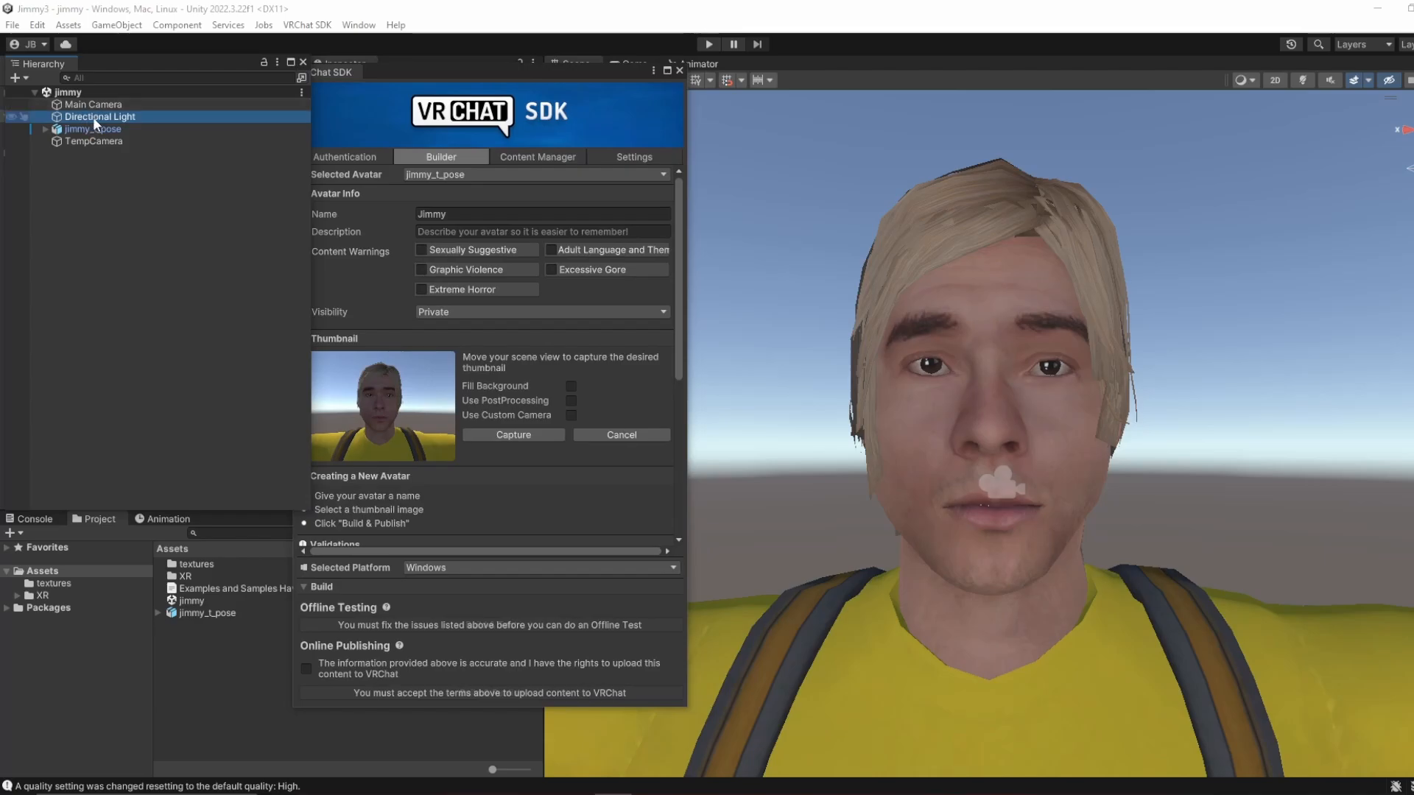
scroll(795, 269, down, 3)
scroll(792, 279, down, 6)
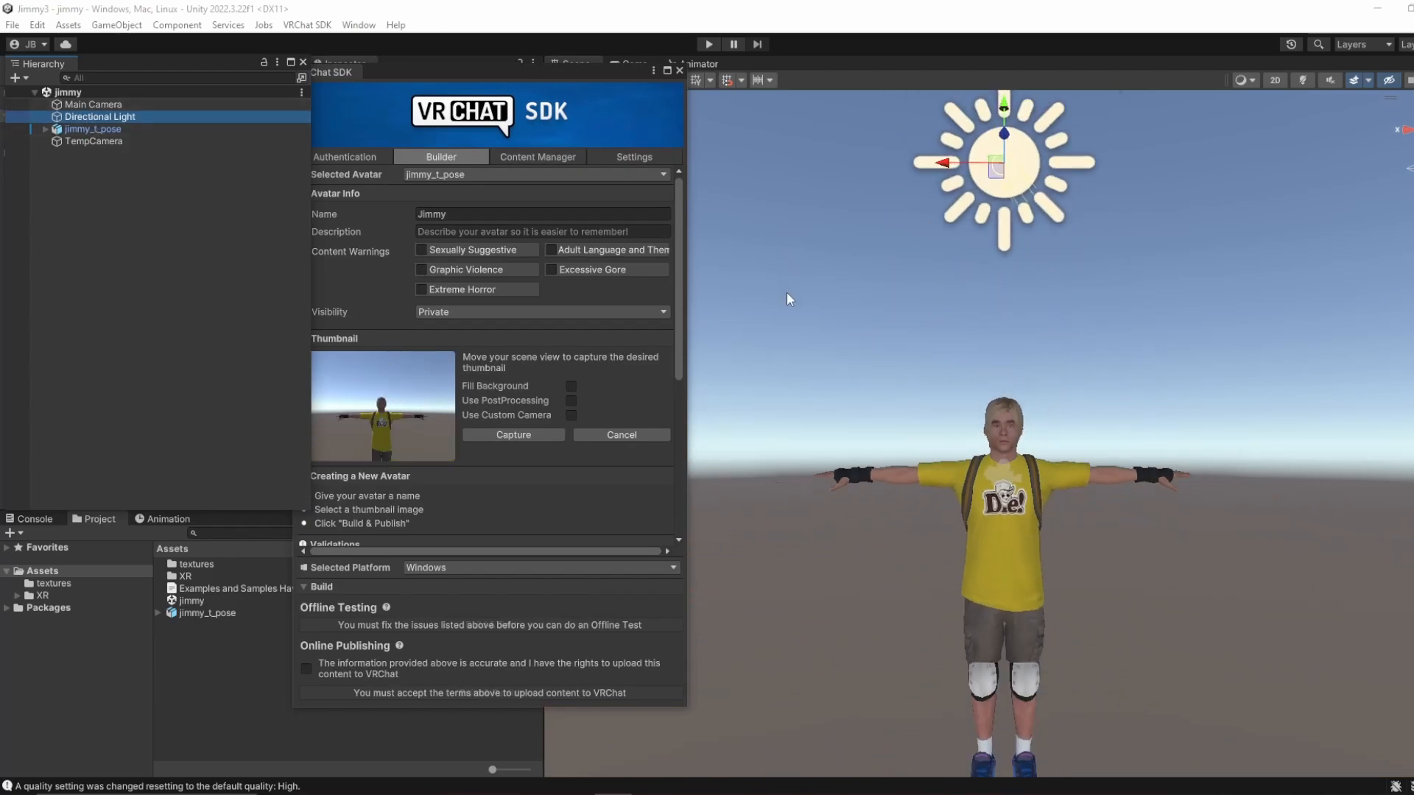
alt+drag(796, 313, 1195, 267)
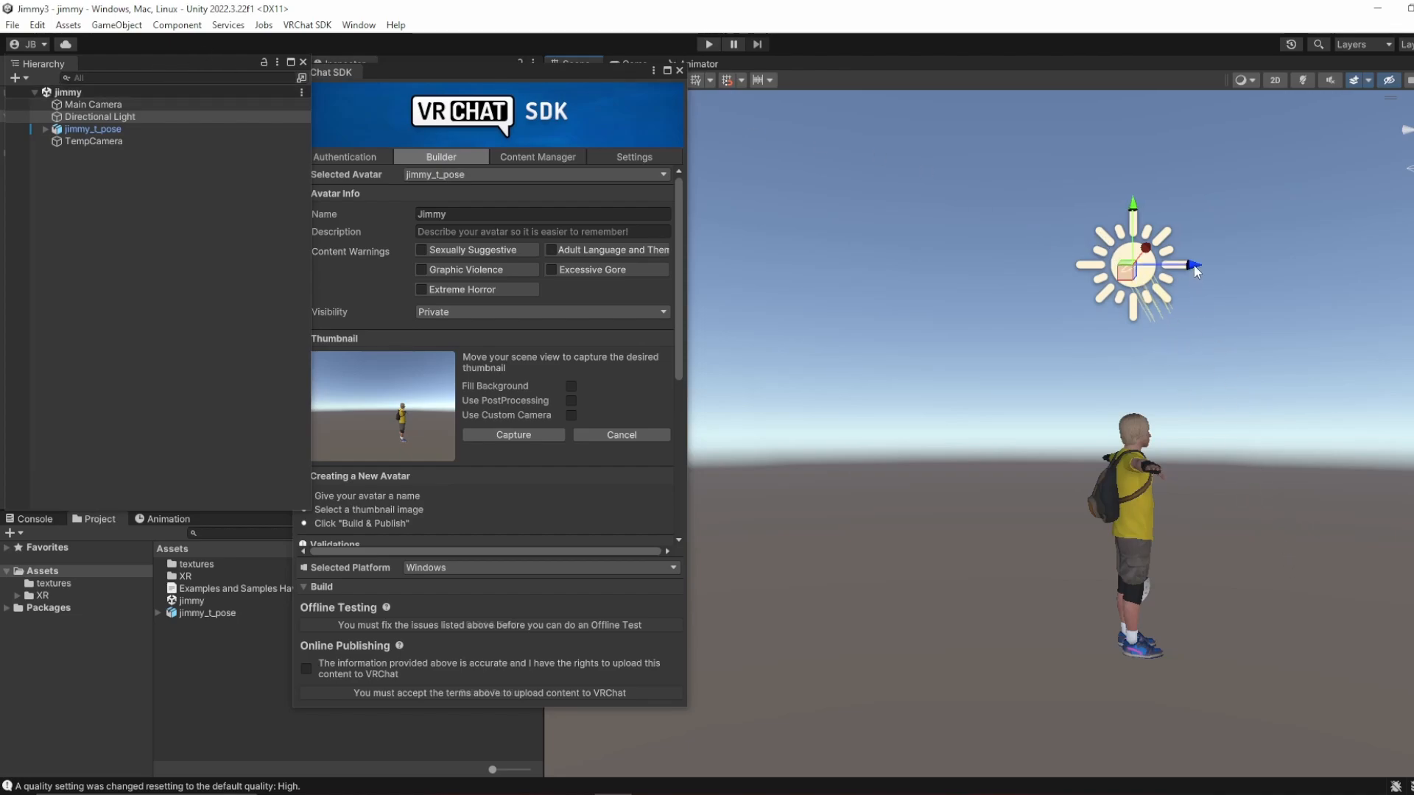
drag(1195, 271, 1300, 271)
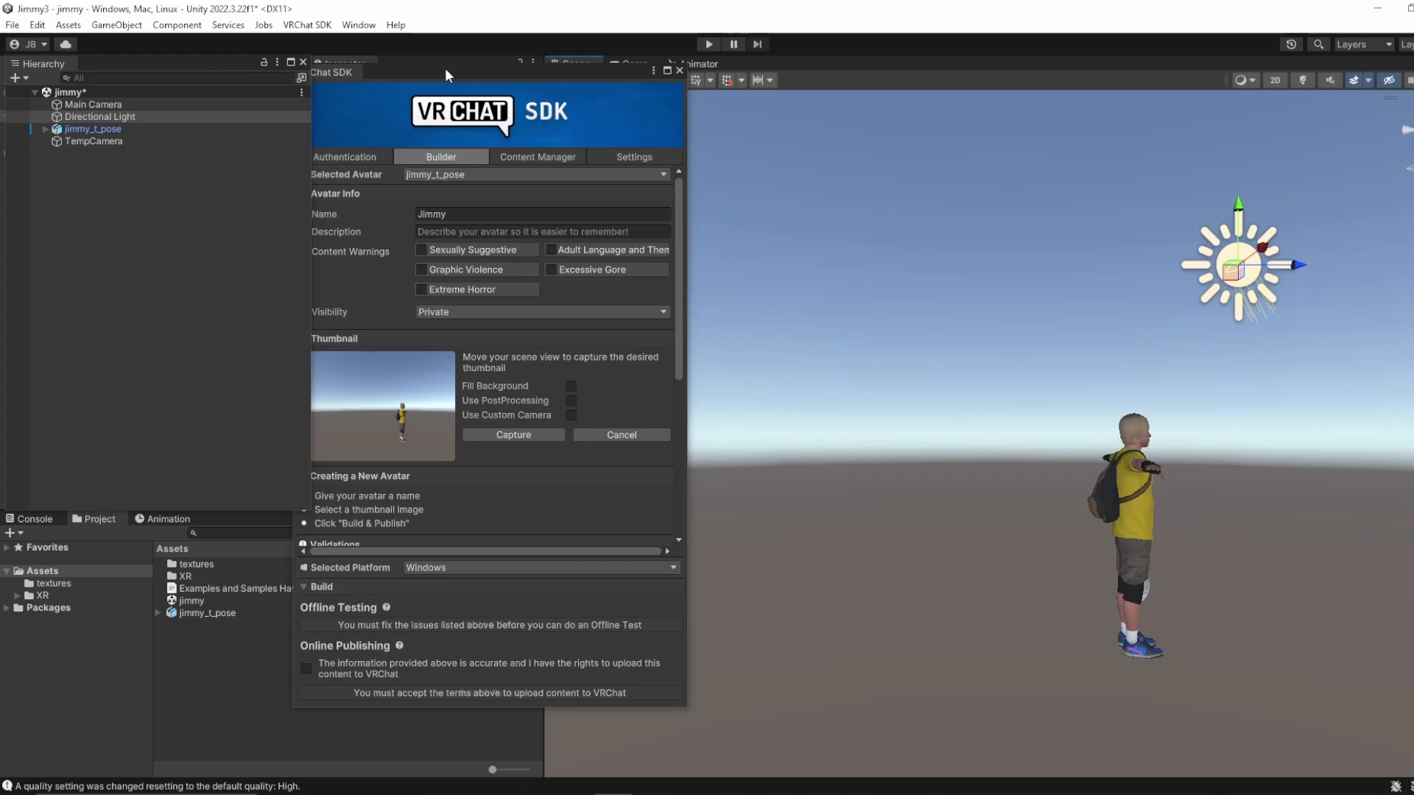
Step: Rotate the Directional Light to shine back onto the avatar's front, to about X 55.59 and Y -145.3
drag(566, 73, 380, 126)
click(560, 145)
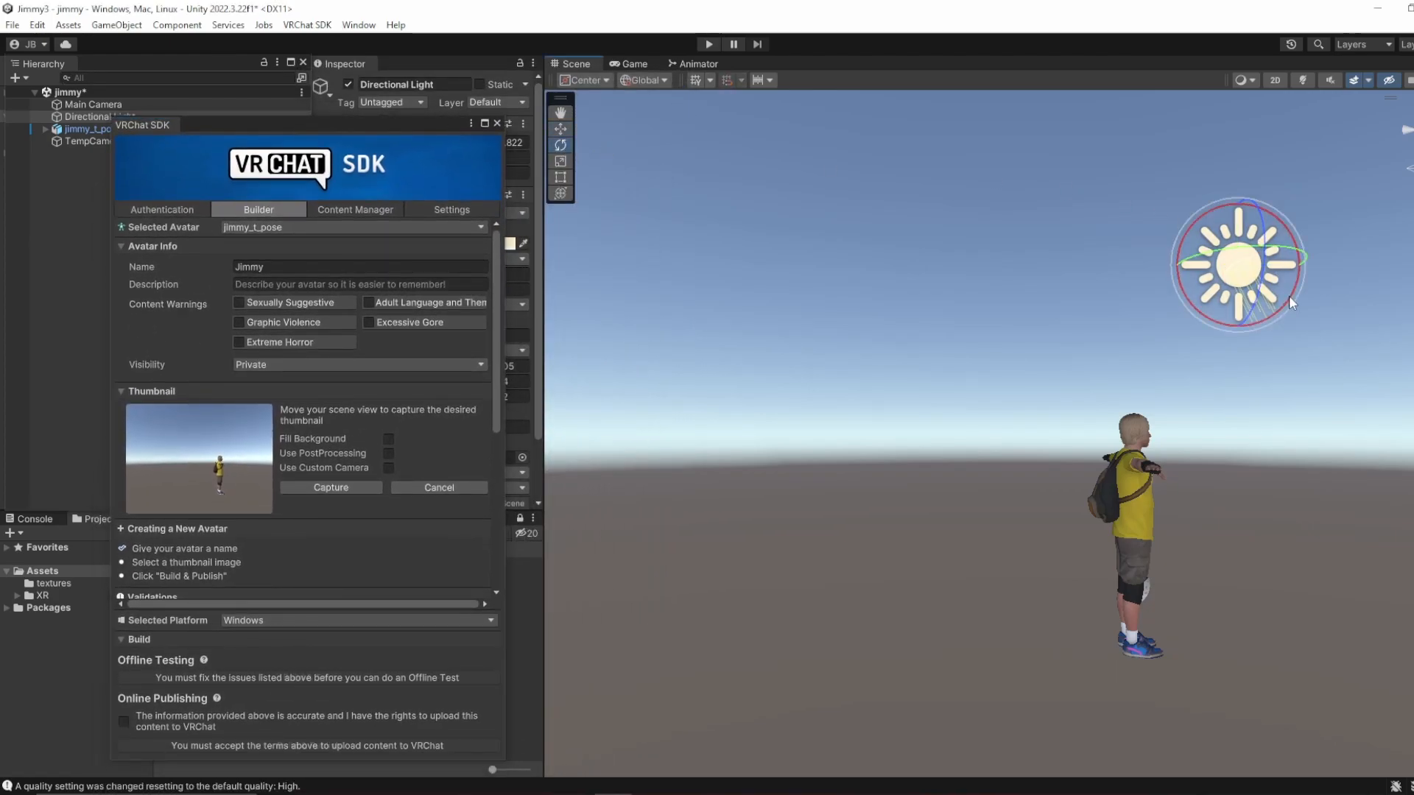
mouse_move(1262, 324)
mouse_down()
mouse_move(1123, 352)
mouse_move(1135, 358)
mouse_up()
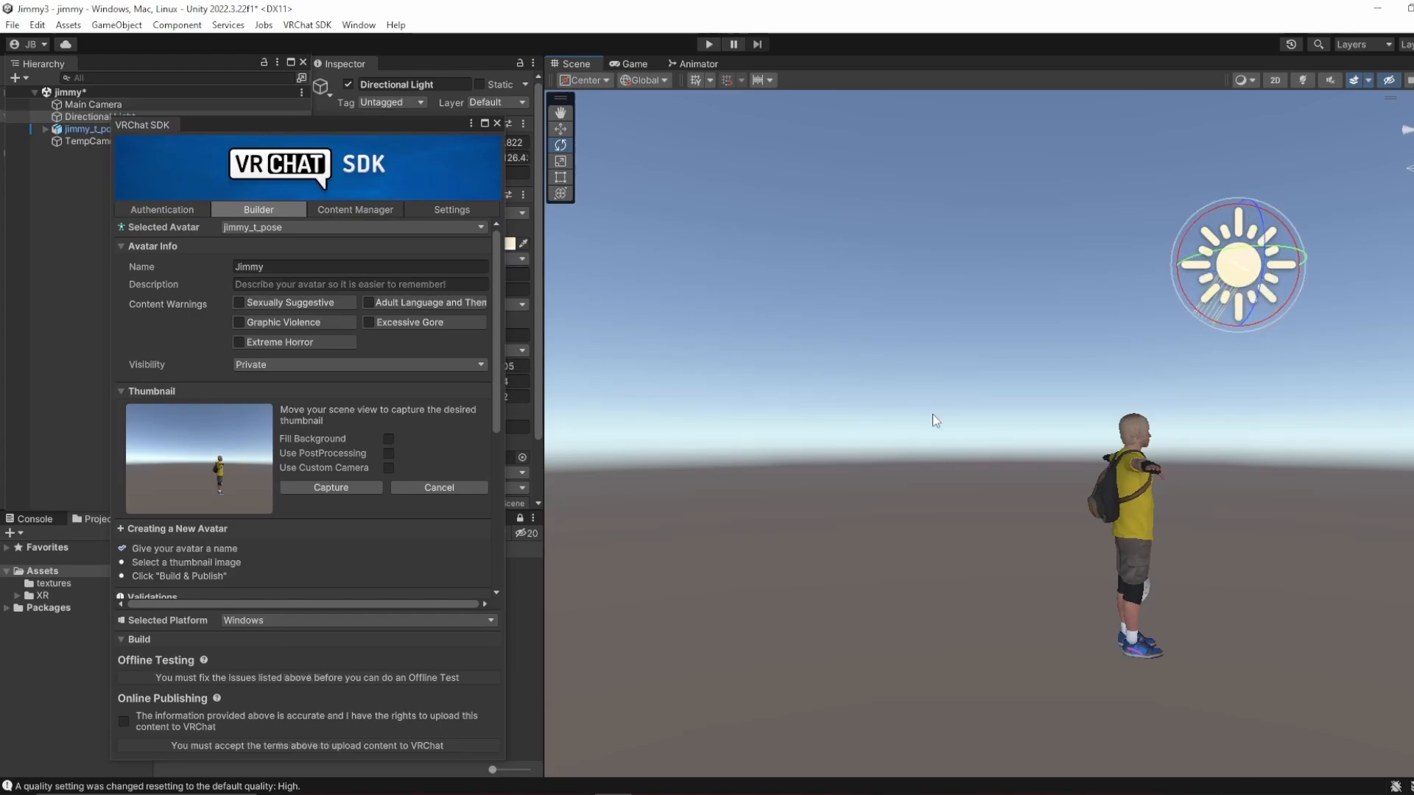
Step: Frame the avatar's lit face from the front in the thumbnail preview and capture the thumbnail
click(1411, 130)
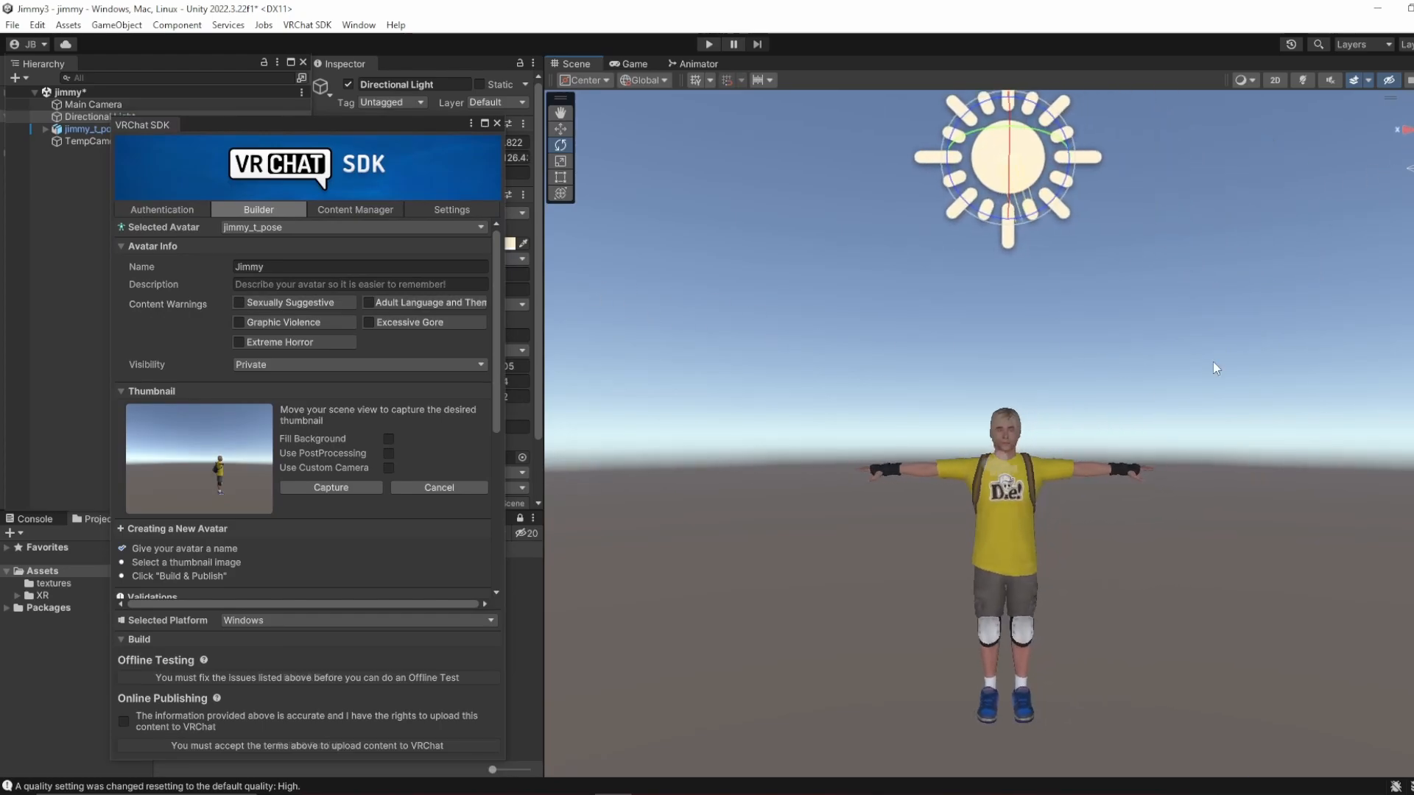
scroll(1071, 430, up, 15)
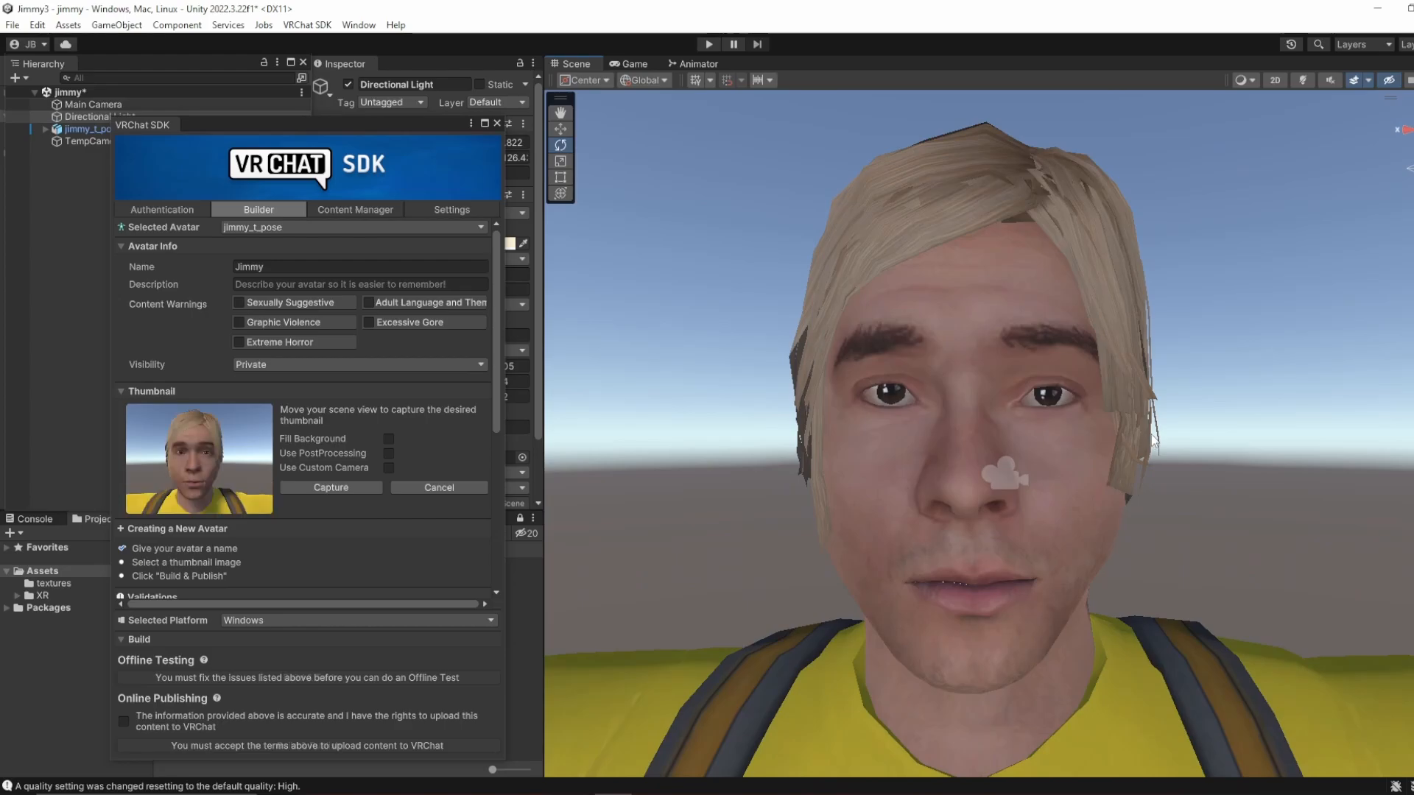
scroll(1150, 436, up, 3)
mouse_move(1188, 491)
middle_down()
mouse_move(1247, 455)
mouse_move(1203, 480)
middle_up()
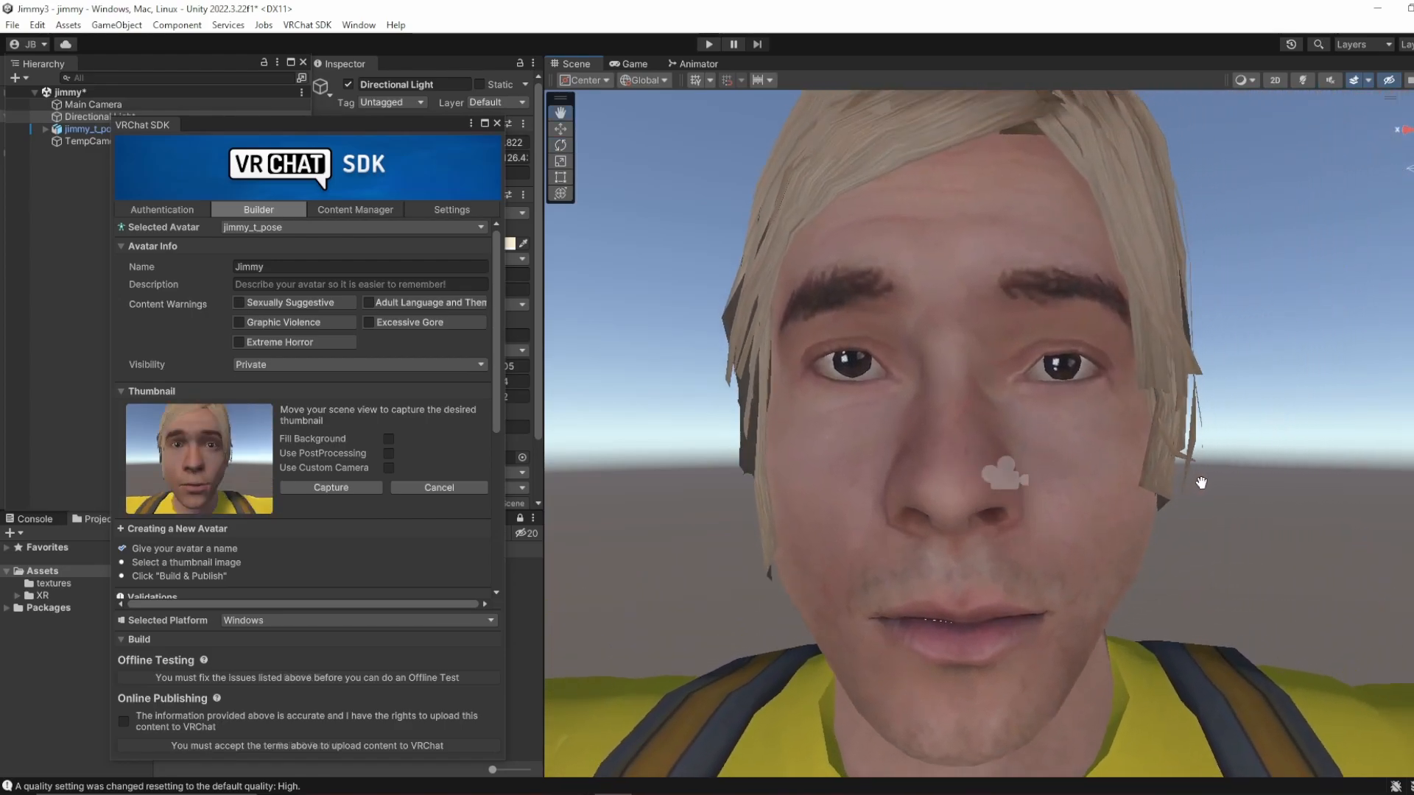
scroll(1204, 481, down, 3)
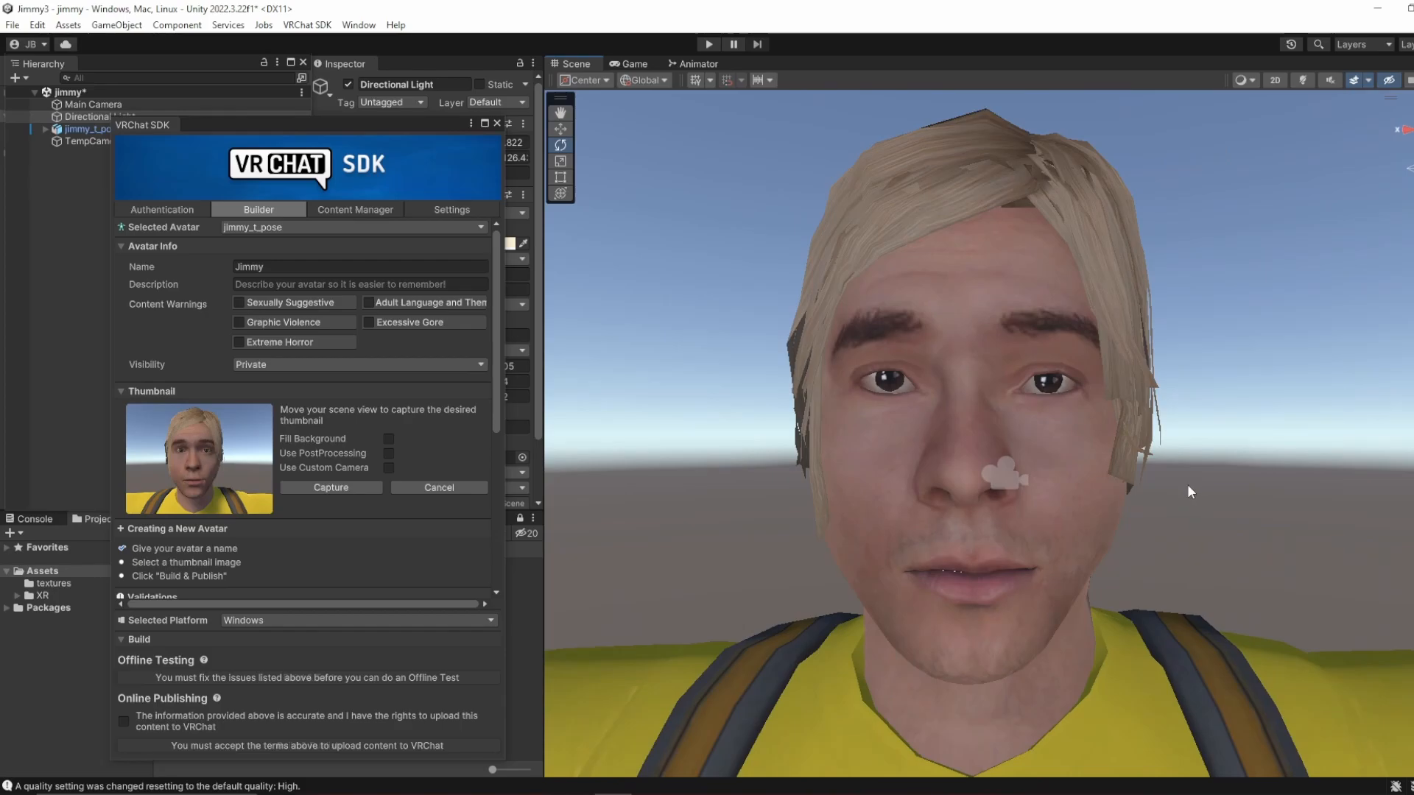
mouse_move(1188, 484)
middle_down()
mouse_move(1207, 480)
mouse_move(1202, 505)
middle_up()
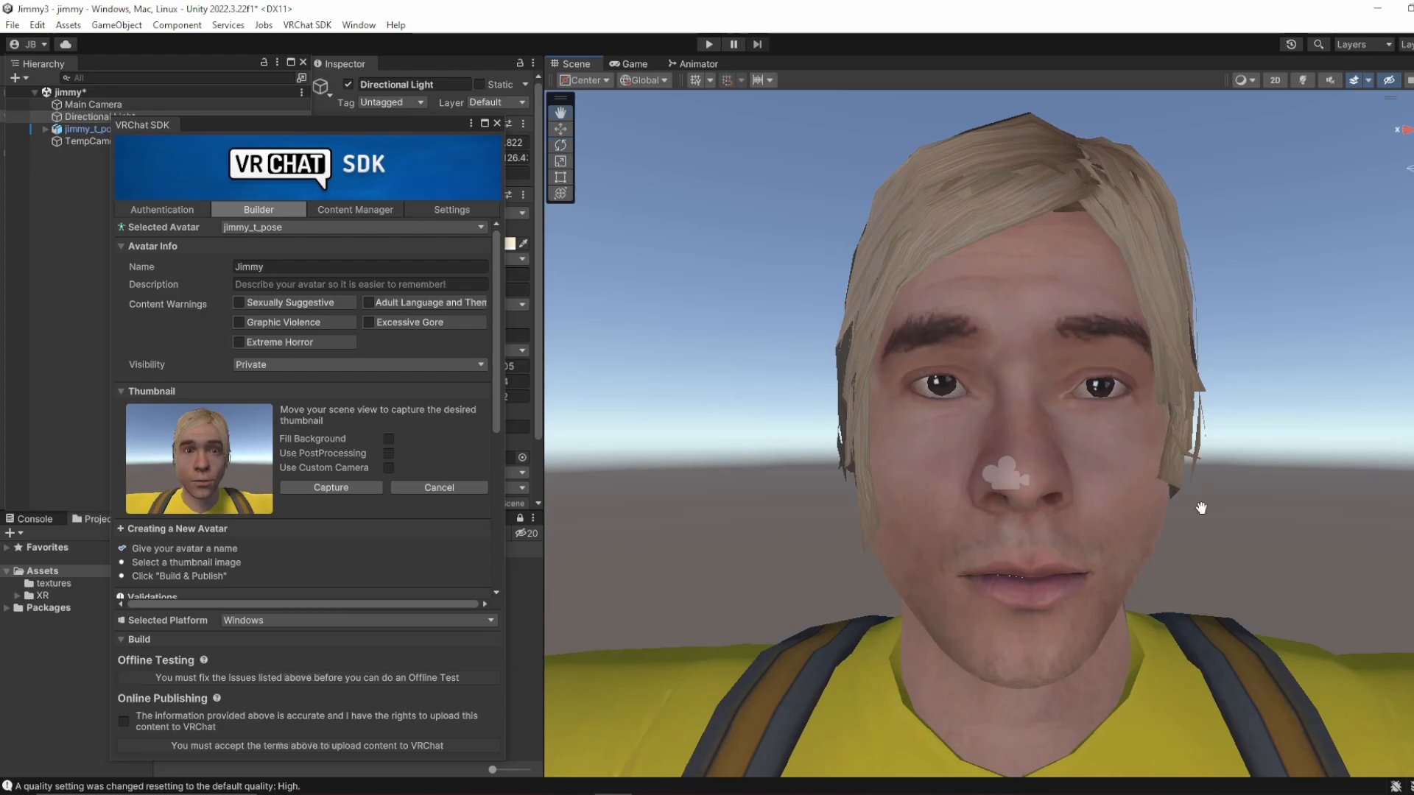
click(355, 488)
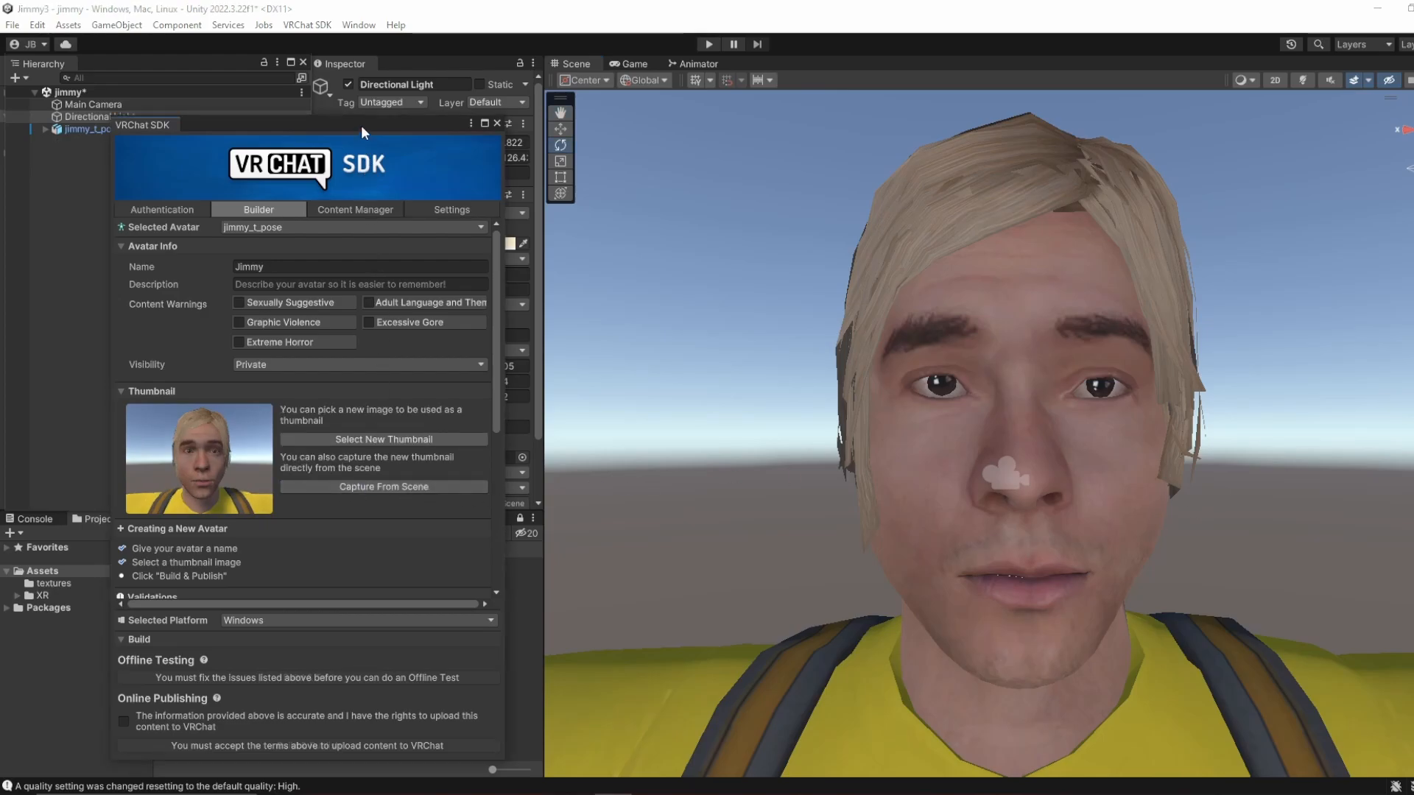
Step: Auto-fix the avatar's validation errors for mesh Read/Write, Legacy Blendshape Normals and texture Streaming Mip Maps
drag(361, 125, 777, 77)
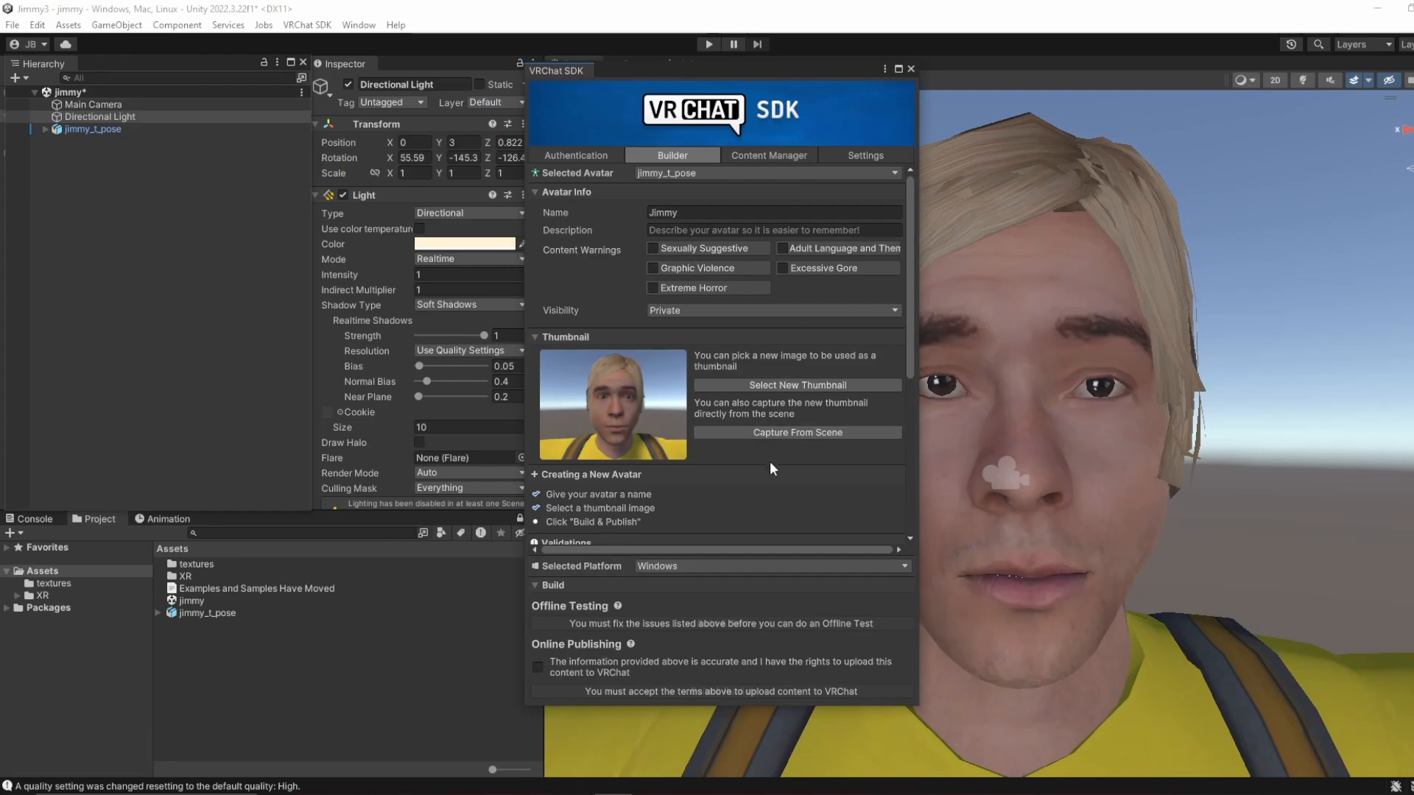
scroll(748, 471, down, 2)
scroll(743, 462, up, 2)
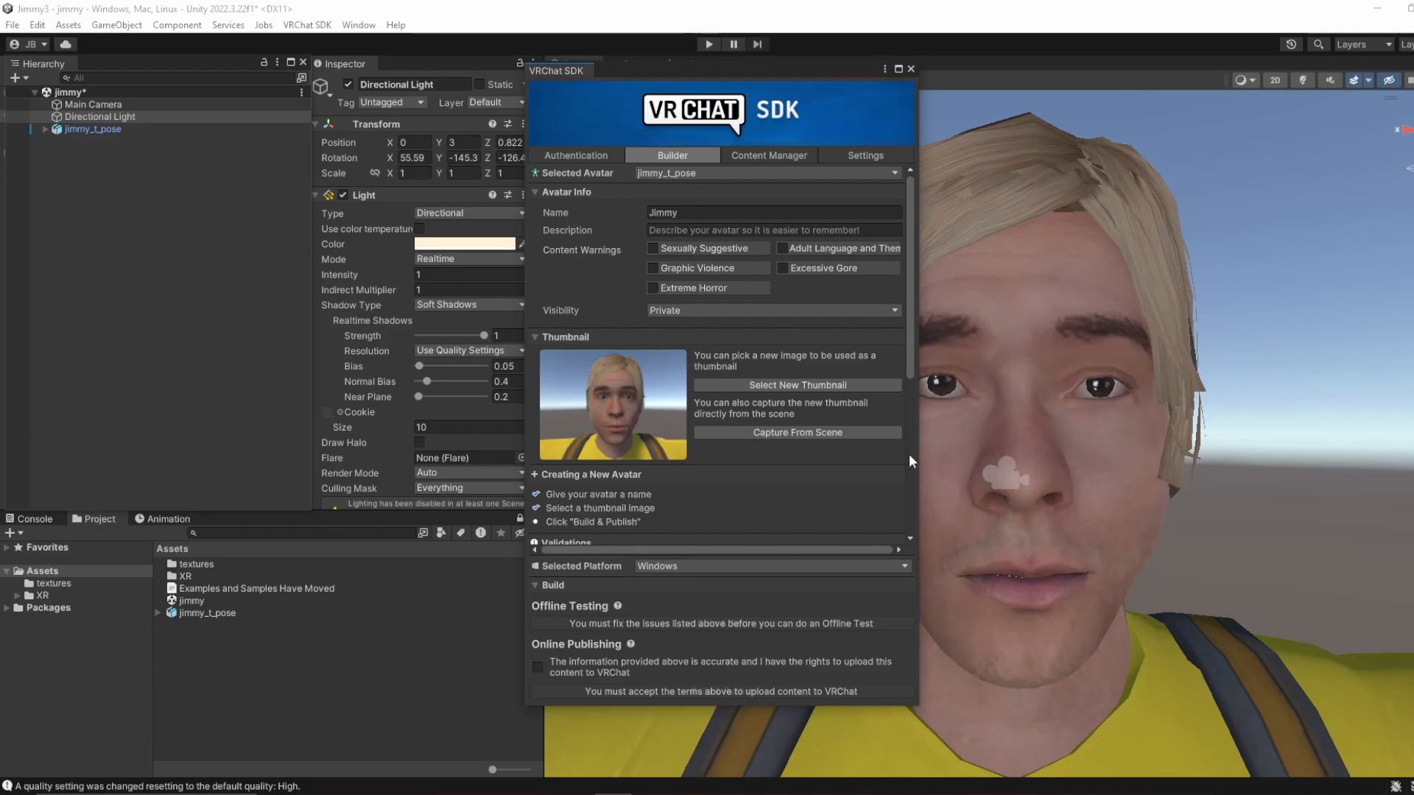
scroll(712, 472, down, 2)
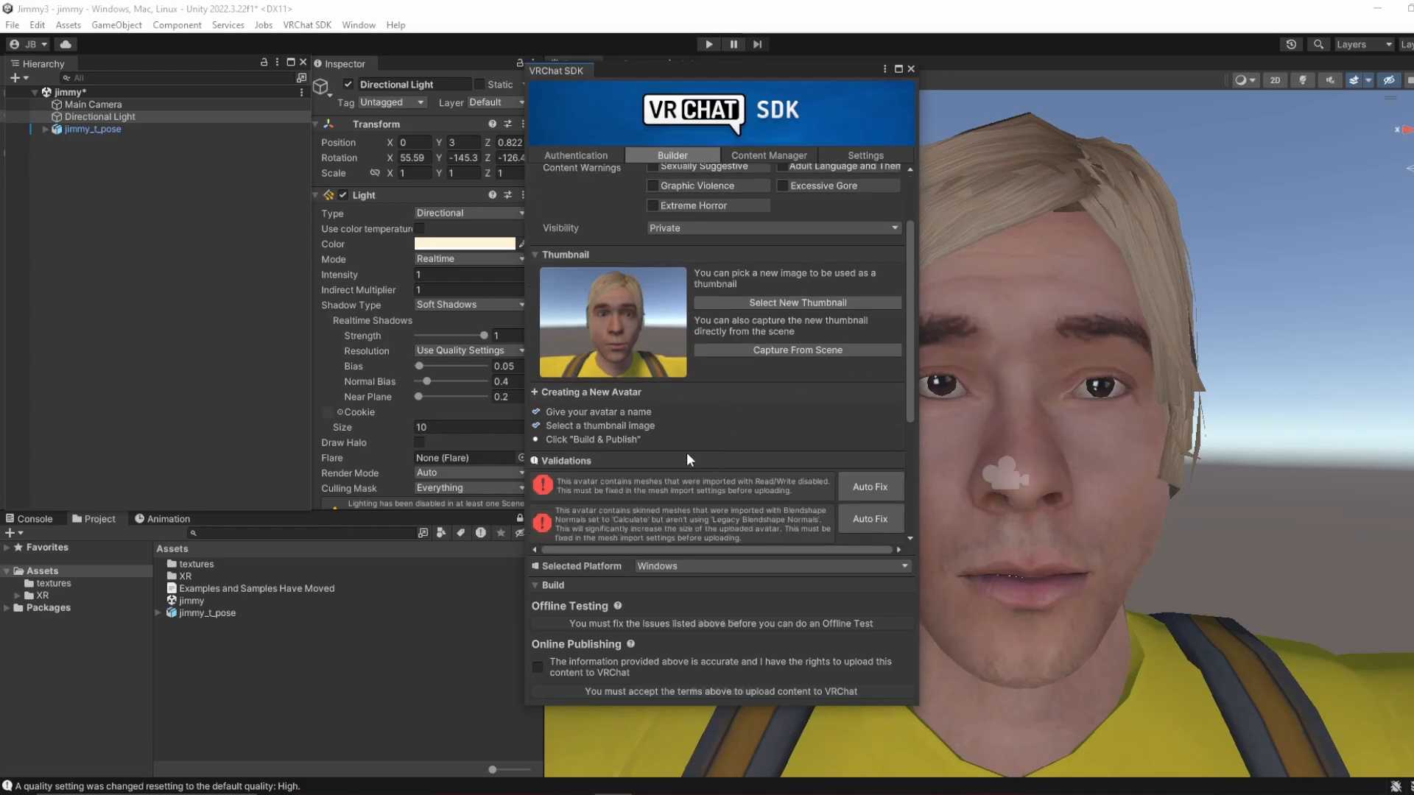
scroll(651, 441, down, 1)
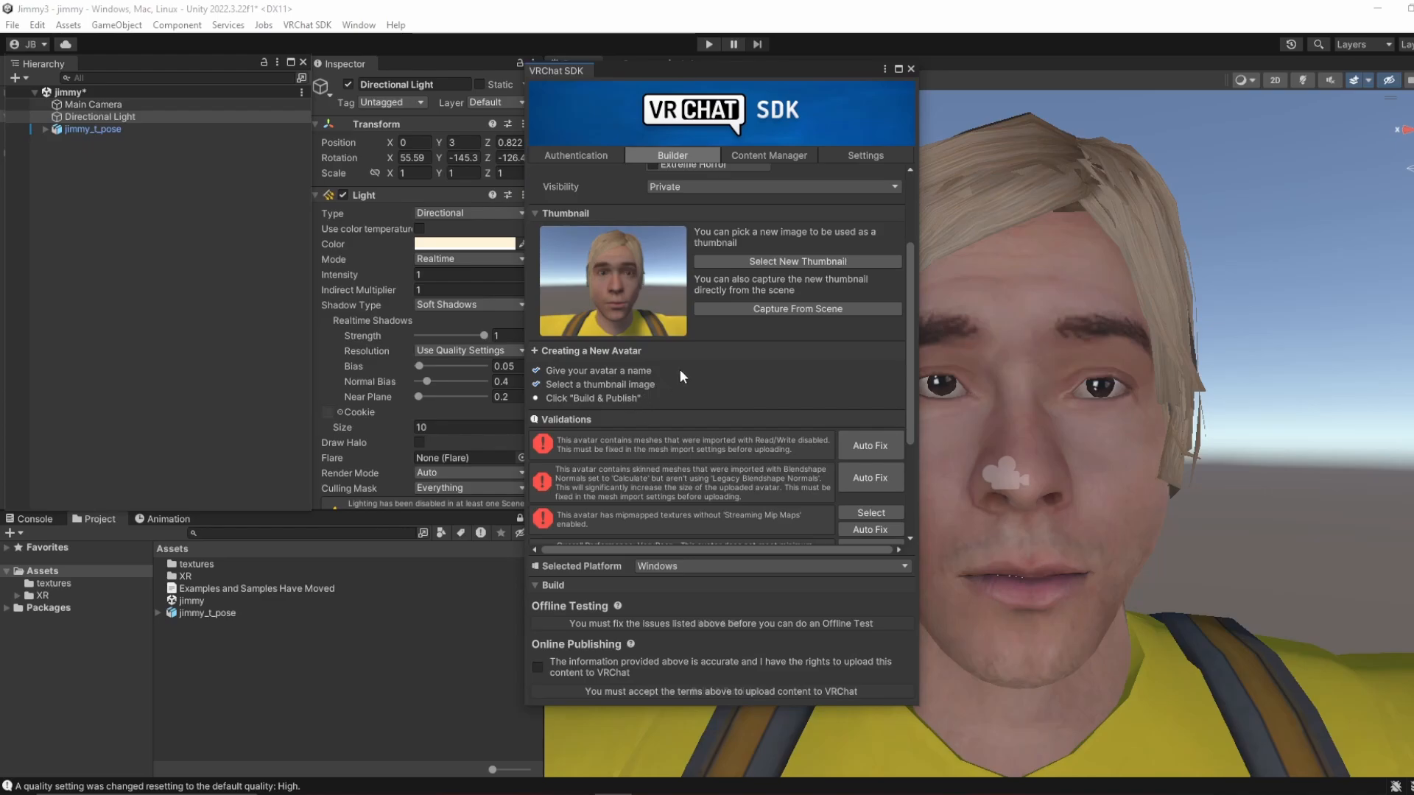
scroll(692, 365, down, 3)
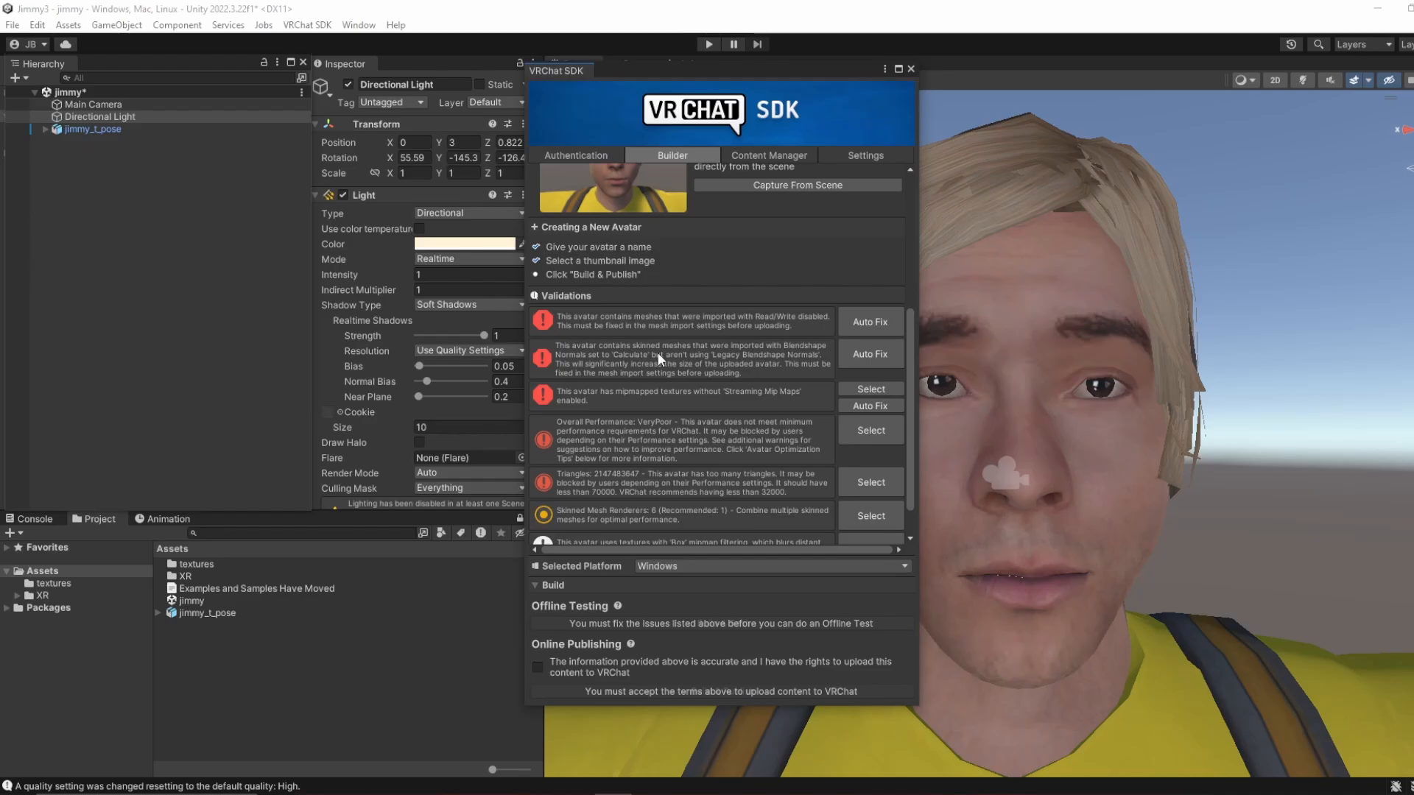
click(871, 335)
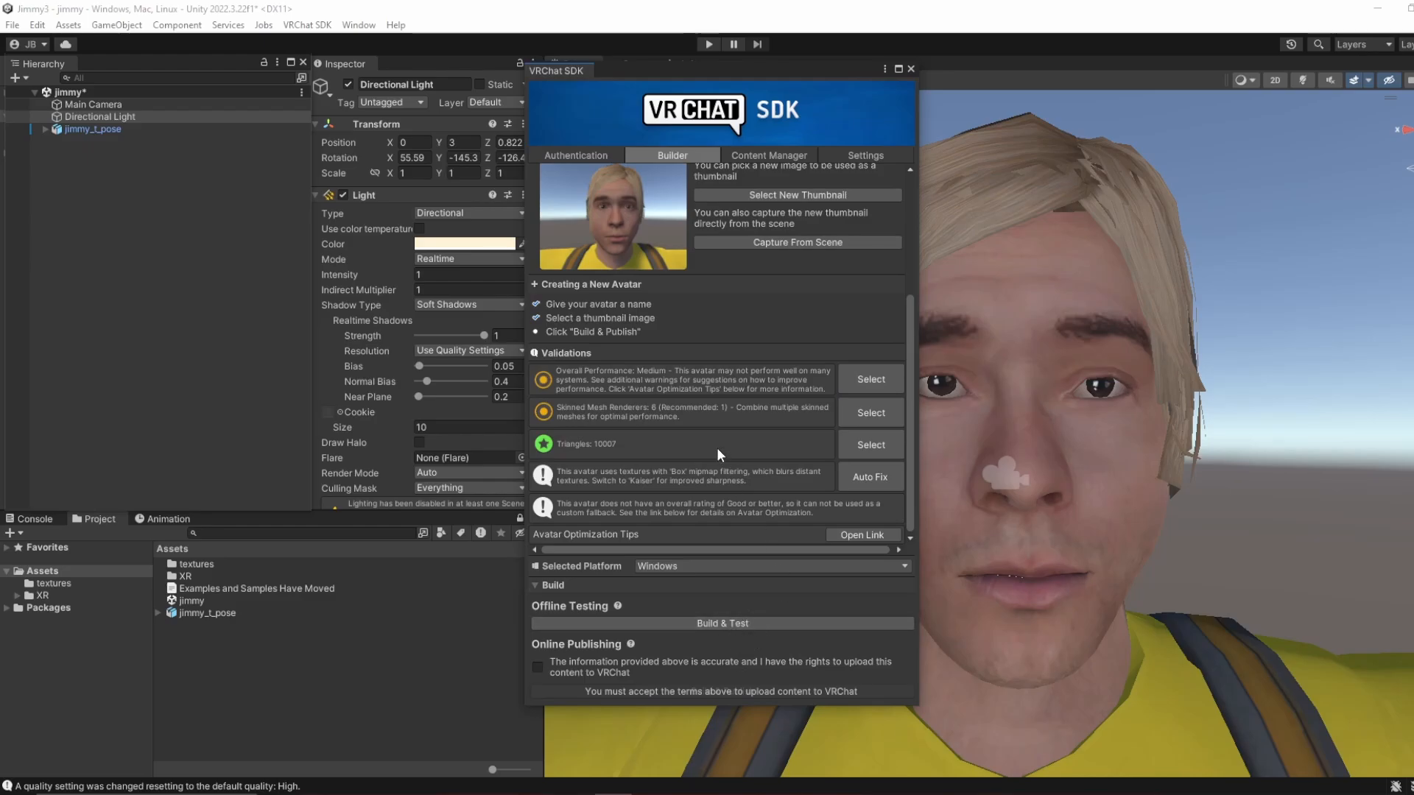
Step: Auto-fix the validation notice about textures with Box mipmap filtering, switching them to Kaiser
scroll(718, 448, up, 3)
scroll(647, 436, down, 3)
click(849, 485)
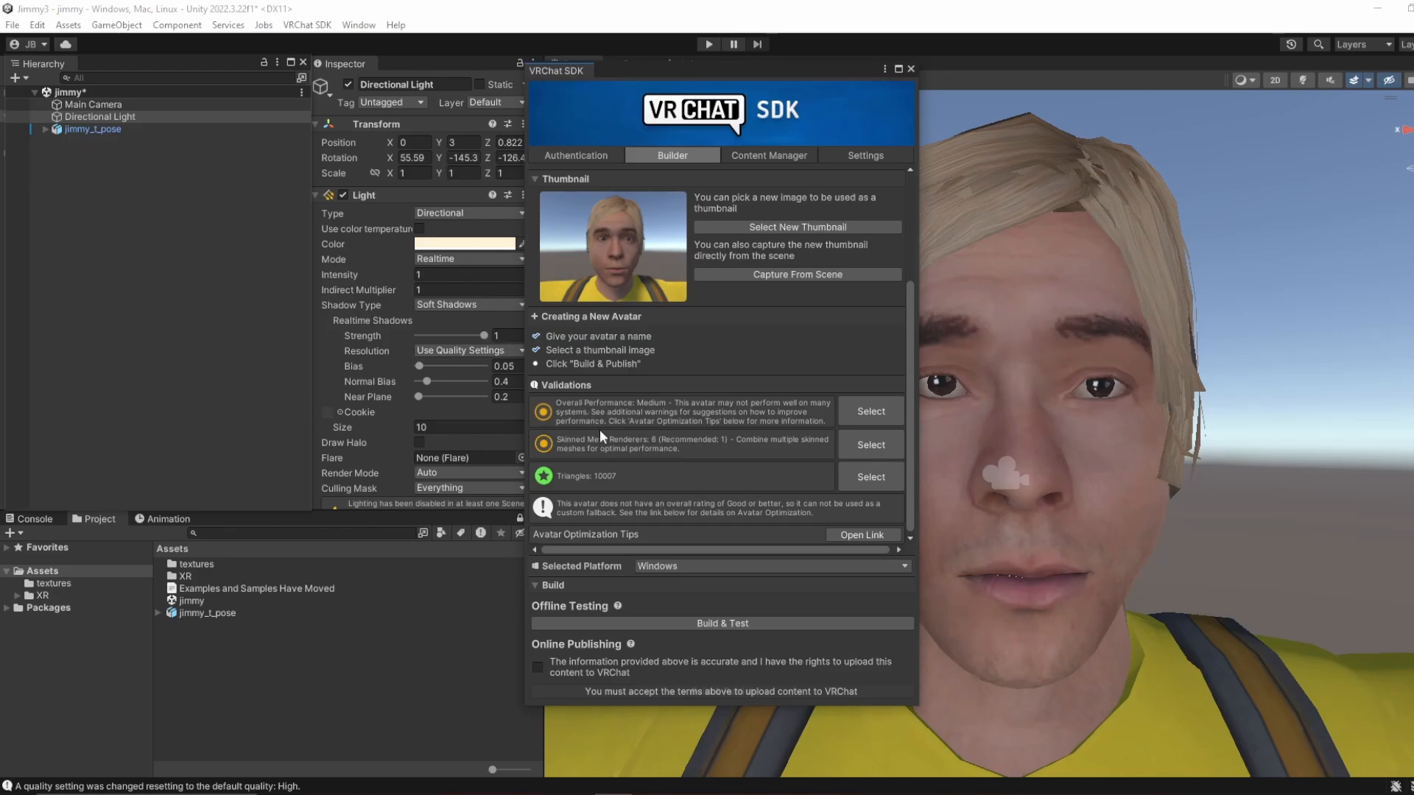
Step: Keep Windows as the target platform and build the jimmy_t_pose avatar for offline testing
click(685, 568)
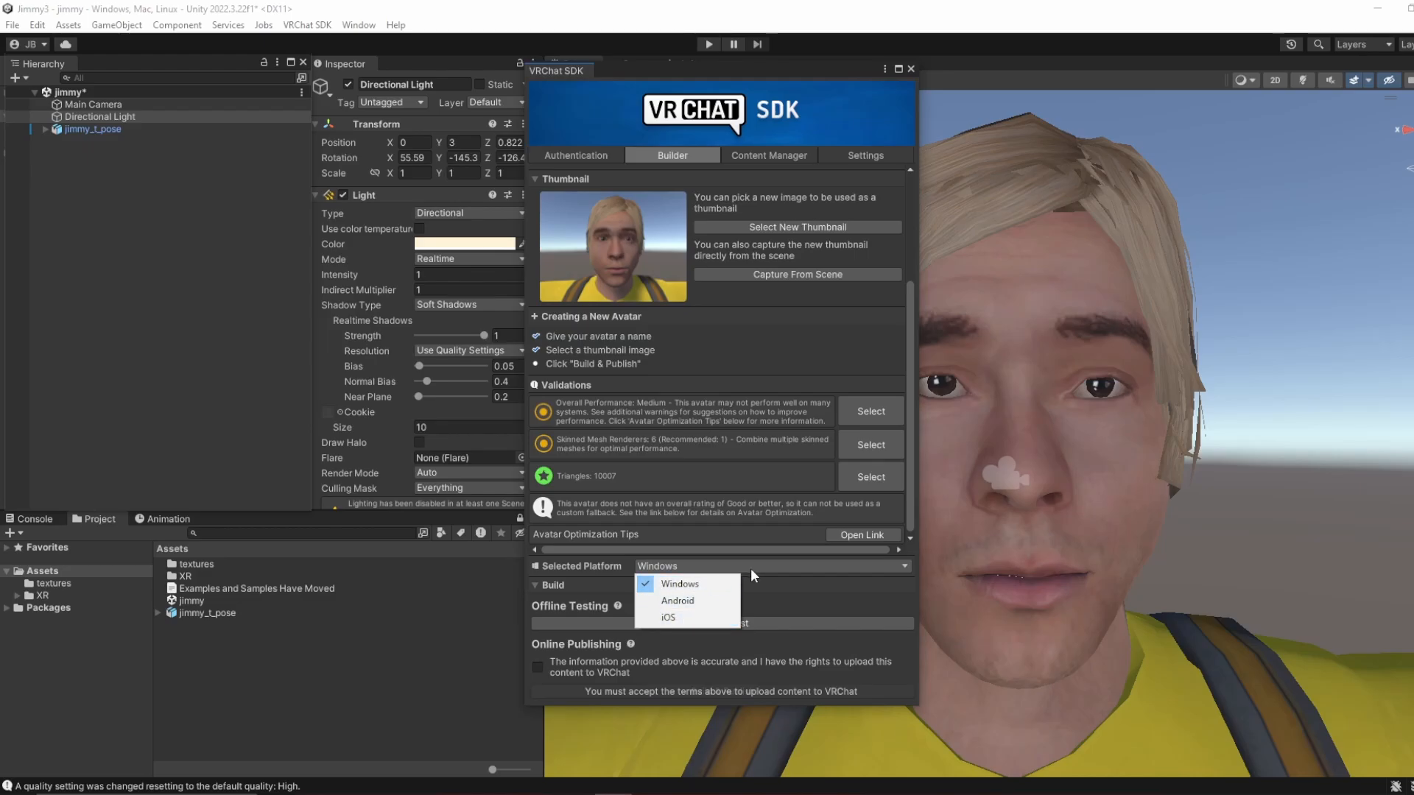
click(795, 586)
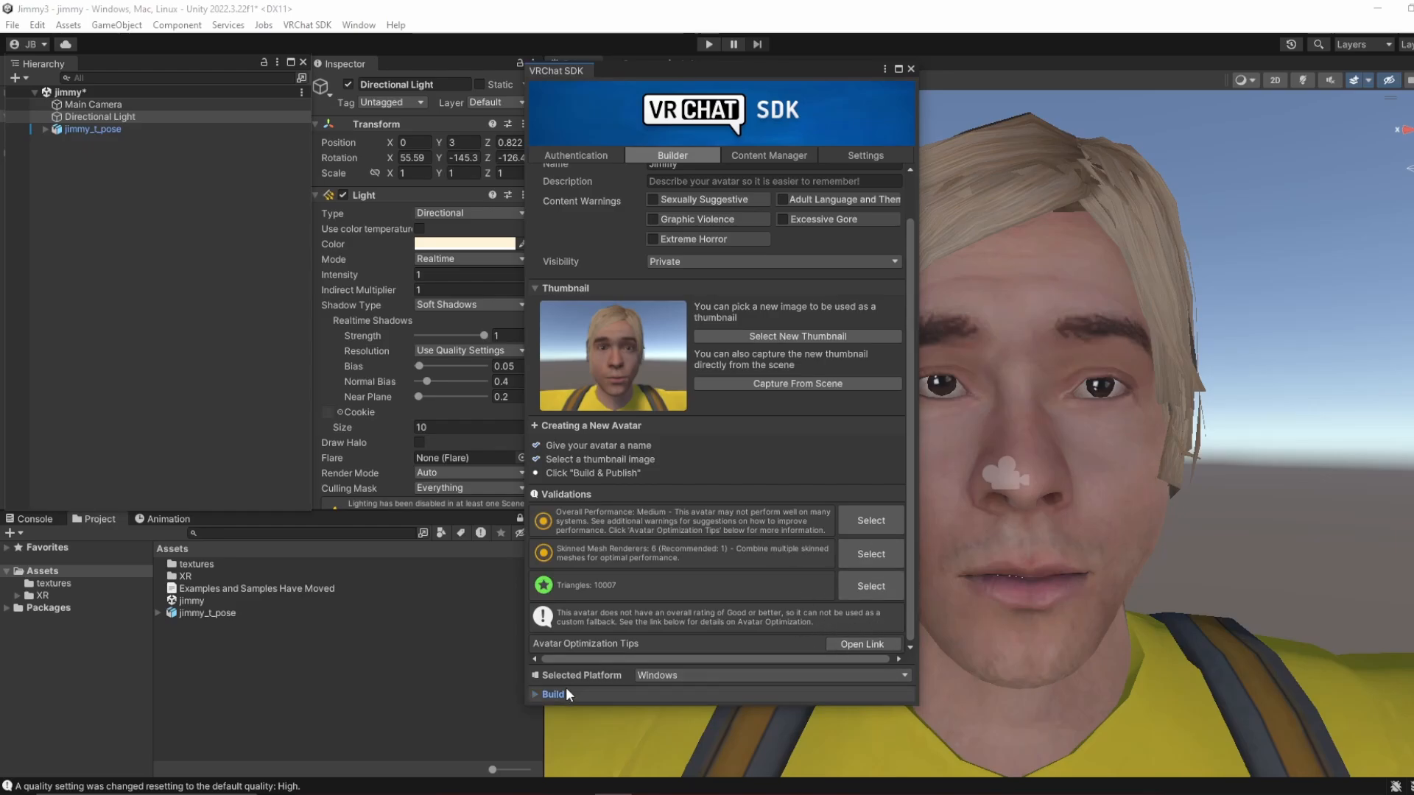
click(534, 694)
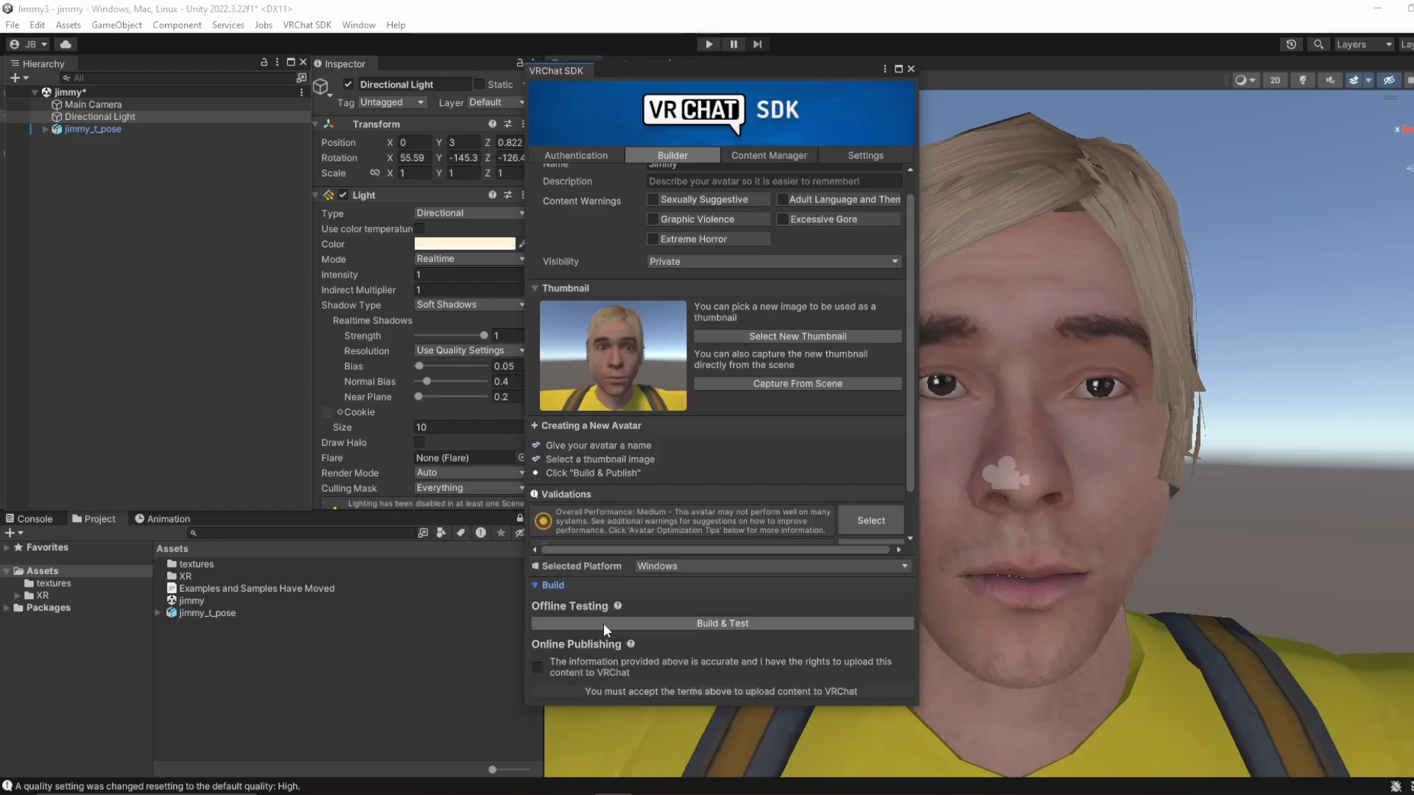
click(653, 623)
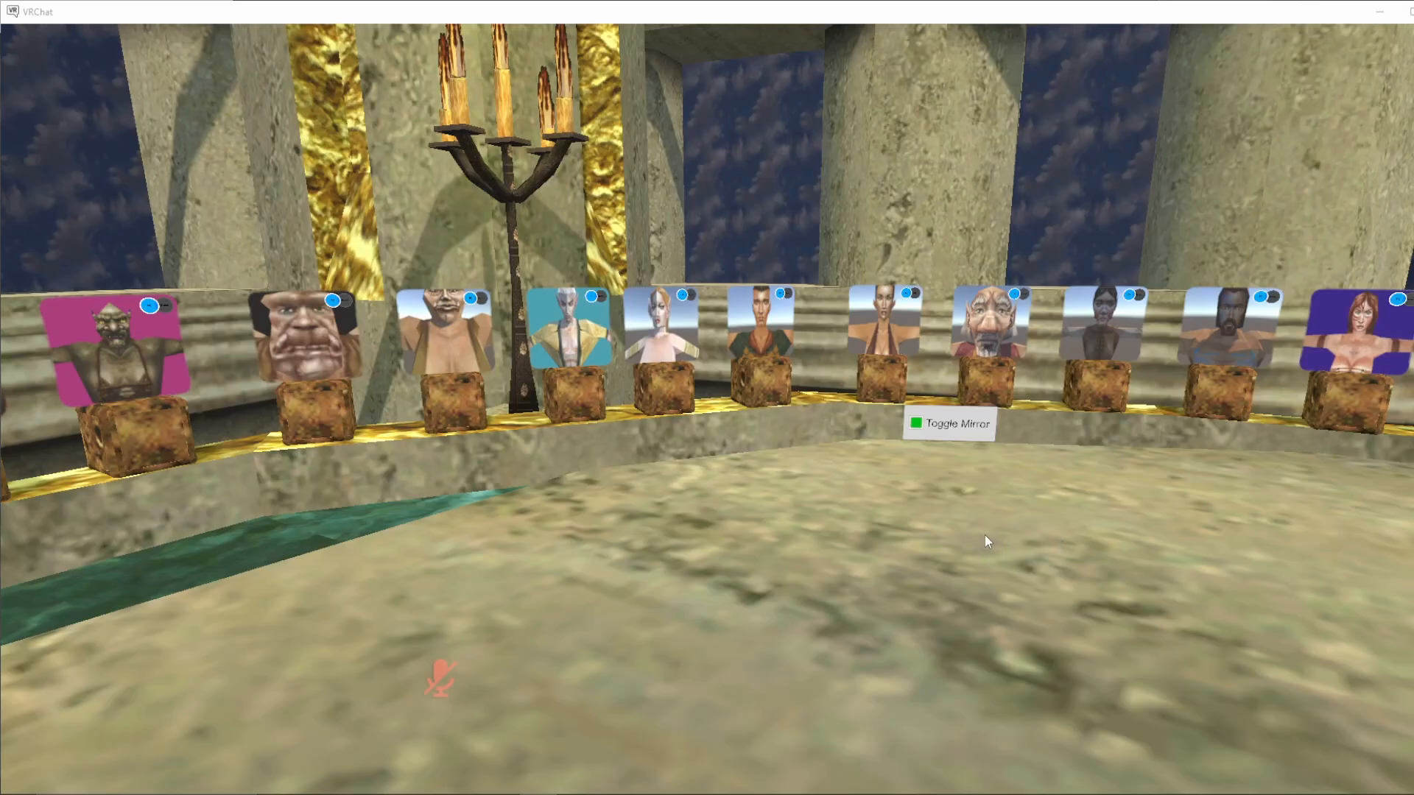
Step: Switch to VRChat, find SDK: jimmy_t_pose among the Other avatars and change into it
click(897, 580)
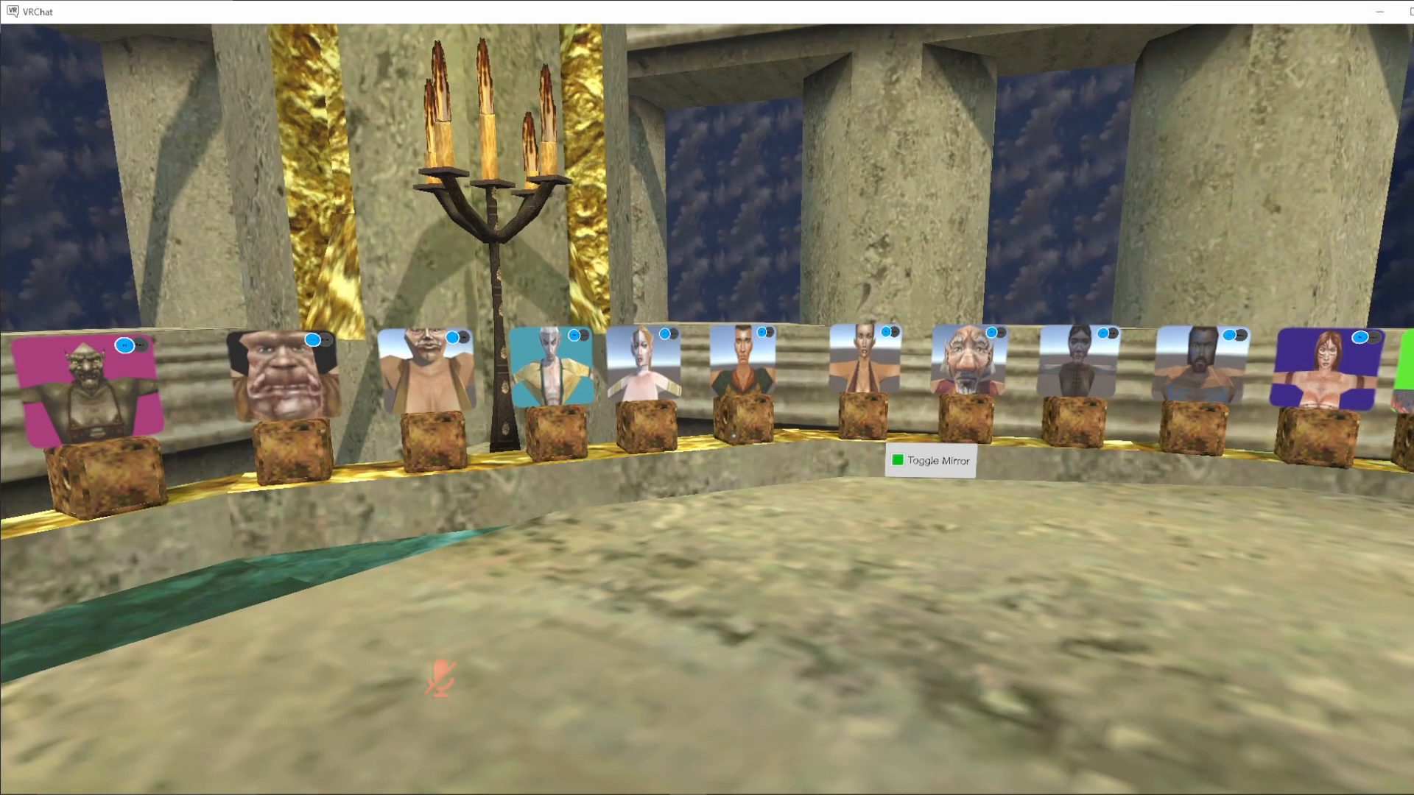
key(Escape)
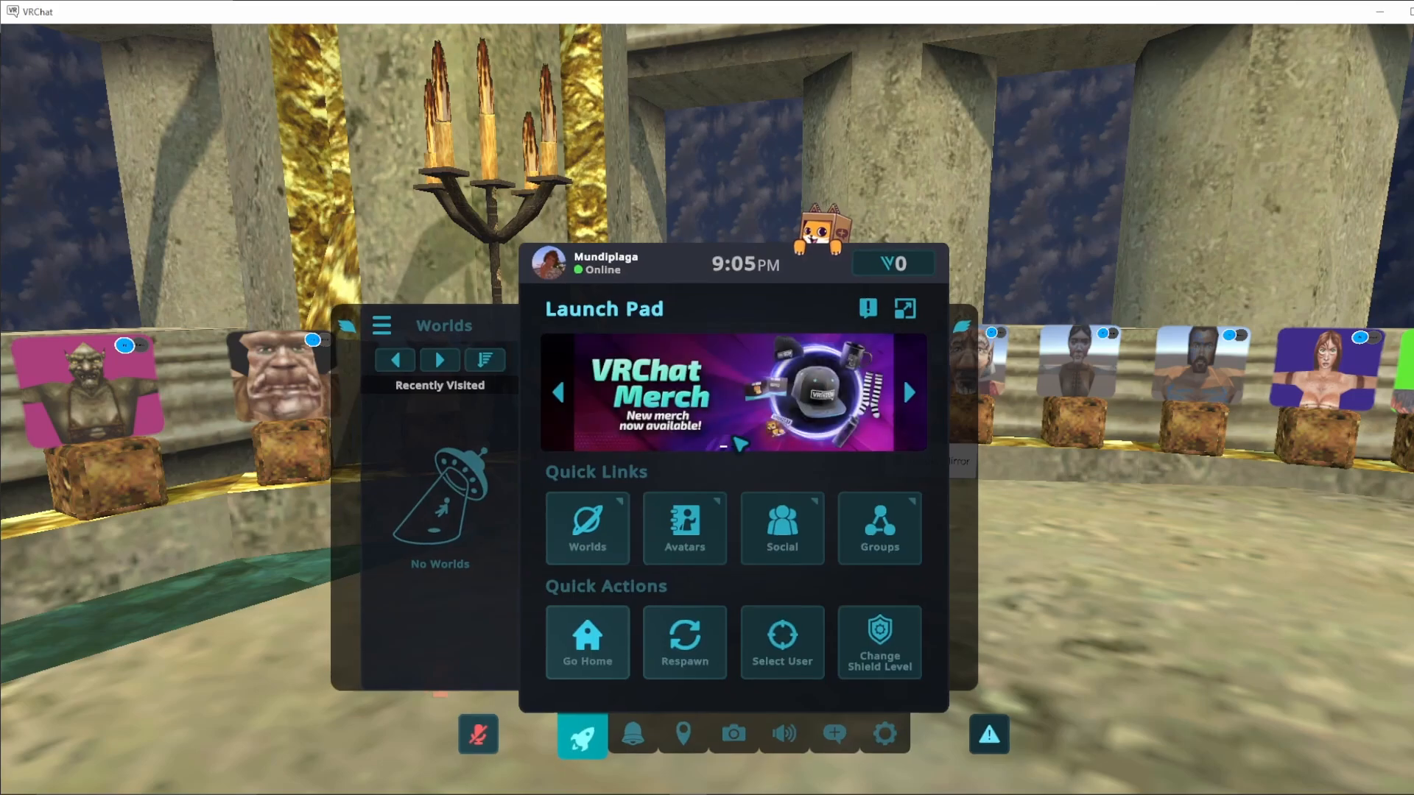
click(696, 545)
scroll(383, 519, down, 3)
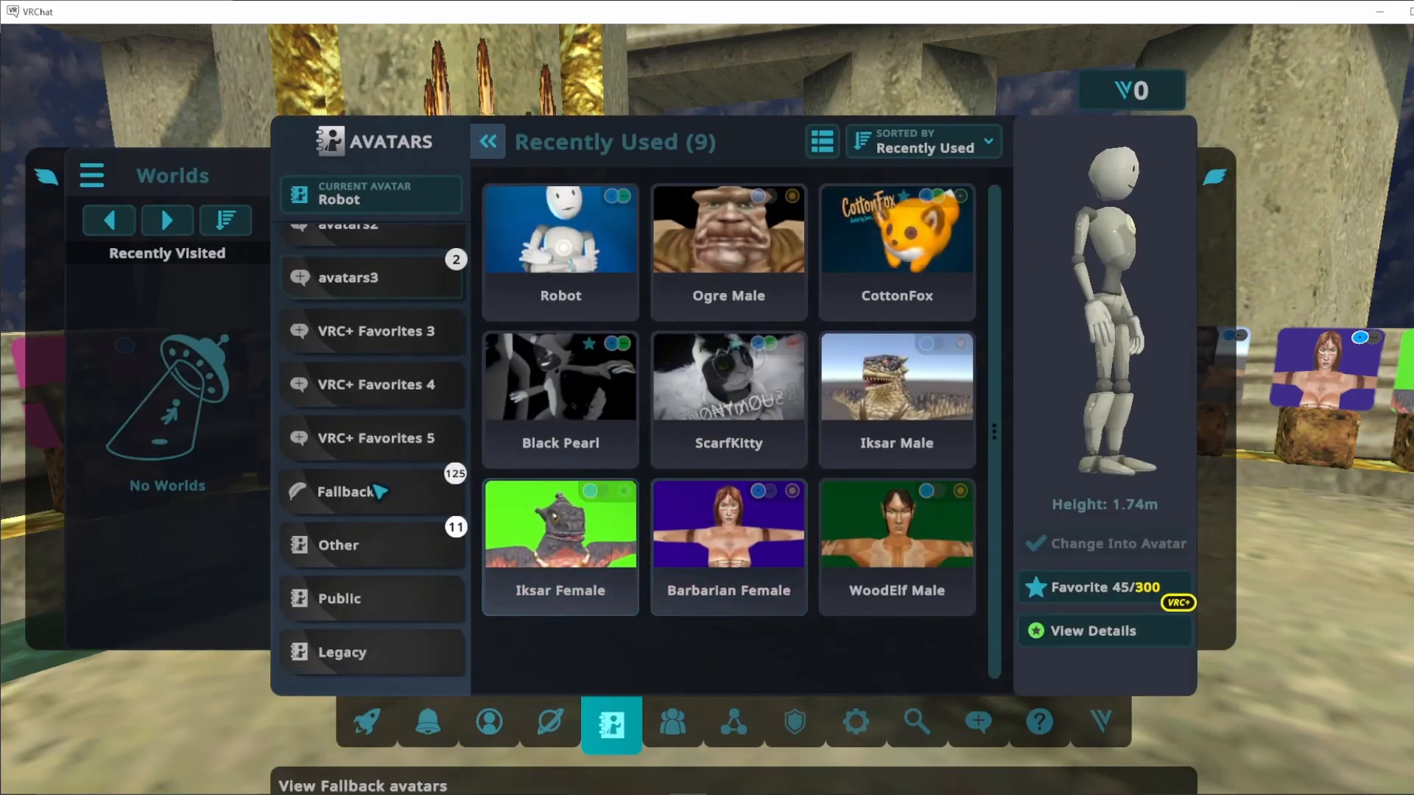
click(388, 558)
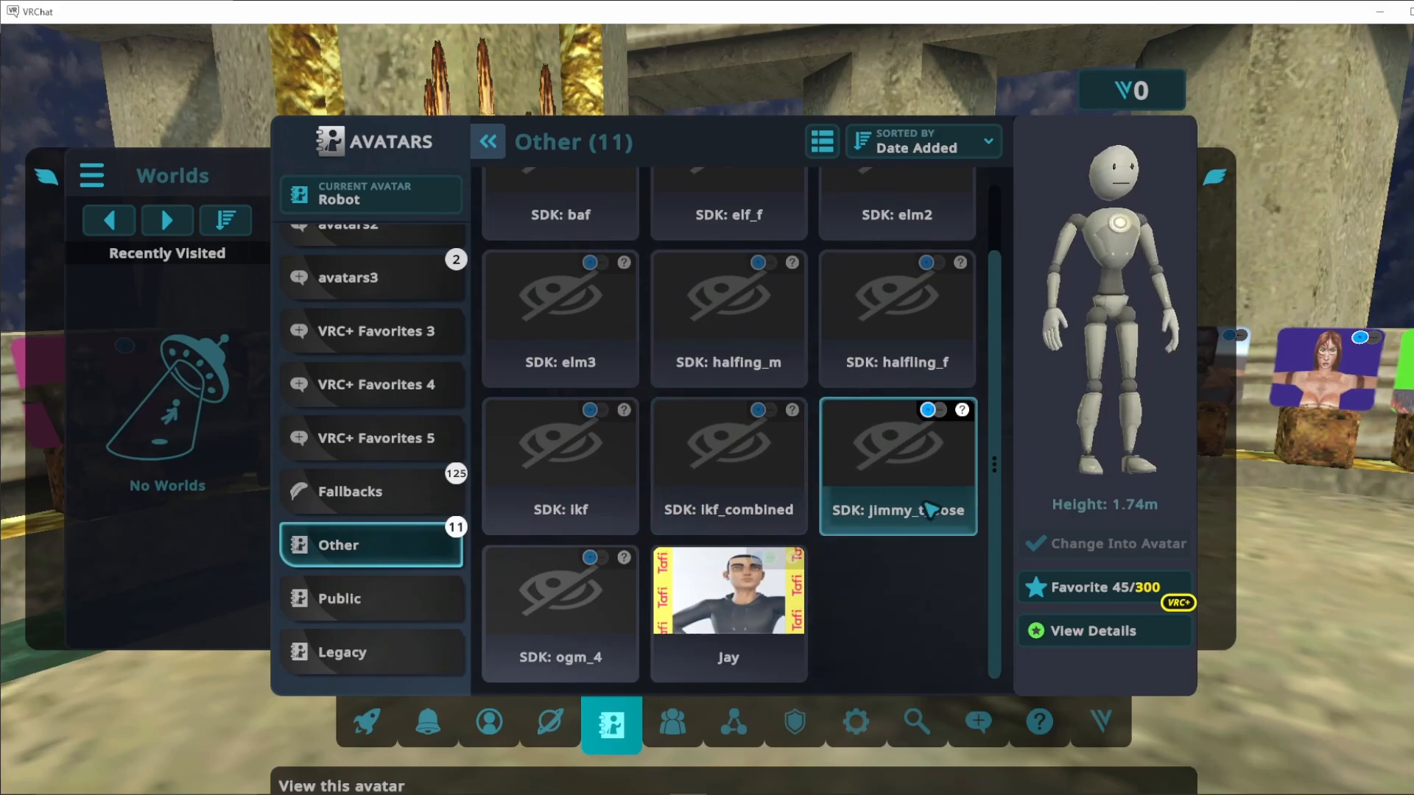
scroll(909, 495, up, 1)
scroll(886, 364, down, 1)
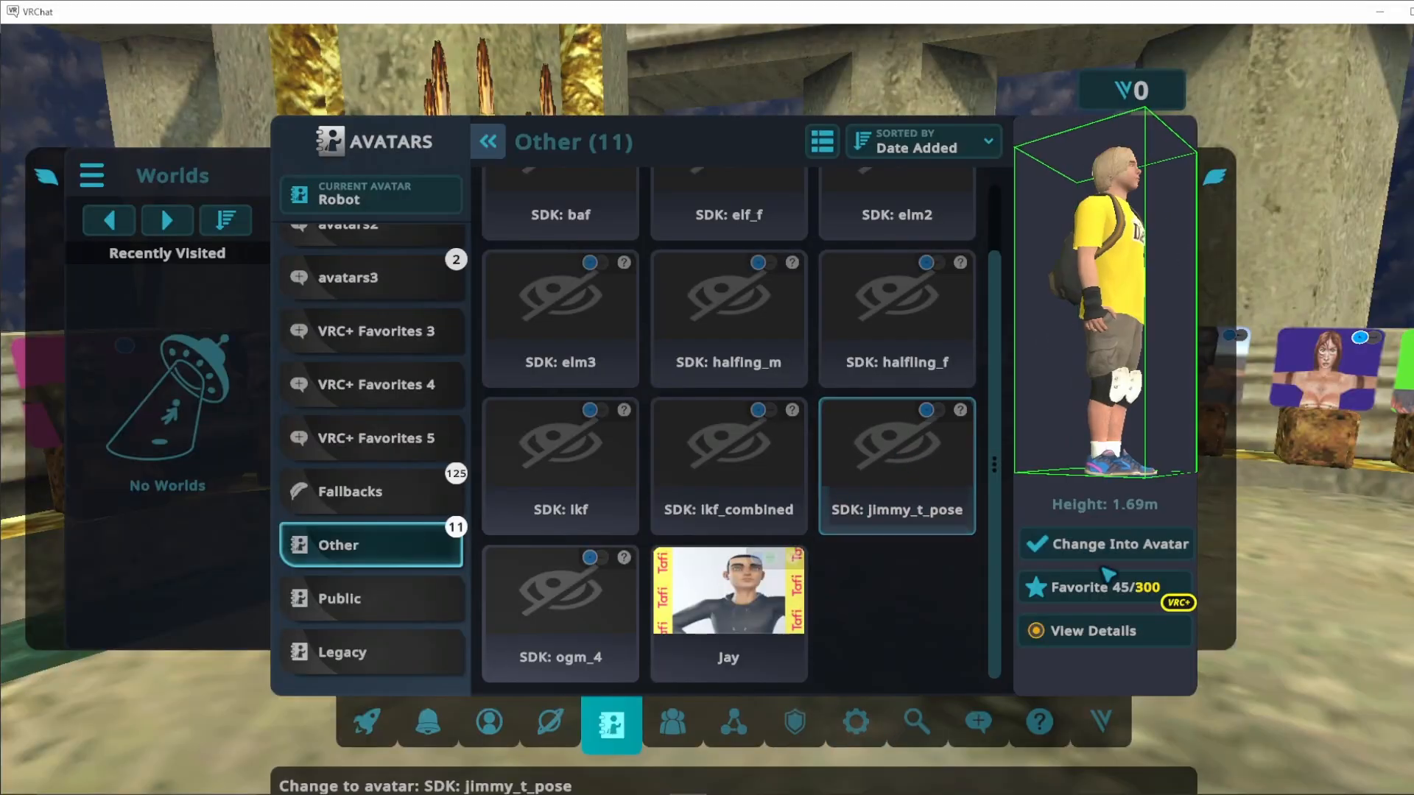
click(1109, 551)
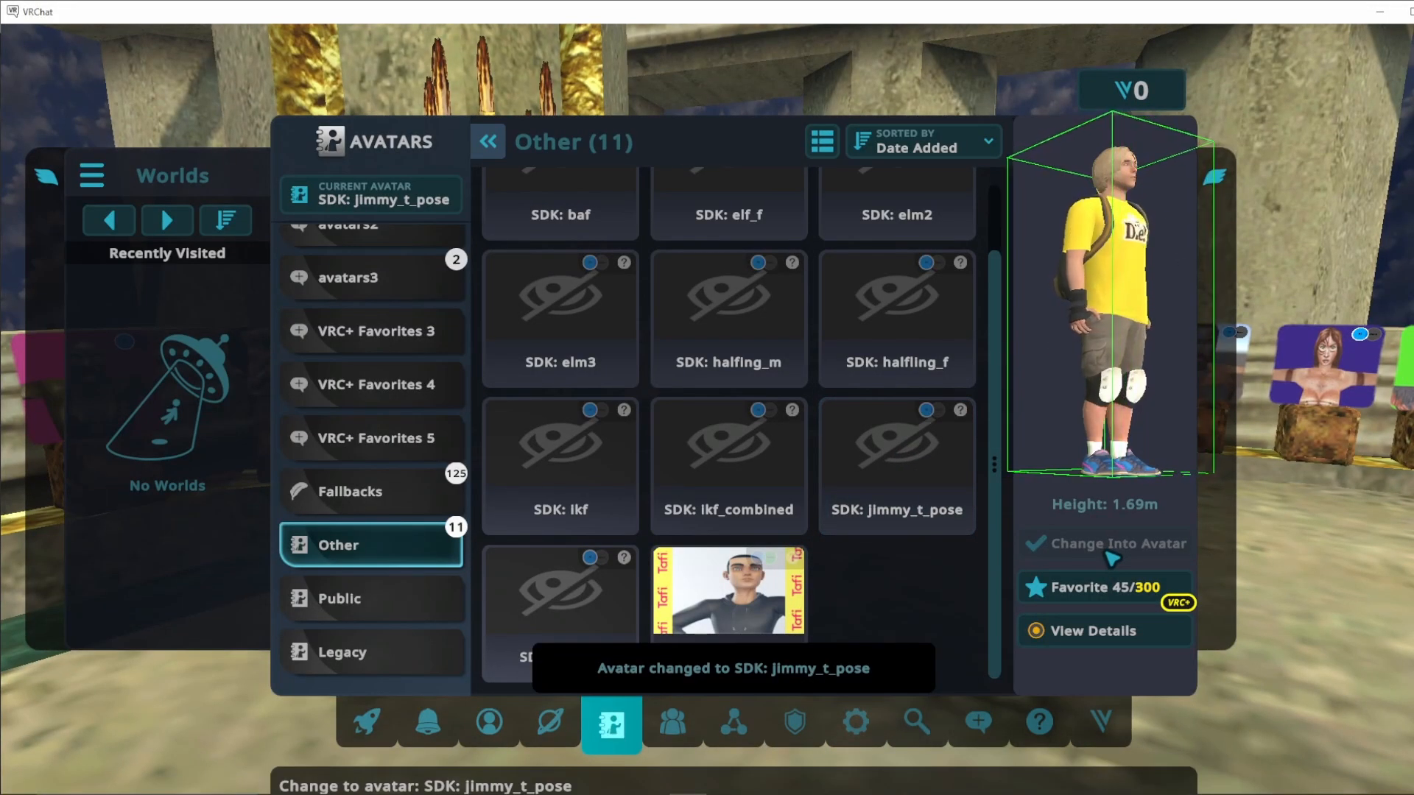
Step: Leave the avatar menu, walk up to the mirror switch and turn the mirror on
key(Escape)
key(w)
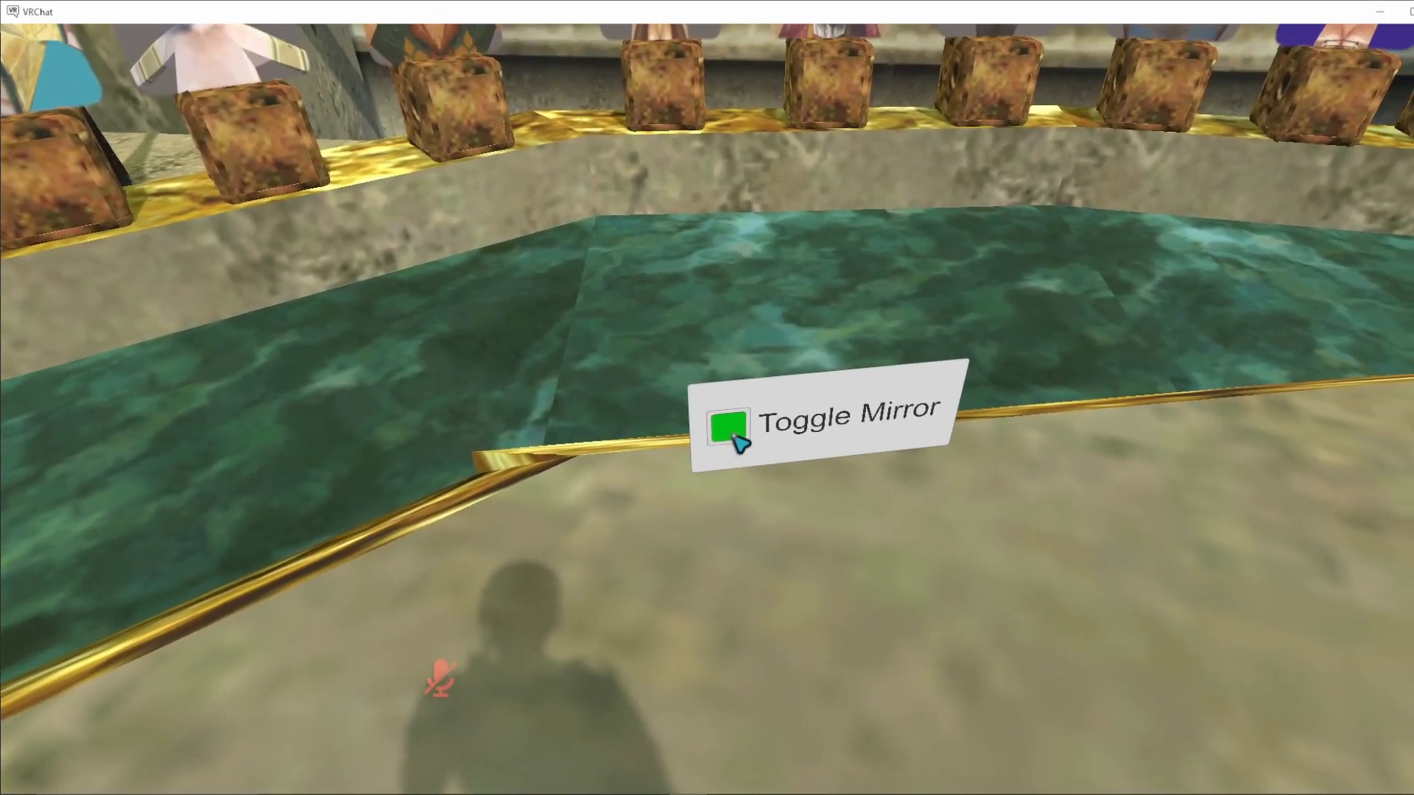
click(732, 442)
key(d)
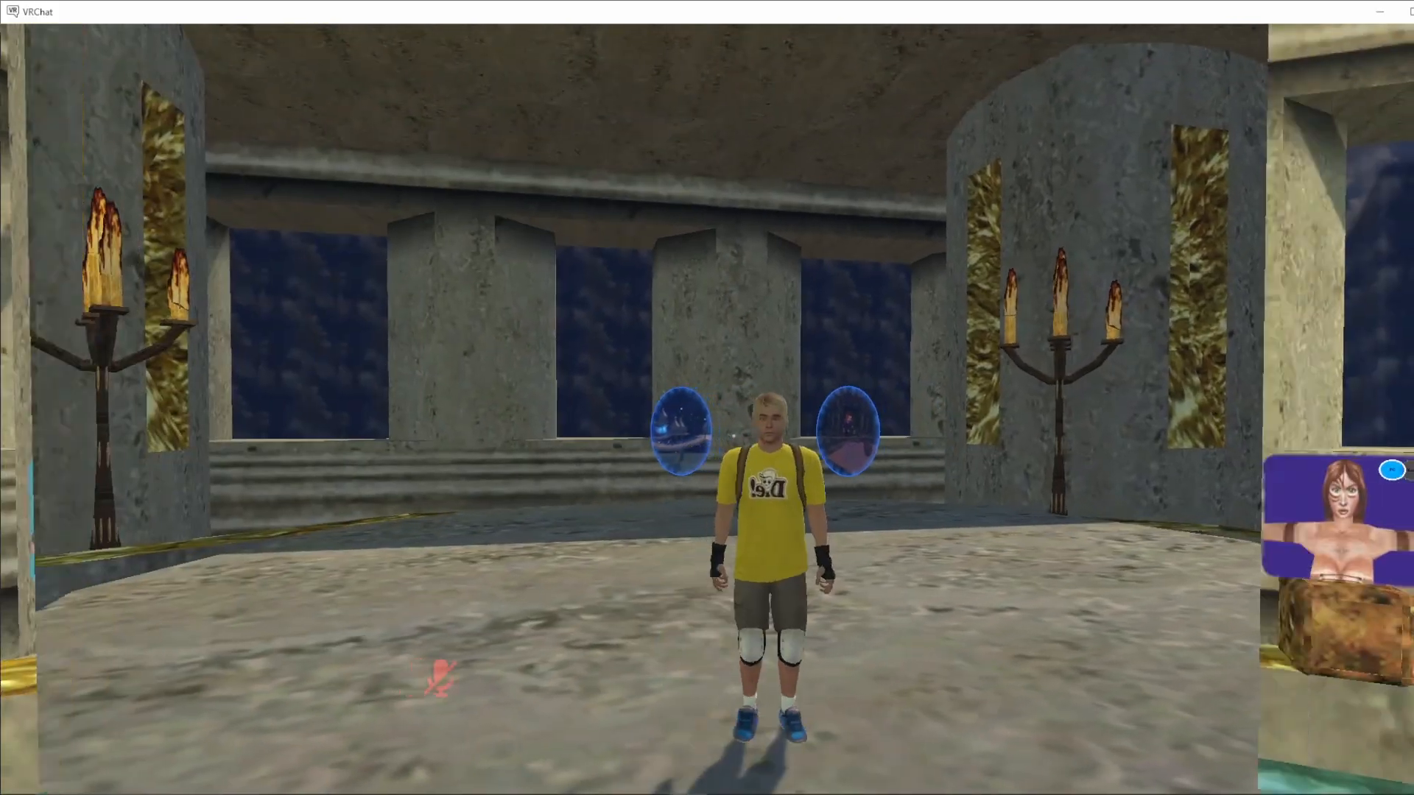
Step: Test the avatar's rig in front of the mirror by walking around, crouching, standing up and playing an emote
key(s)
key(a)
key(w)
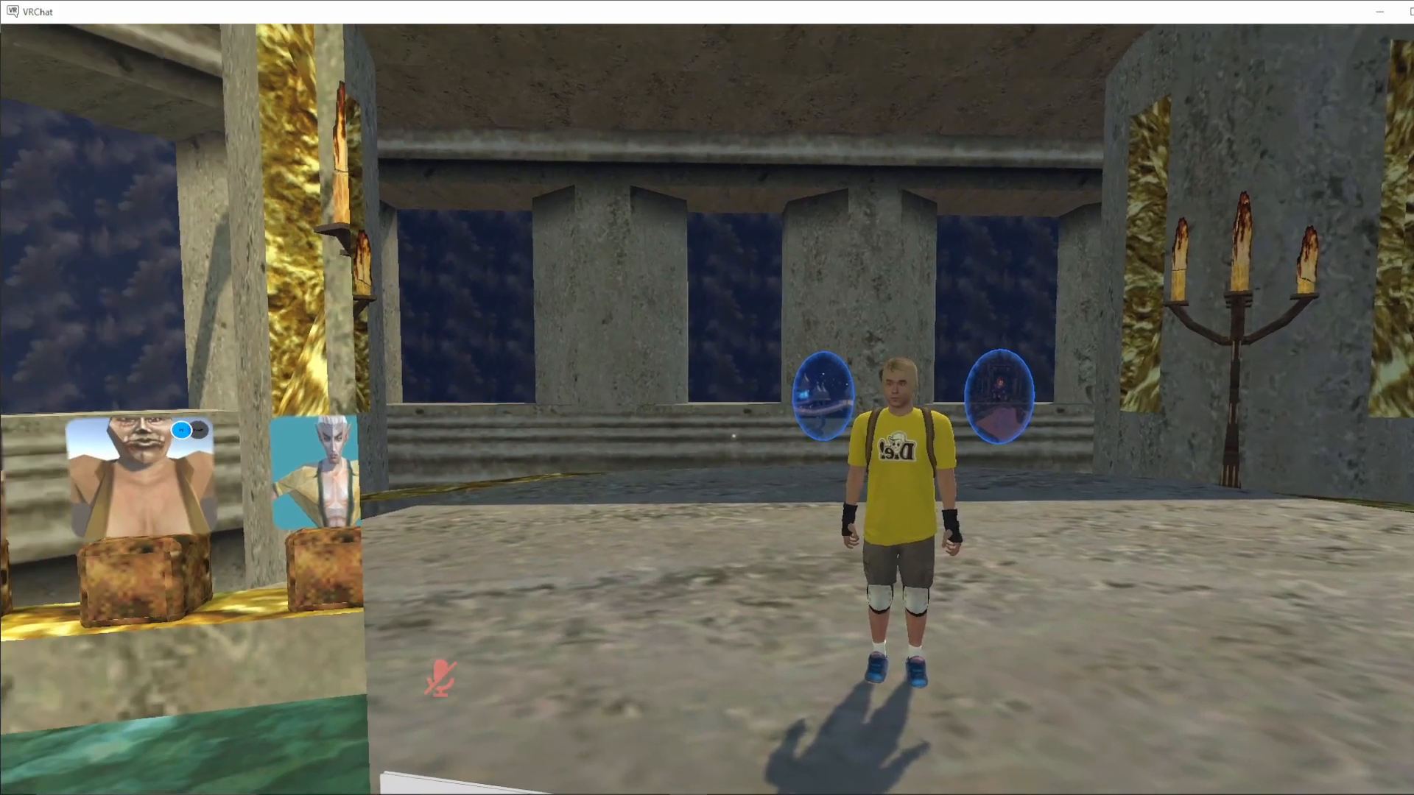
key(c)
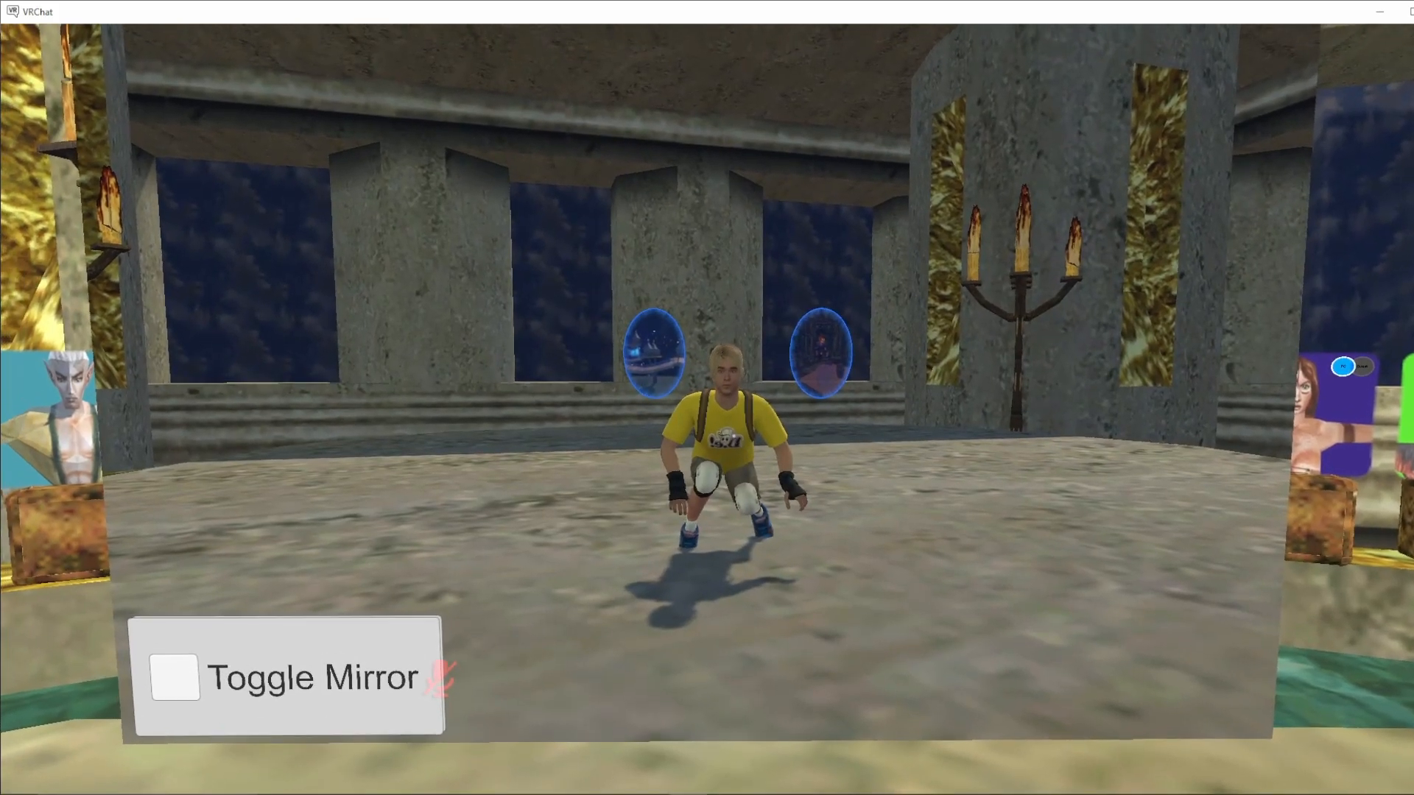
key(c)
key(r)
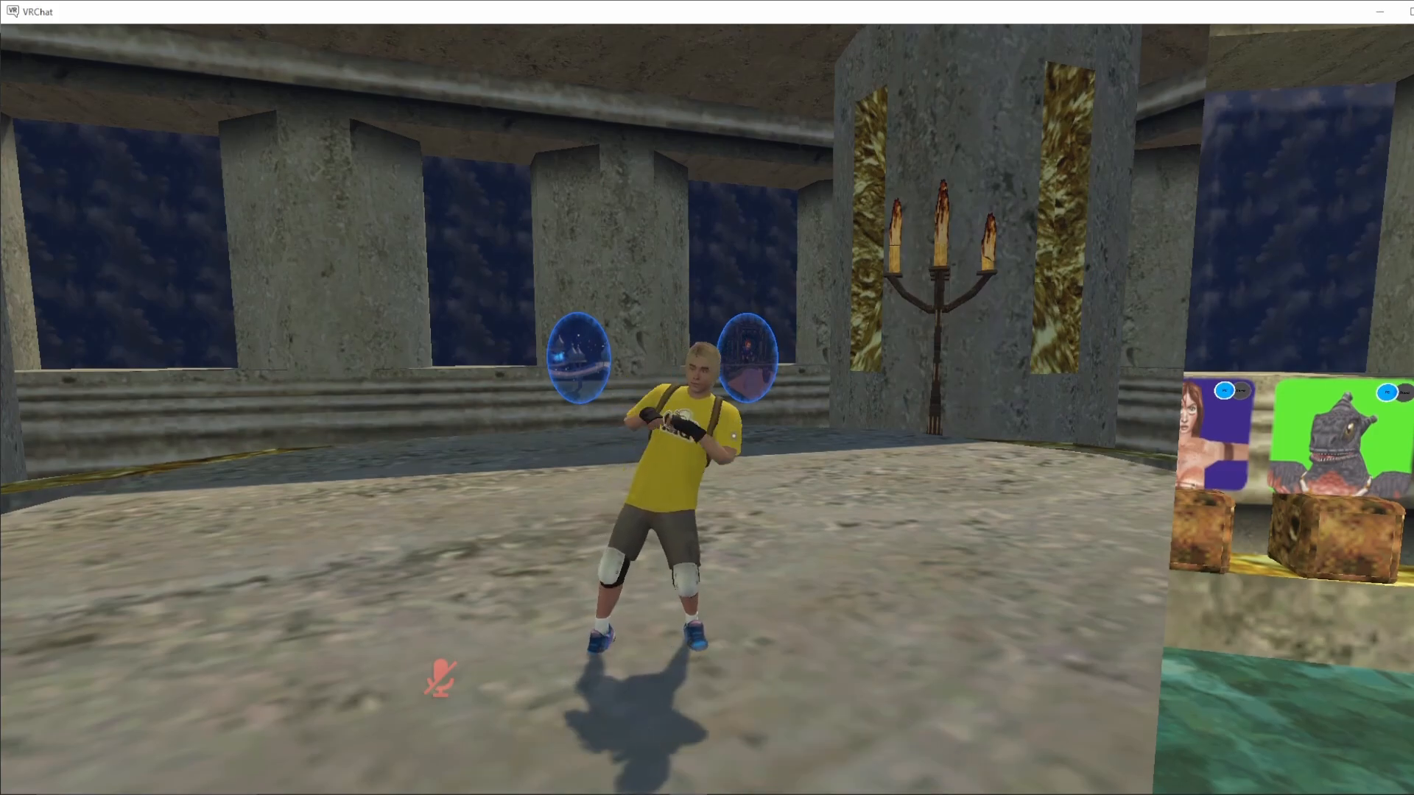
Step: Examine the avatar's face, hair and body in the mirror, both close up and from farther back
key(w)
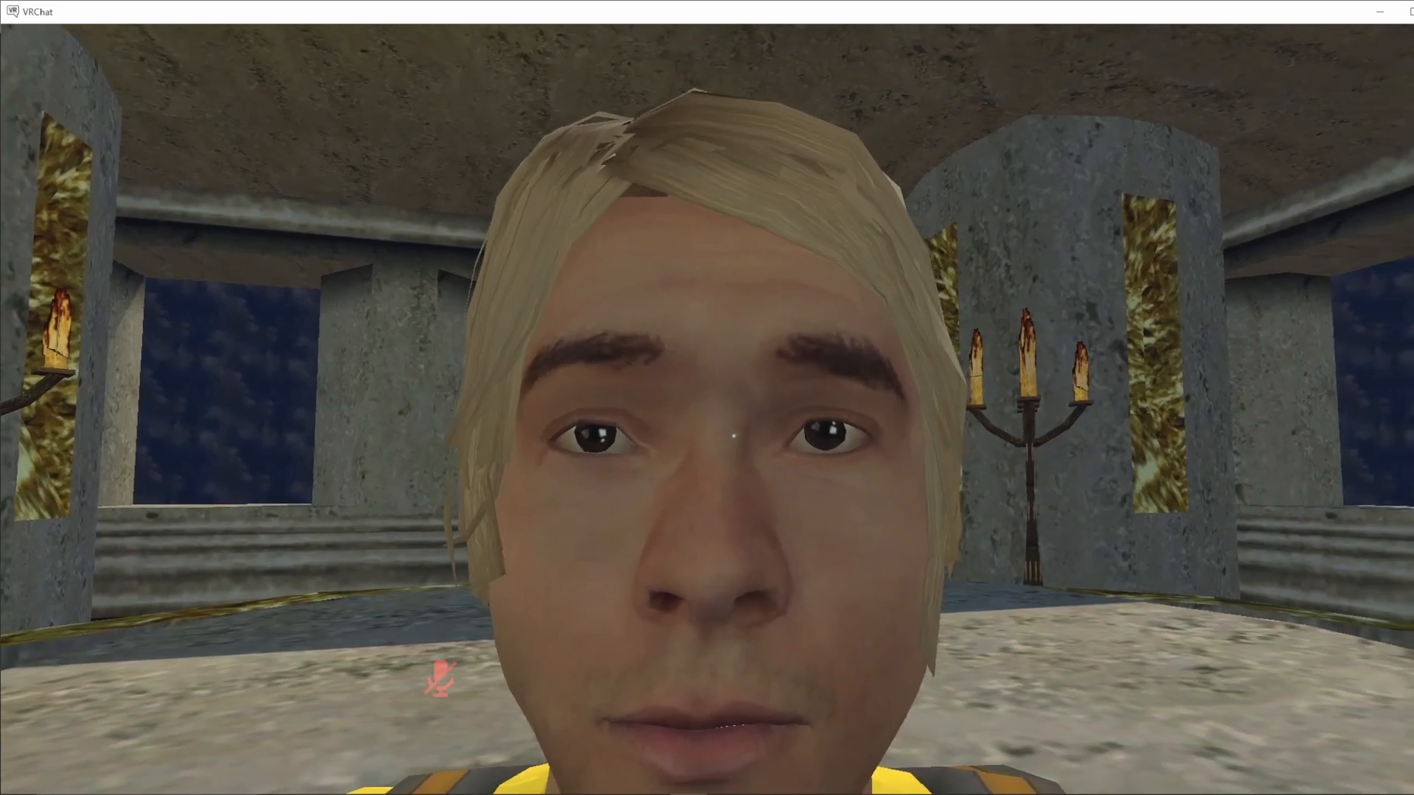
key(s)
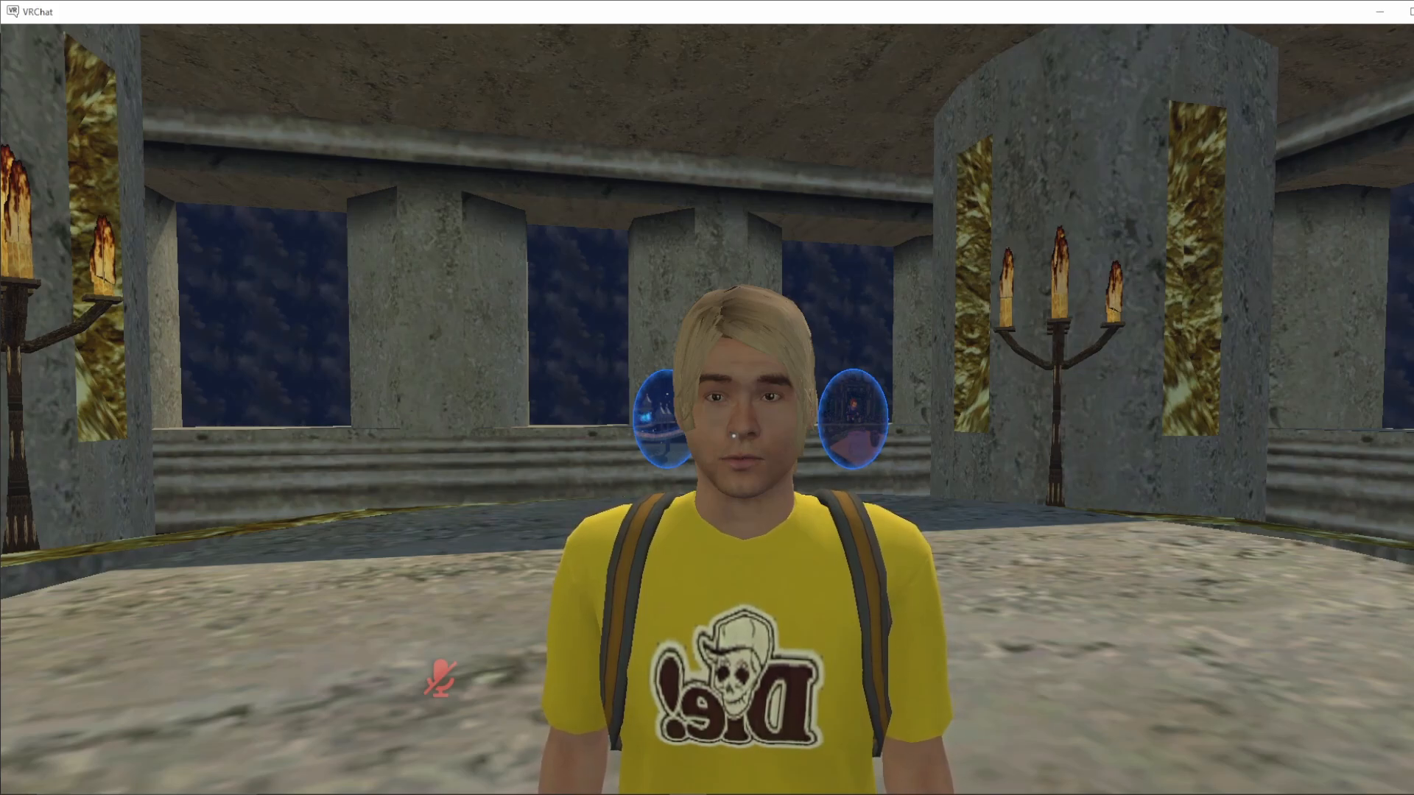
key(s)
key(s)
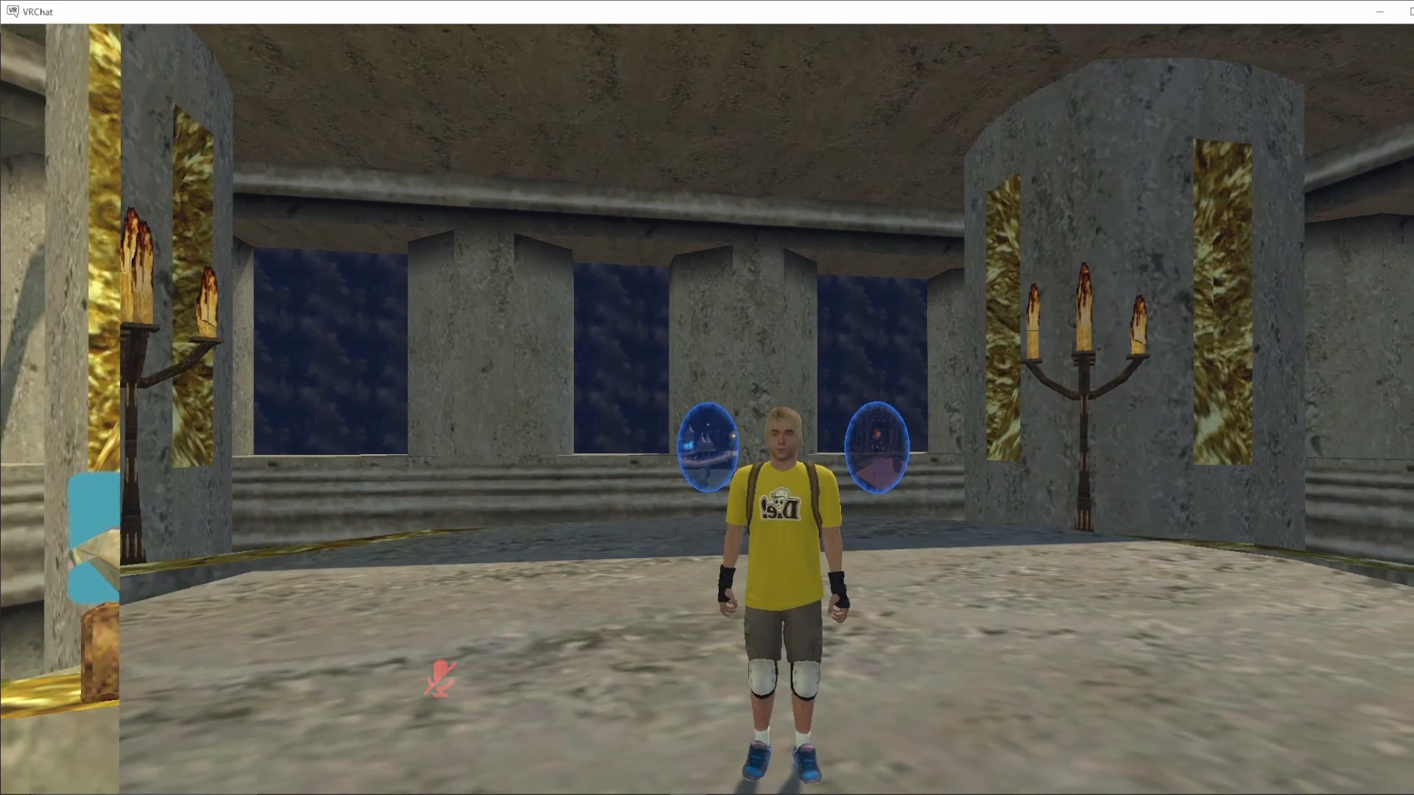
key(w)
key(w)
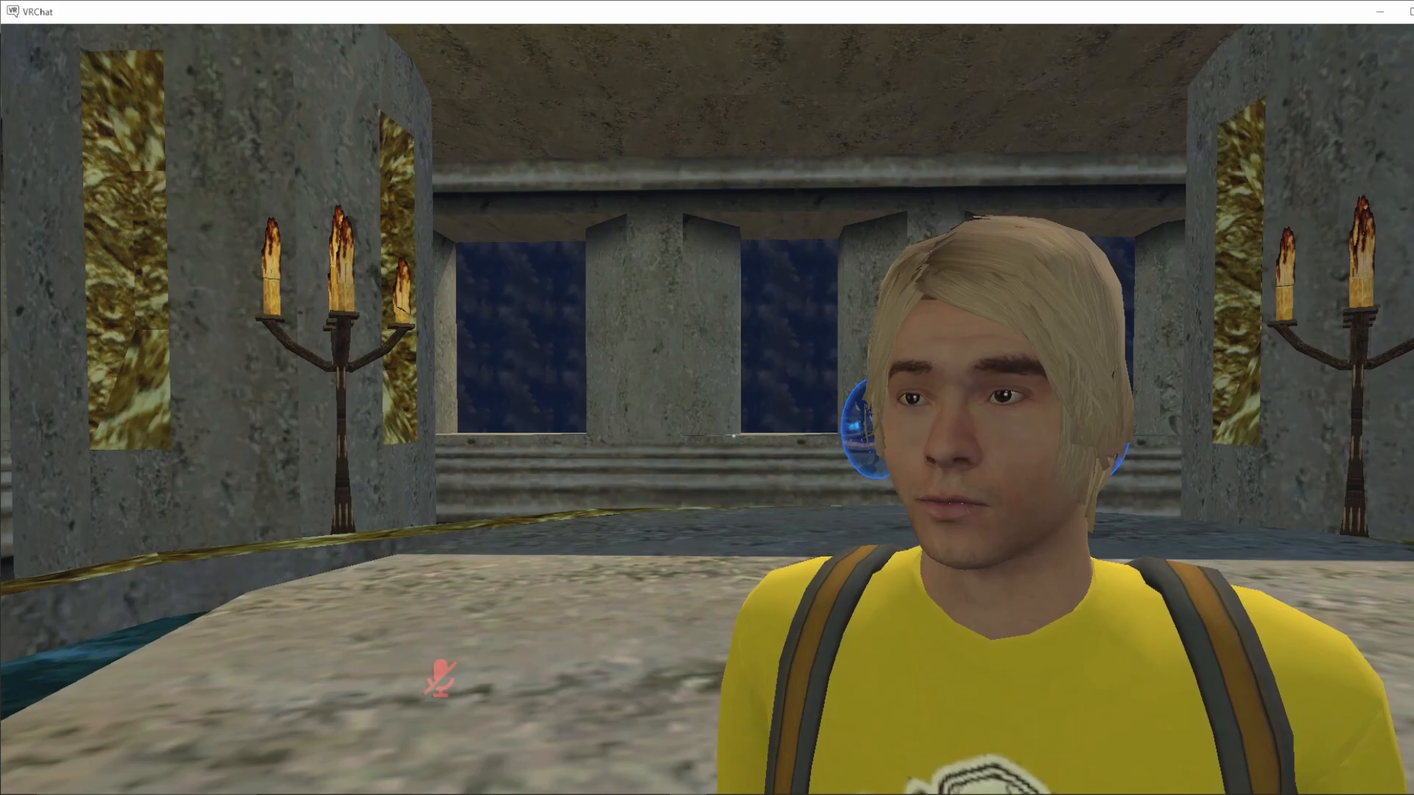
key(s)
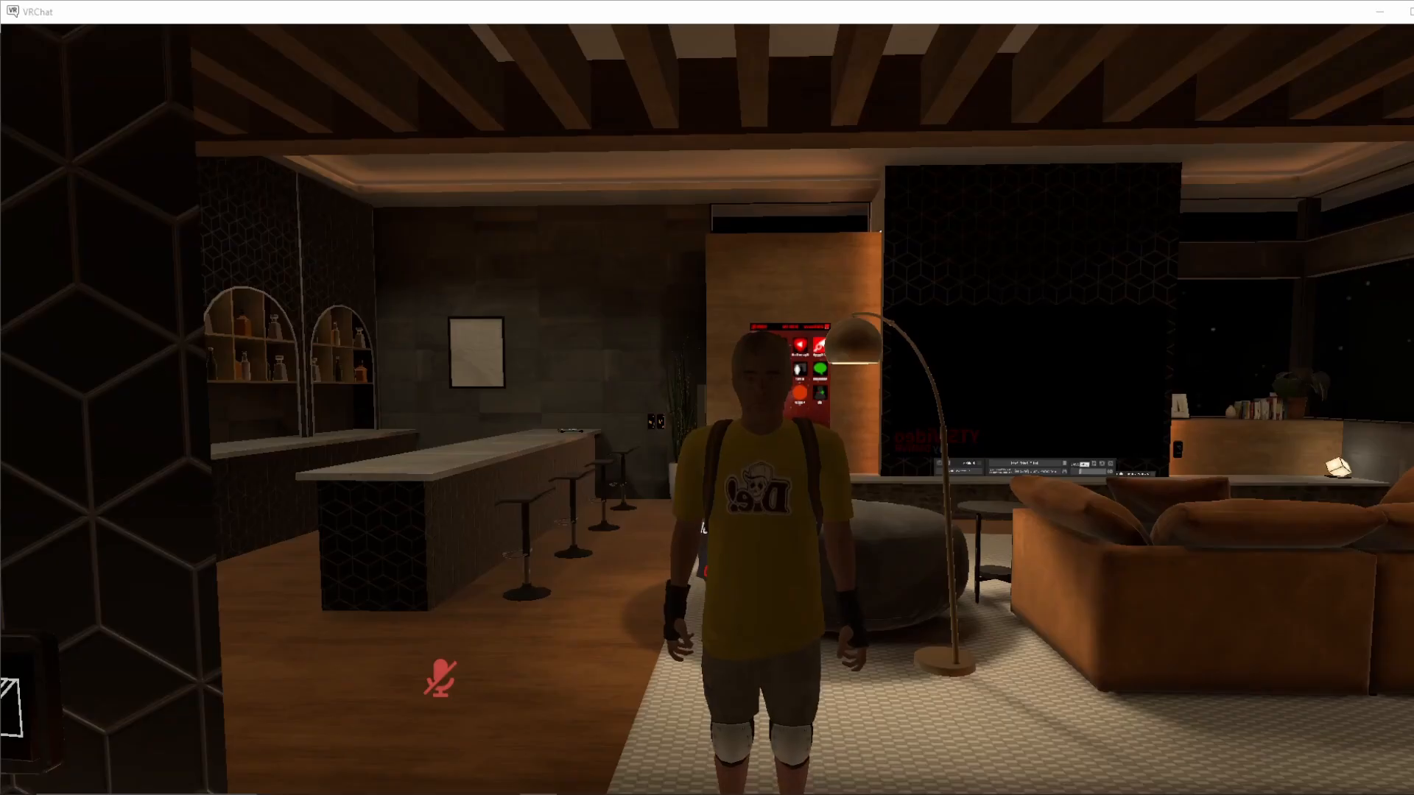
Step: Examine how the avatar's materials respond to dim lighting in the apartment world's mirror, from near and far
click(734, 436)
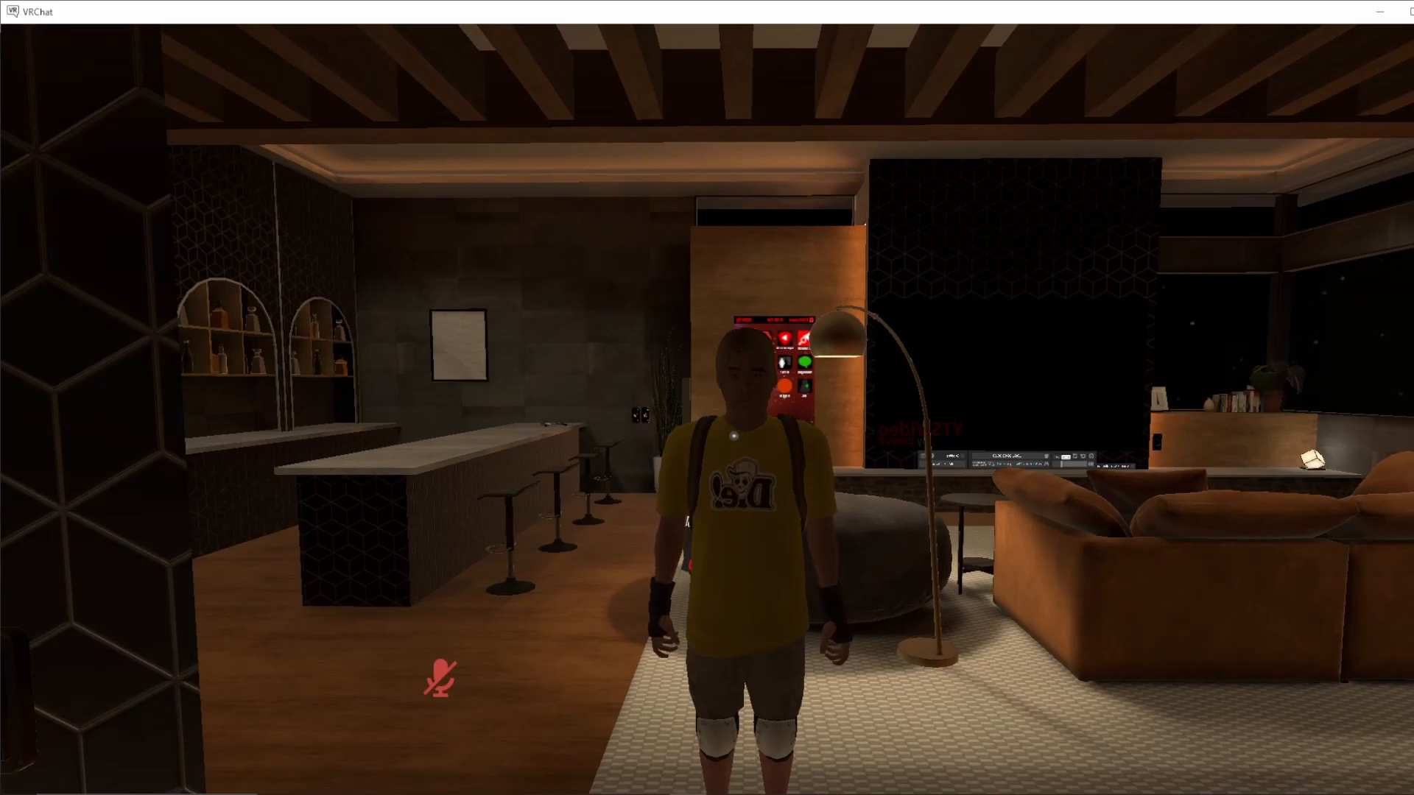
key(w)
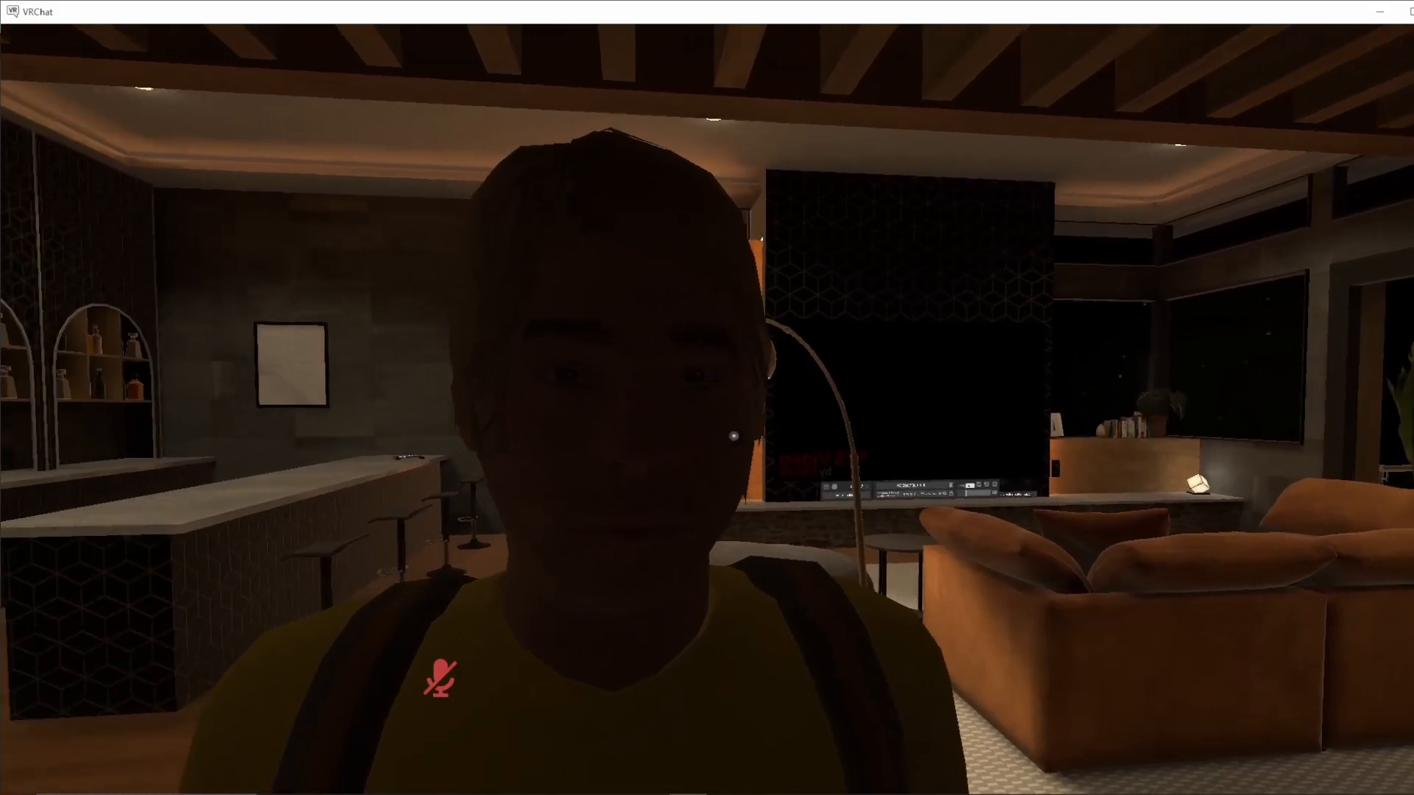
key(s)
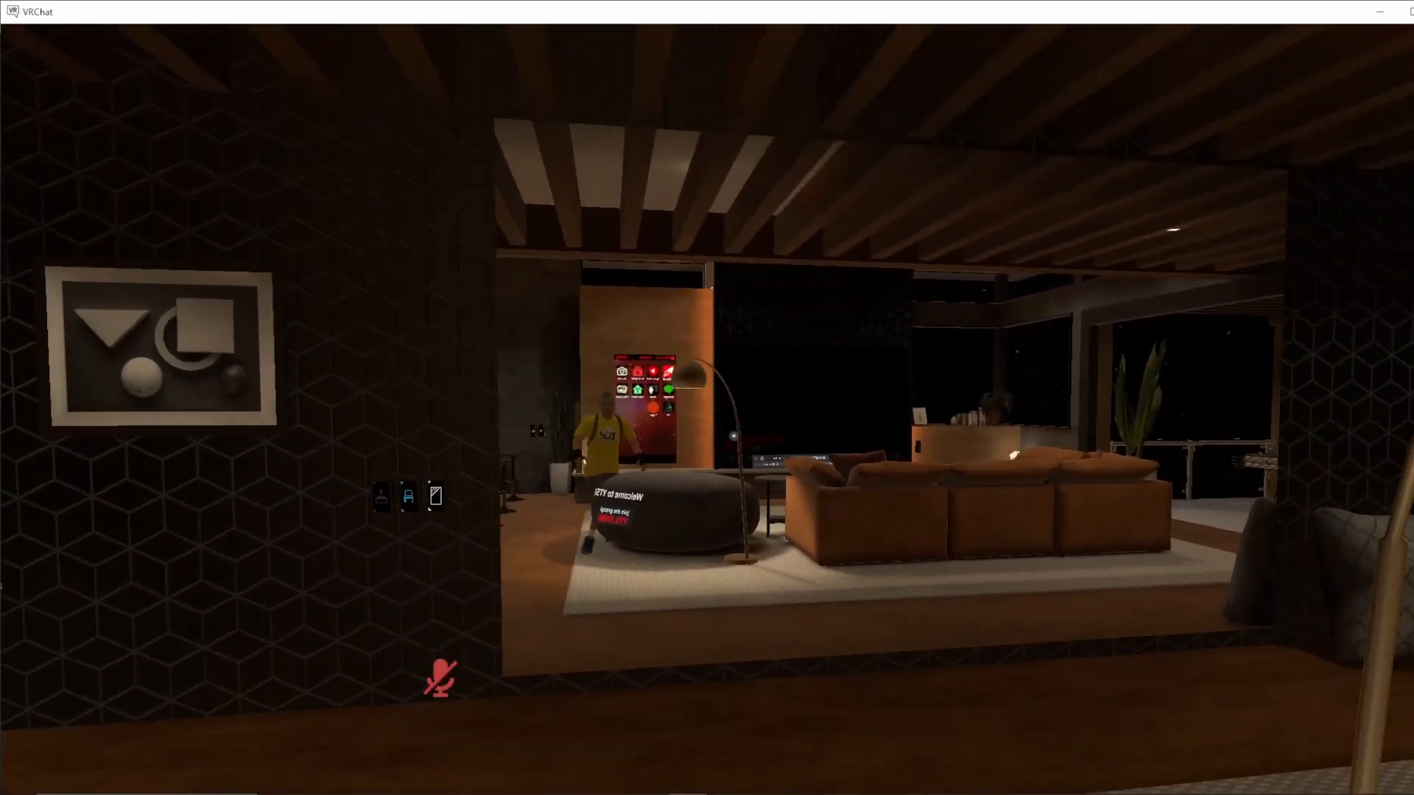
key(s)
key(d)
key(w)
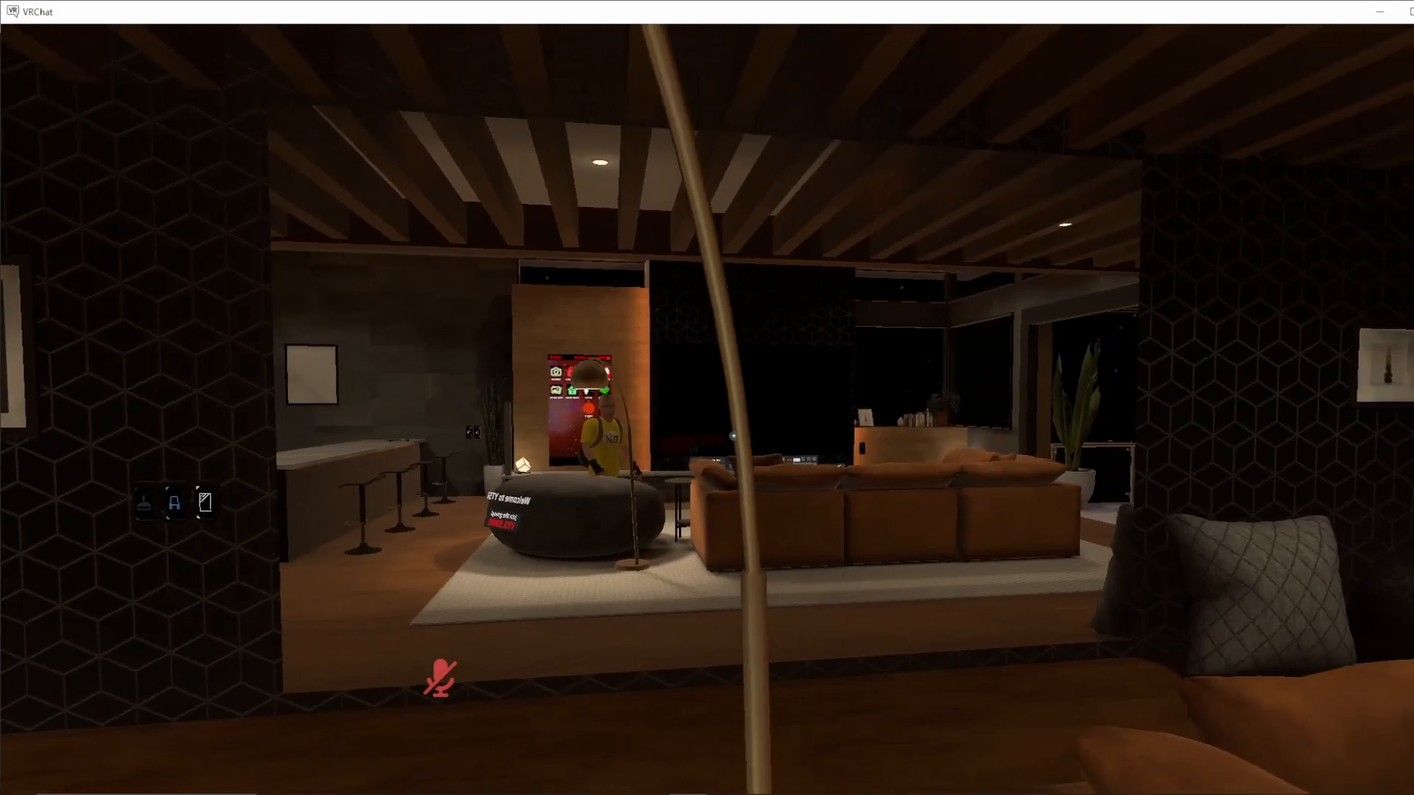
key(s)
key(a)
key(w)
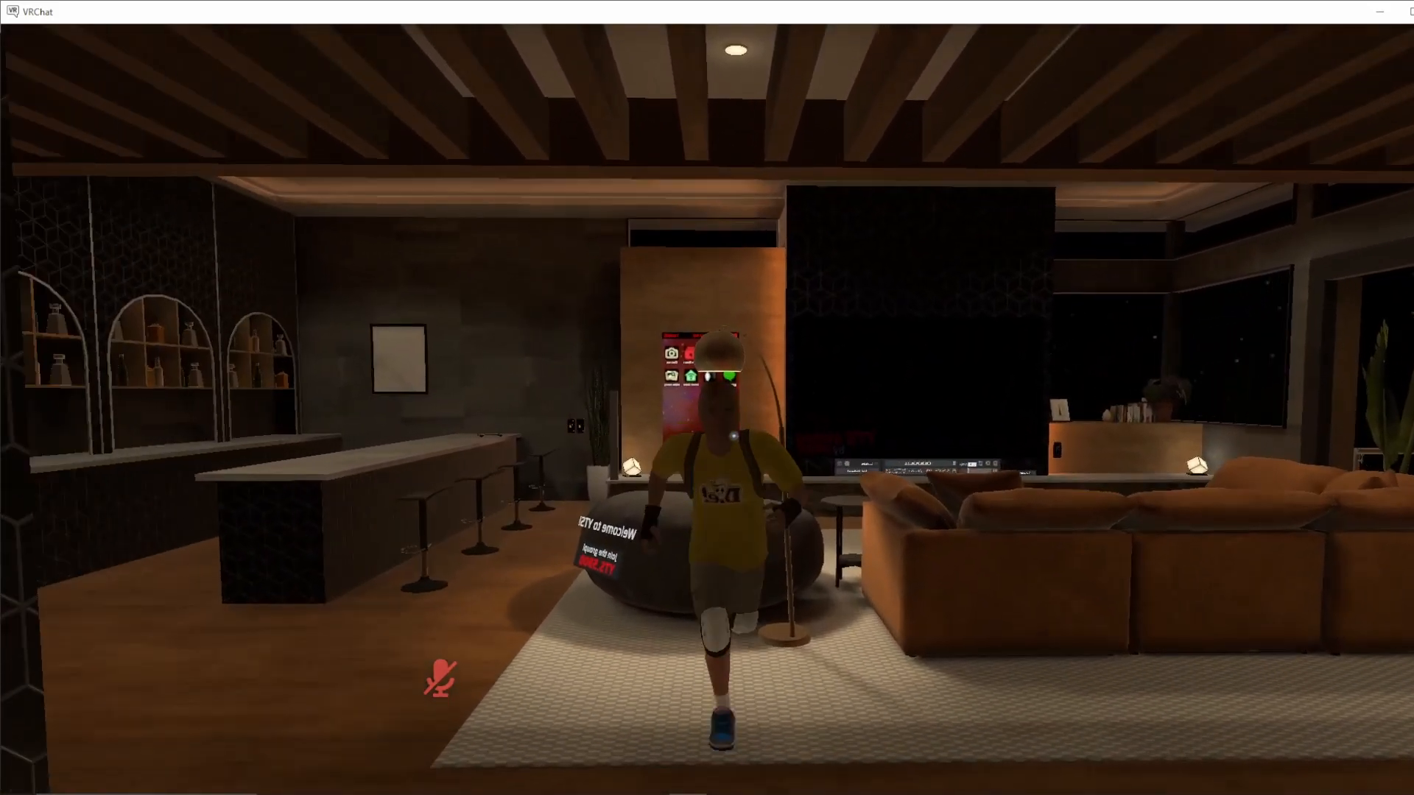
key(w)
key(w)
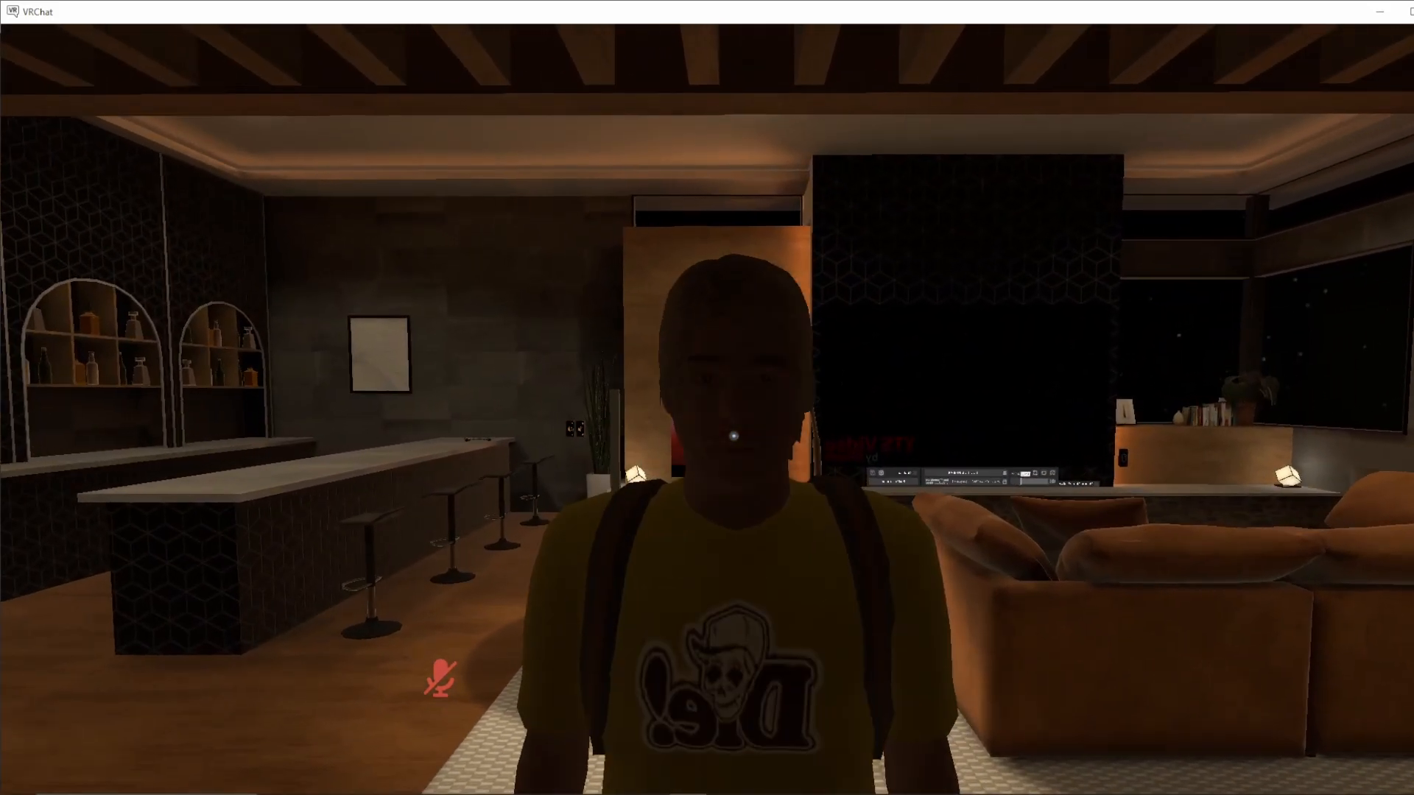
key(s)
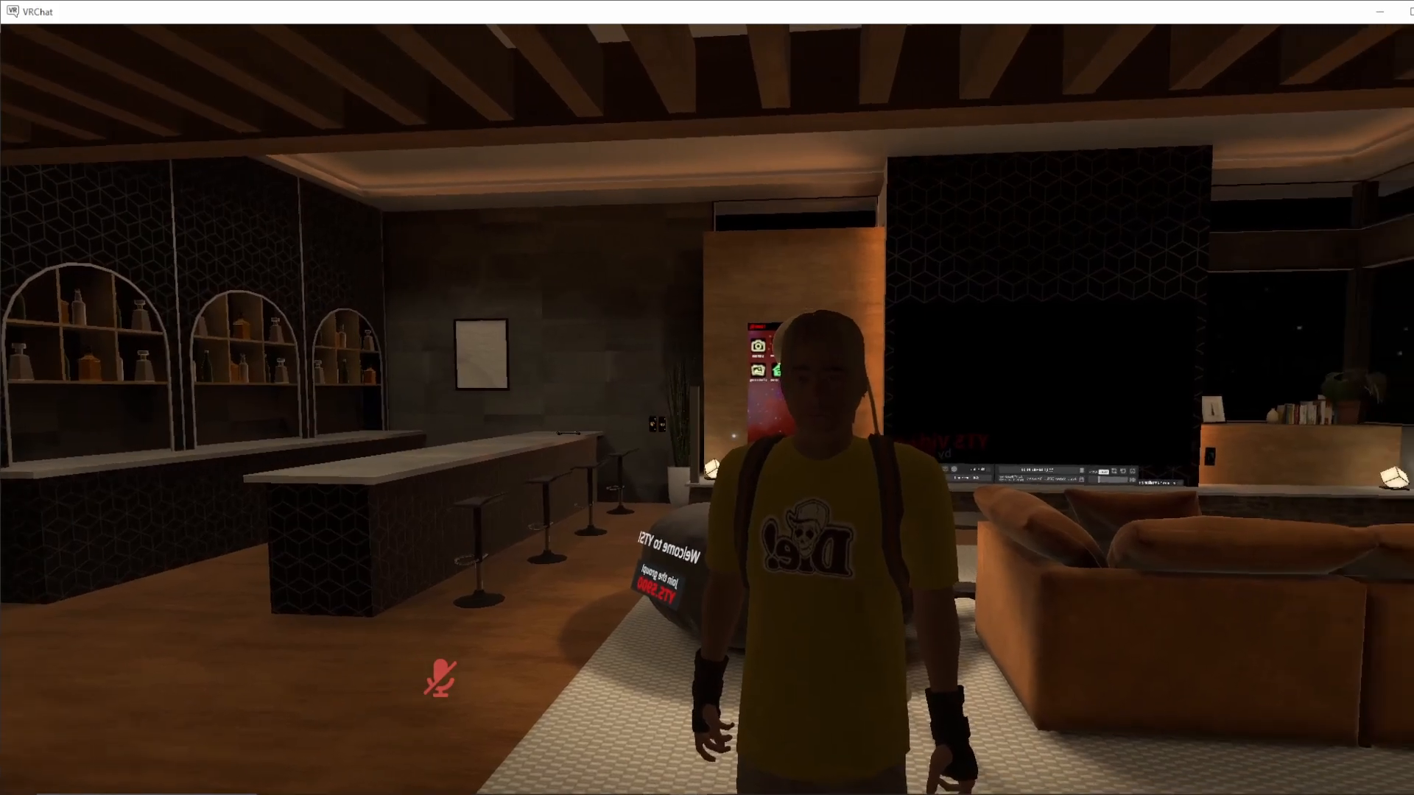
key(w)
key(s)
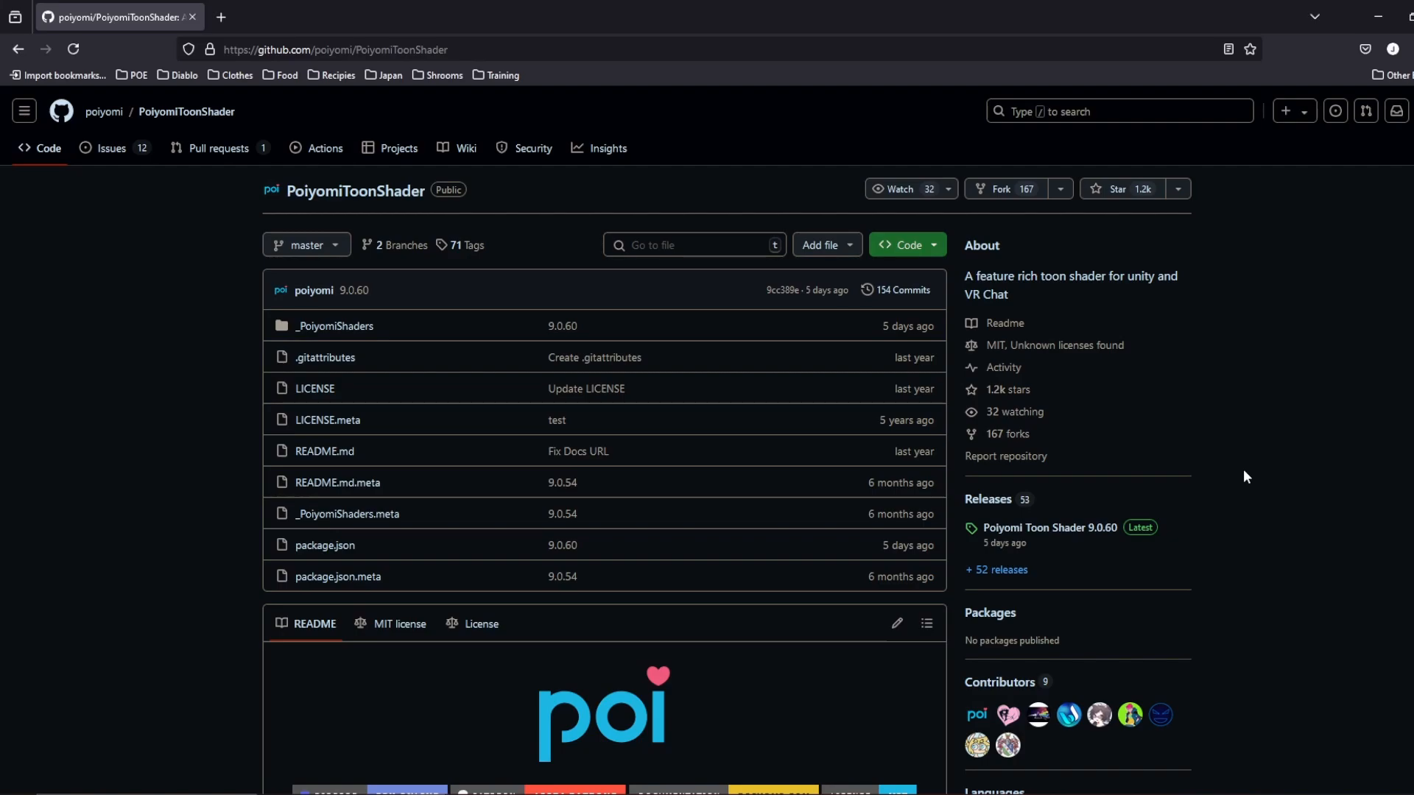
Step: Switch to the browser and download poi_Toon_7.3.50_UpTo_9.0.60.unitypackage from the Poiyomi Toon Shader 9.0.60 release on GitHub
click(1066, 528)
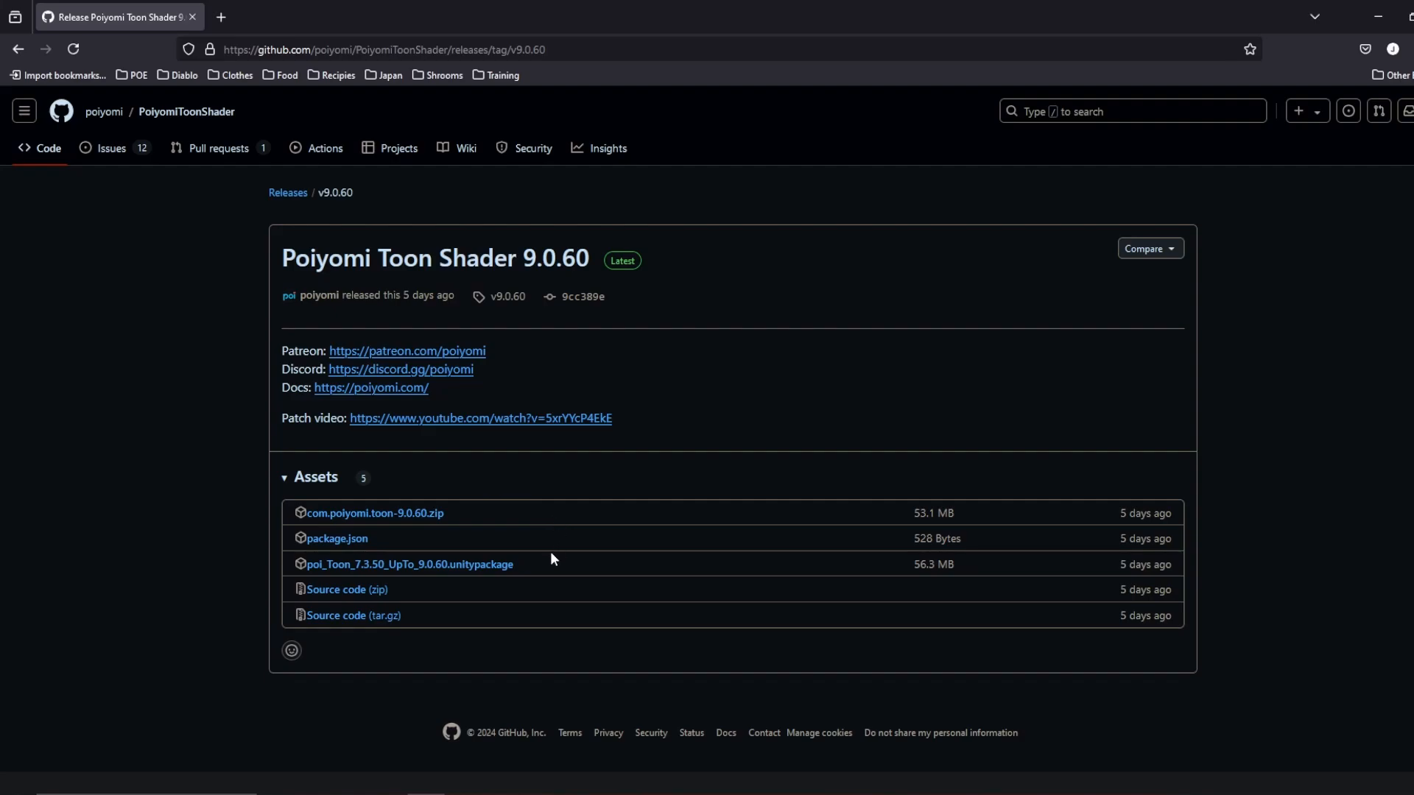
click(496, 568)
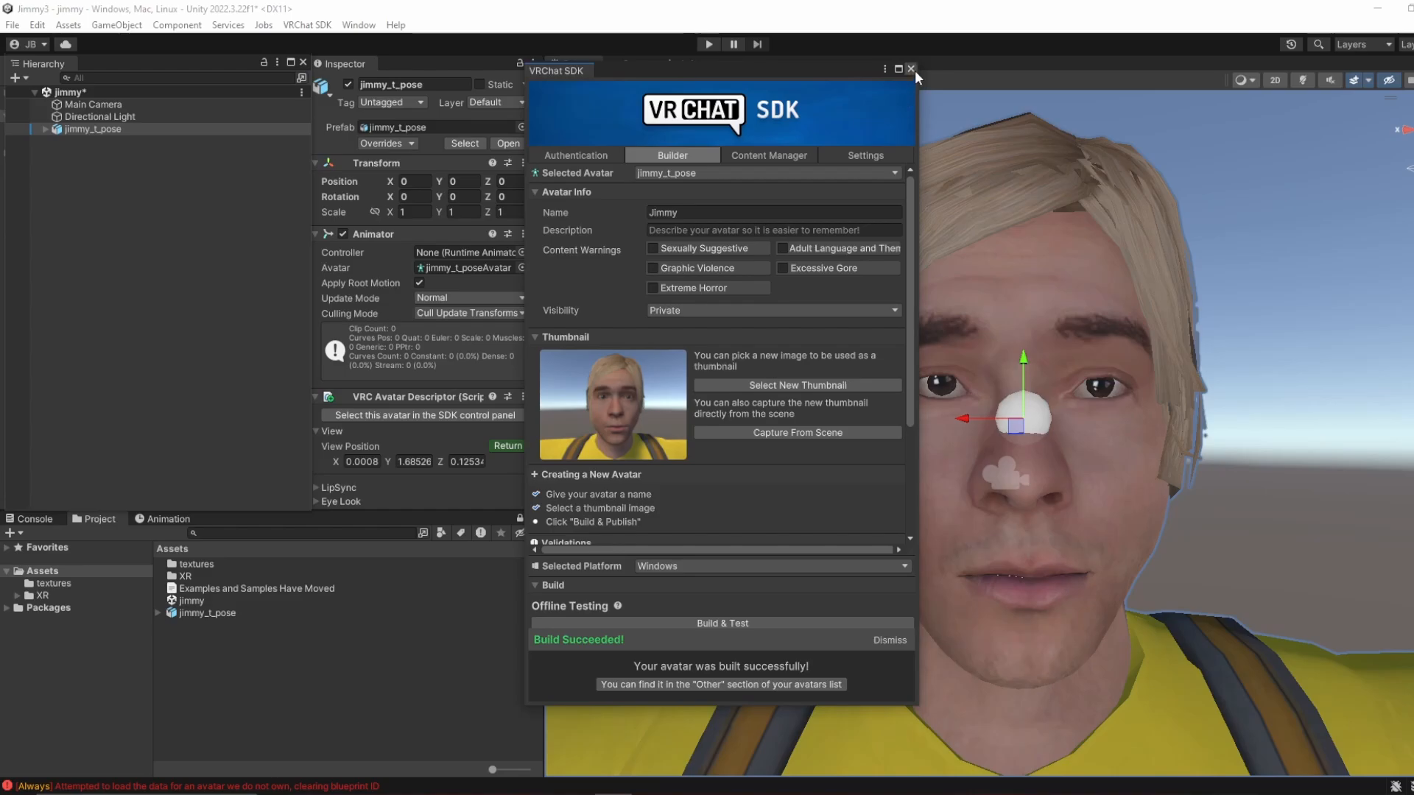
Step: Switch to Unity, close the SDK window and import the complete poi_Toon_7.3.50_UpTo_9.0.60 package into the project's Assets
click(911, 68)
click(308, 698)
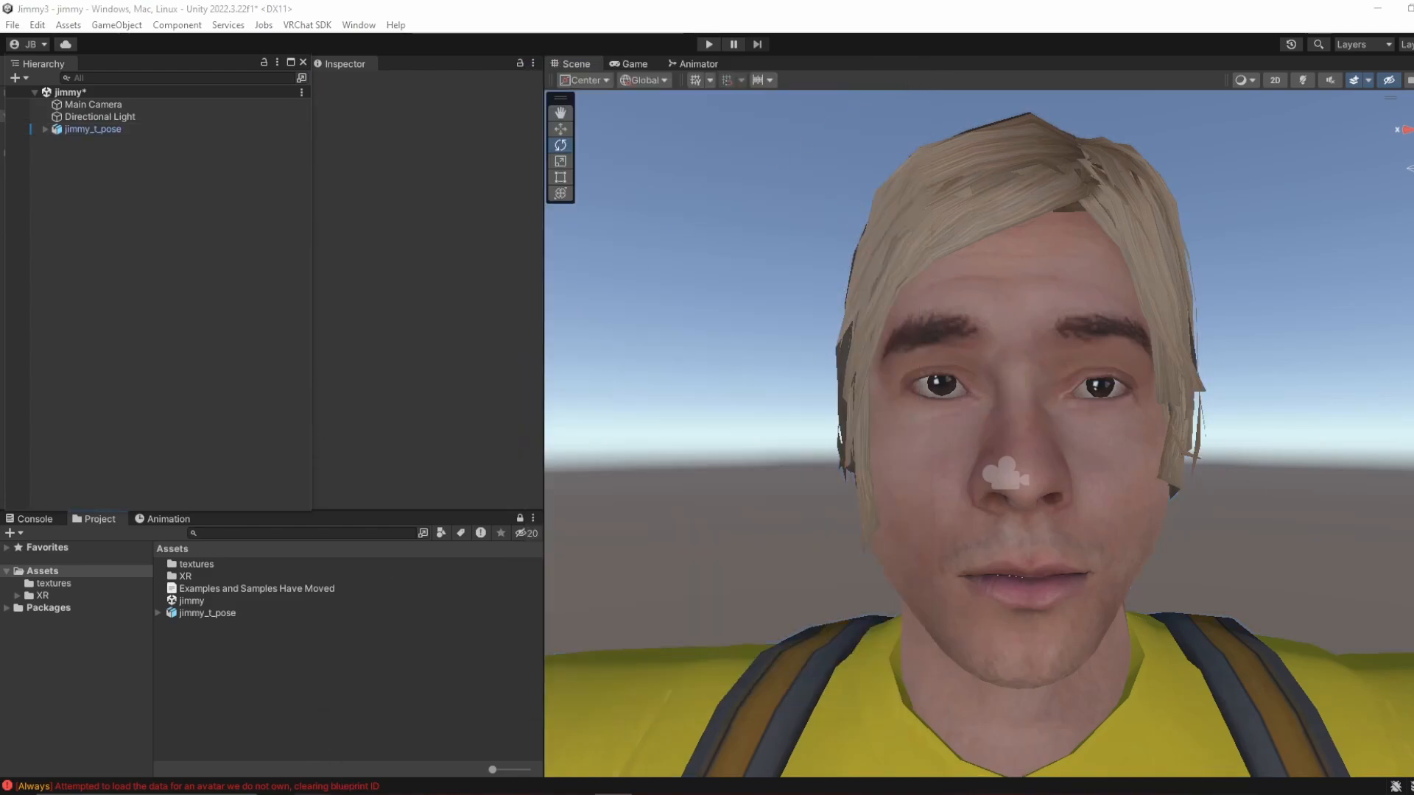
key(alt+Tab)
drag(687, 62, 1413, 77)
drag(590, 565, 294, 657)
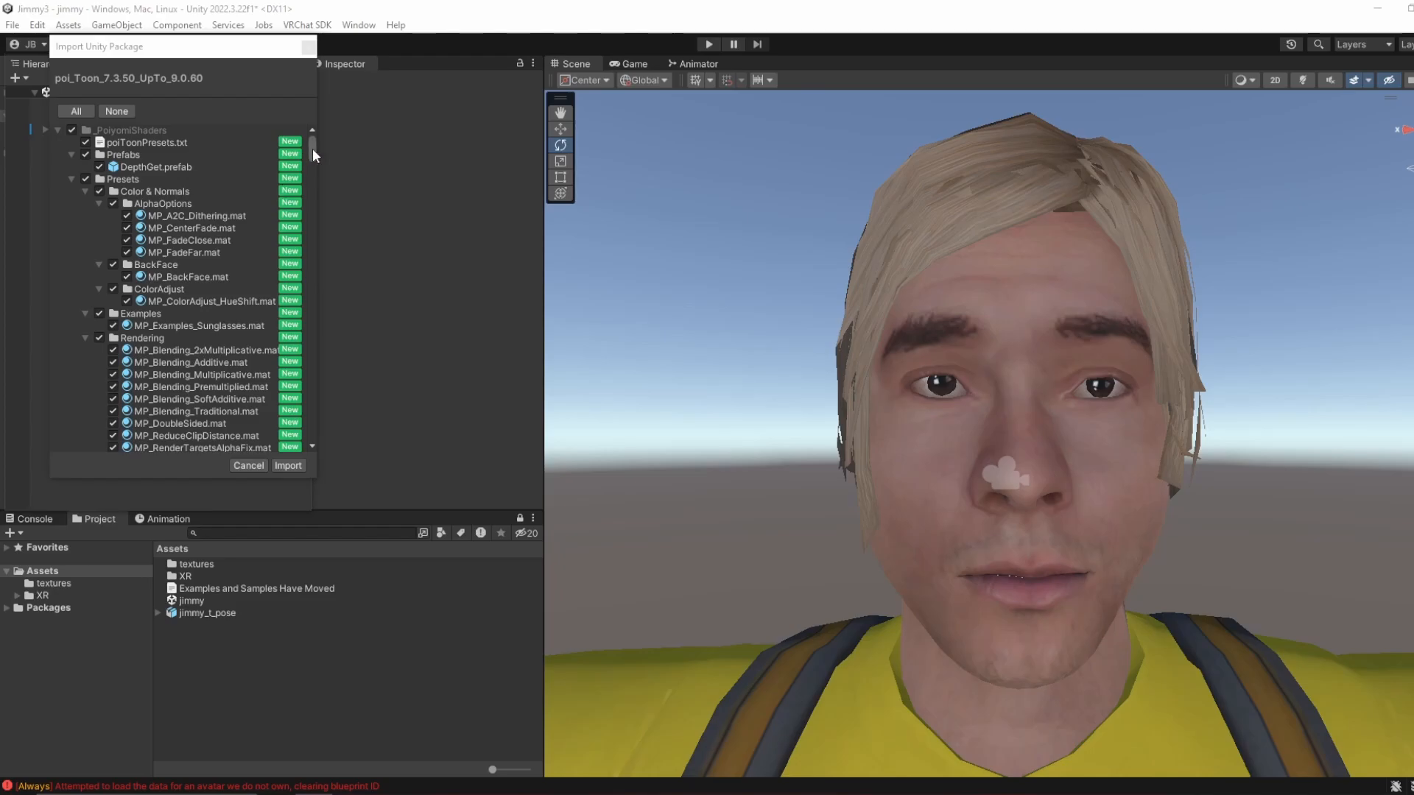
mouse_move(312, 148)
mouse_down()
mouse_move(316, 434)
mouse_move(290, 259)
mouse_move(301, 133)
mouse_up()
click(288, 466)
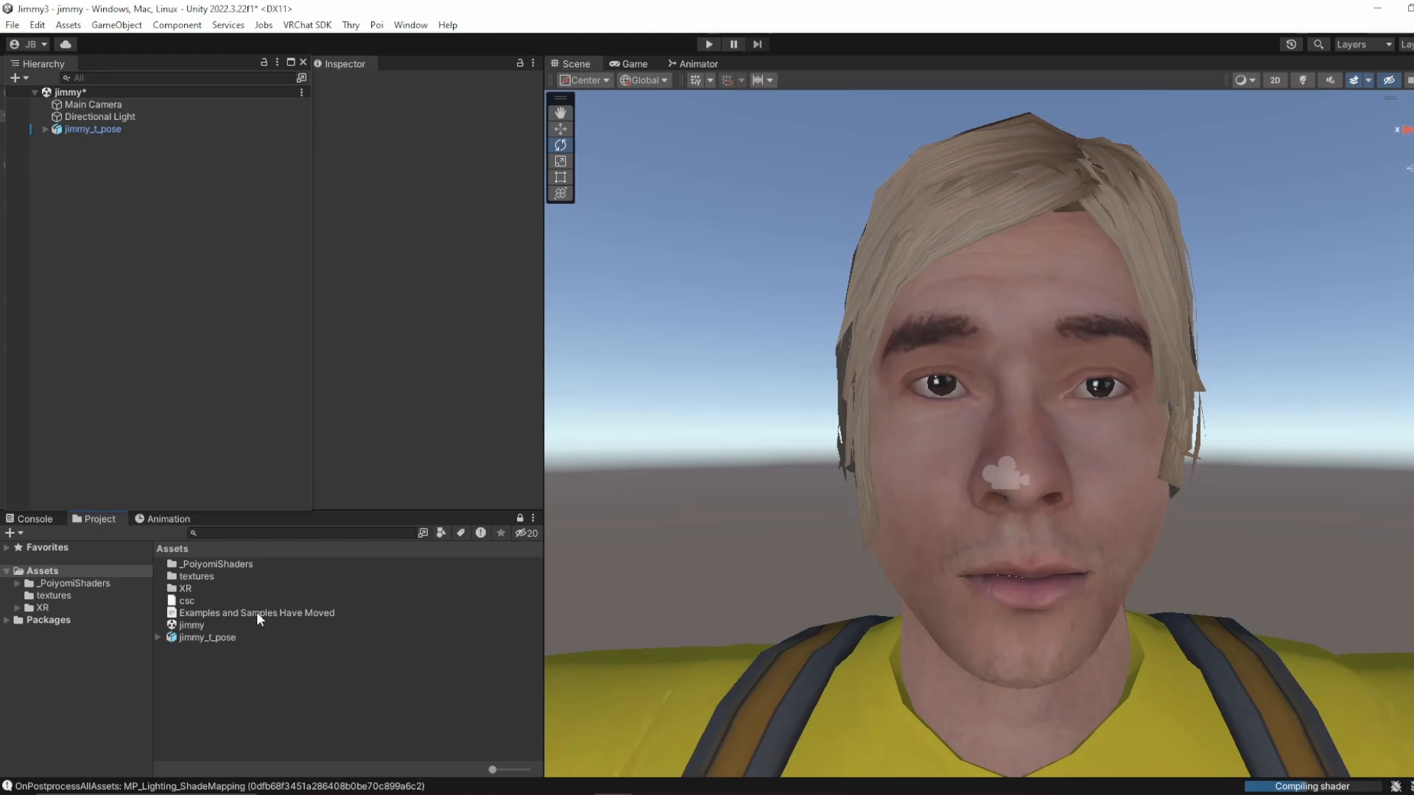
Step: Examine the material slots in the import settings of the jimmy_t_pose model asset
click(236, 638)
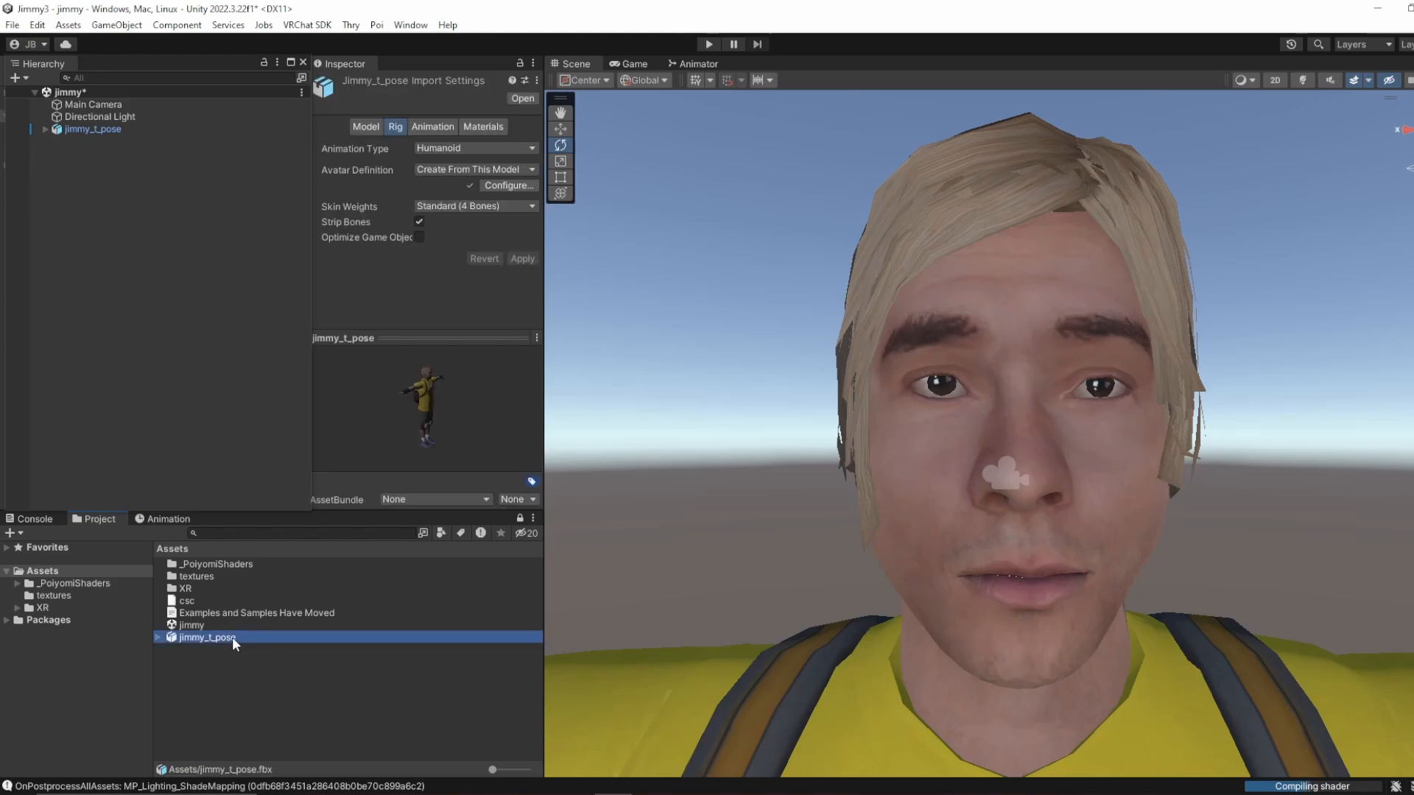
click(475, 125)
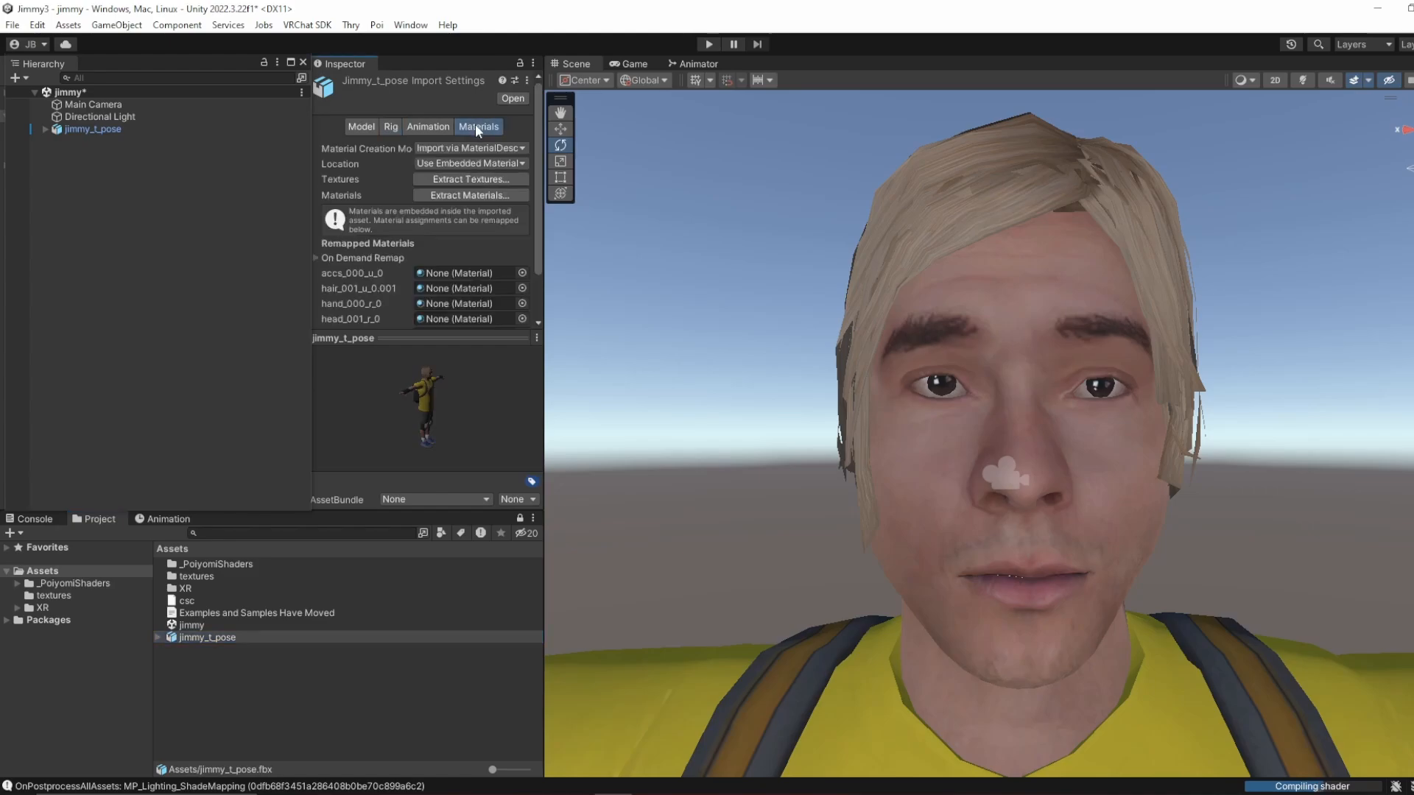
scroll(370, 280, down, 2)
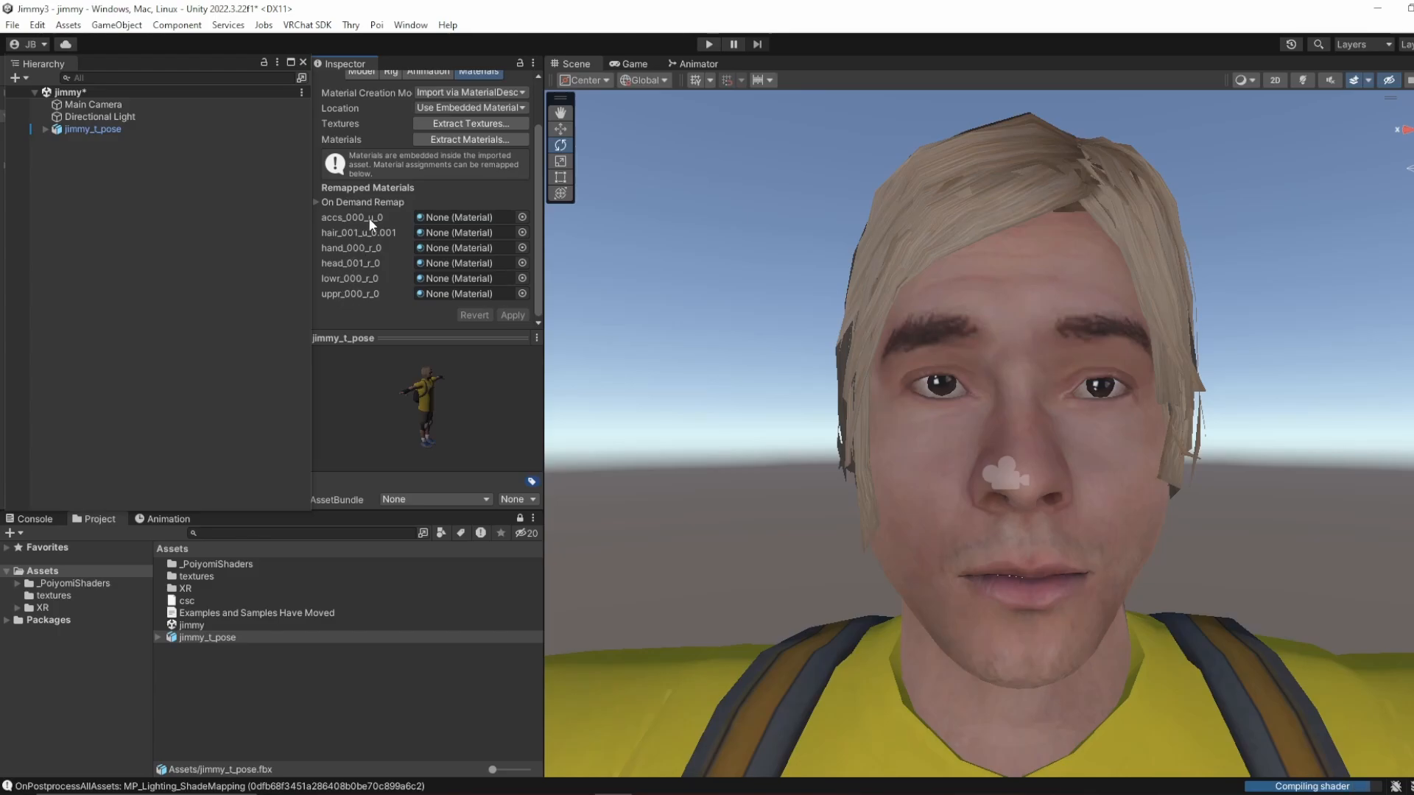
Step: Create a folder named materials in the project's Assets folder
right_click(338, 690)
mouse_move(531, 142)
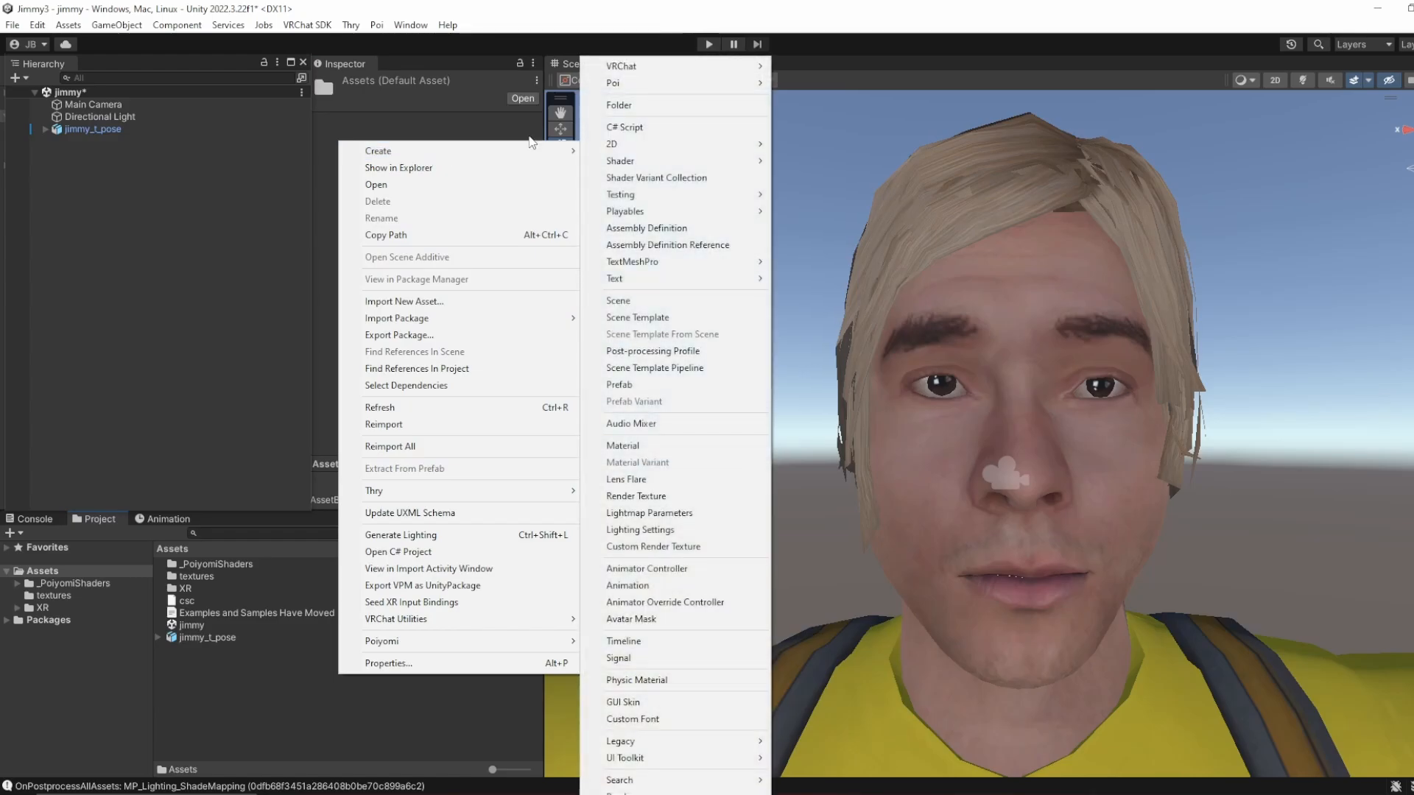
click(618, 105)
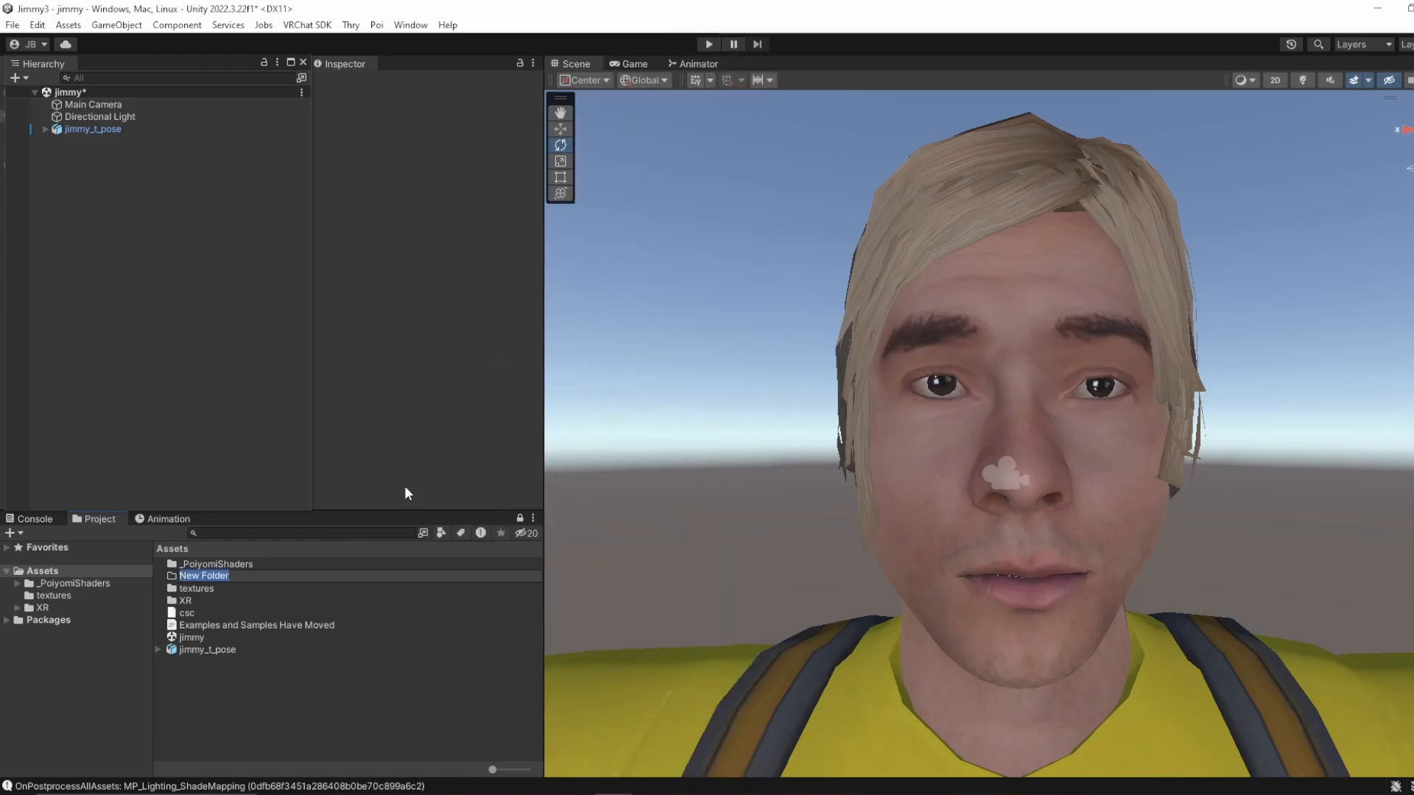
text(materials)
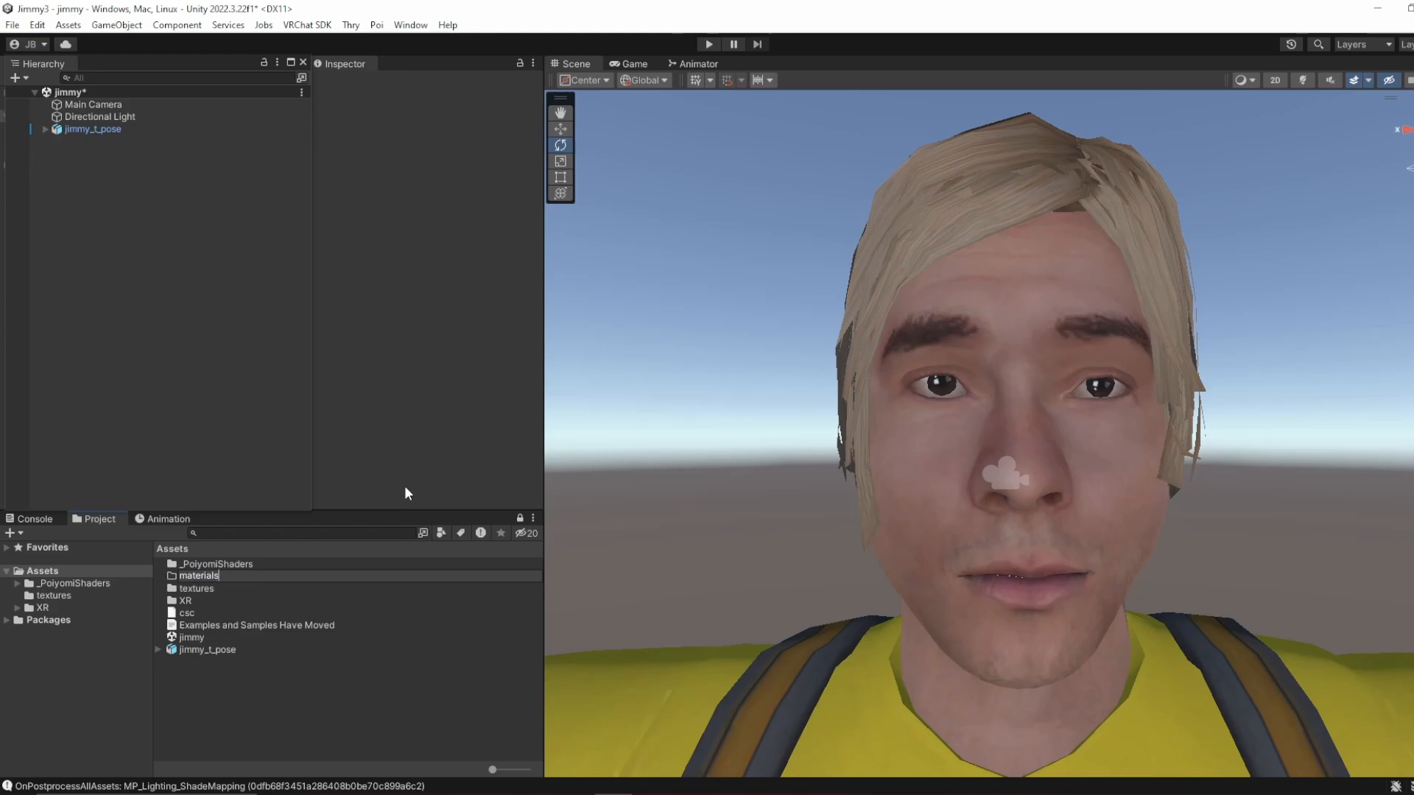
key(Return)
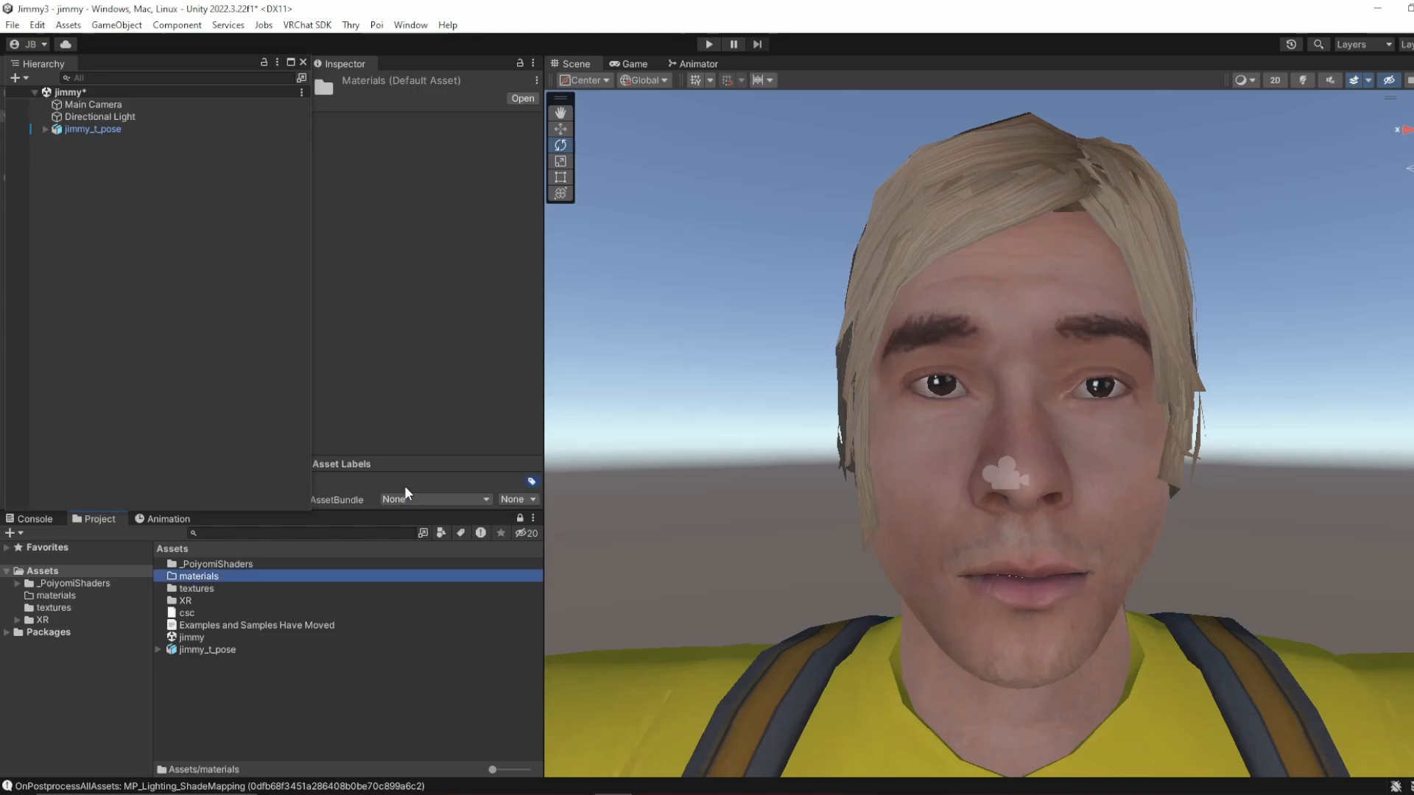
Step: Create a material with the default name in the textures folder and duplicate it five times
double_click(257, 587)
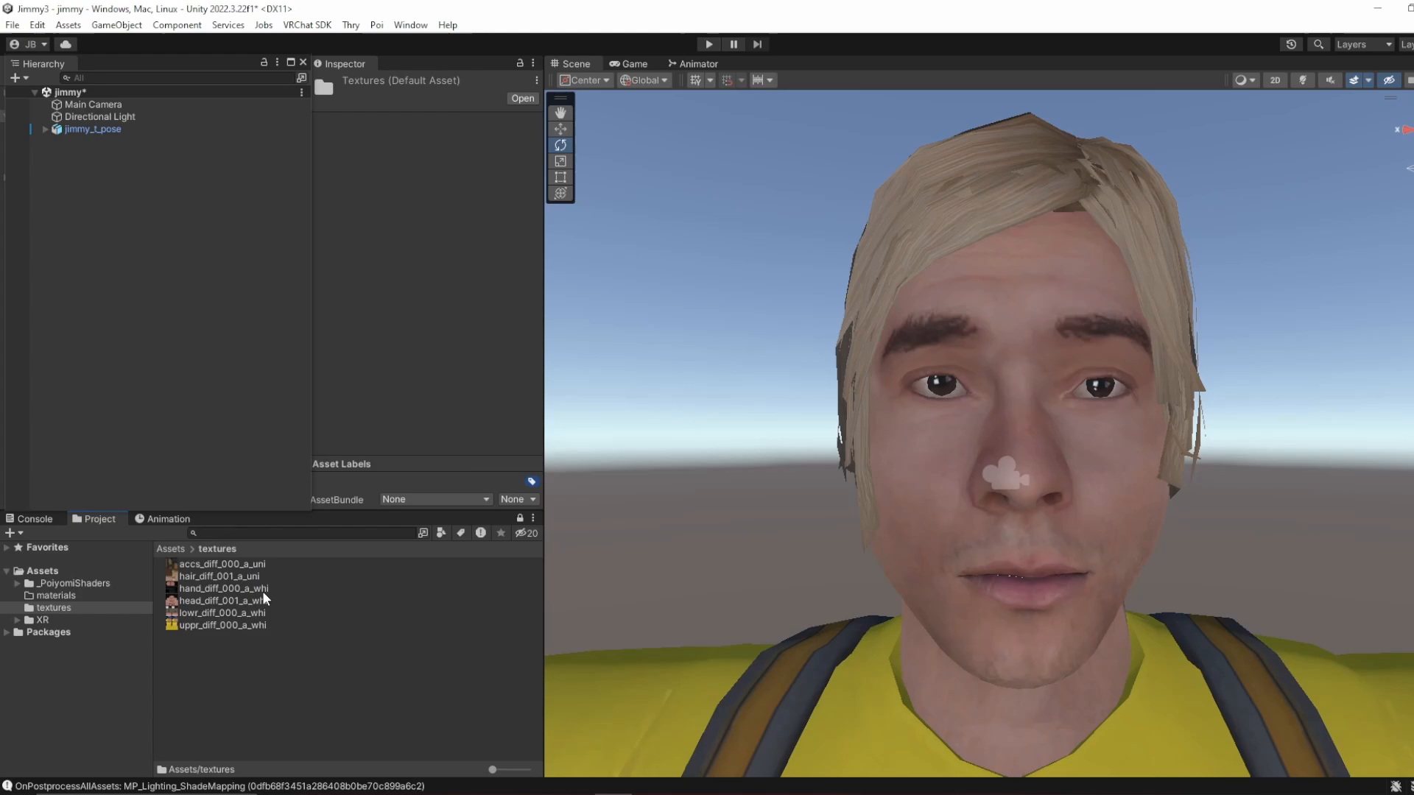
right_click(225, 663)
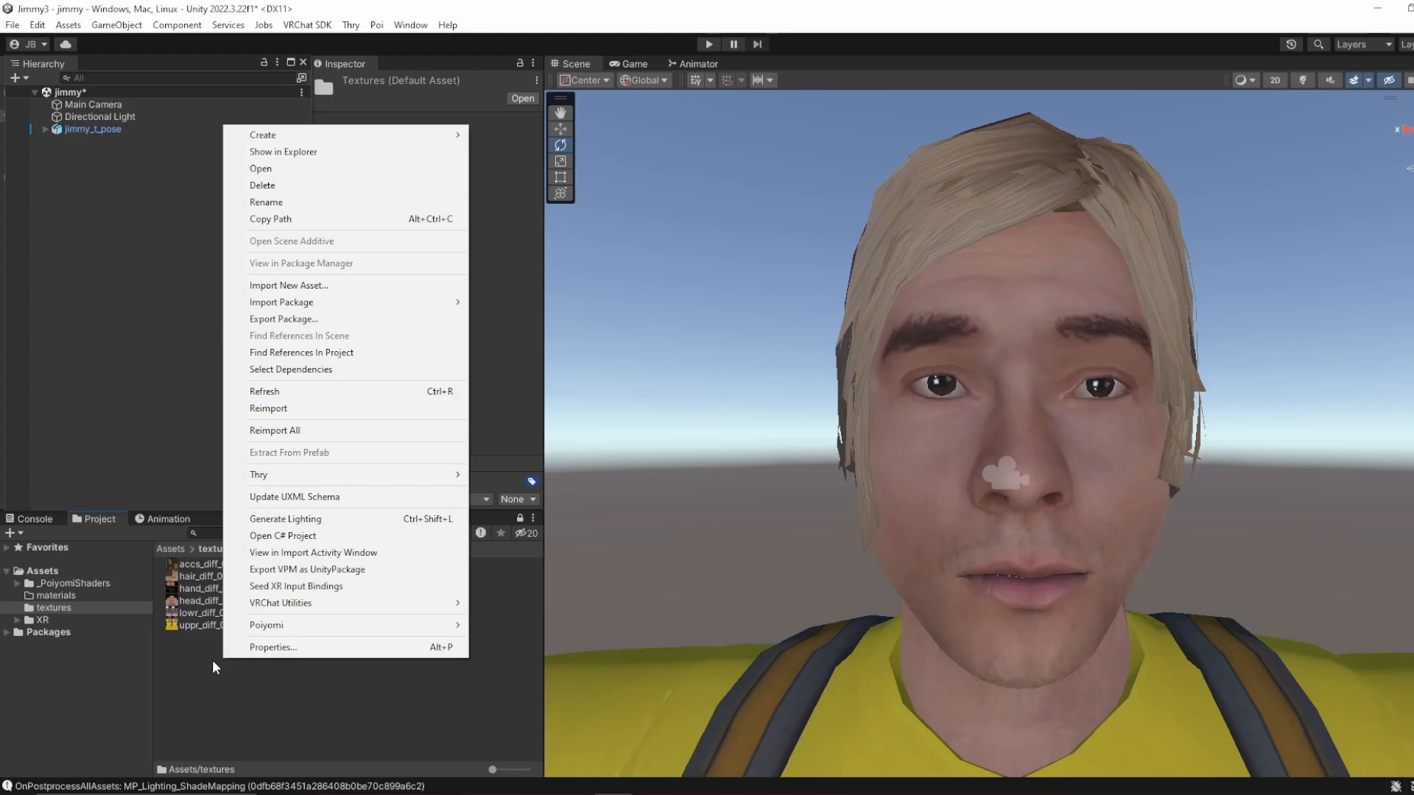
mouse_move(307, 138)
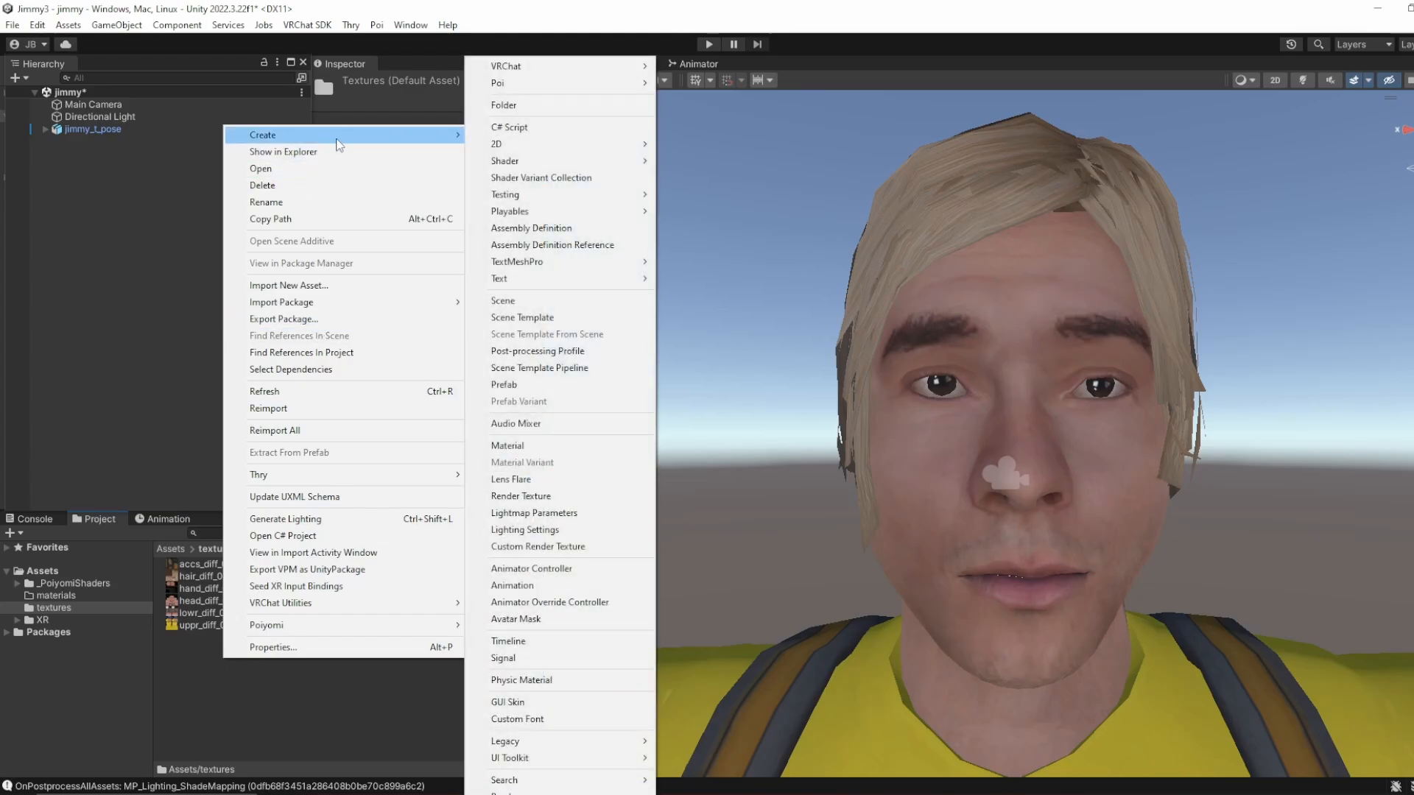
click(570, 445)
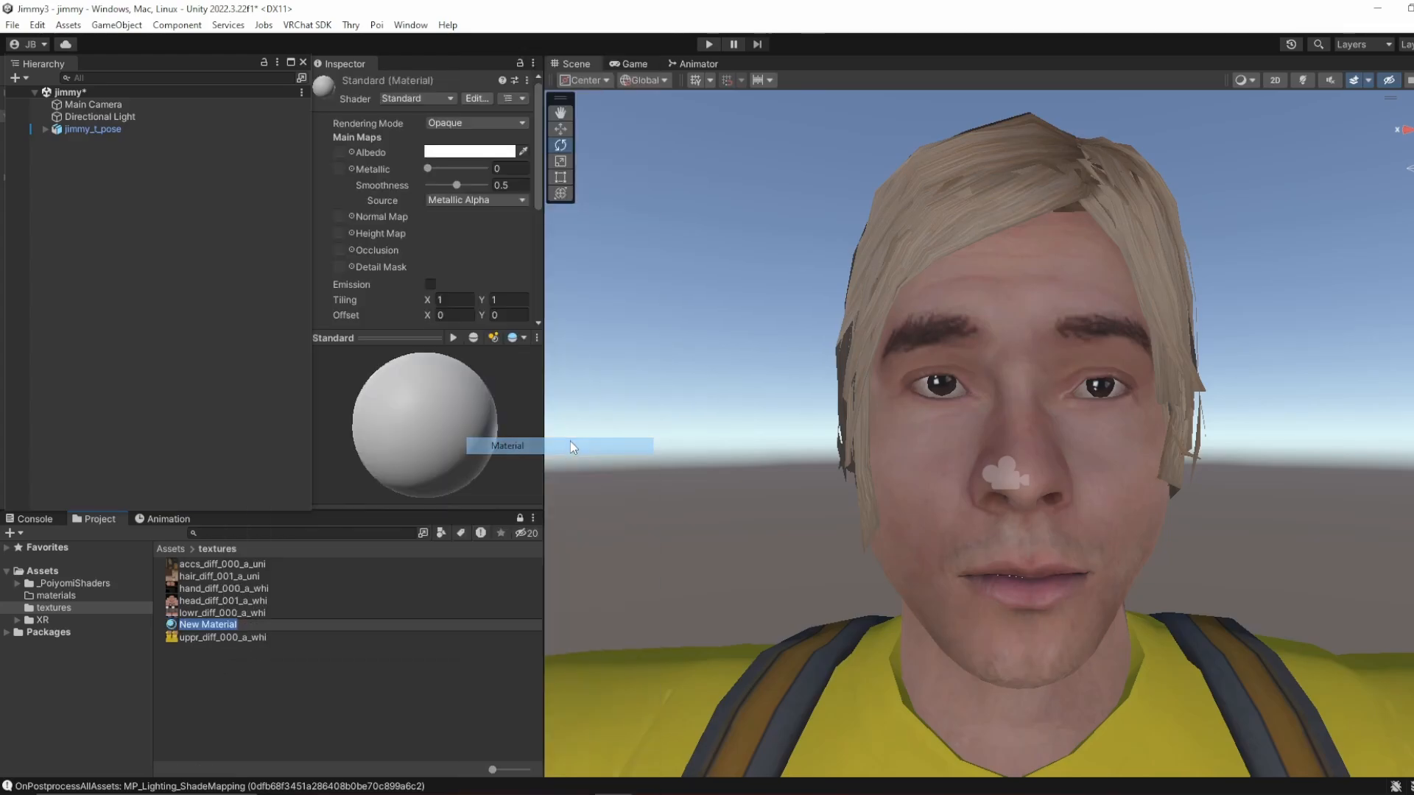
key(Return)
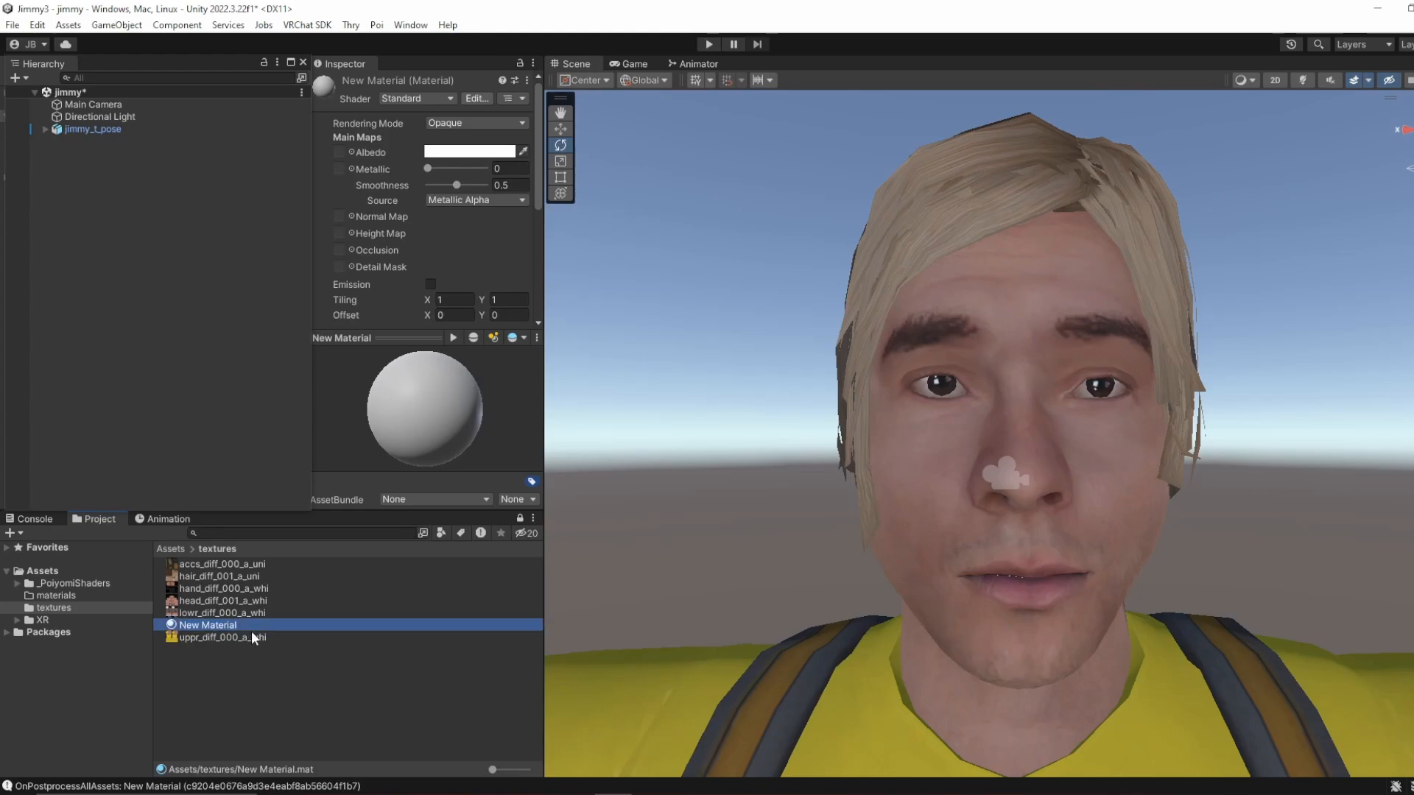
key(ctrl+d)
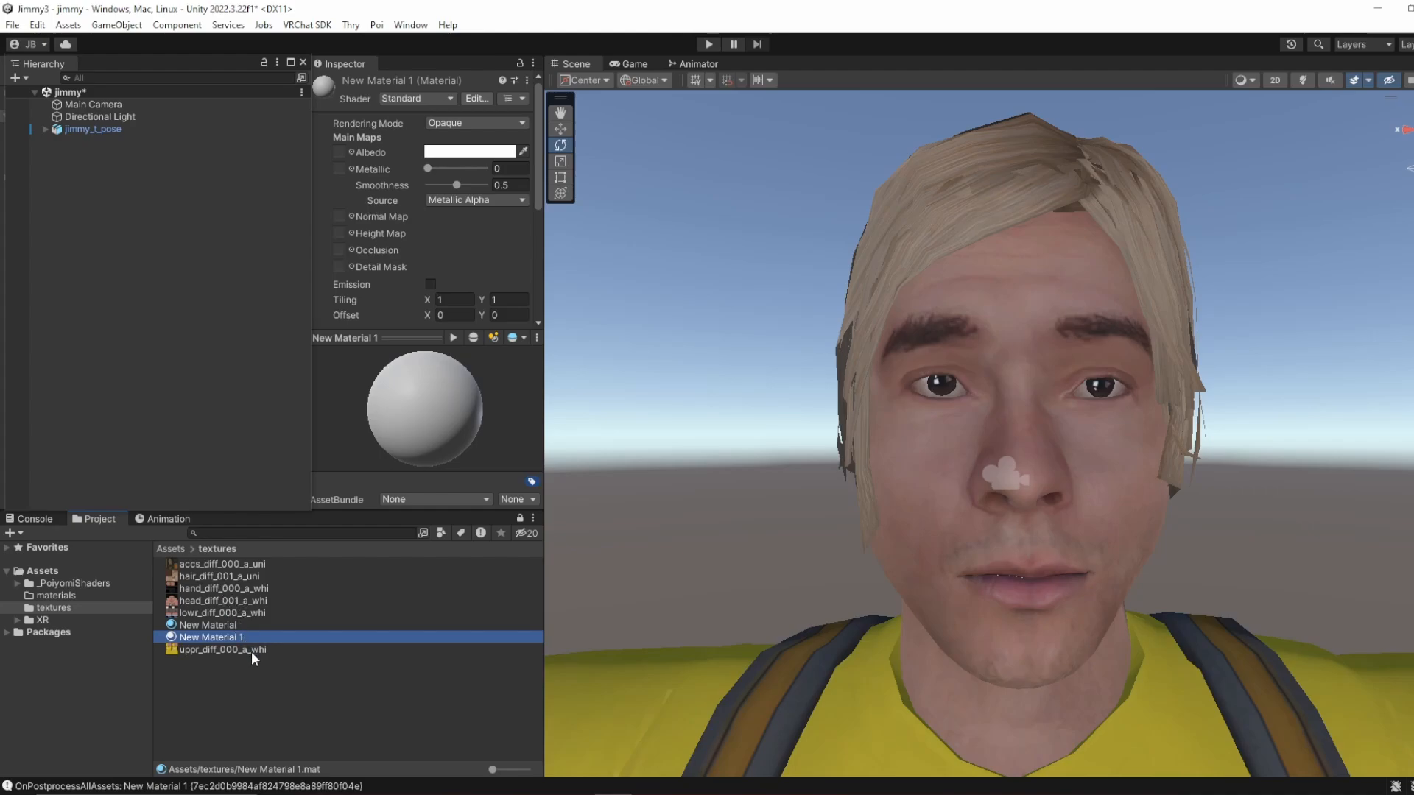
key(ctrl+d)
key(ctrl+d)
key(ctrl+d)
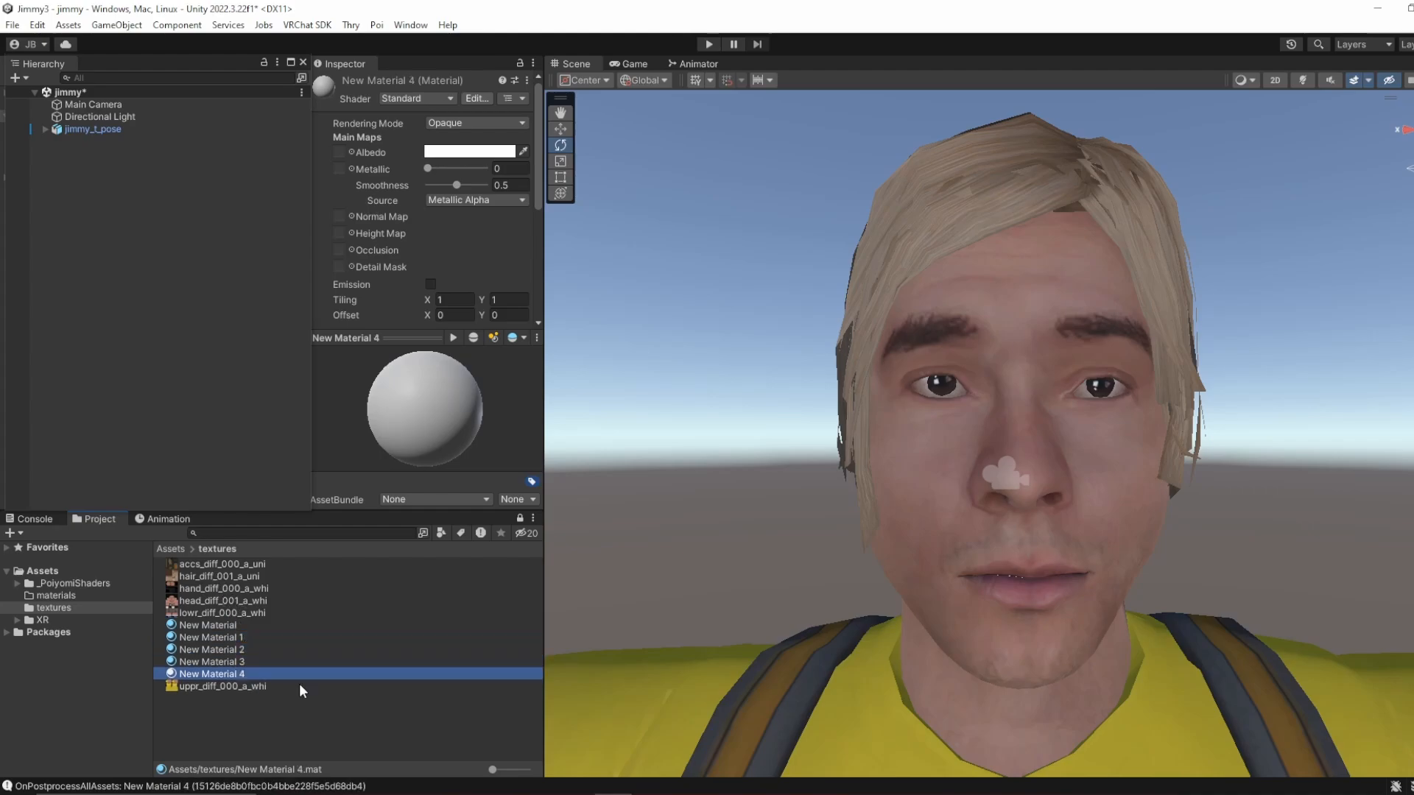
key(ctrl+d)
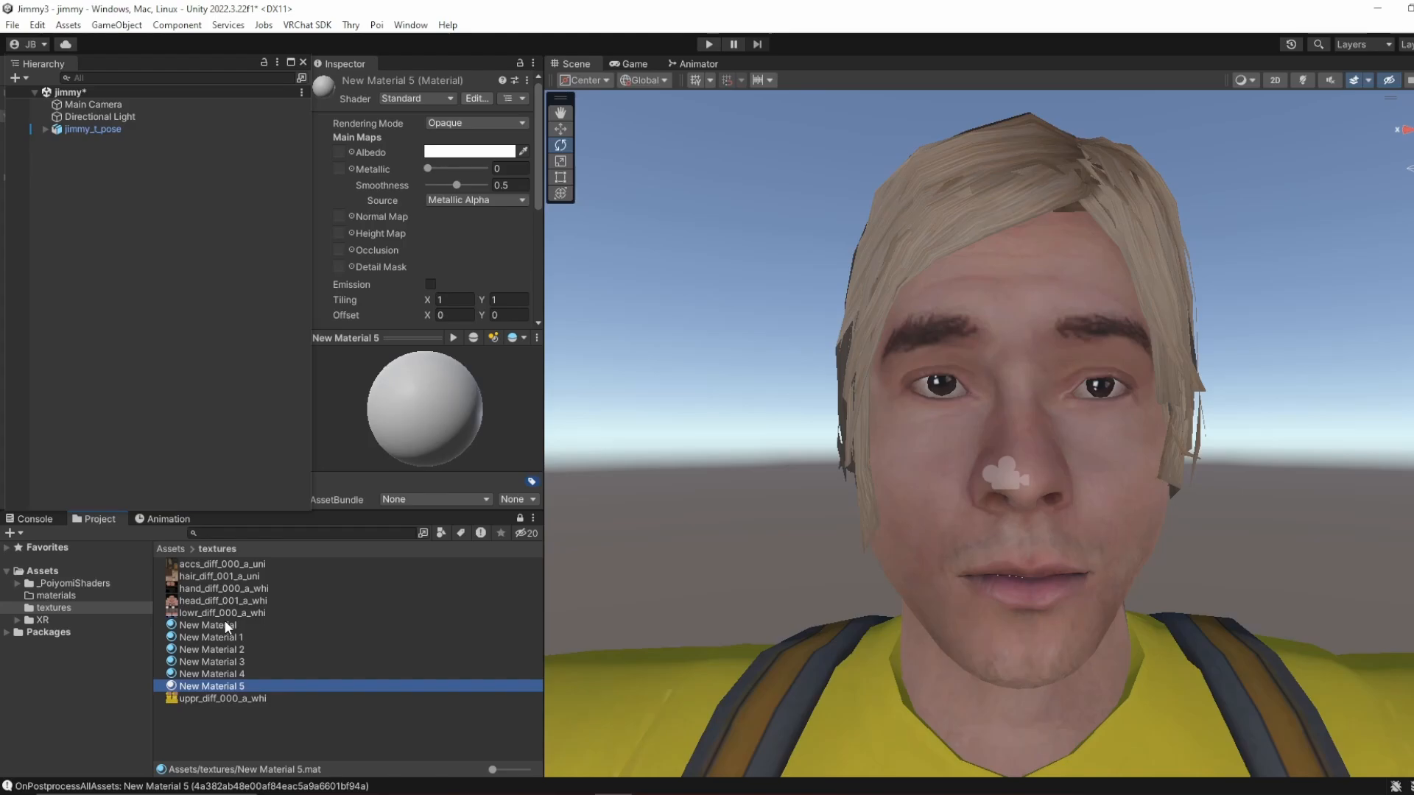
Step: Rename New Material as accs_diff_000_a_uni and assign the texture of the same name as its albedo map
click(219, 564)
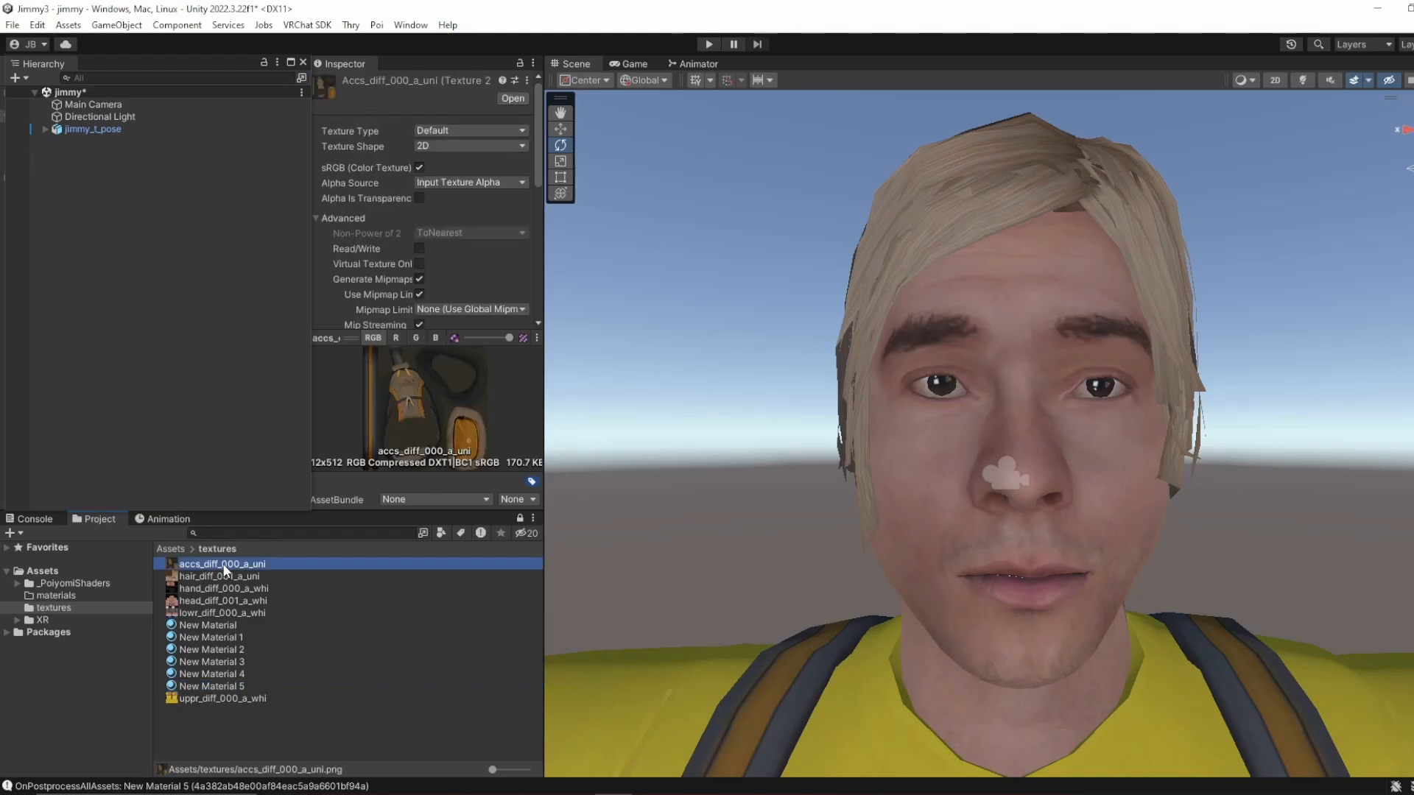
click(223, 565)
key(ctrl+c)
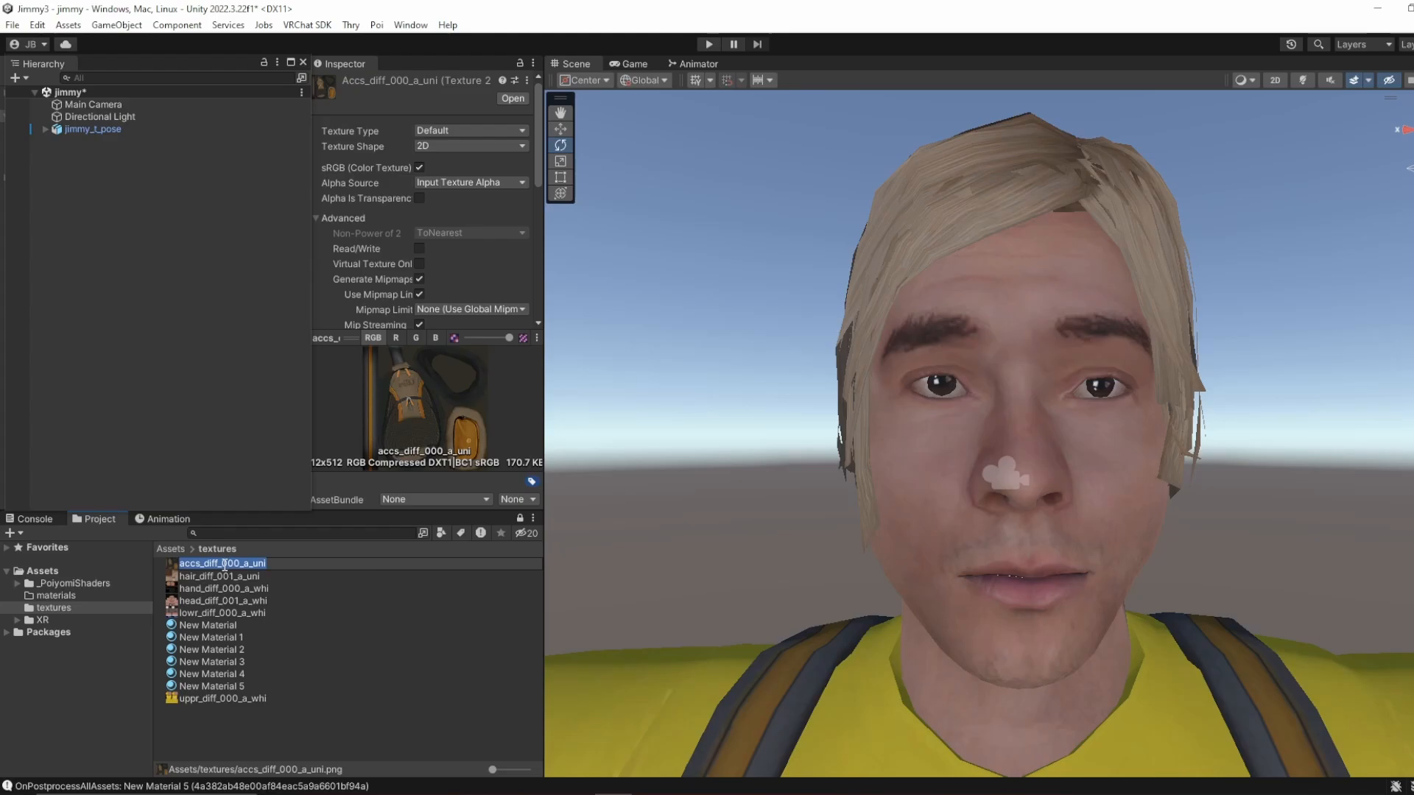
click(223, 623)
click(220, 626)
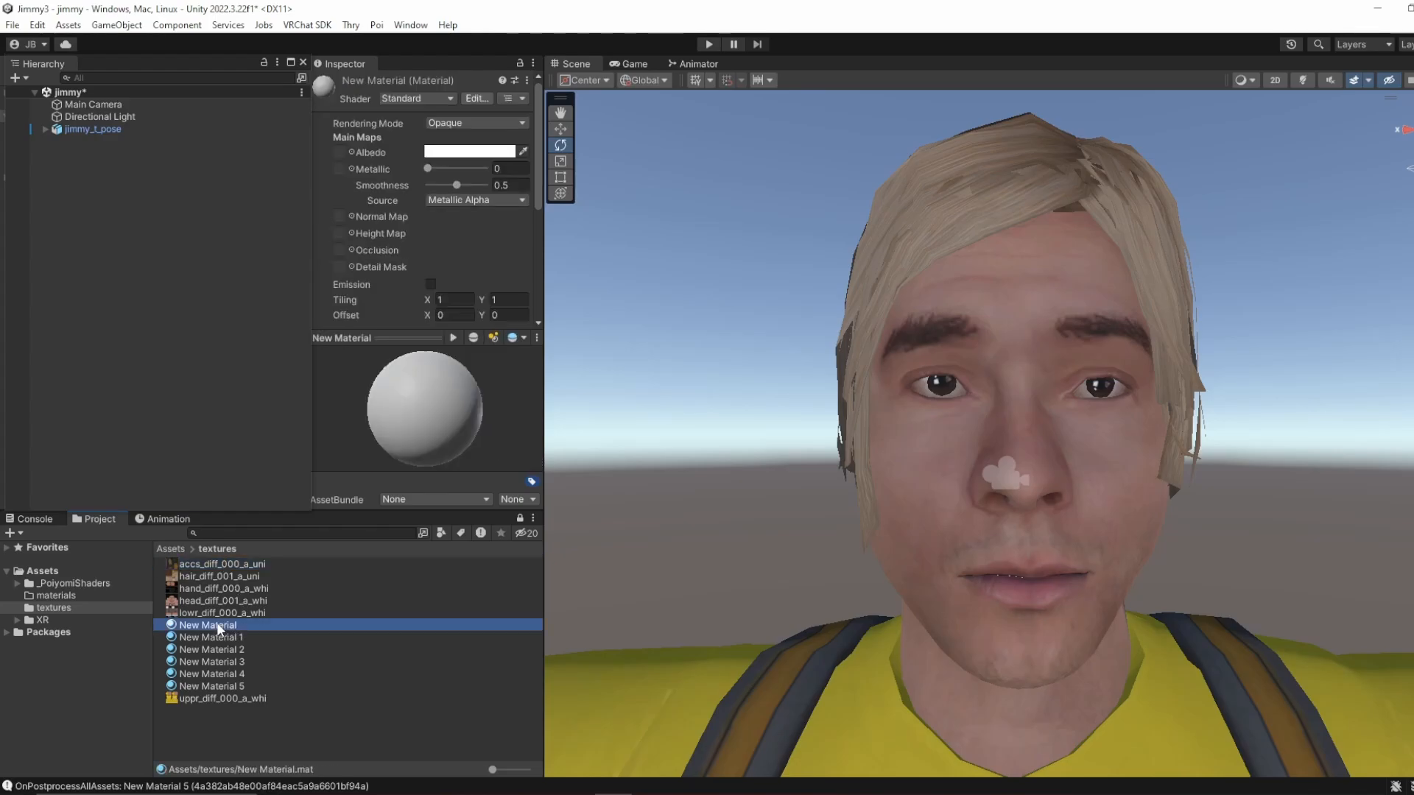
key(F2)
key(ctrl+v)
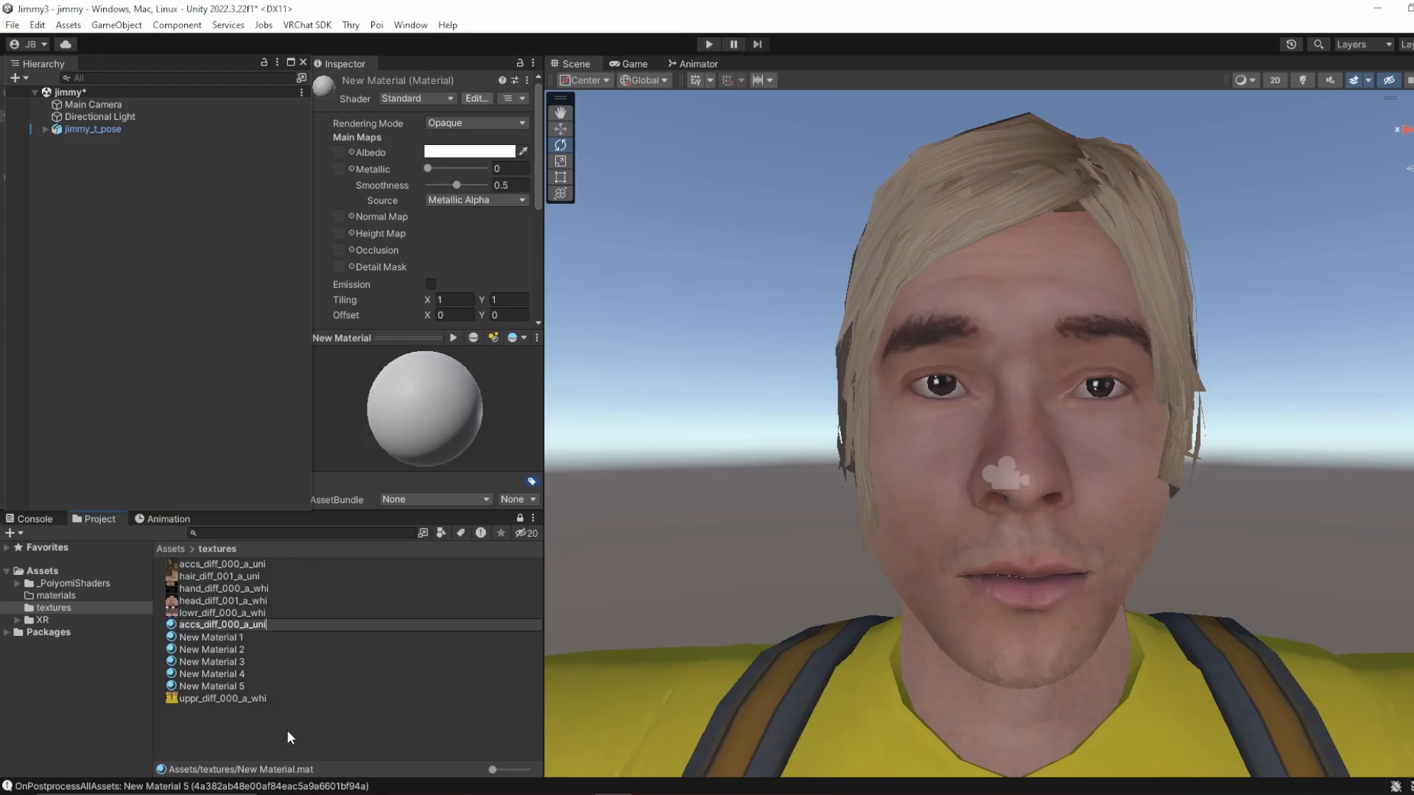
key(Return)
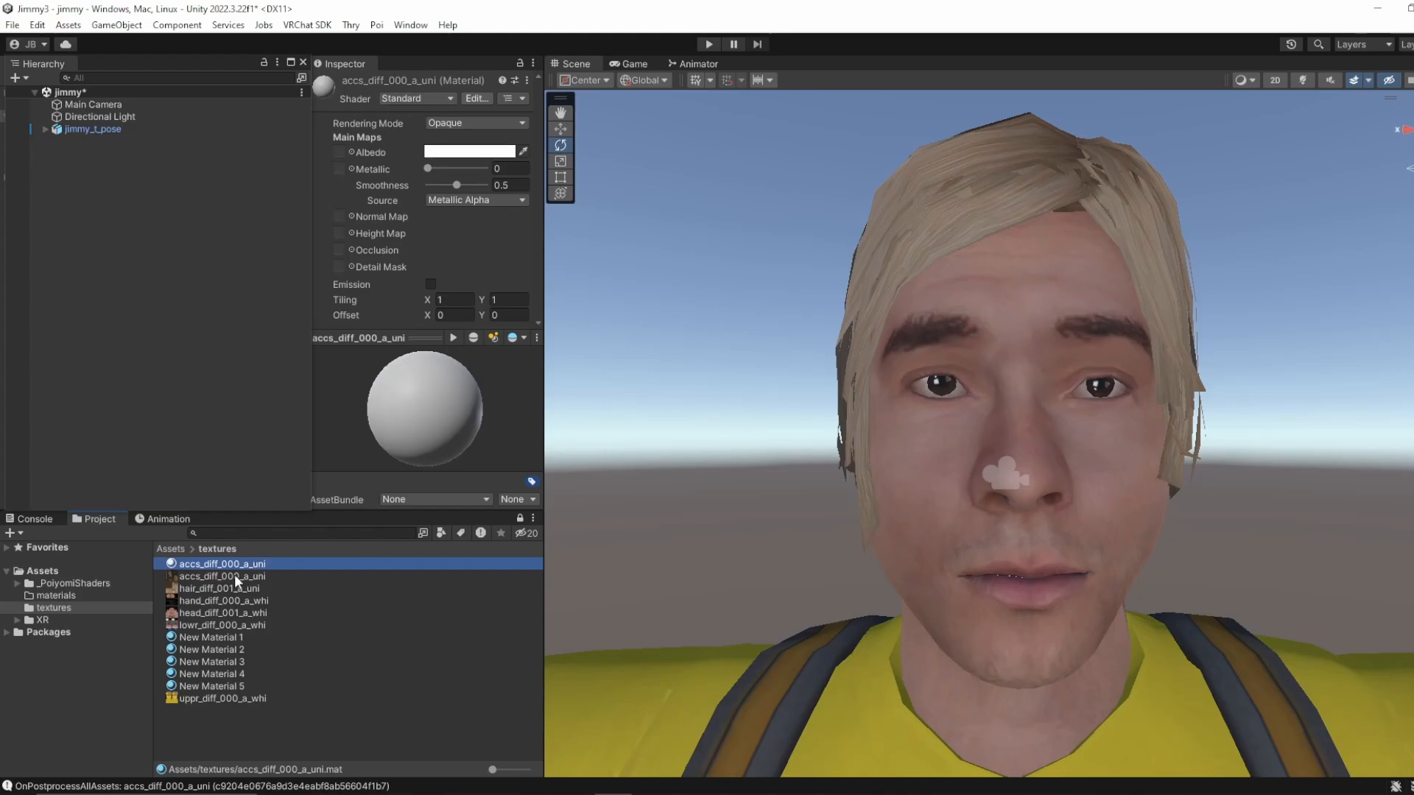
drag(236, 582, 335, 152)
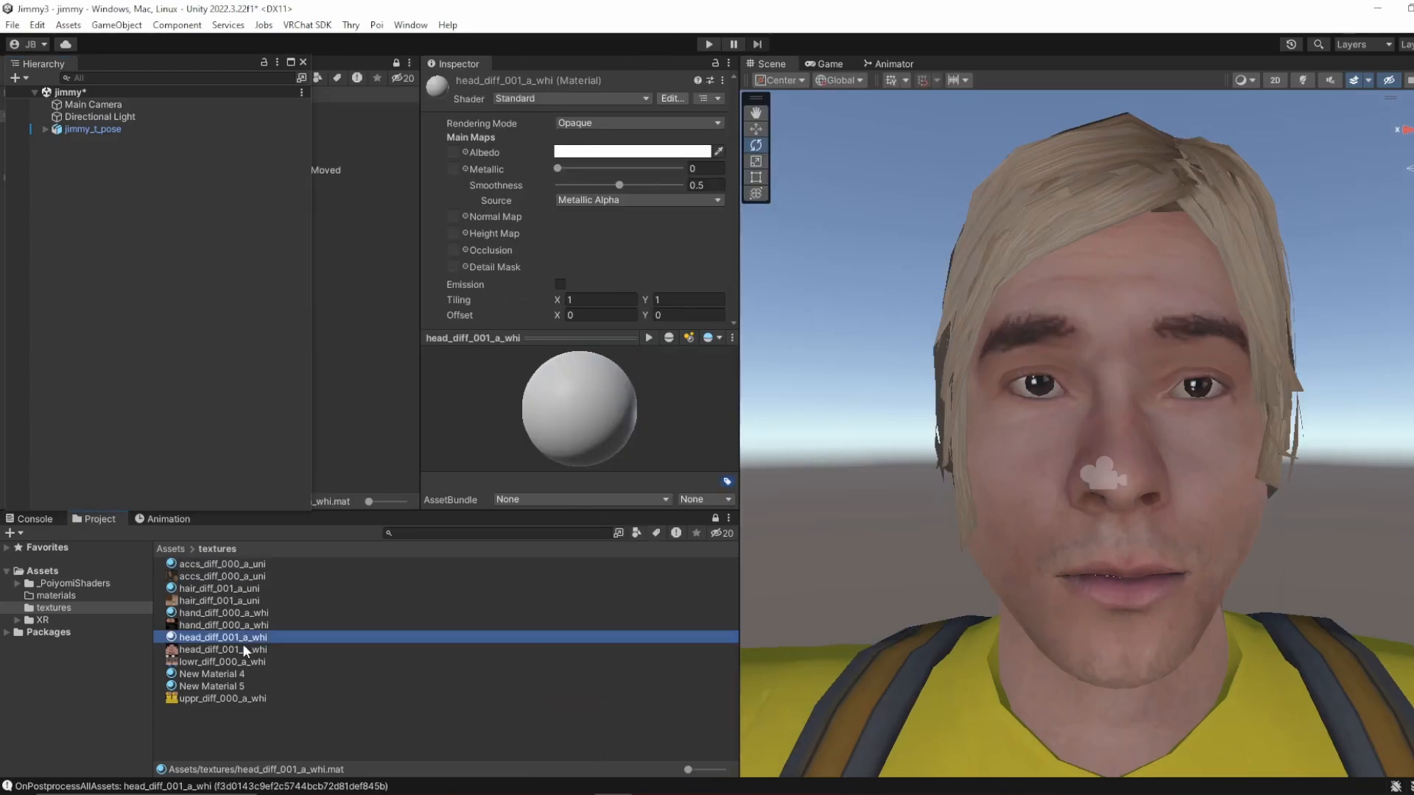
Step: Assign the head_diff_001_a_whi texture as the albedo map of the head_diff_001_a_whi material
click(242, 646)
click(236, 638)
drag(251, 648, 455, 152)
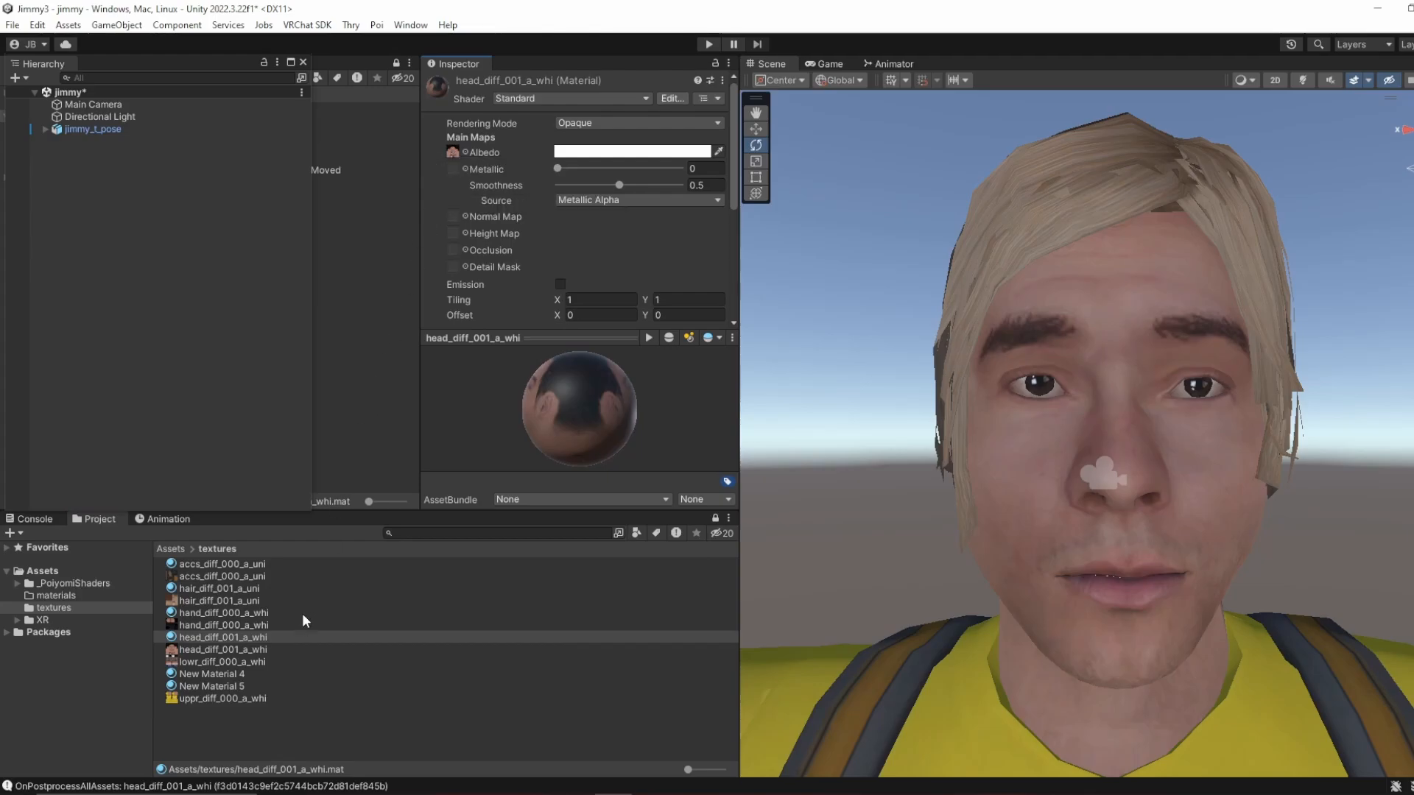
Step: Rename New Material 4 as lowr_diff_000_a_whi and assign the lowr_diff_000_a_whi texture as its albedo map
click(221, 662)
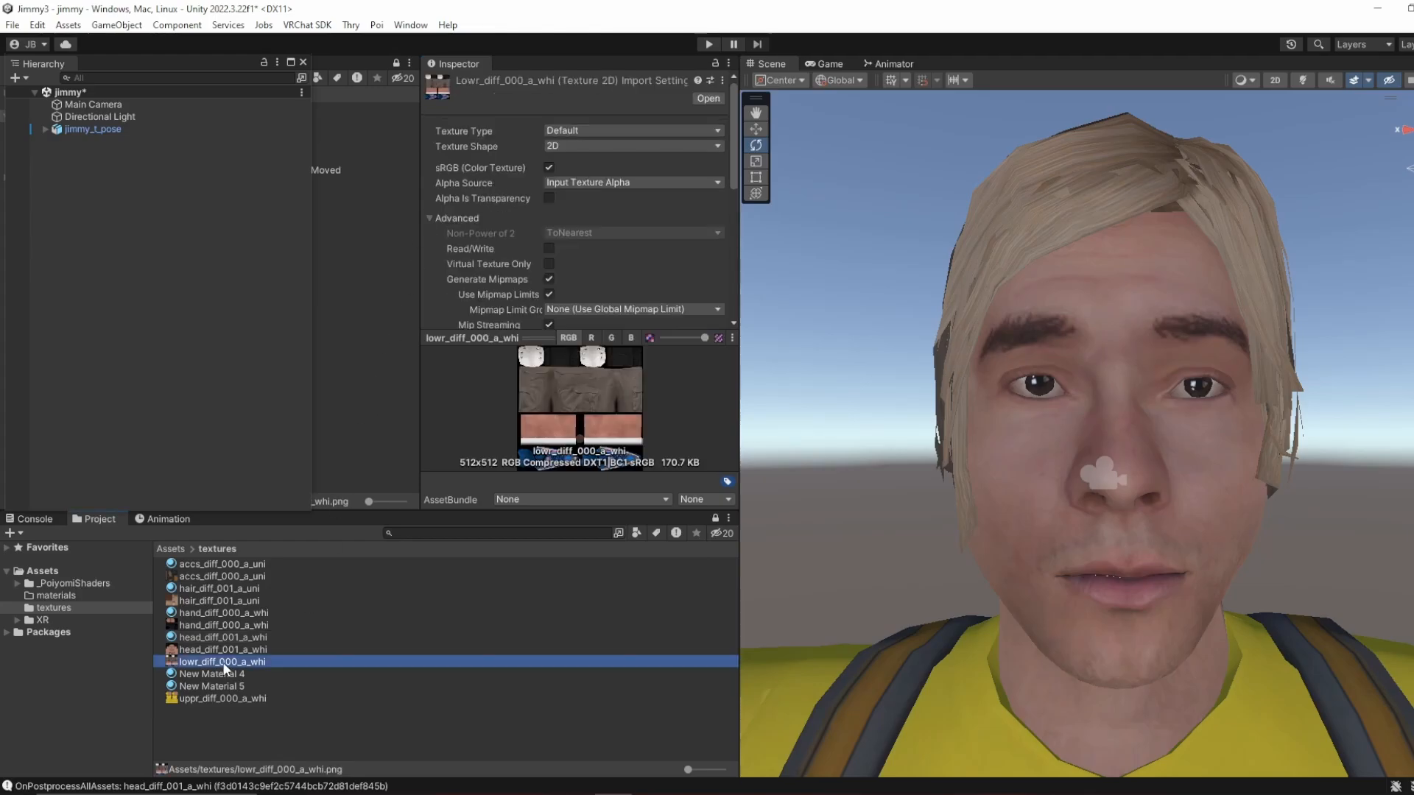
click(226, 662)
key(ctrl+c)
key(Escape)
click(218, 673)
click(219, 679)
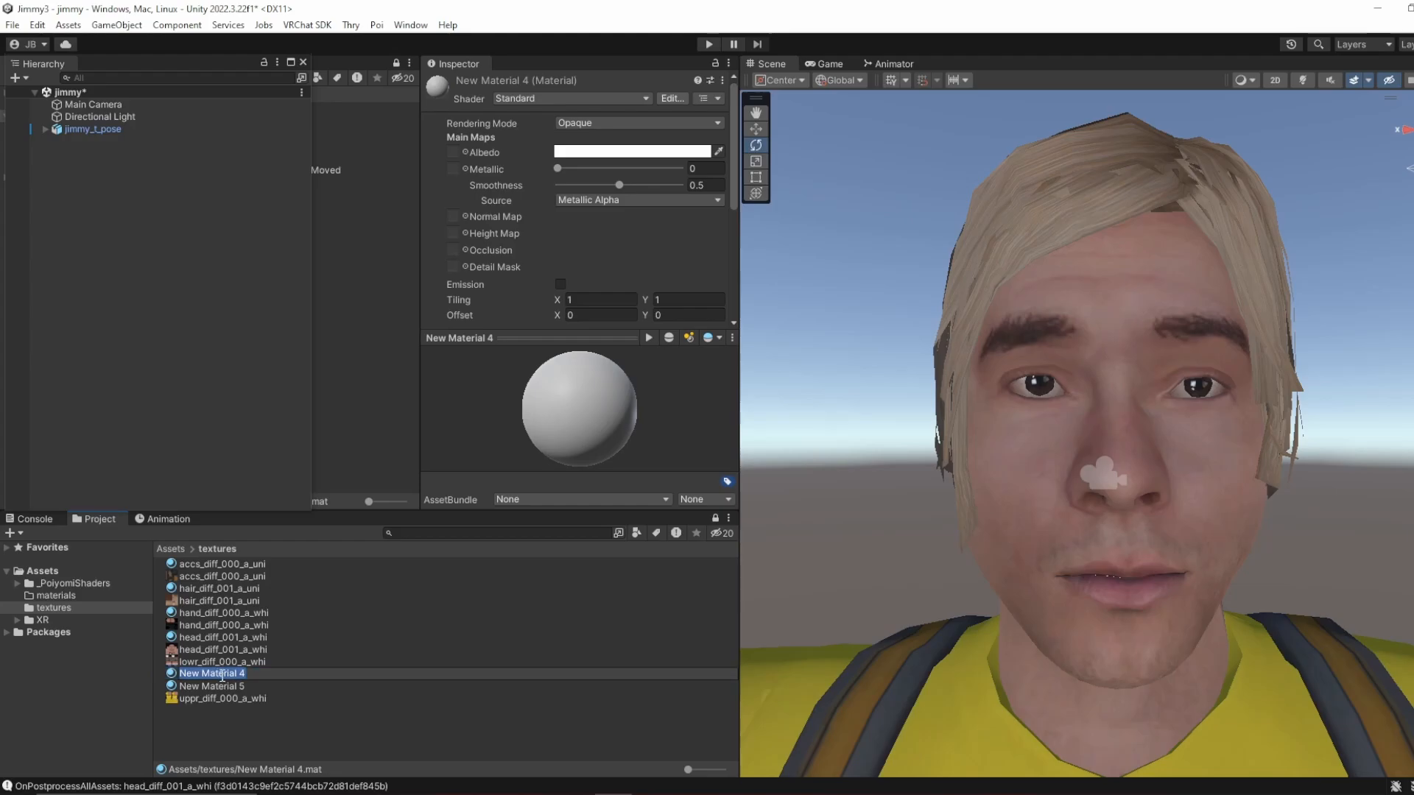
key(ctrl+v)
key(Return)
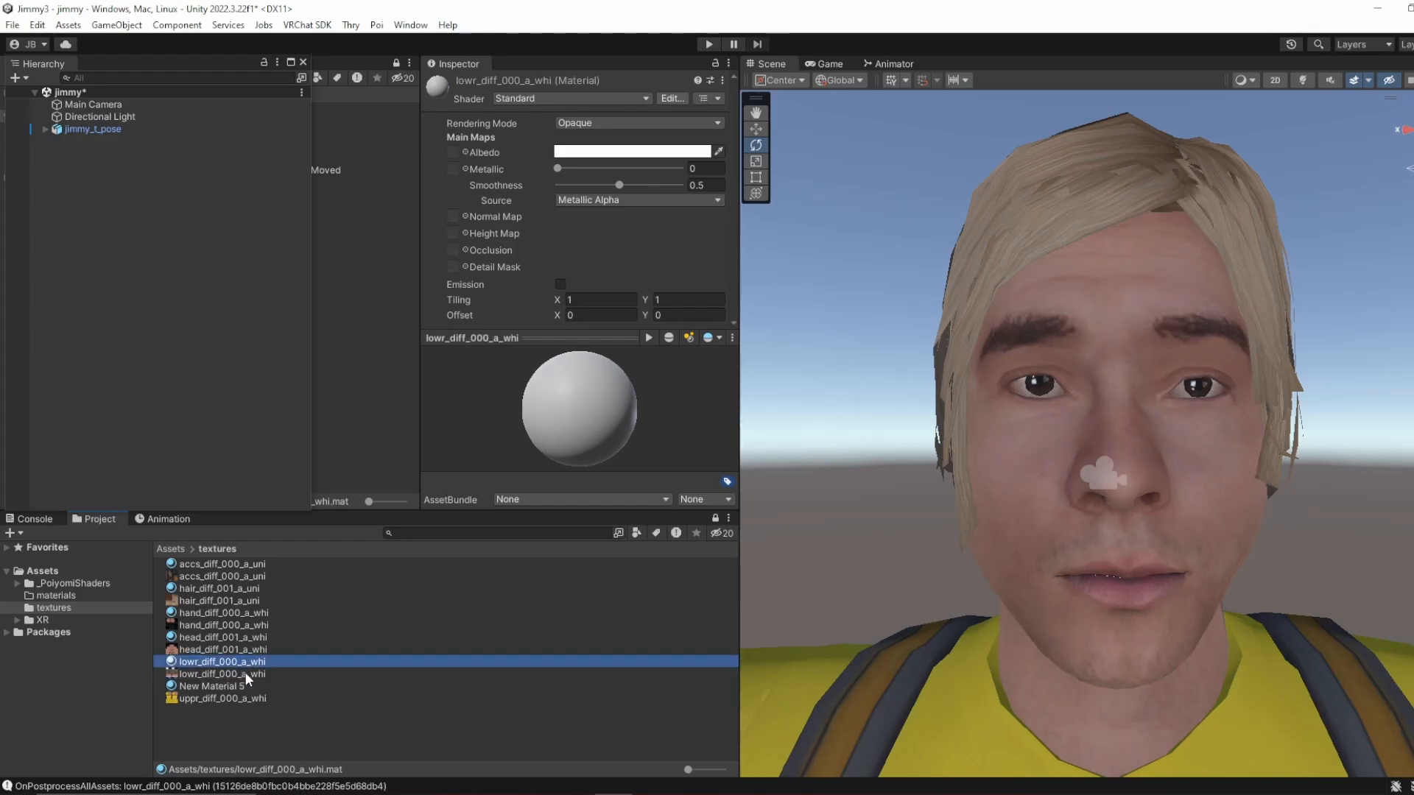
drag(245, 673, 457, 148)
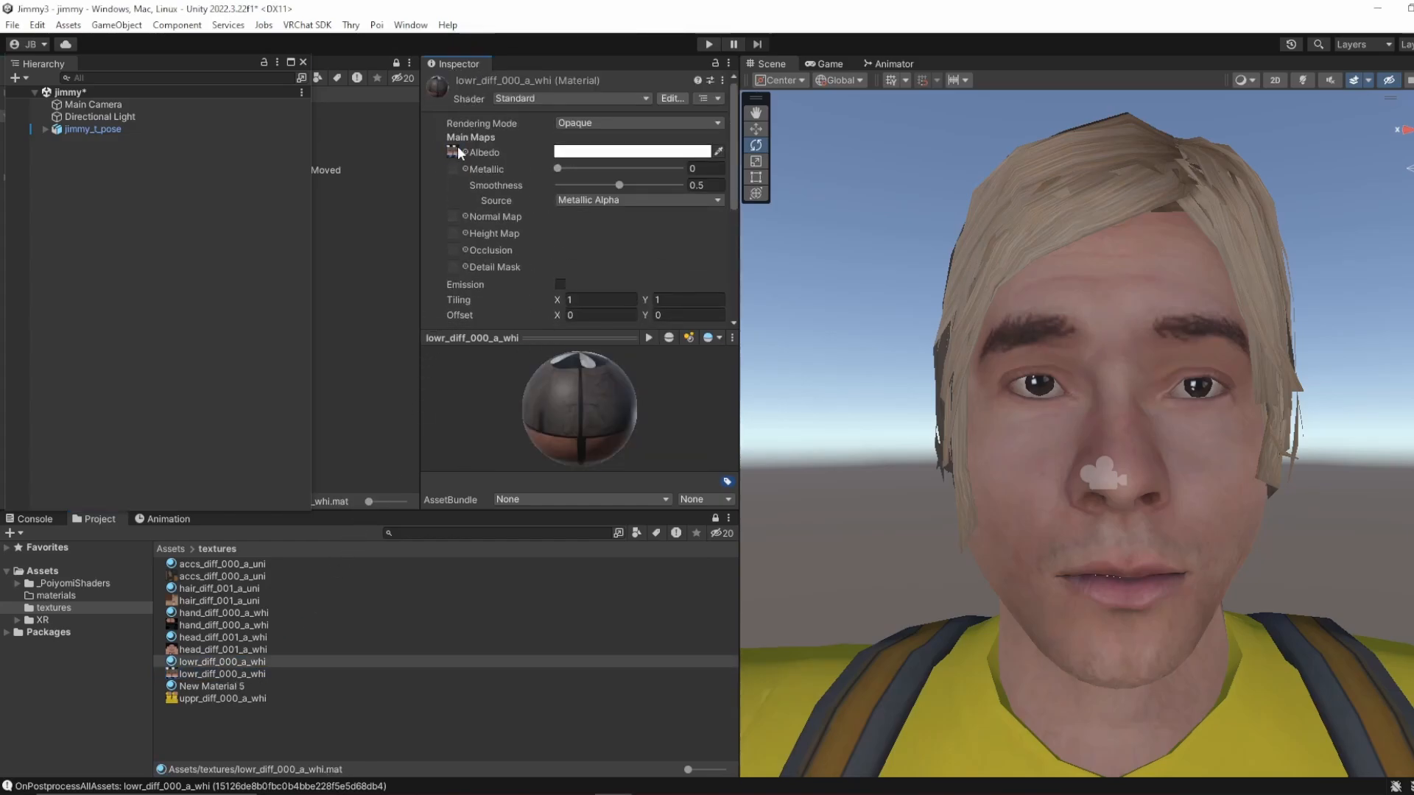
Step: Rename New Material 5 as uppr_diff_000_a_whi and assign the uppr_diff_000_a_whi texture as its albedo map
click(230, 687)
click(236, 698)
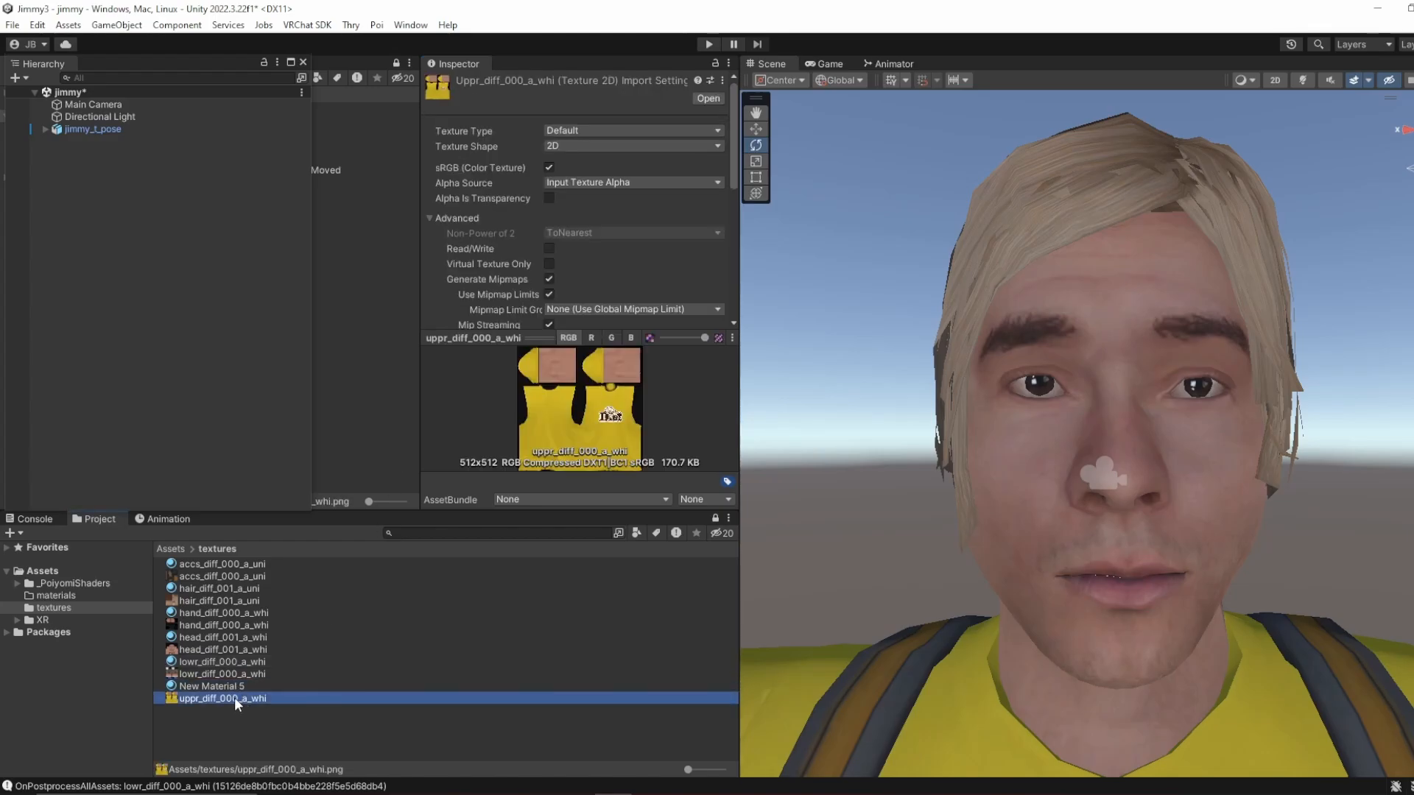
click(227, 687)
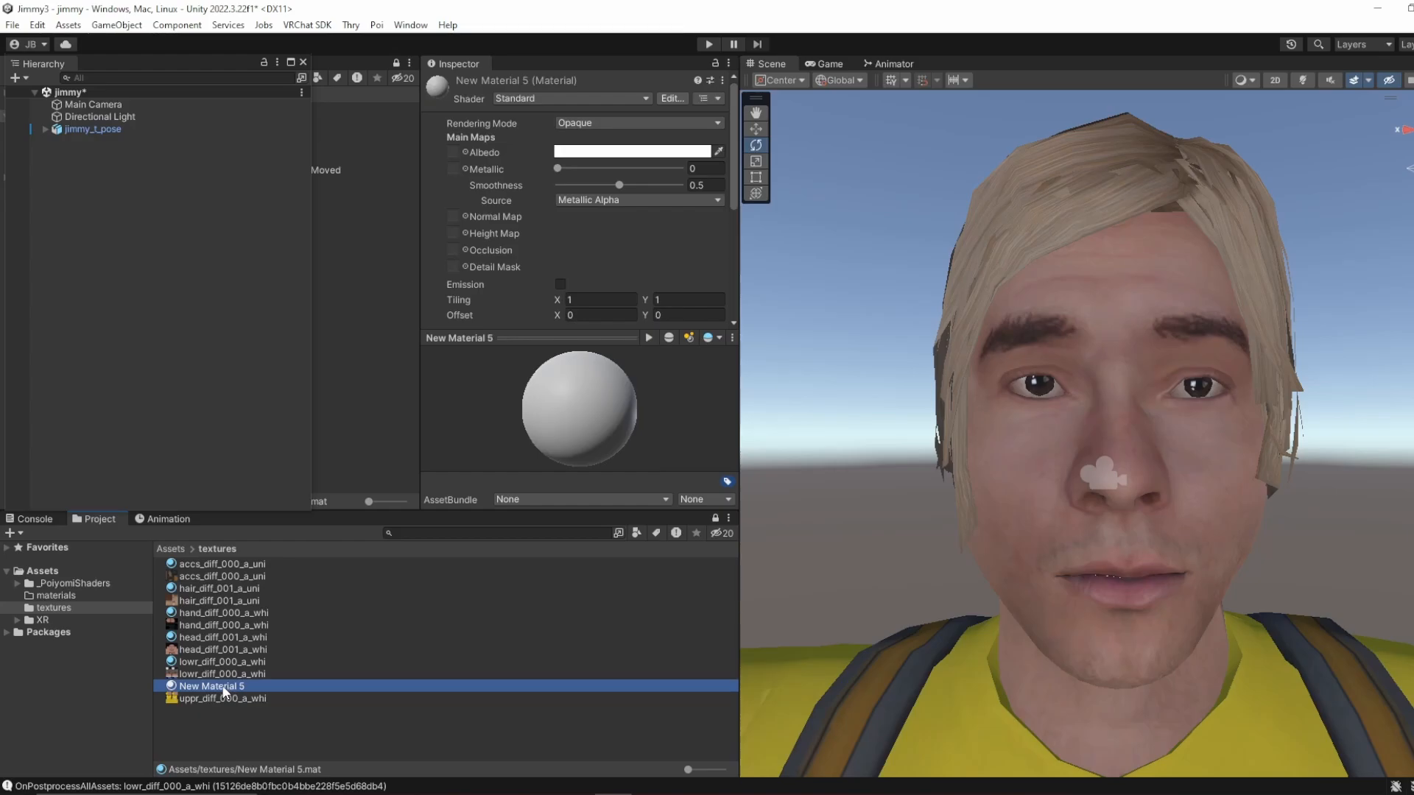
key(F2)
text(uppr_diff_000_a_whi)
key(Return)
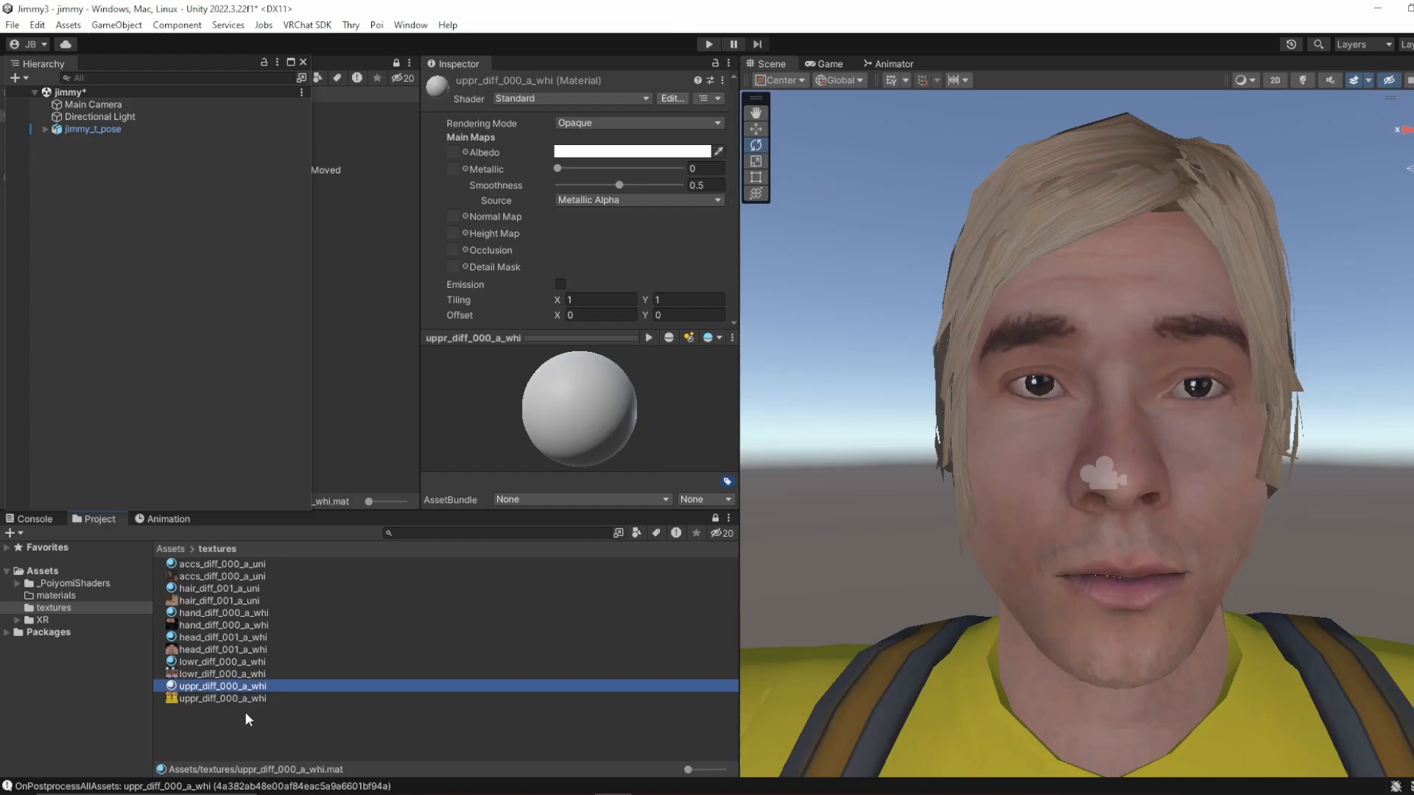
click(235, 696)
click(228, 687)
drag(235, 697, 455, 153)
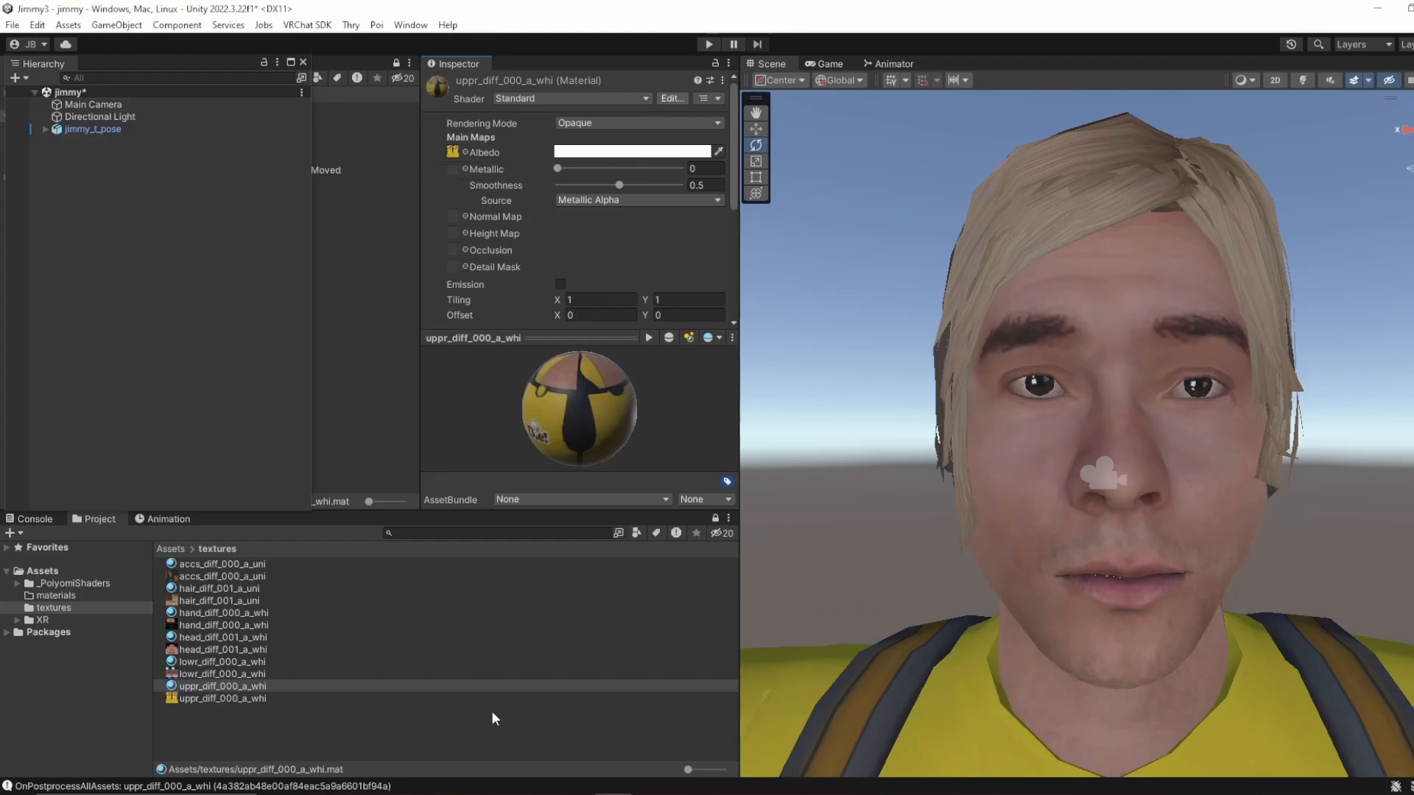
Step: Set the shader of all six materials in the textures folder to Poiyomi Toon
click(361, 721)
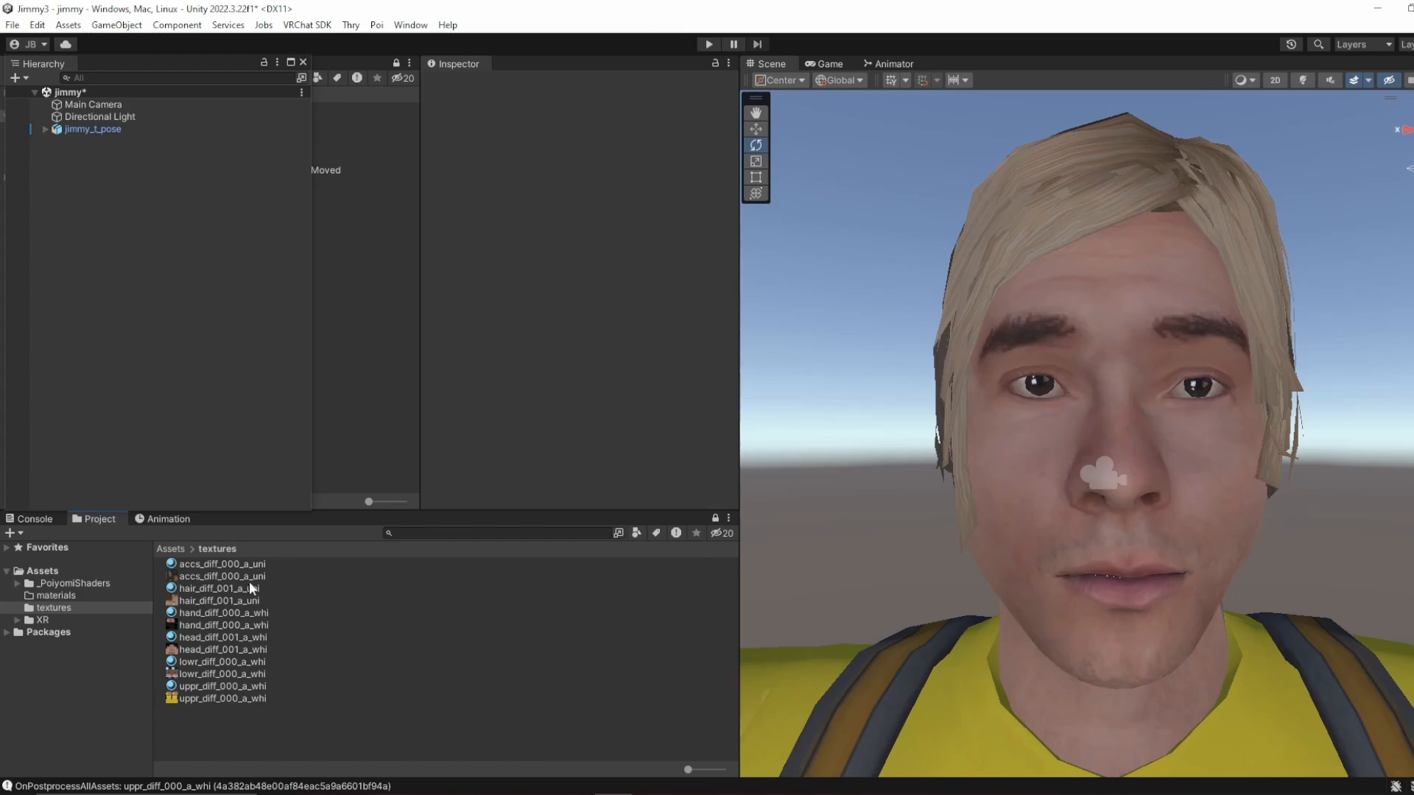
click(238, 565)
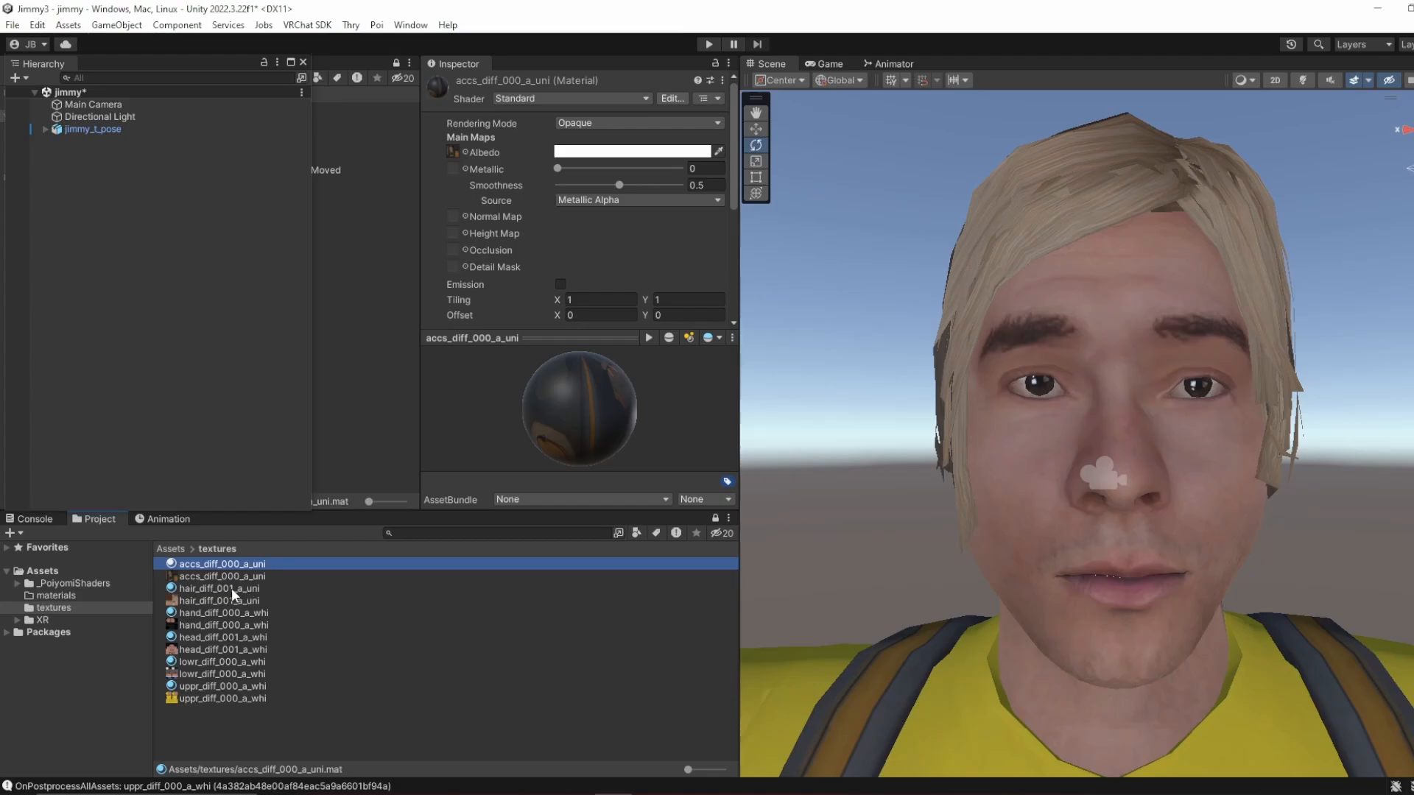
ctrl+click(231, 588)
ctrl+click(237, 613)
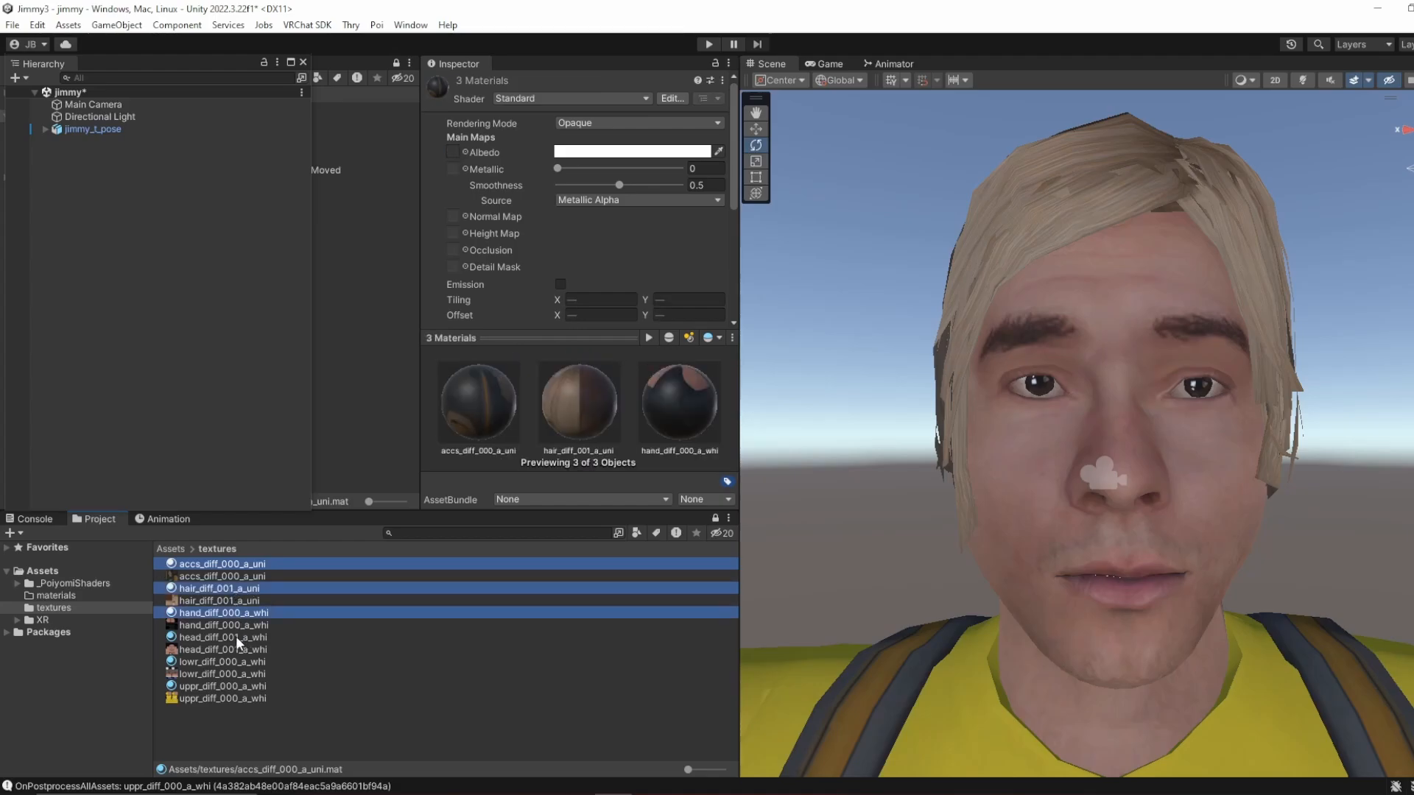
ctrl+click(235, 637)
ctrl+click(234, 661)
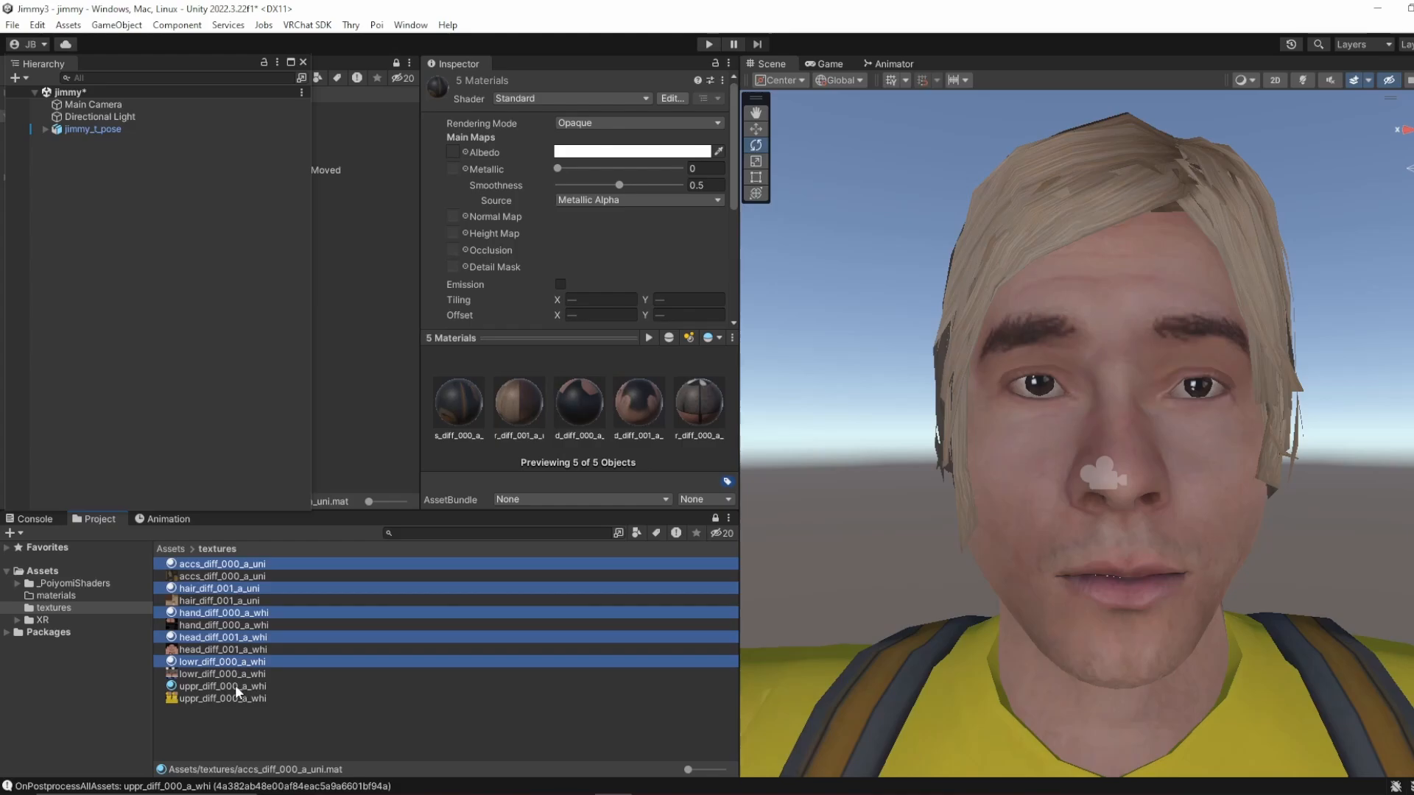
ctrl+click(234, 685)
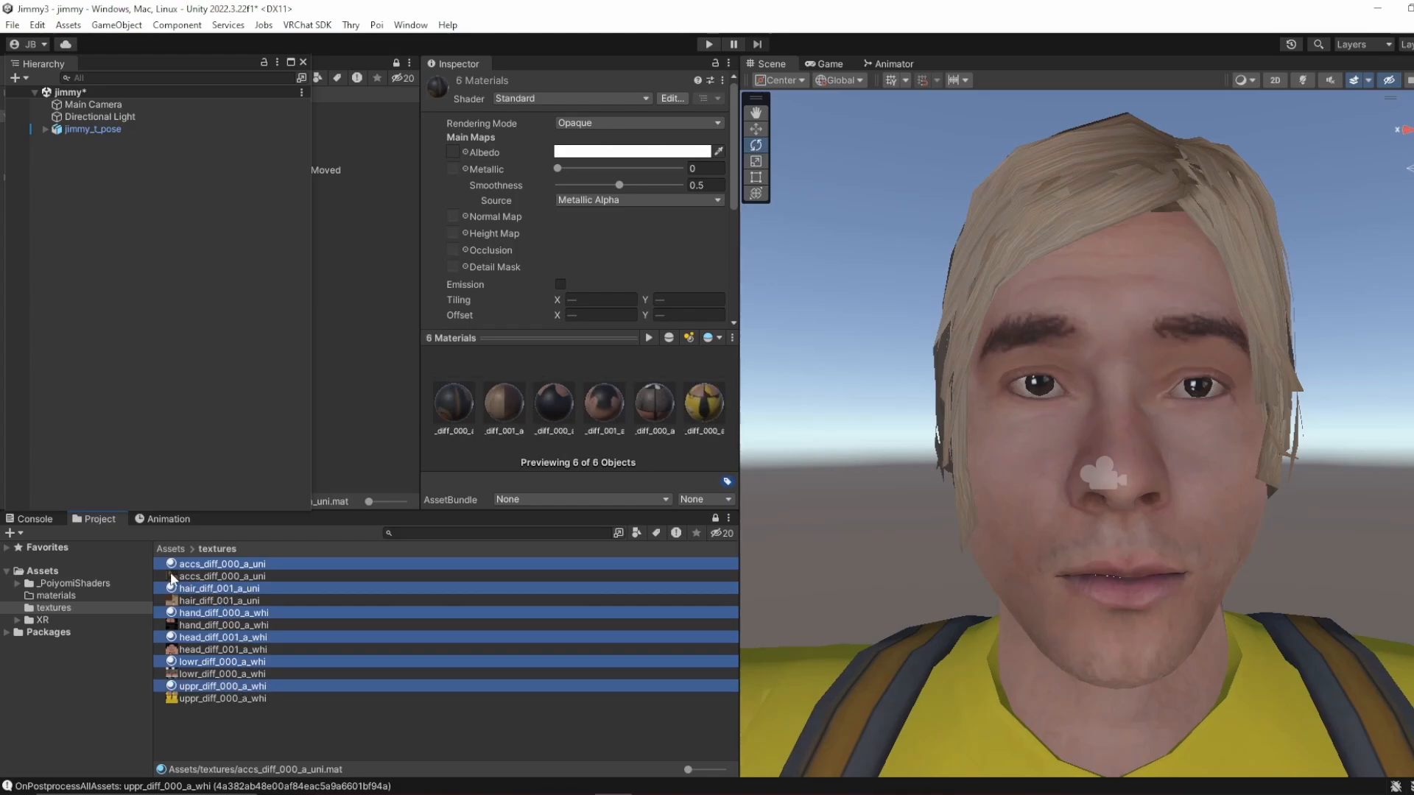
click(559, 100)
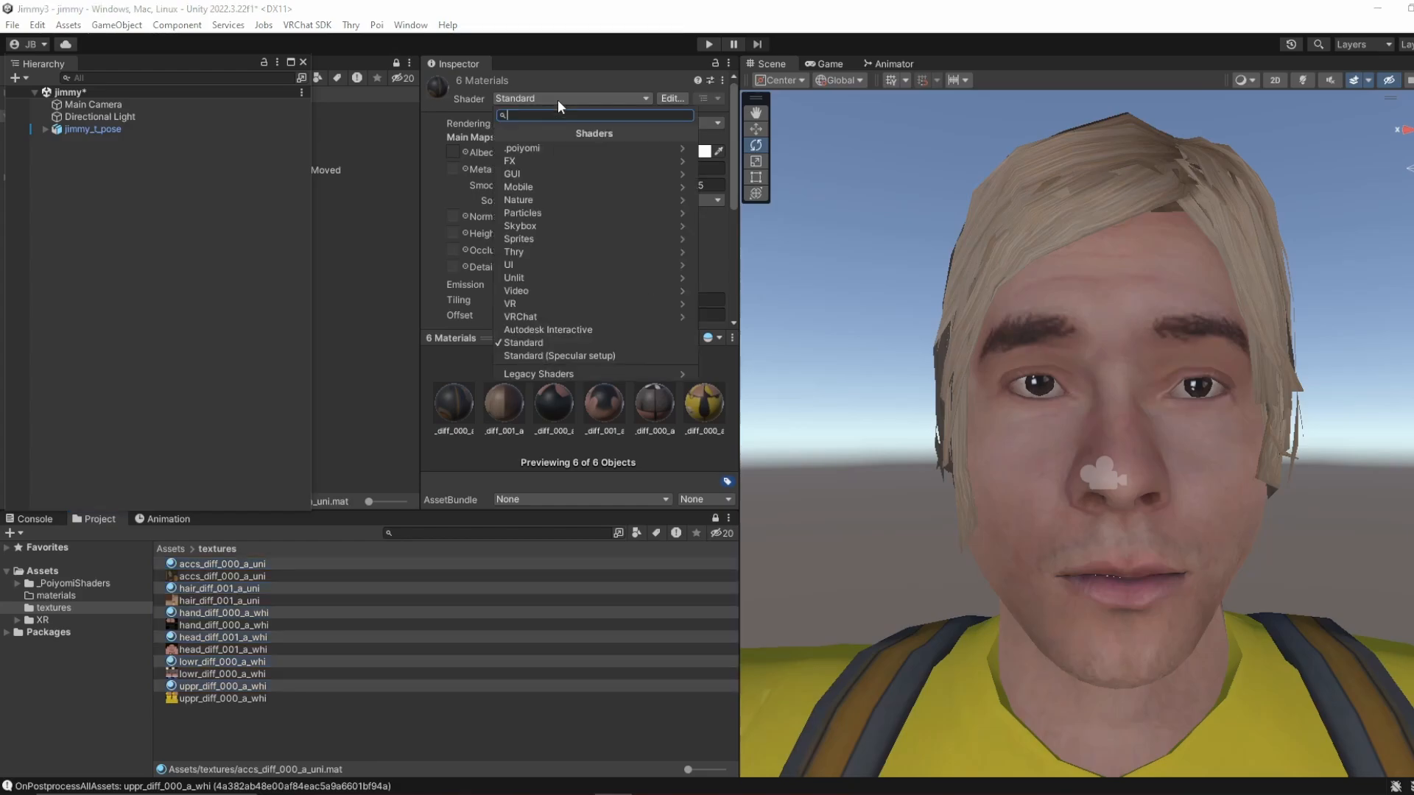
click(684, 148)
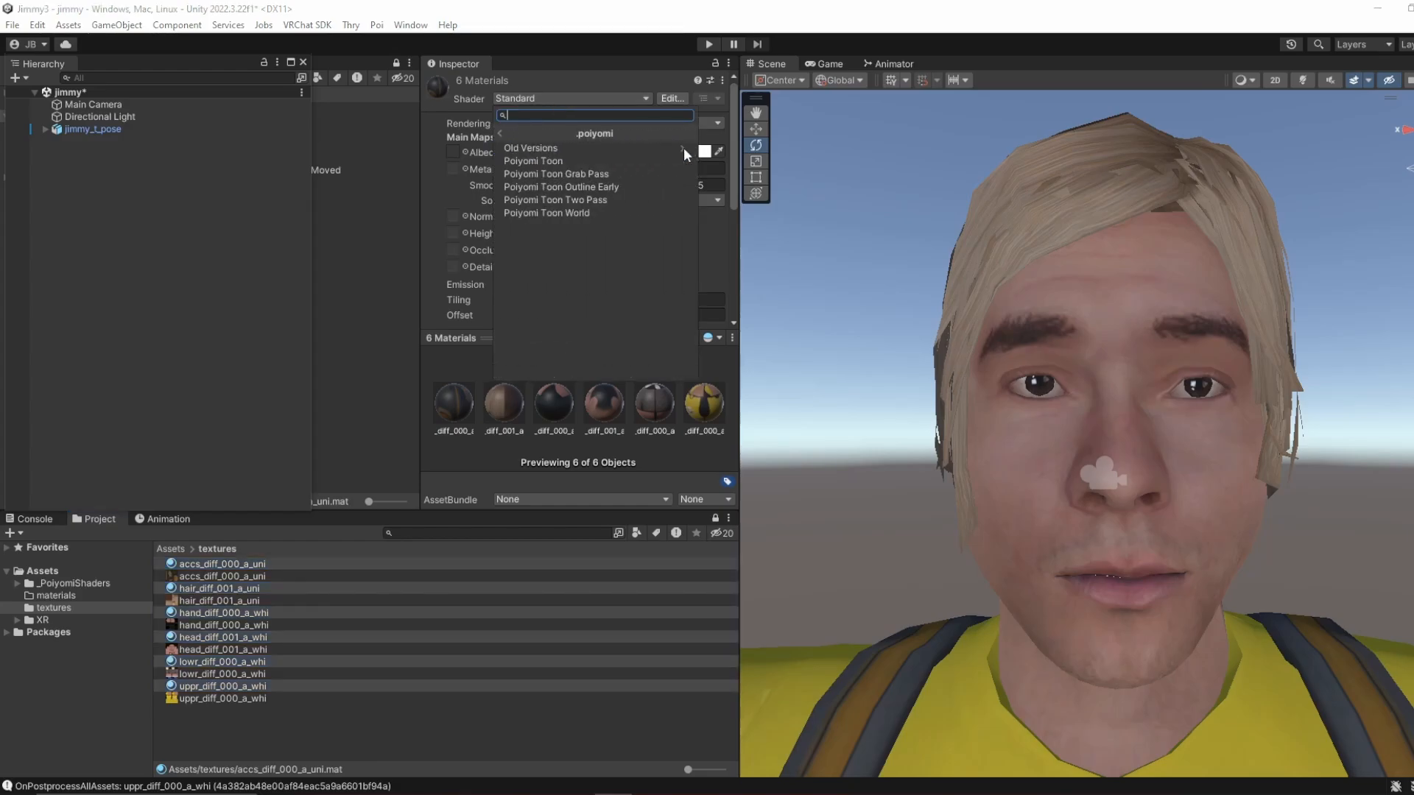
click(621, 157)
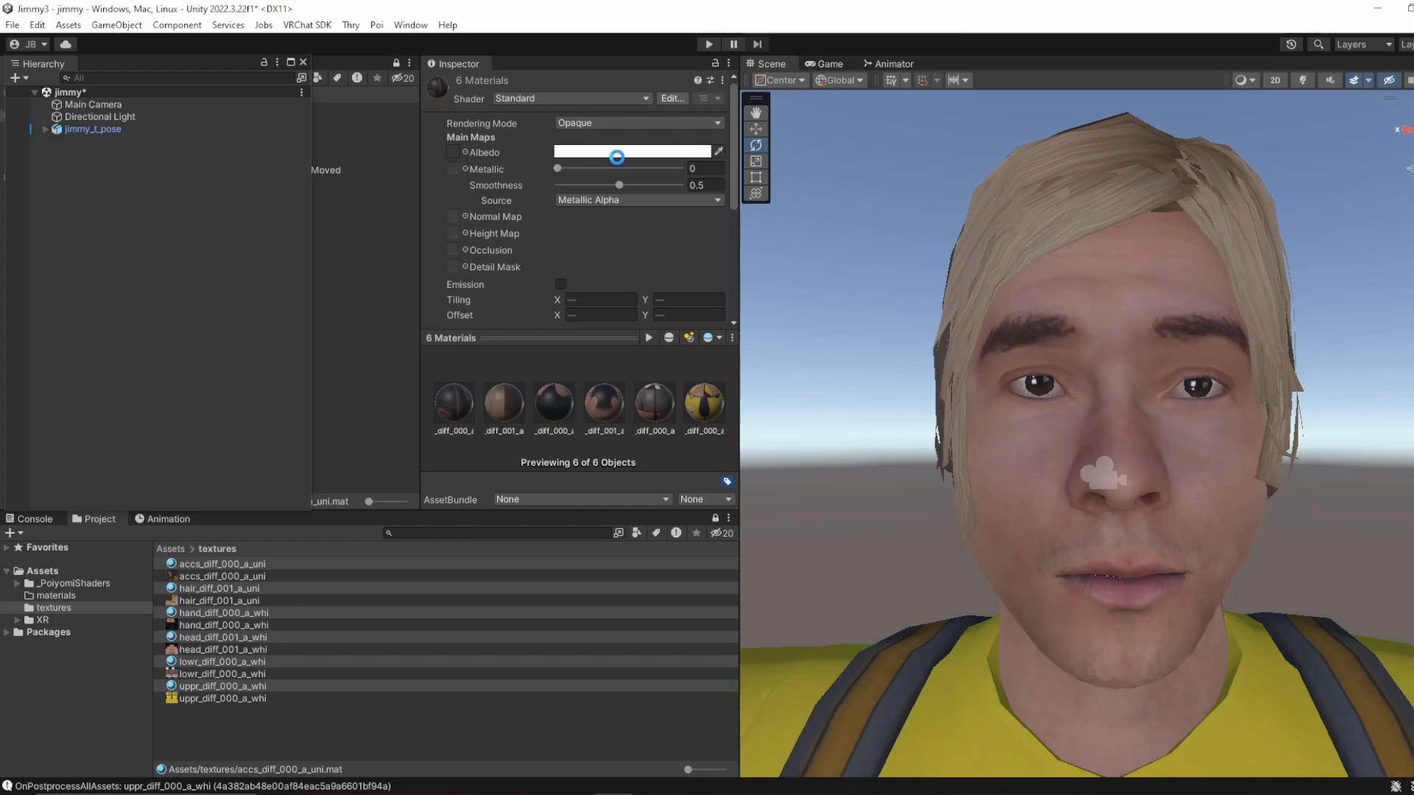
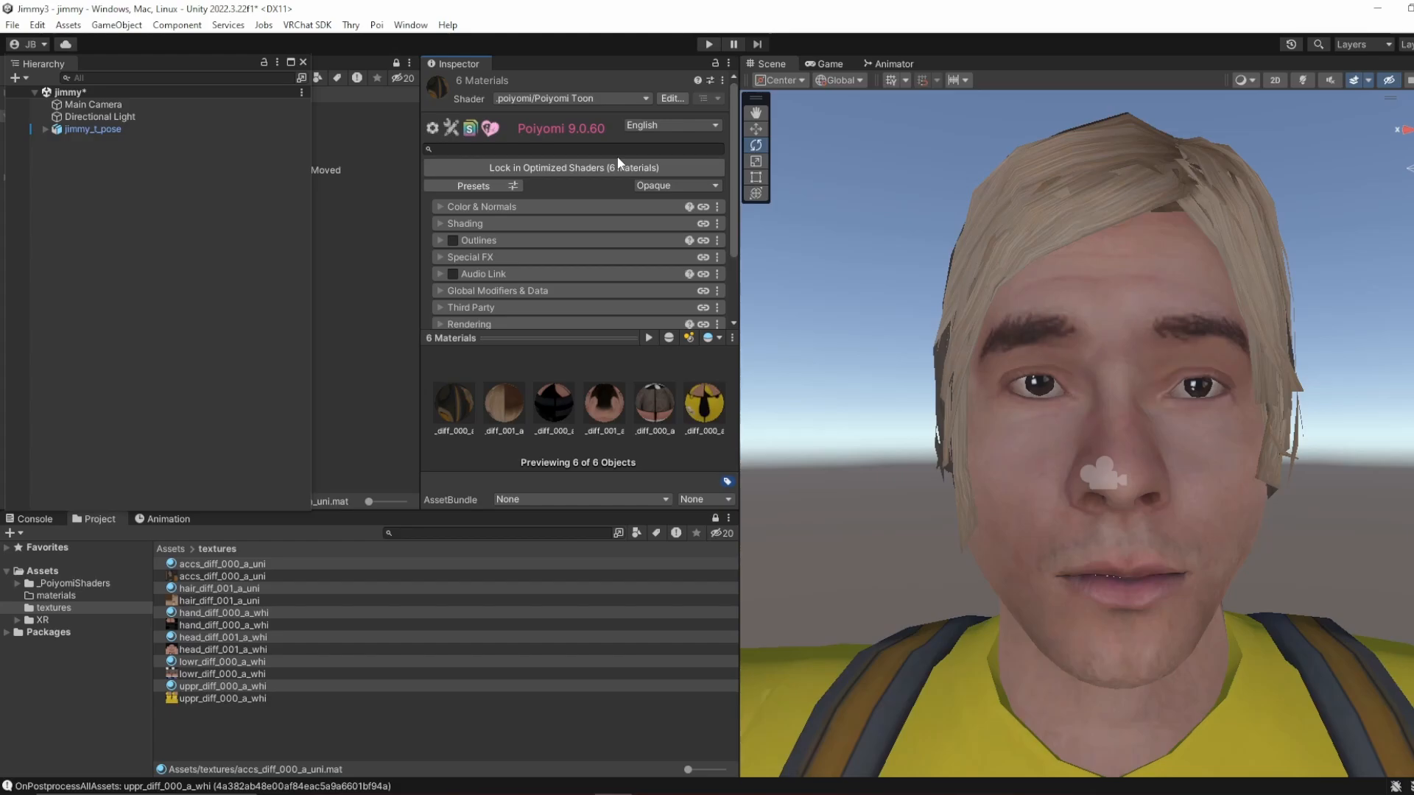
Step: Keep the rendering preset at Opaque and lock all six selected materials into optimized shaders
scroll(618, 214, down, 3)
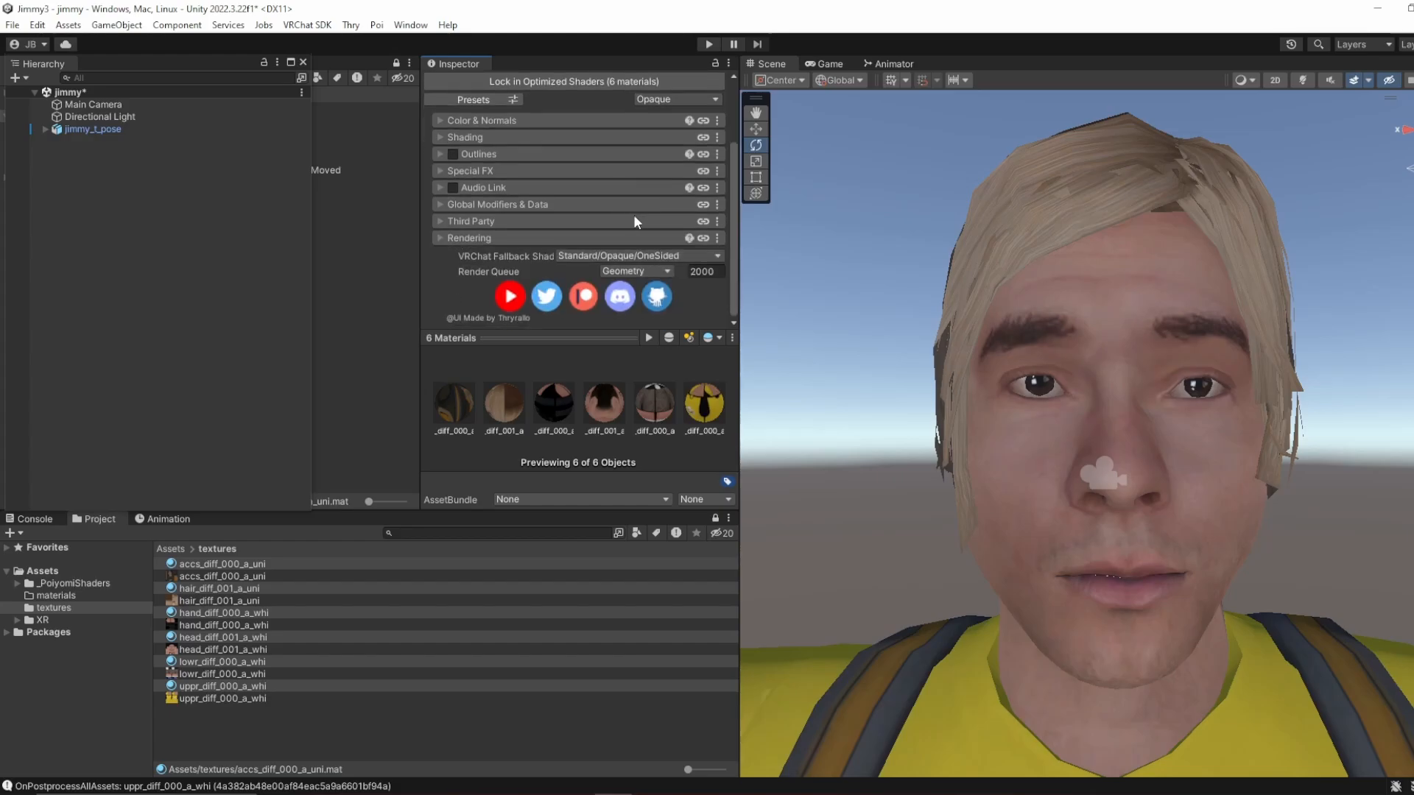
scroll(633, 214, up, 3)
click(652, 187)
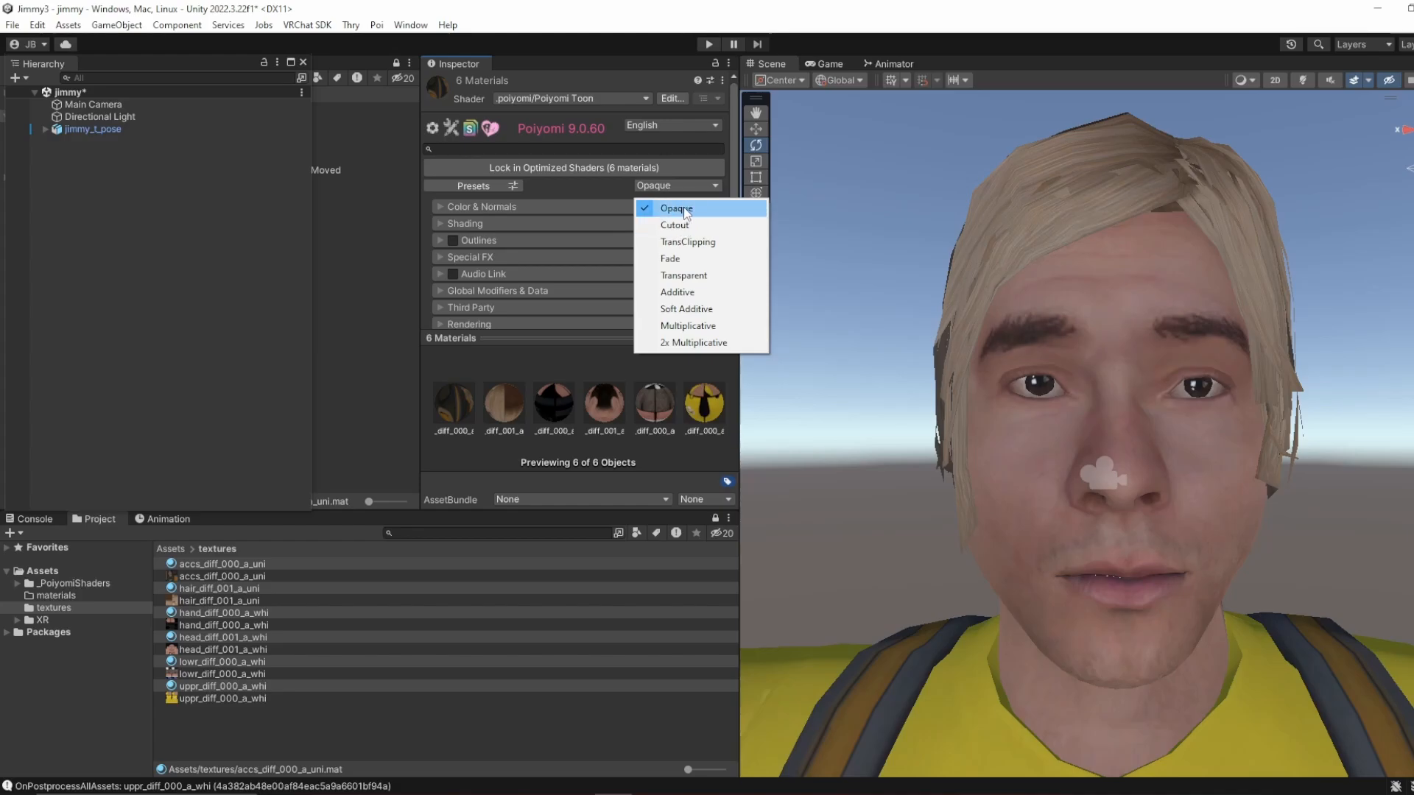
click(608, 183)
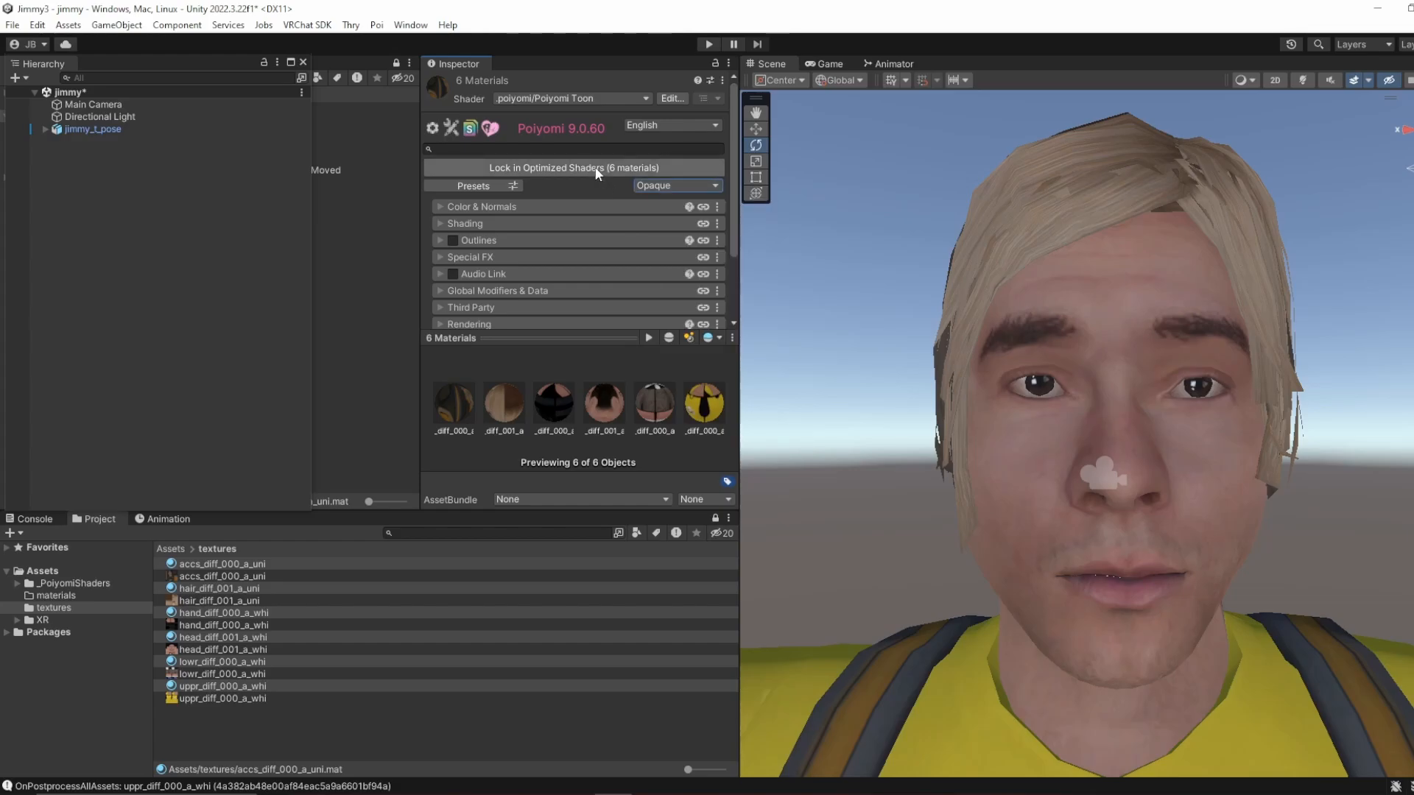
click(596, 168)
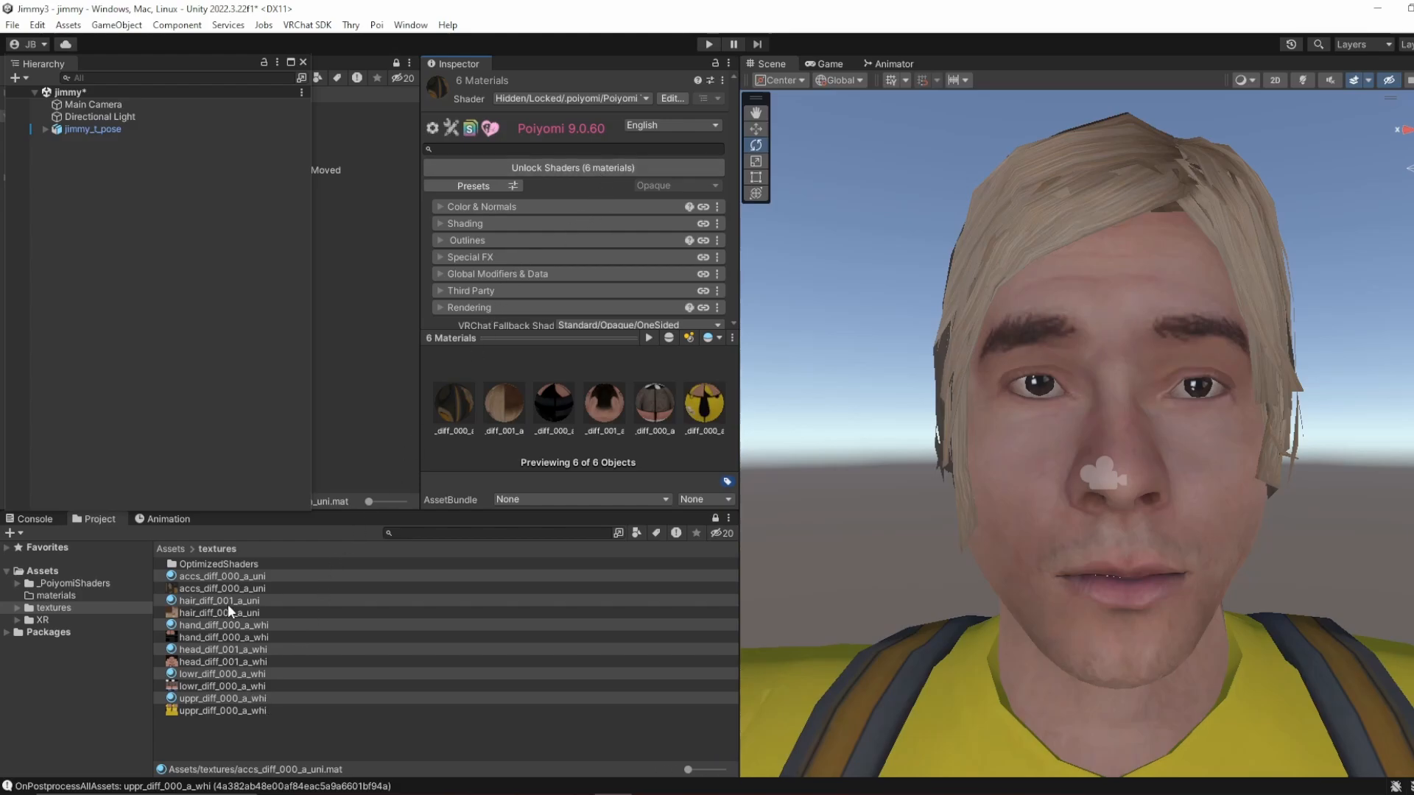
Step: Move the six selected materials from the textures folder into the materials folder
drag(211, 574, 64, 595)
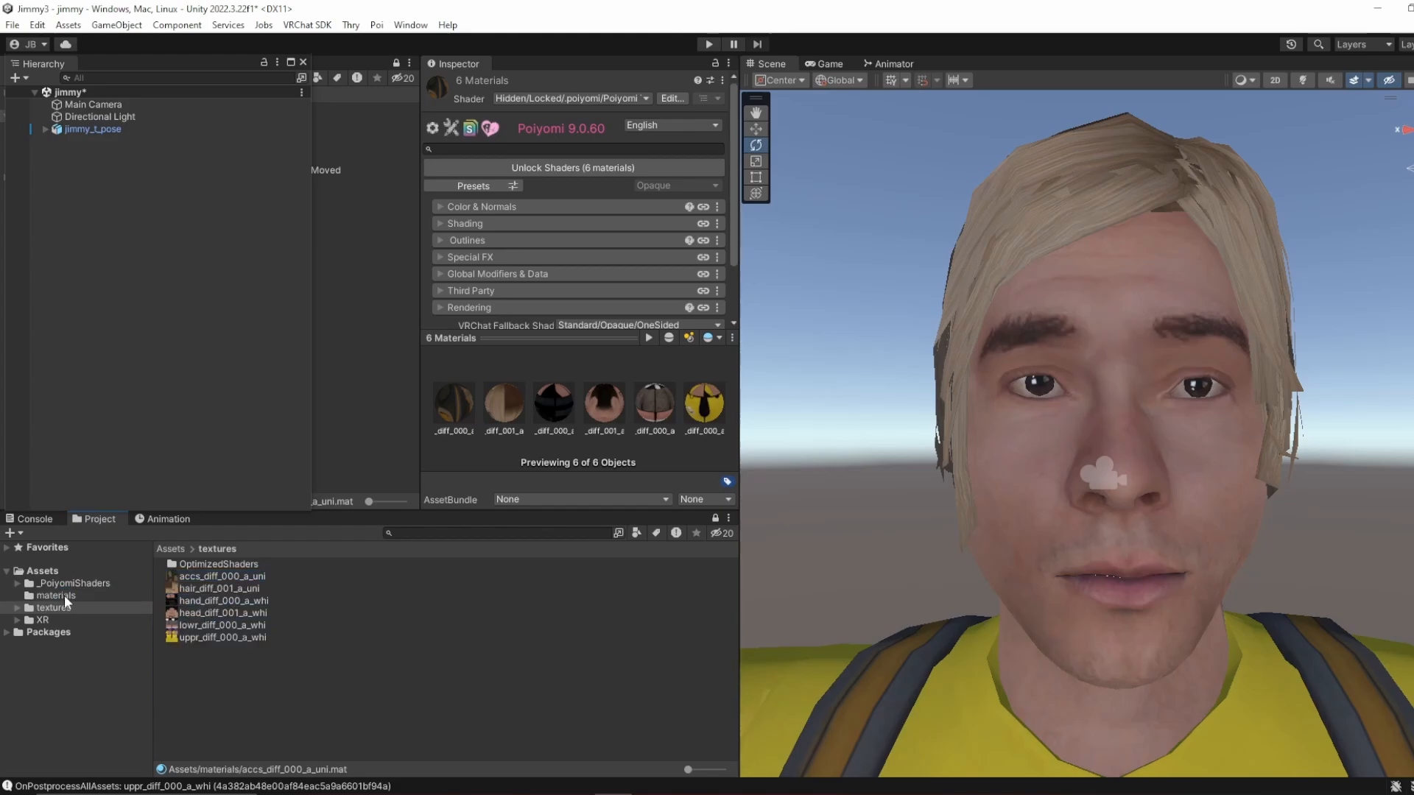
click(64, 595)
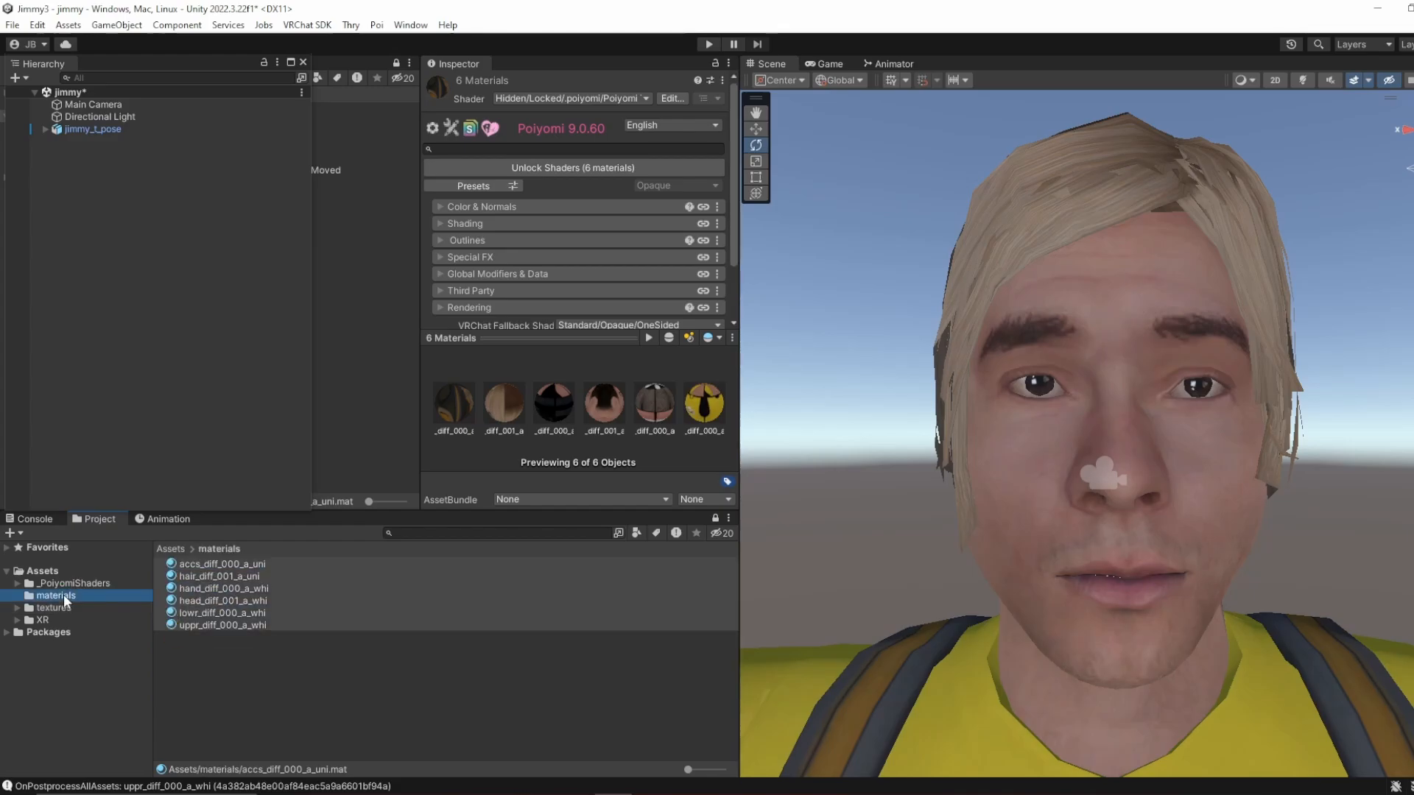
click(281, 661)
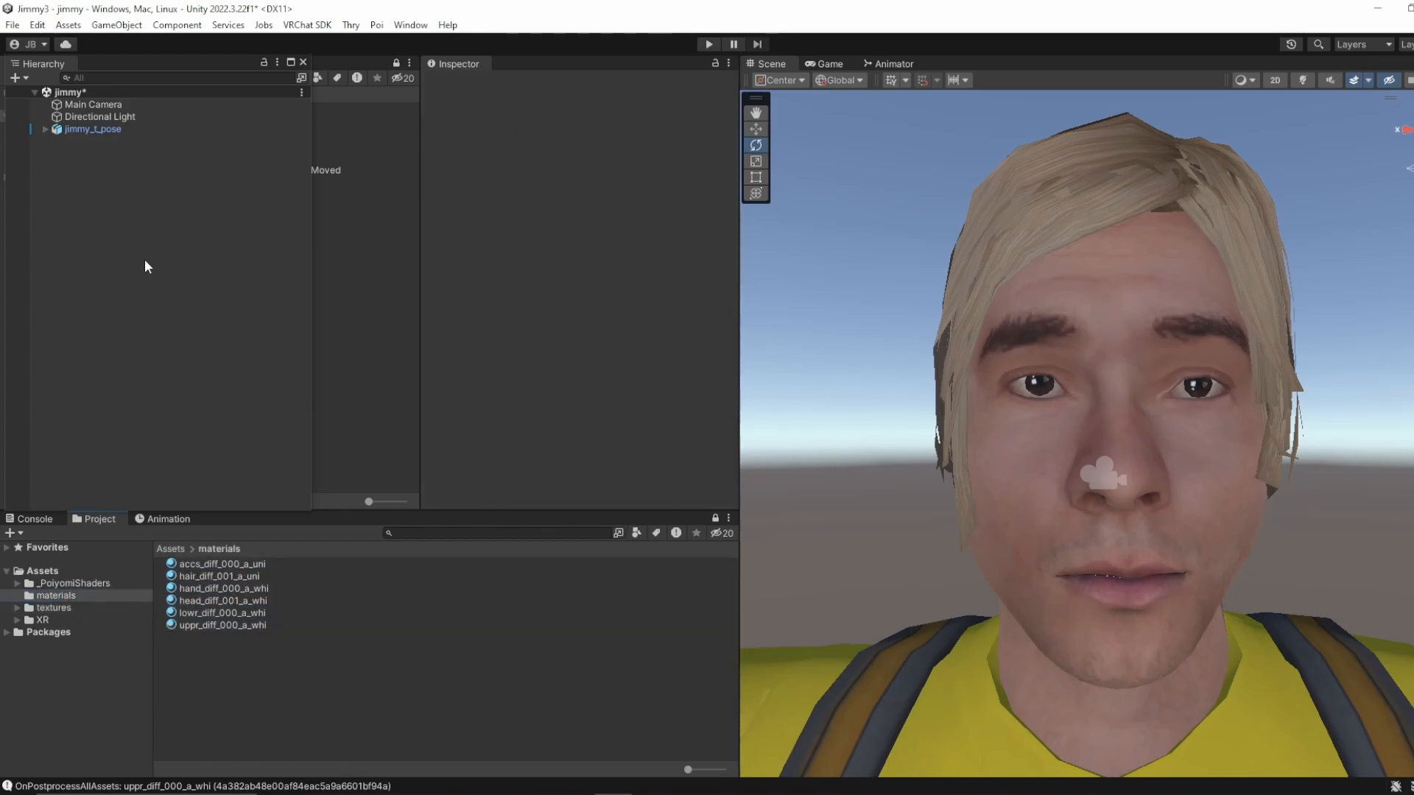
Step: Show the material import settings of the jimmy_t_pose model and lock the Inspector on them
click(51, 572)
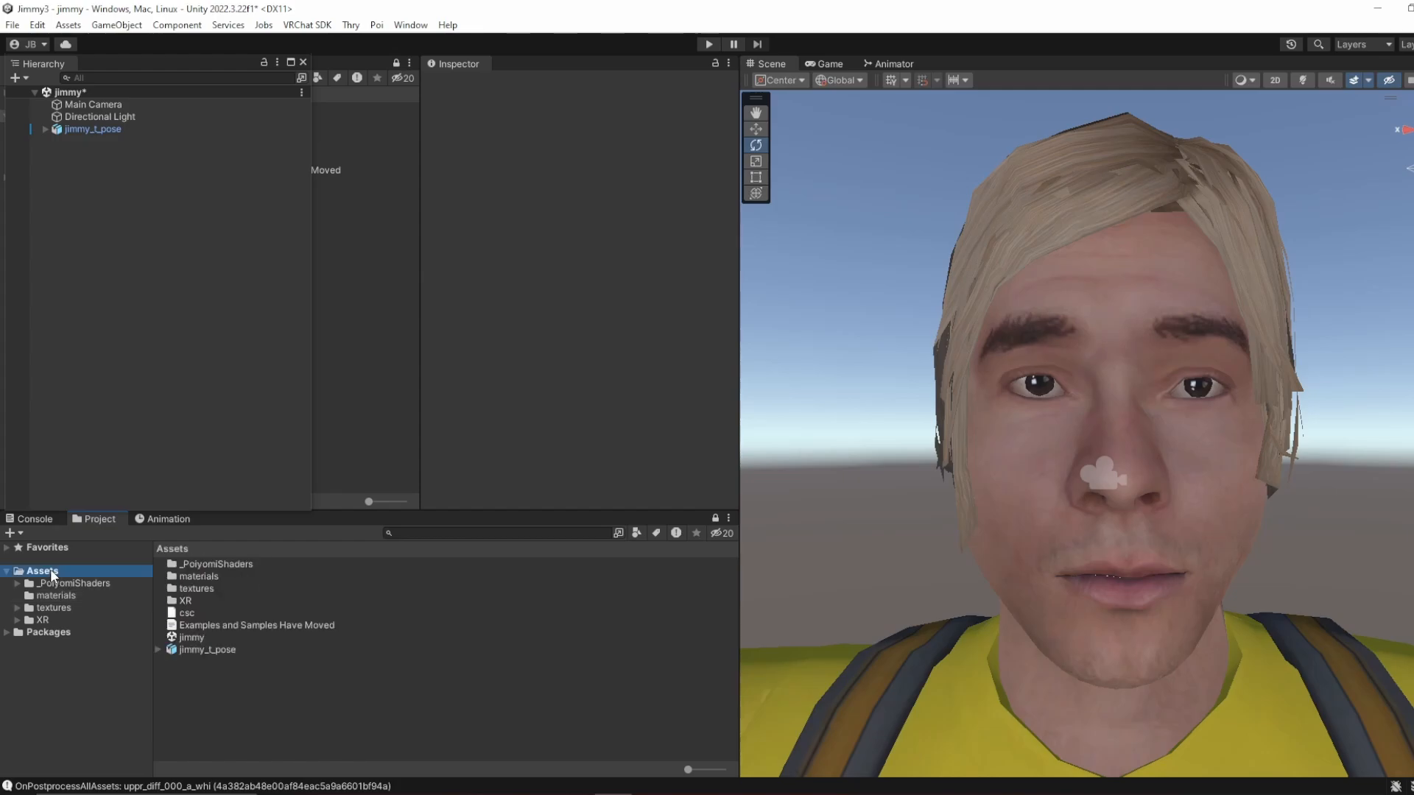
click(221, 653)
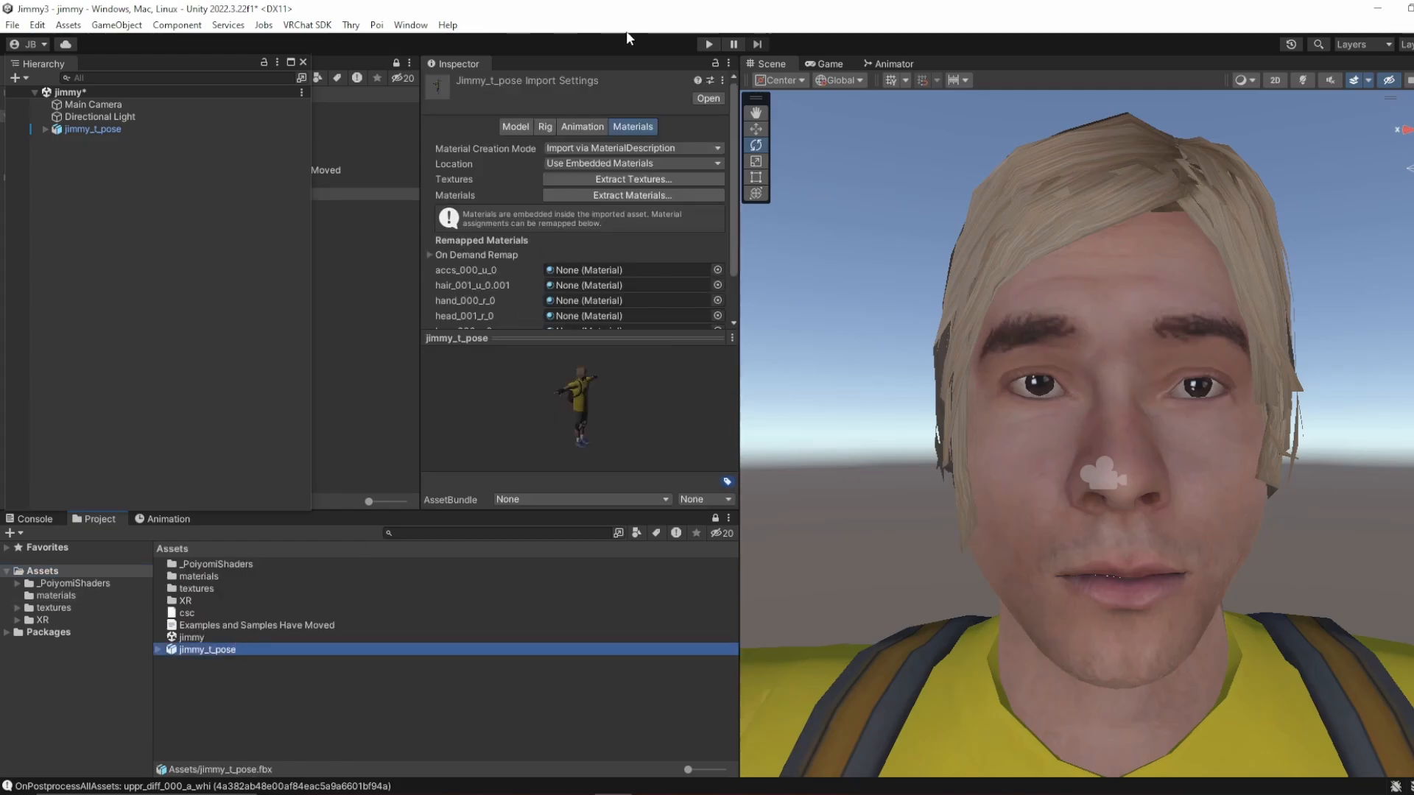
drag(665, 341, 667, 416)
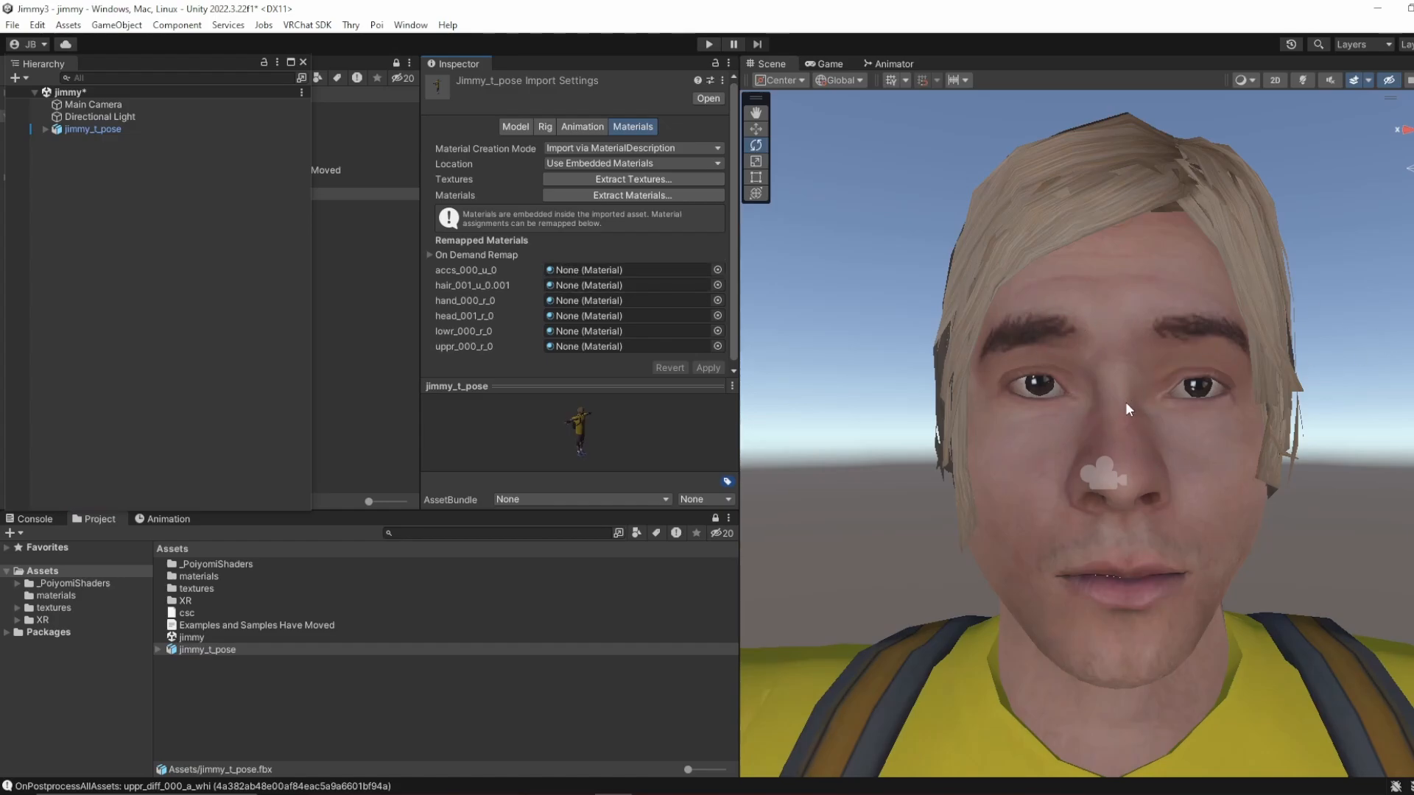
scroll(1170, 457, down, 5)
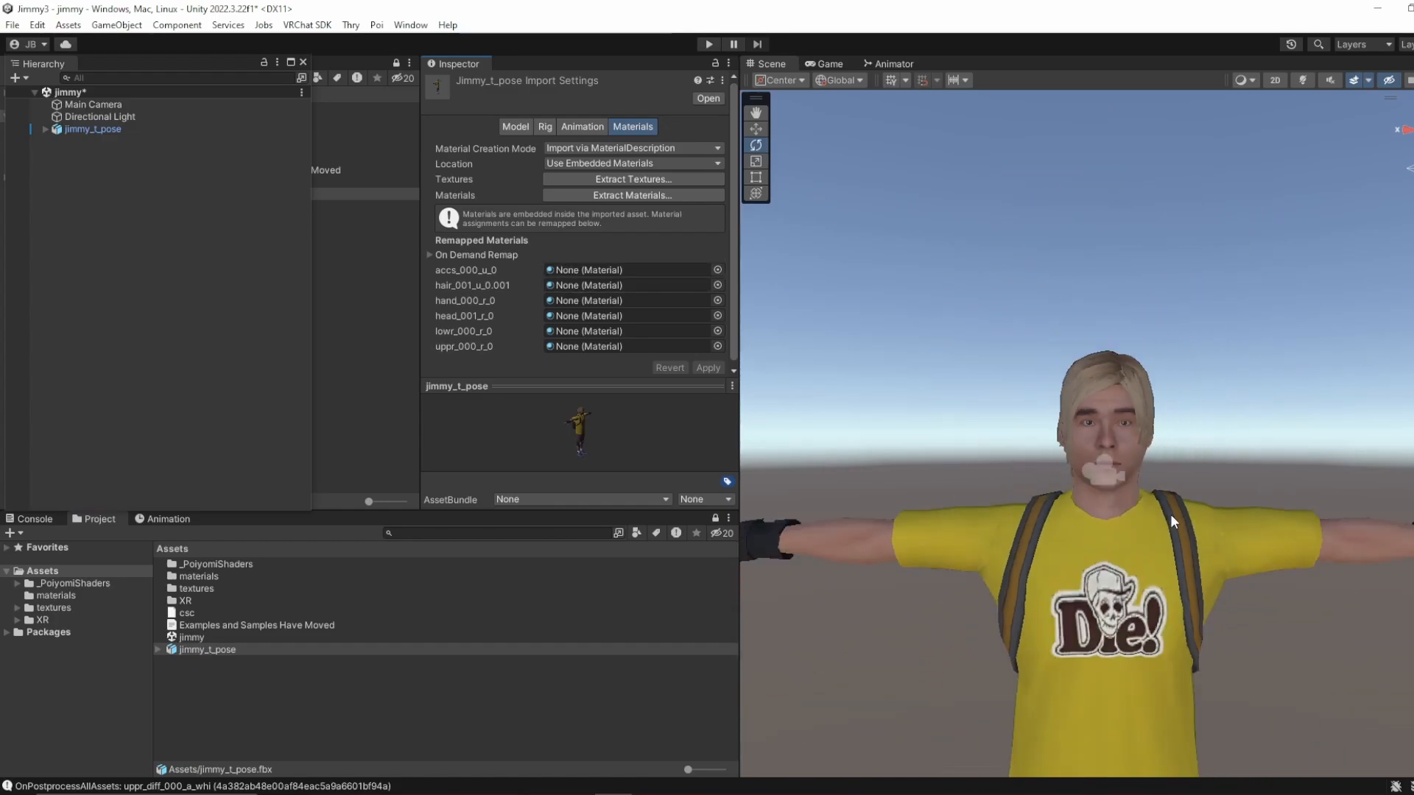
scroll(1171, 512, up, 1)
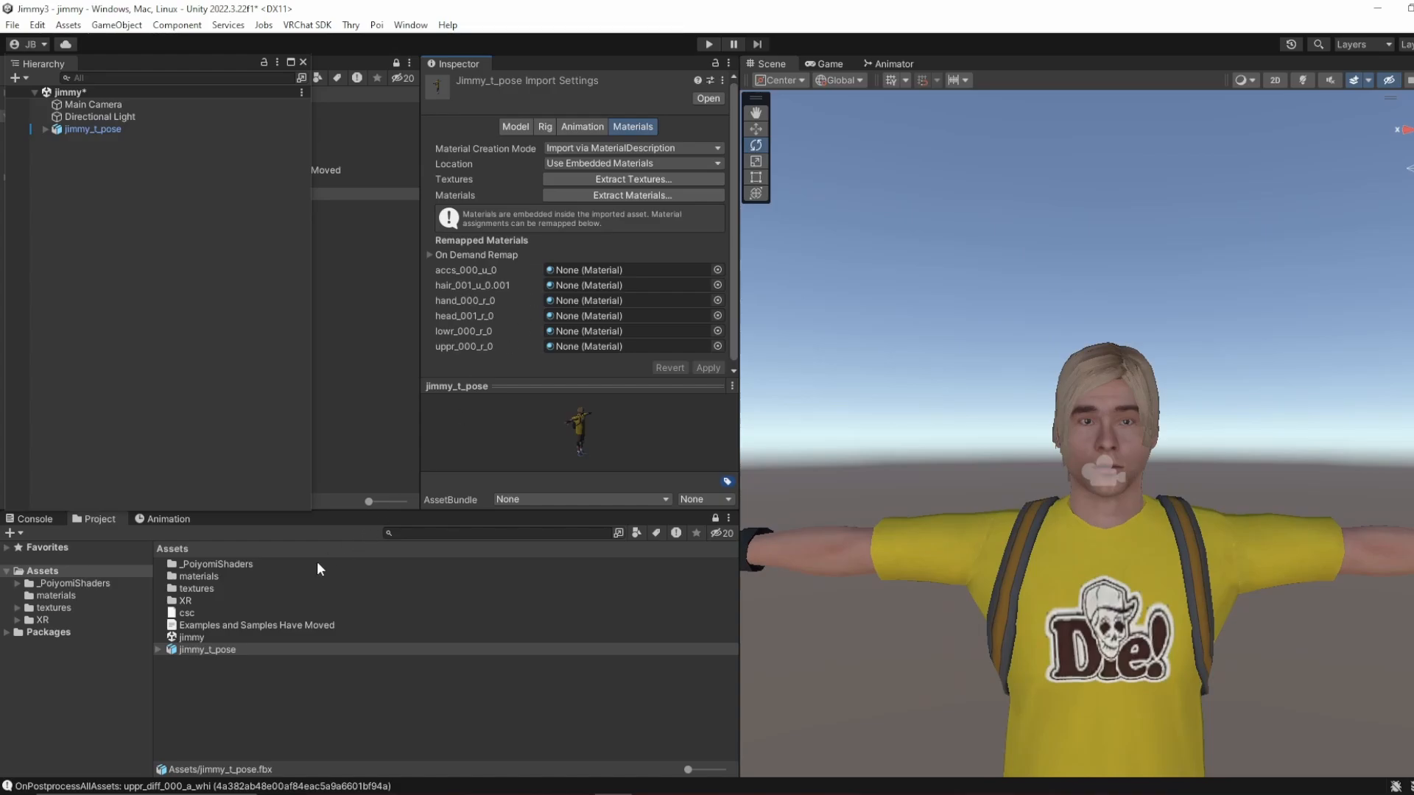
click(201, 576)
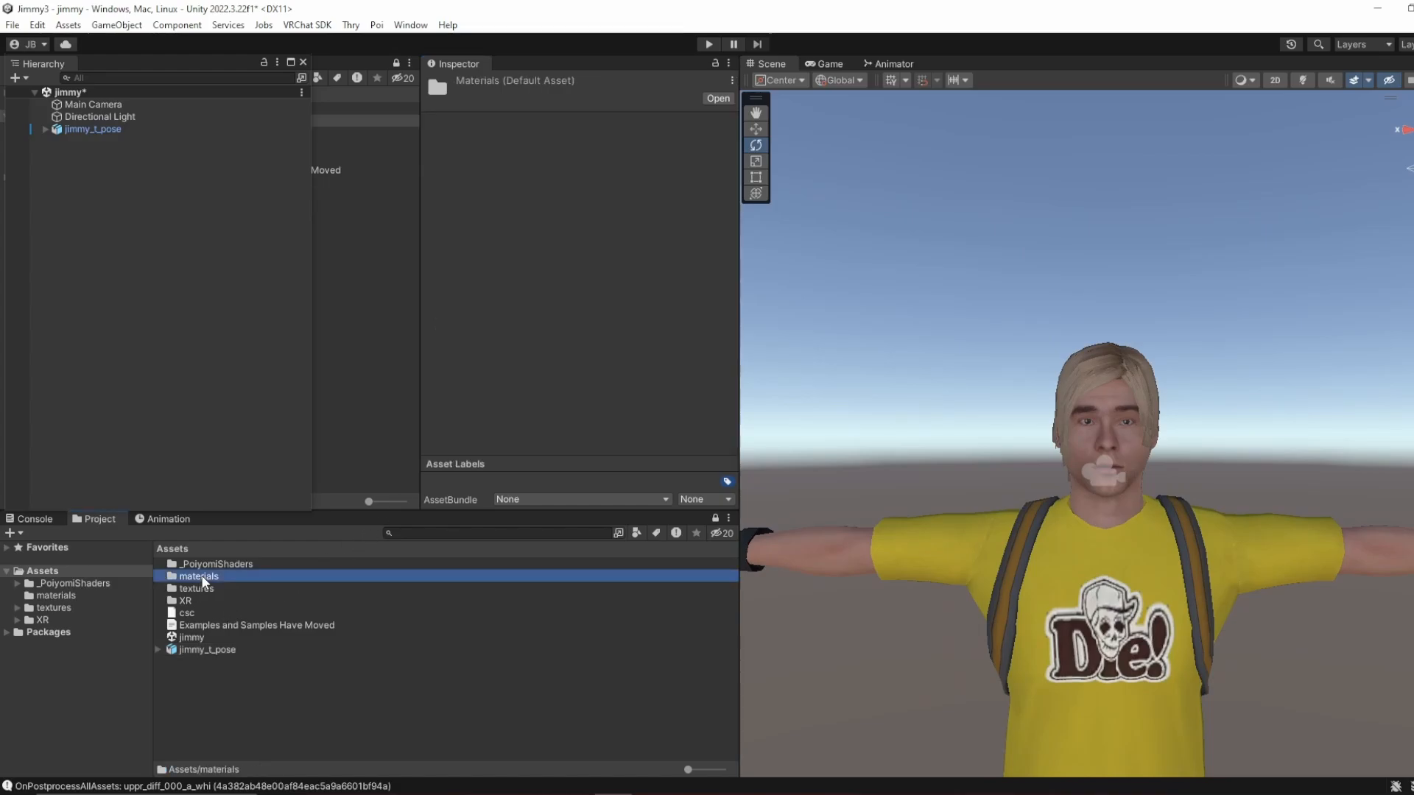
click(216, 648)
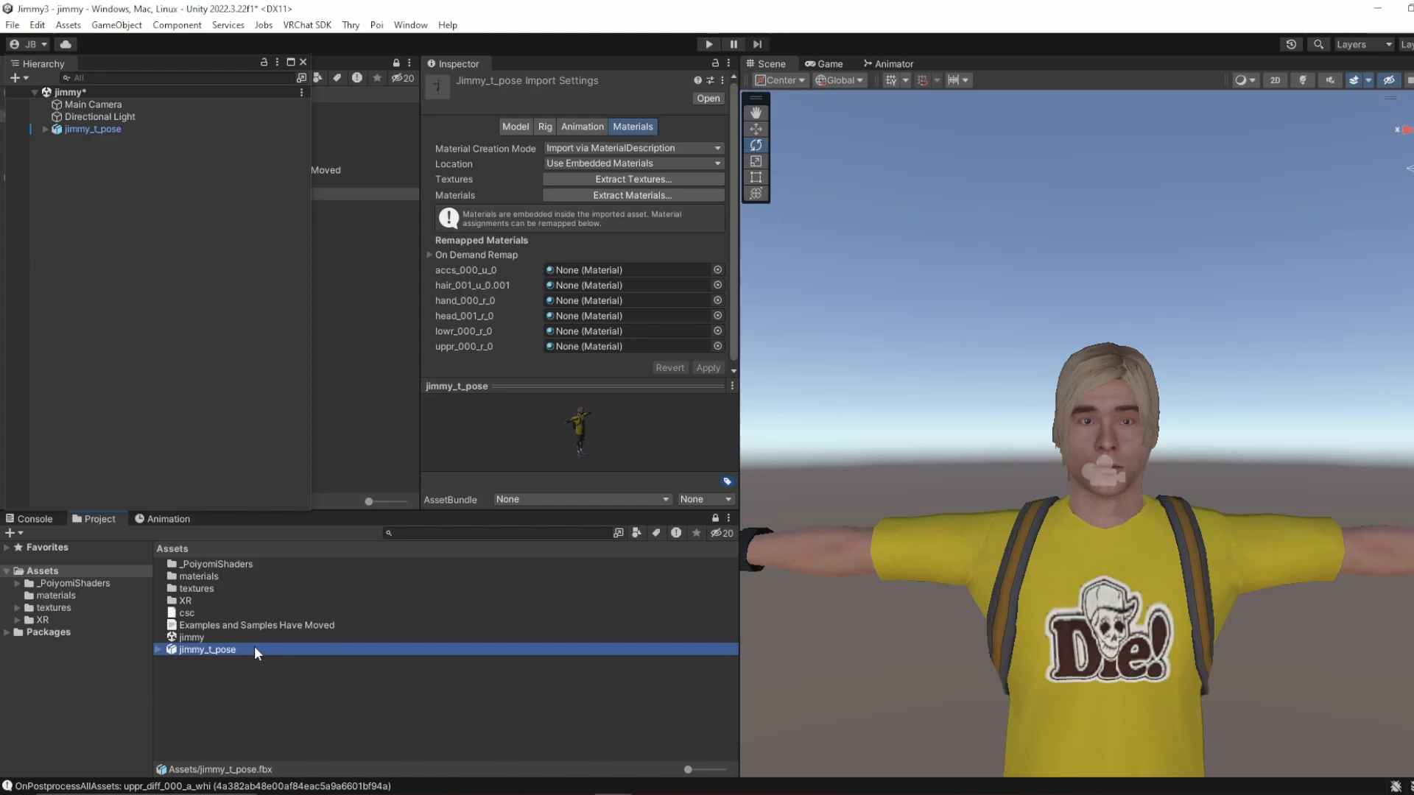
right_click(466, 60)
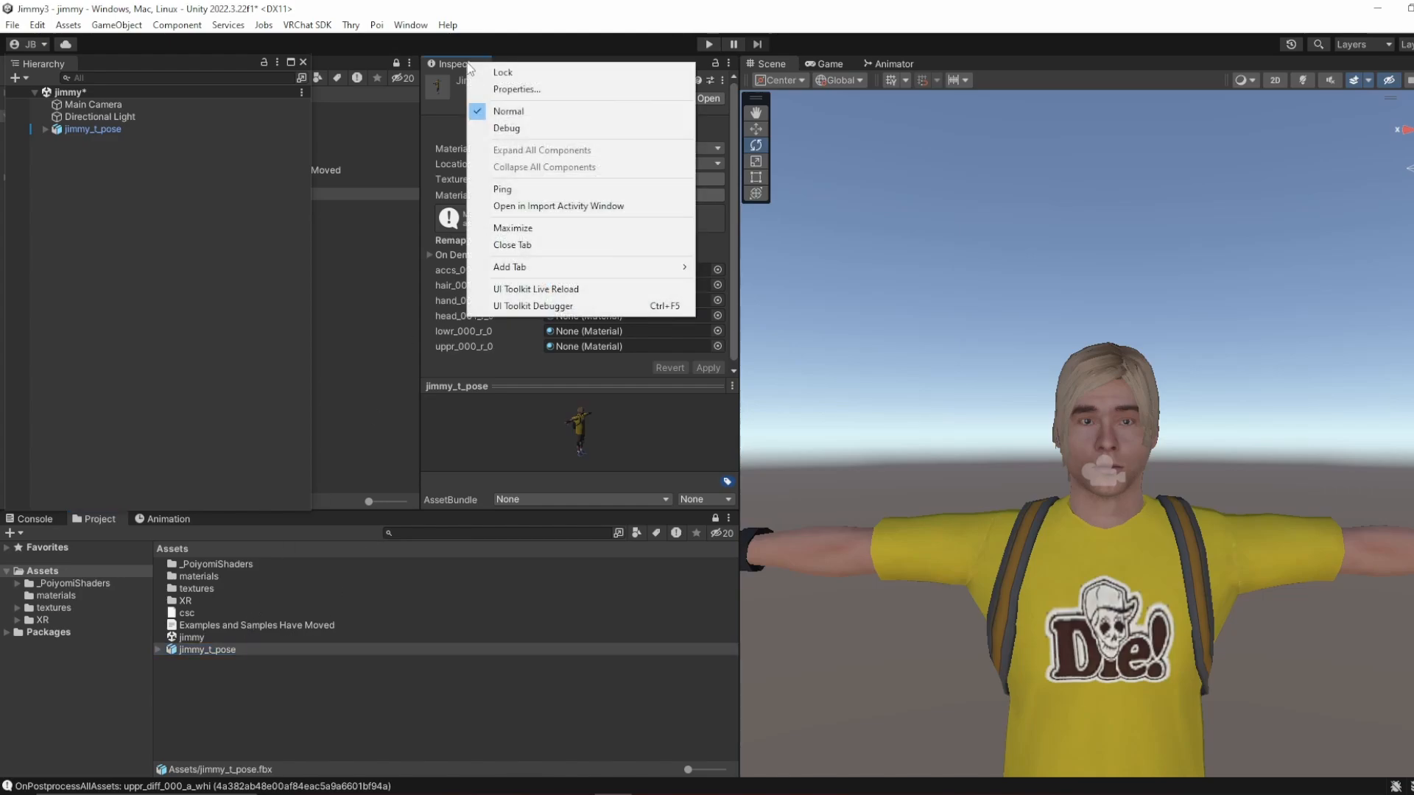
click(480, 69)
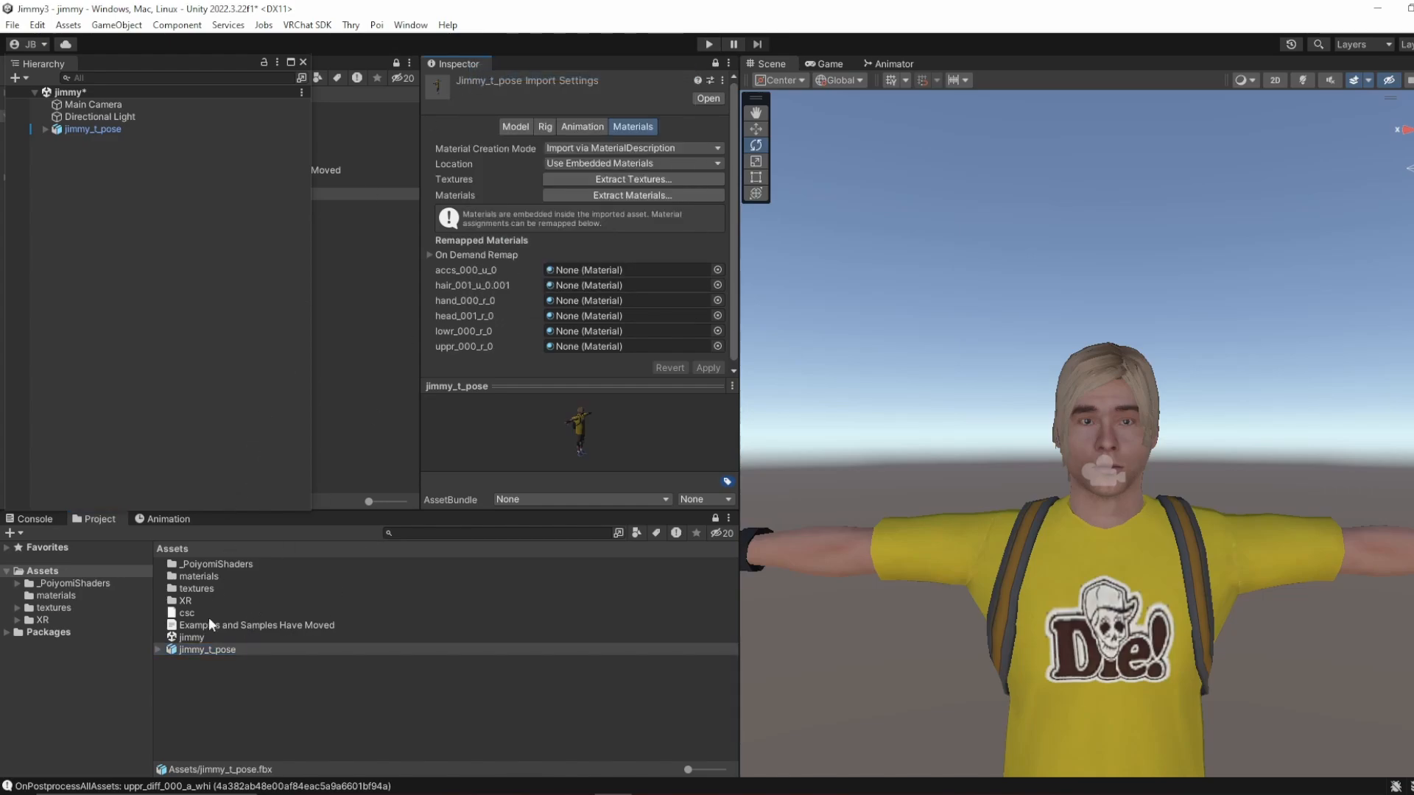
Step: Remap jimmy_t_pose's accs, hair, hand, head, lowr and uppr slots to the matching materials in the materials folder and apply the changes
click(201, 577)
double_click(201, 577)
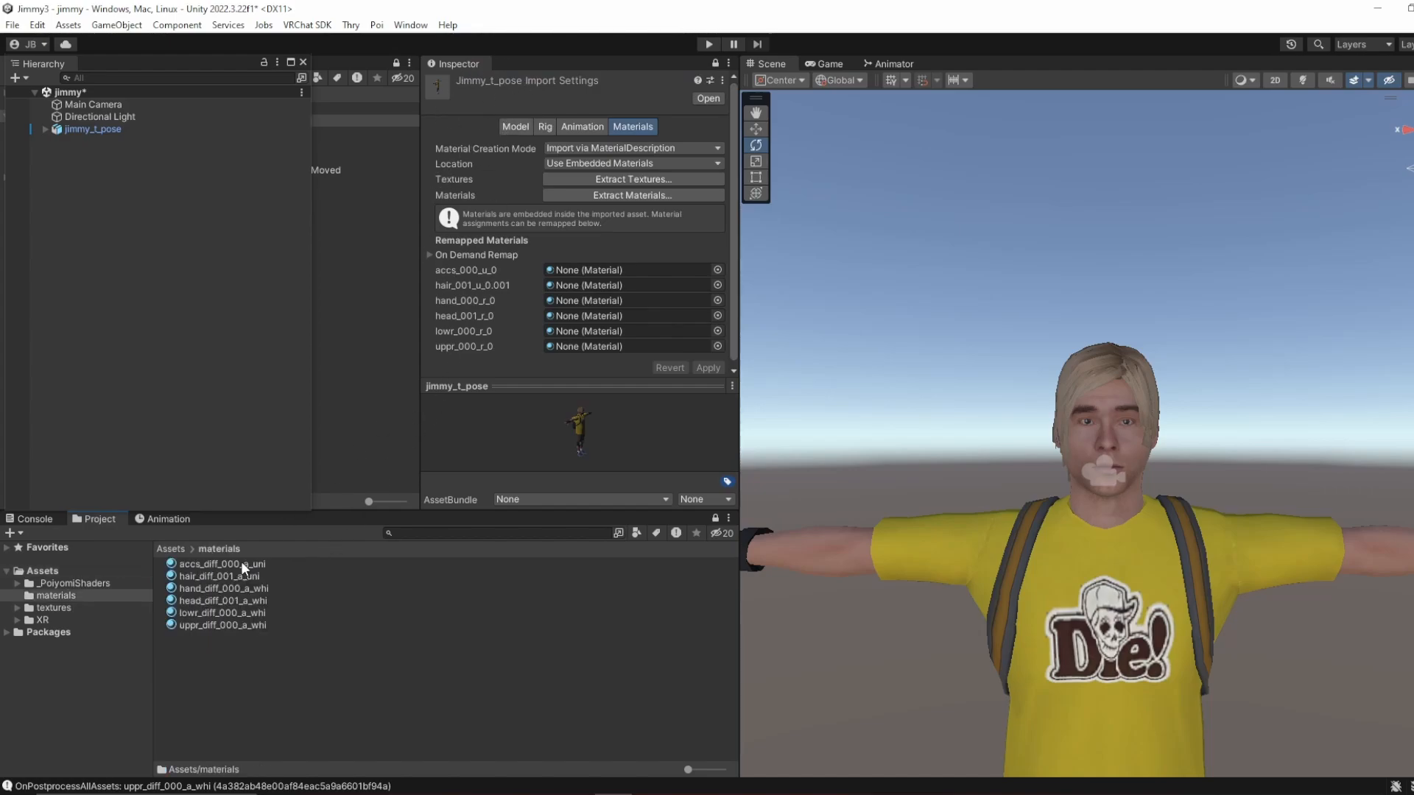
drag(240, 561, 553, 259)
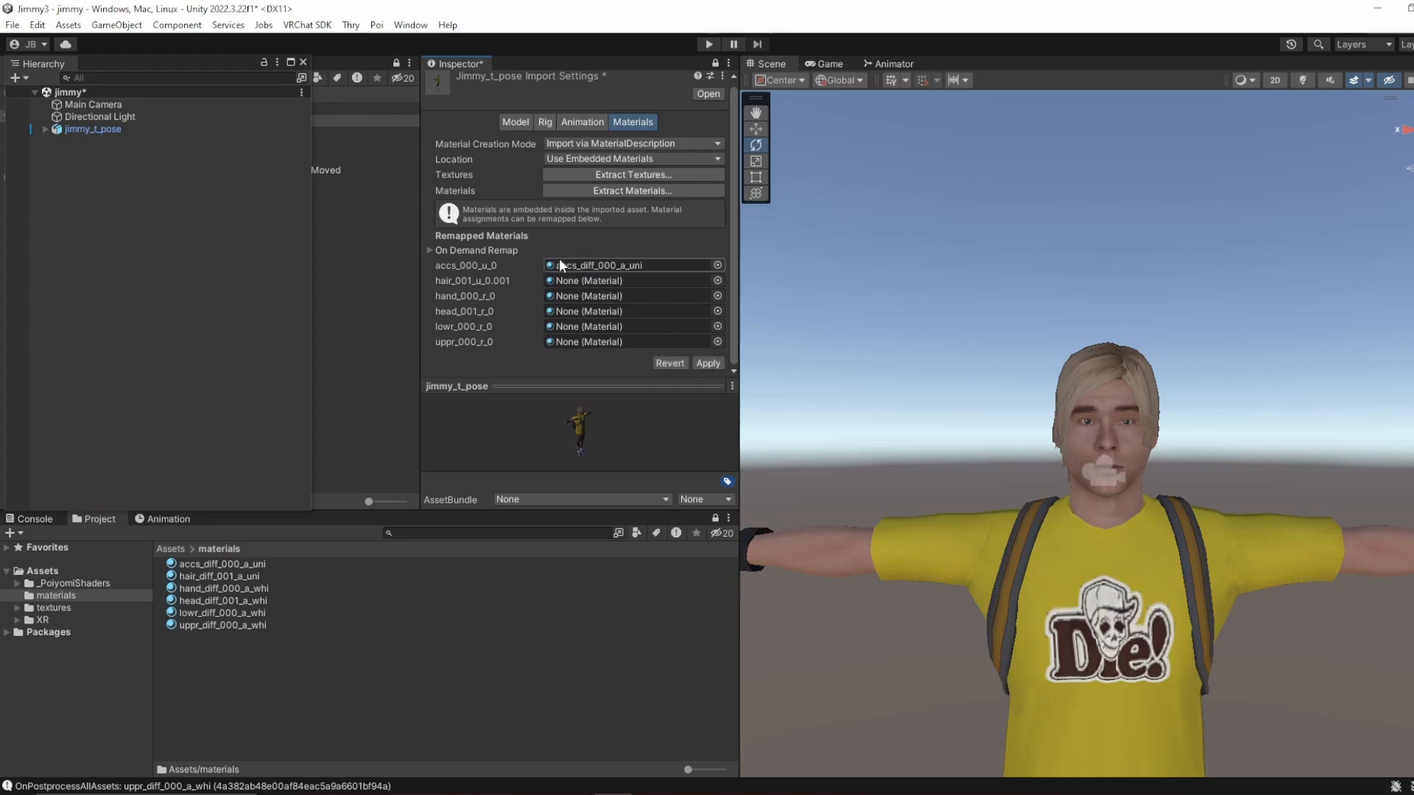
drag(237, 575, 577, 278)
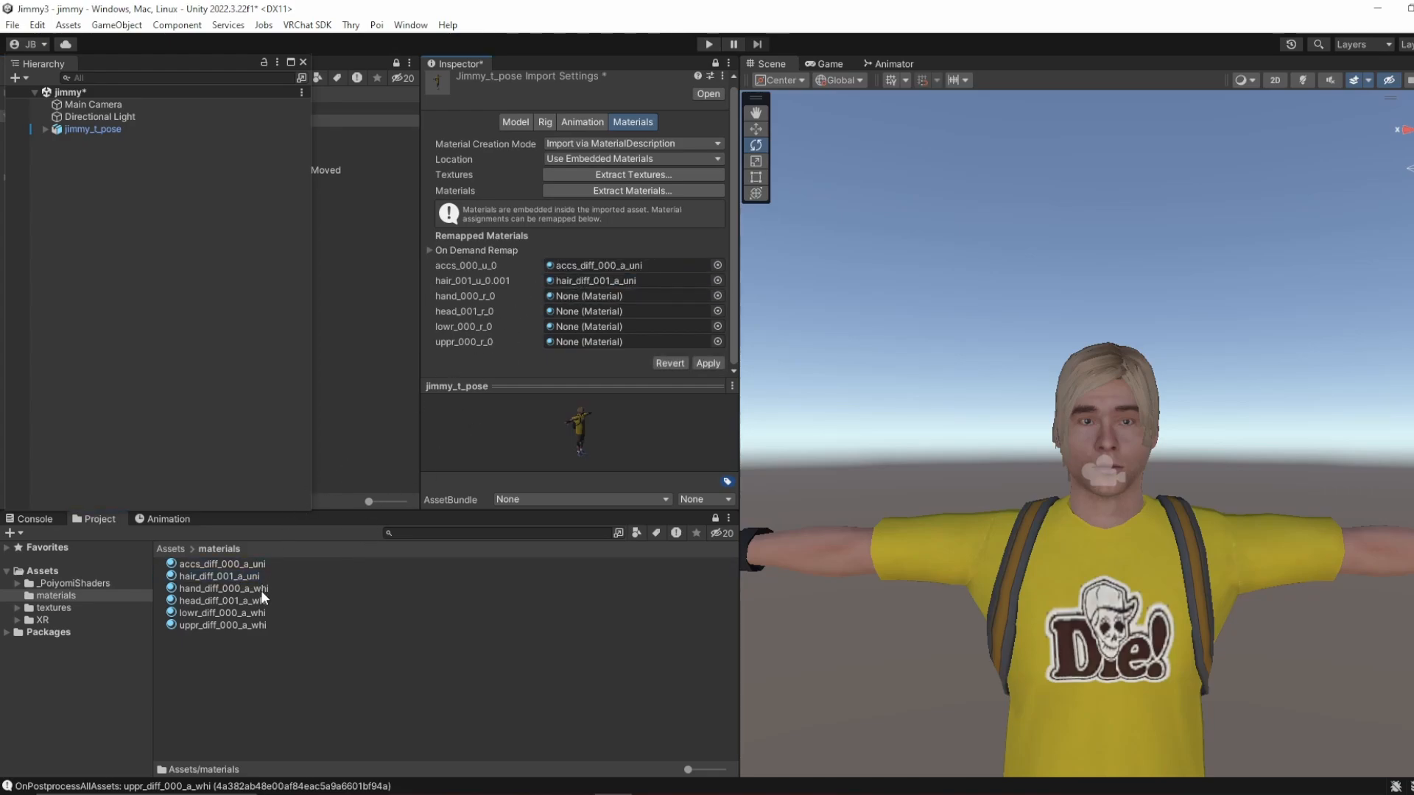
drag(261, 587, 572, 294)
drag(249, 601, 589, 312)
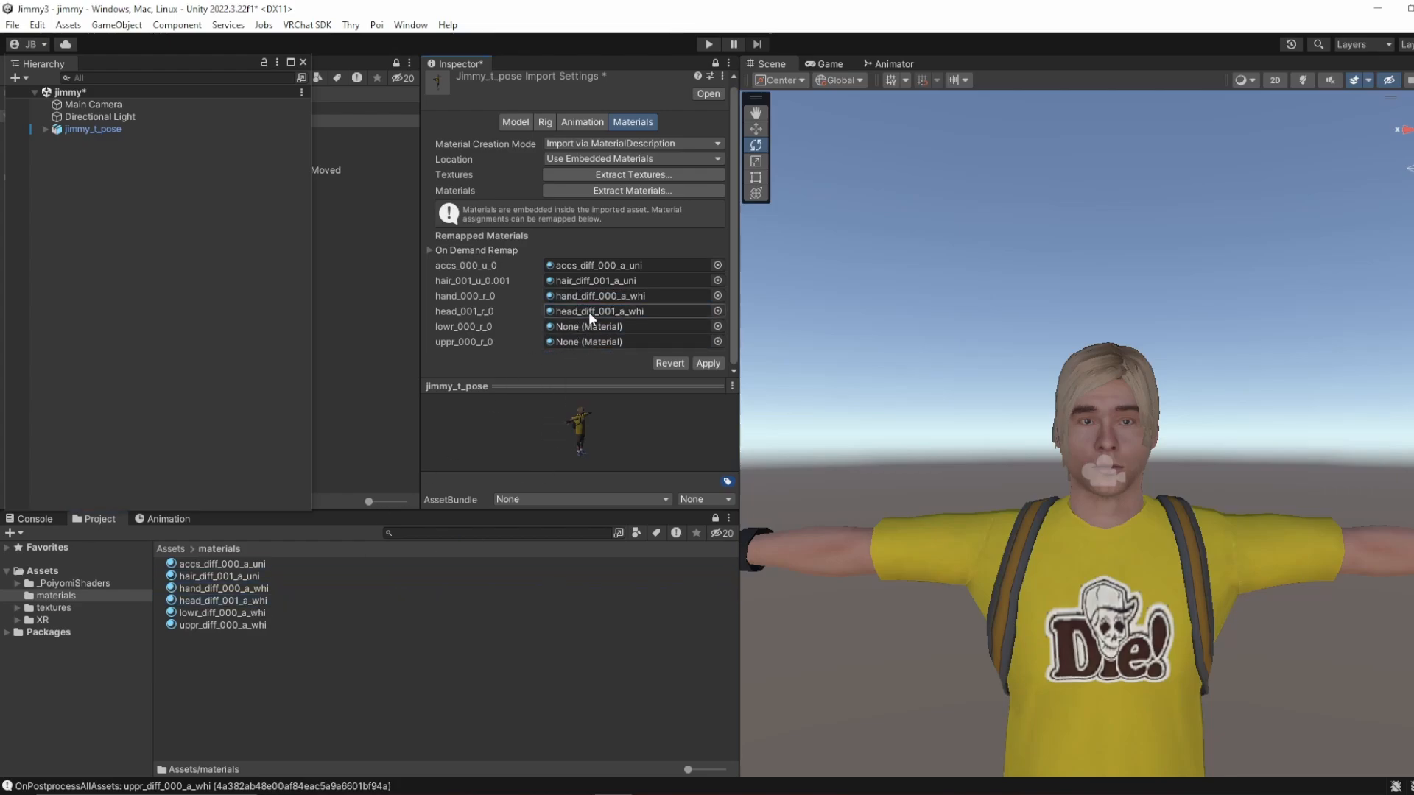
drag(230, 613, 585, 326)
drag(219, 625, 581, 342)
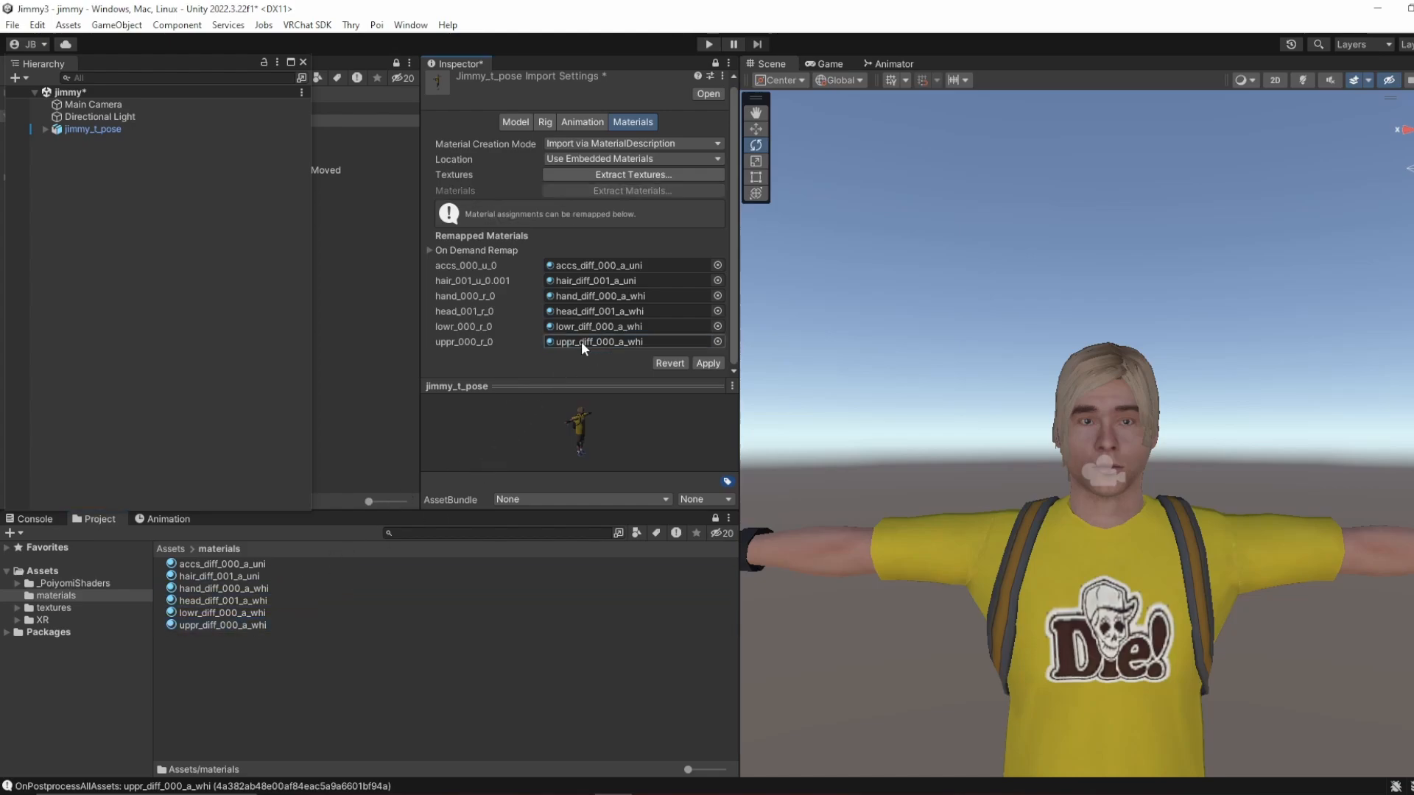
click(705, 364)
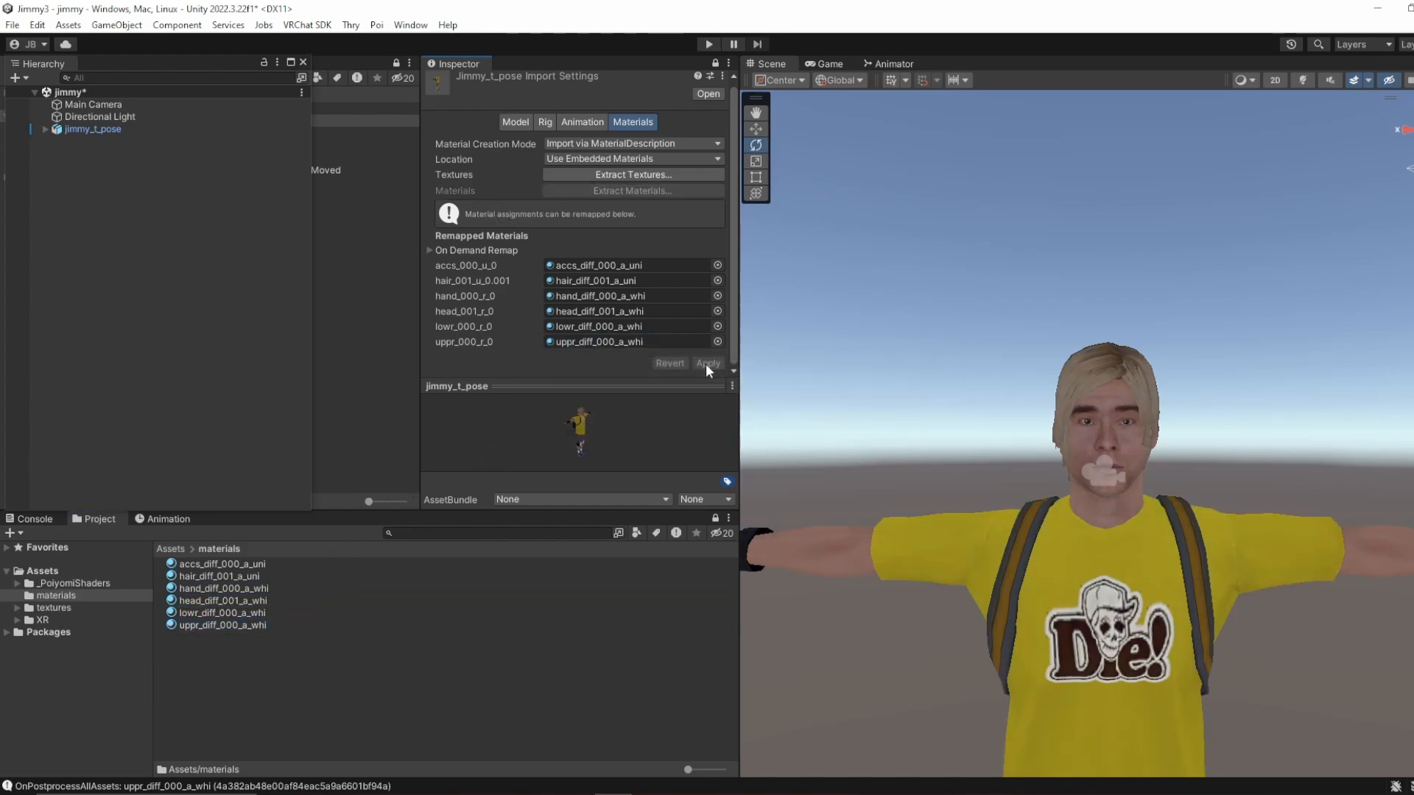
Step: Unlock the Inspector and show the settings of the hair_diff_001_a_uni material from the materials folder
alt+drag(892, 456, 1055, 452)
middle_drag(1055, 452, 975, 450)
right_drag(1199, 504, 1129, 514)
middle_drag(1129, 514, 976, 513)
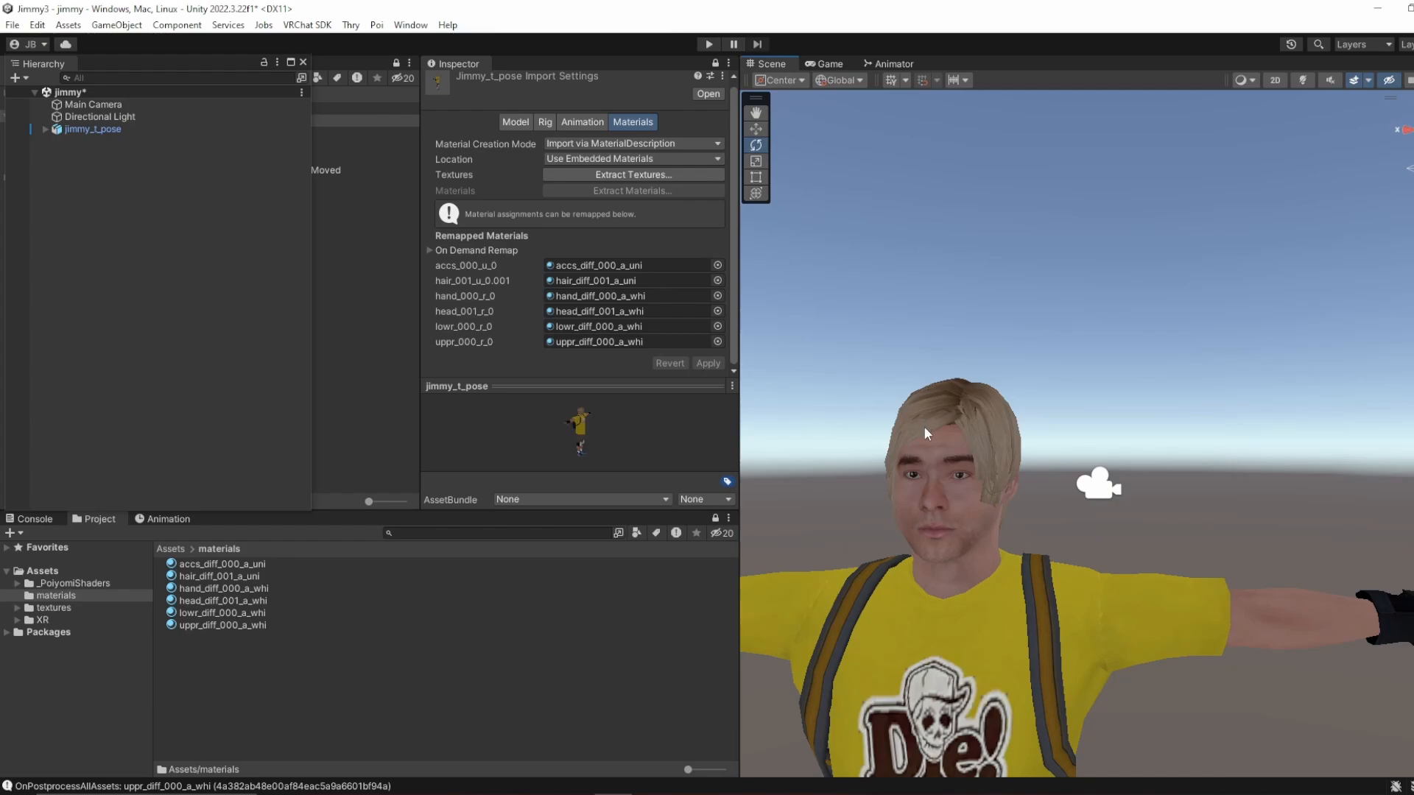
click(216, 575)
right_click(470, 66)
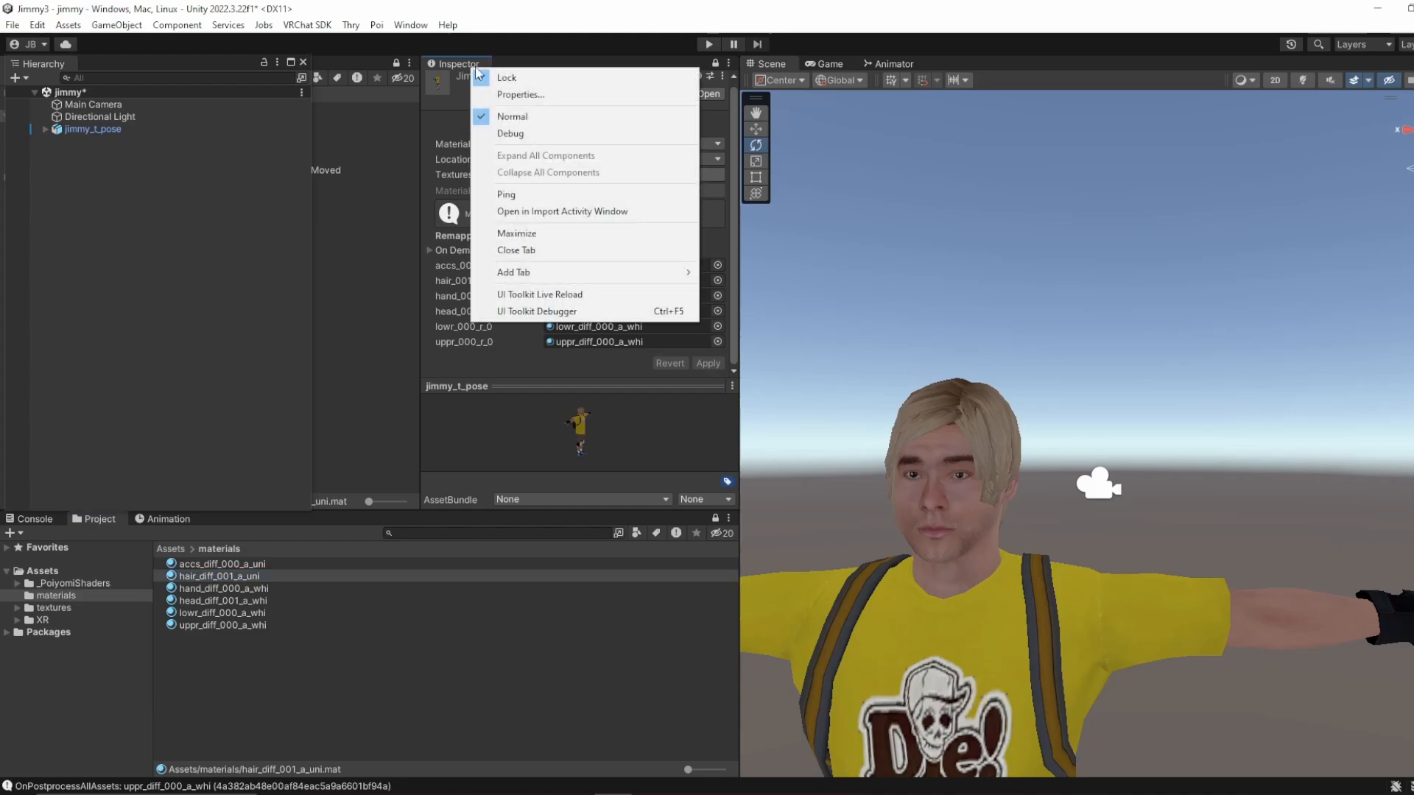
click(508, 76)
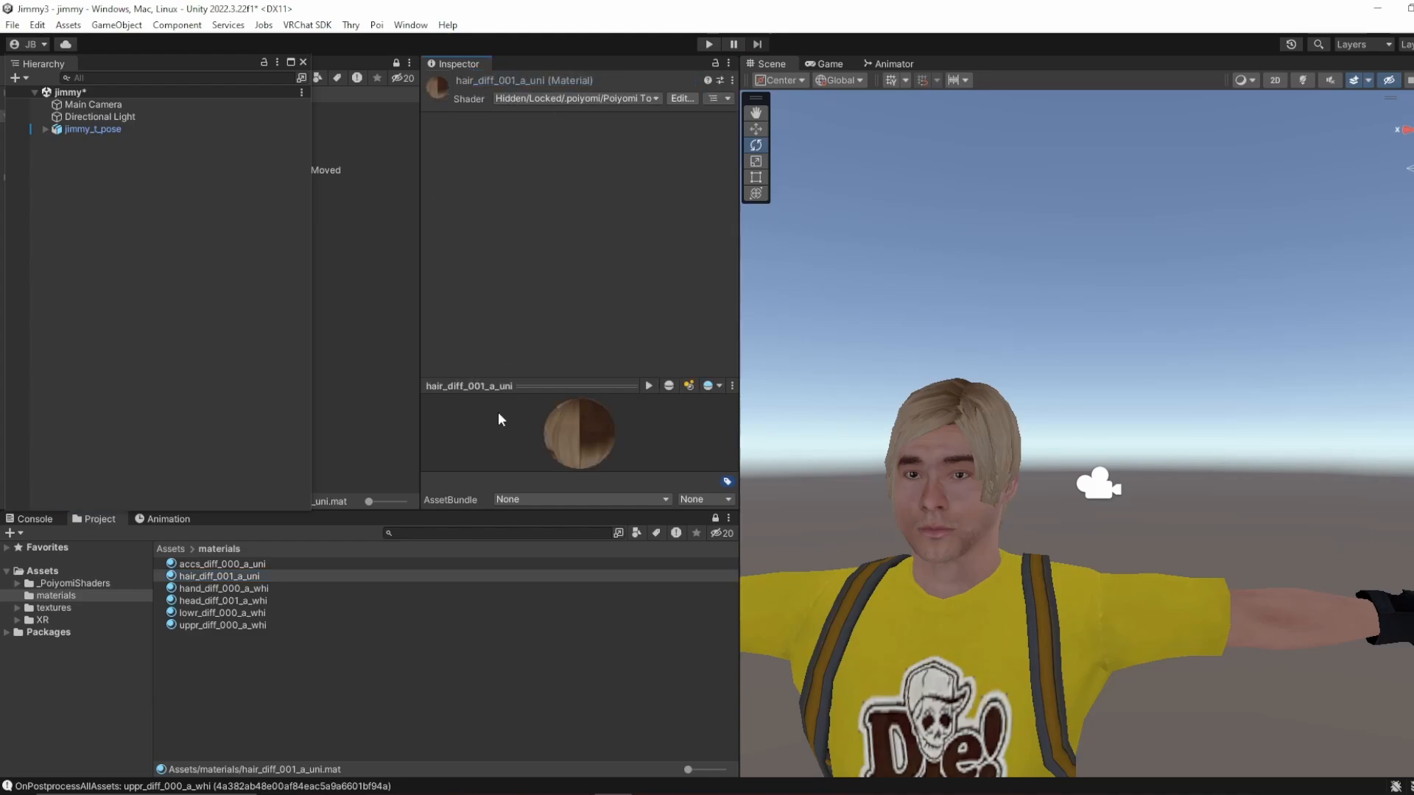
Step: Switch the hair_diff_001_a_uni material from its locked shader to .poiyomi/Poiyomi Toon and reselect it to load its Poiyomi settings
click(653, 100)
click(683, 97)
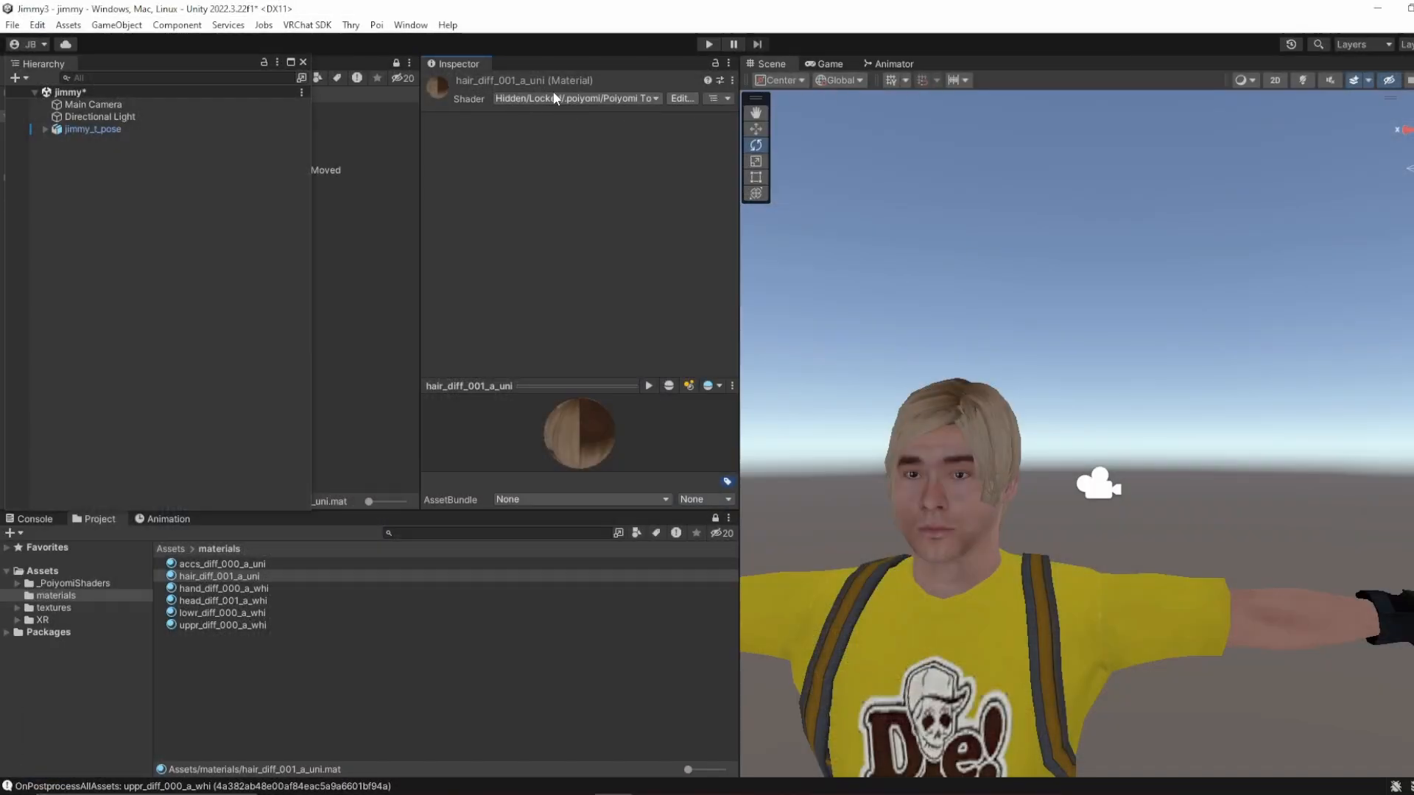
click(557, 98)
click(564, 147)
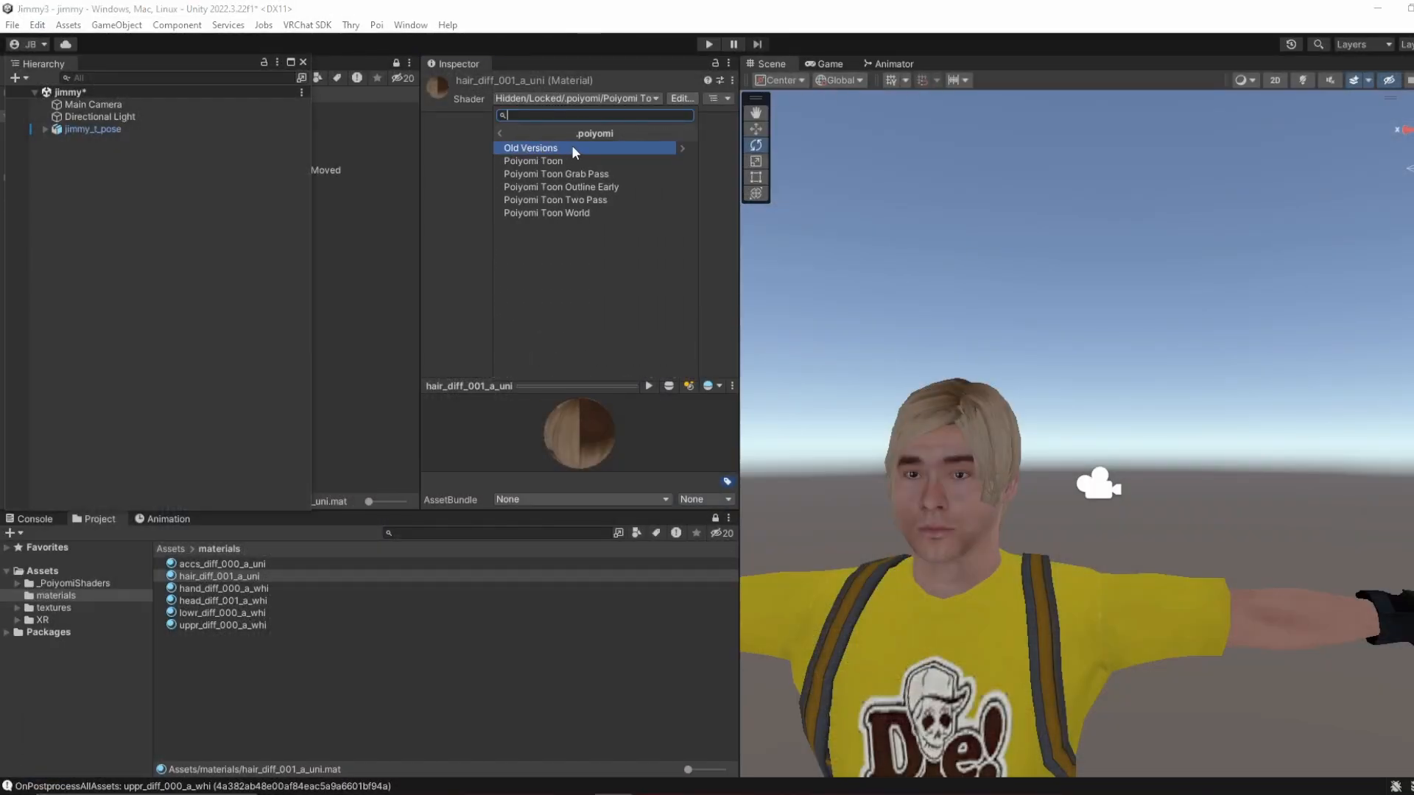
click(572, 147)
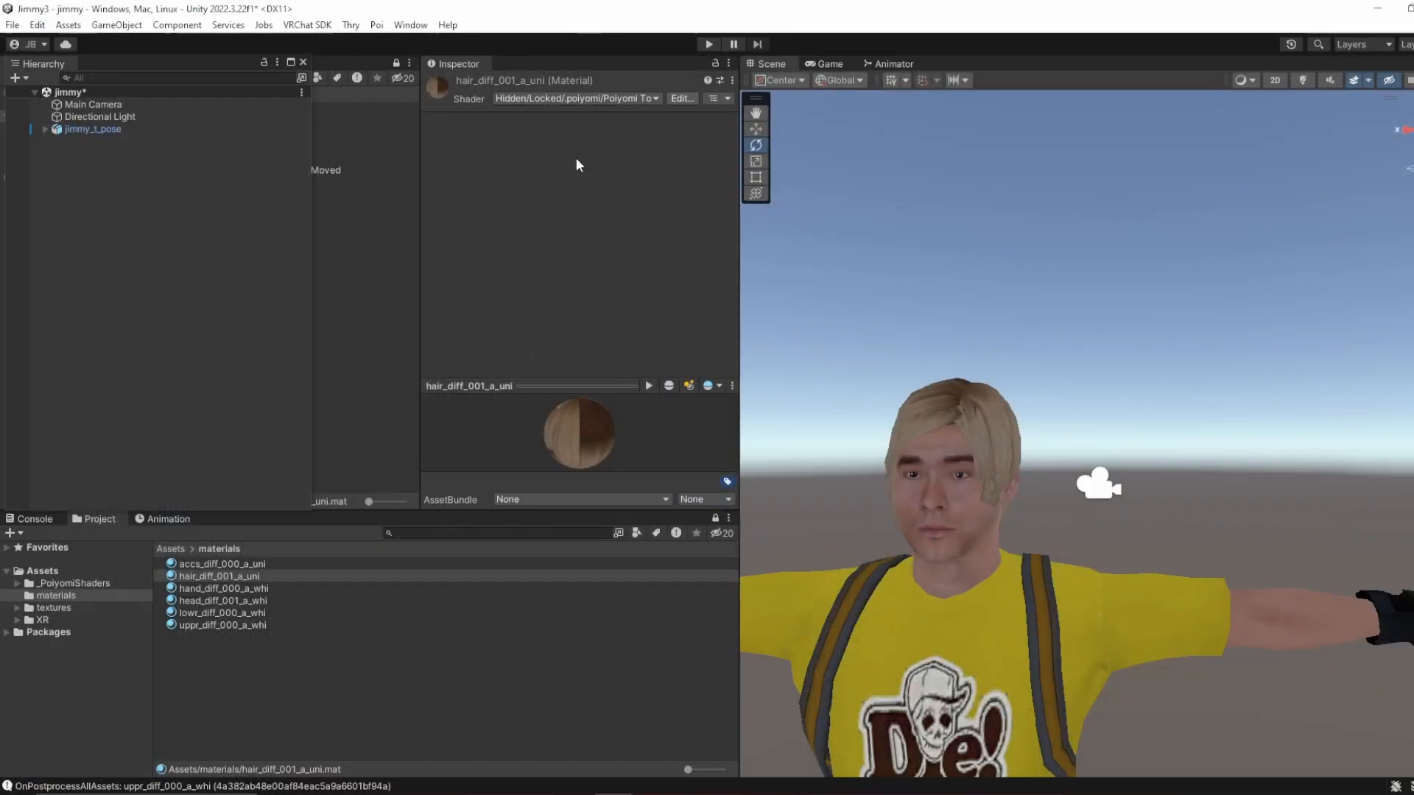
click(726, 100)
click(726, 98)
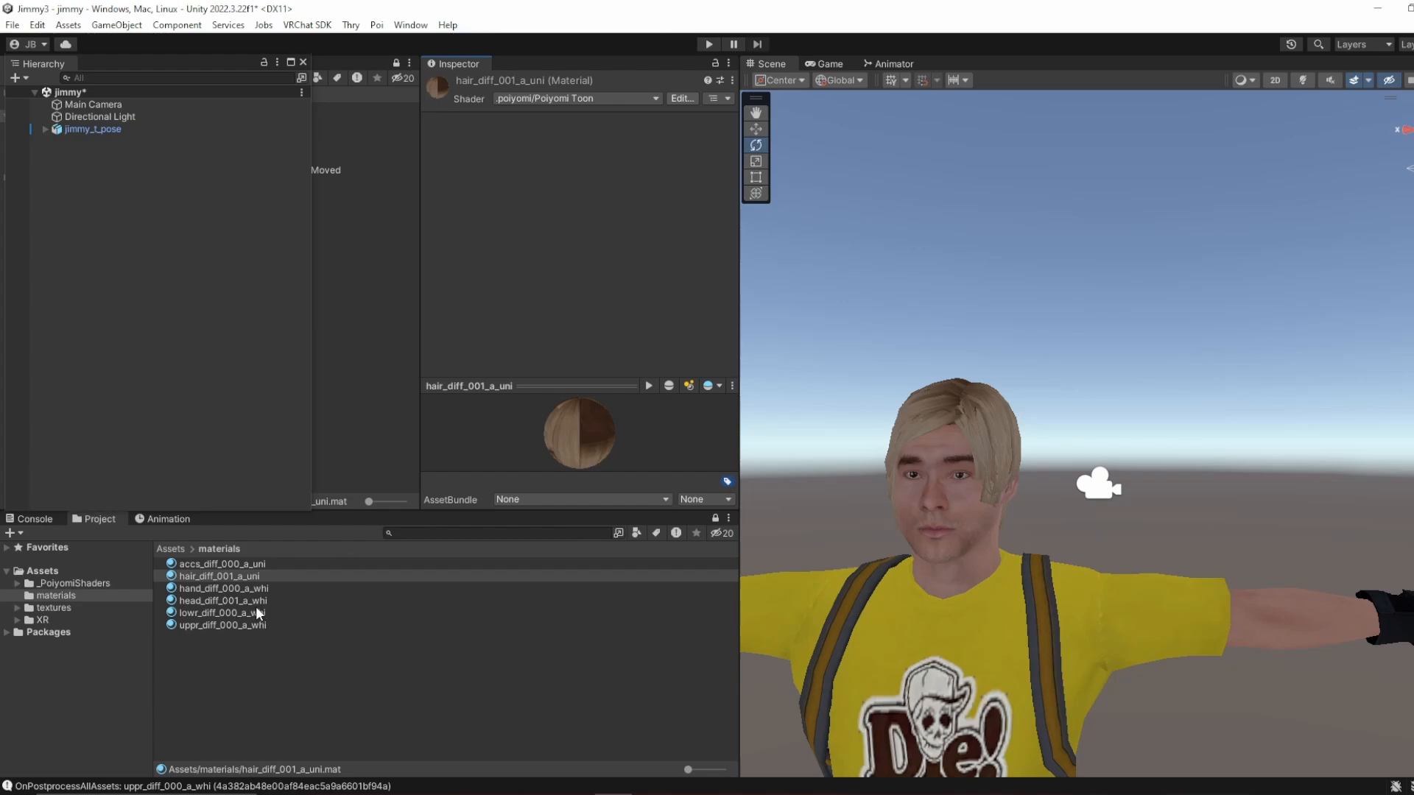
click(239, 589)
click(237, 578)
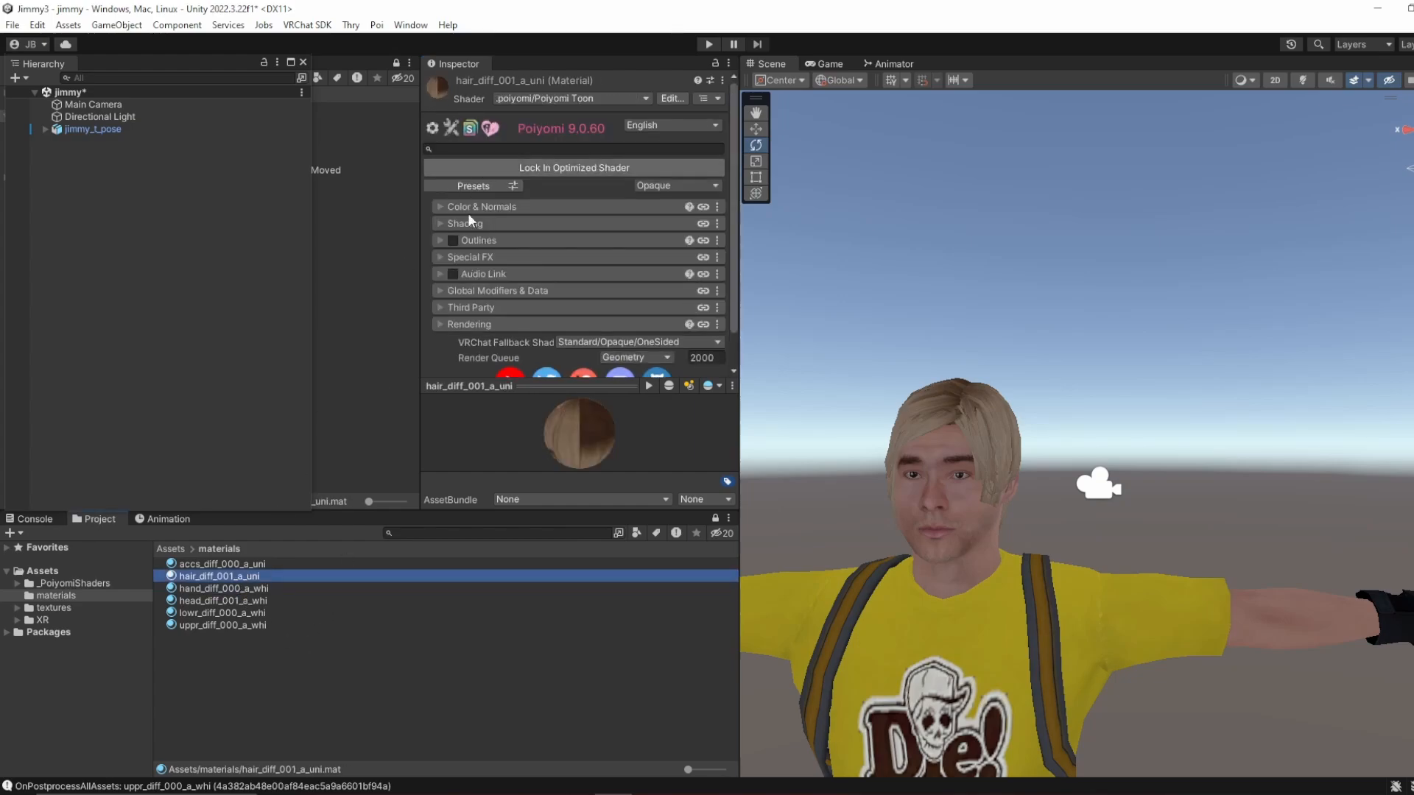
click(306, 588)
click(298, 576)
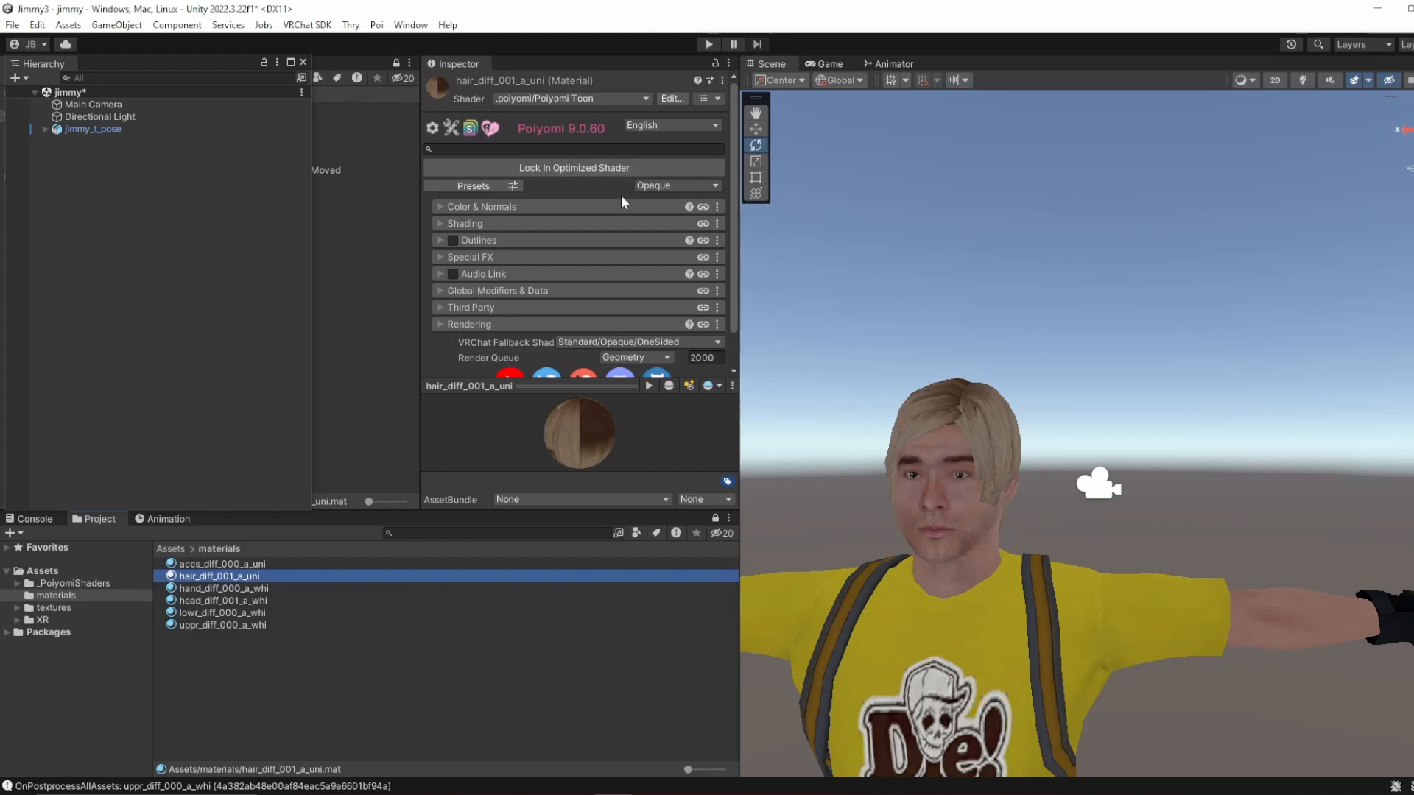
Step: Keep the hair material's rendering preset at Opaque and lock it into an optimized shader
click(655, 186)
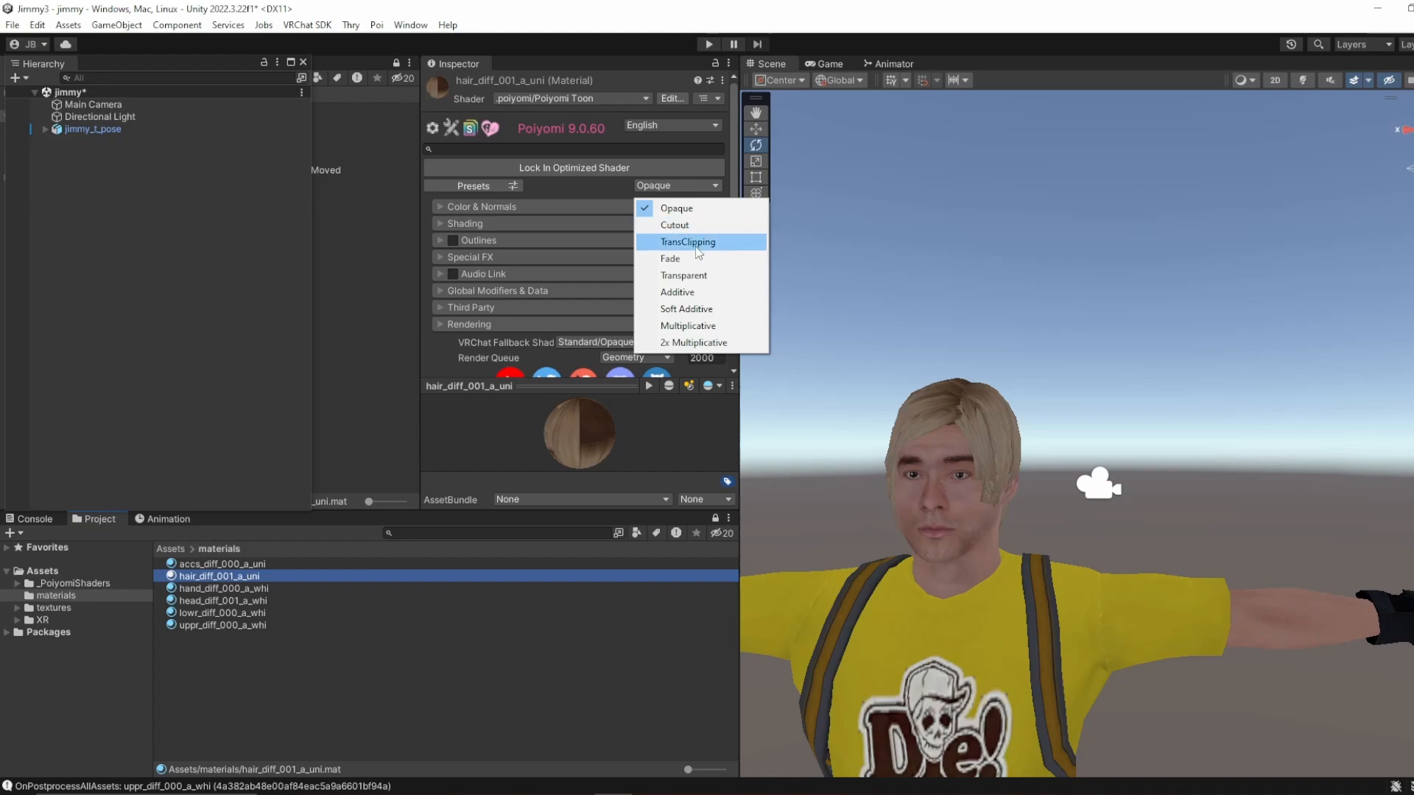
click(685, 207)
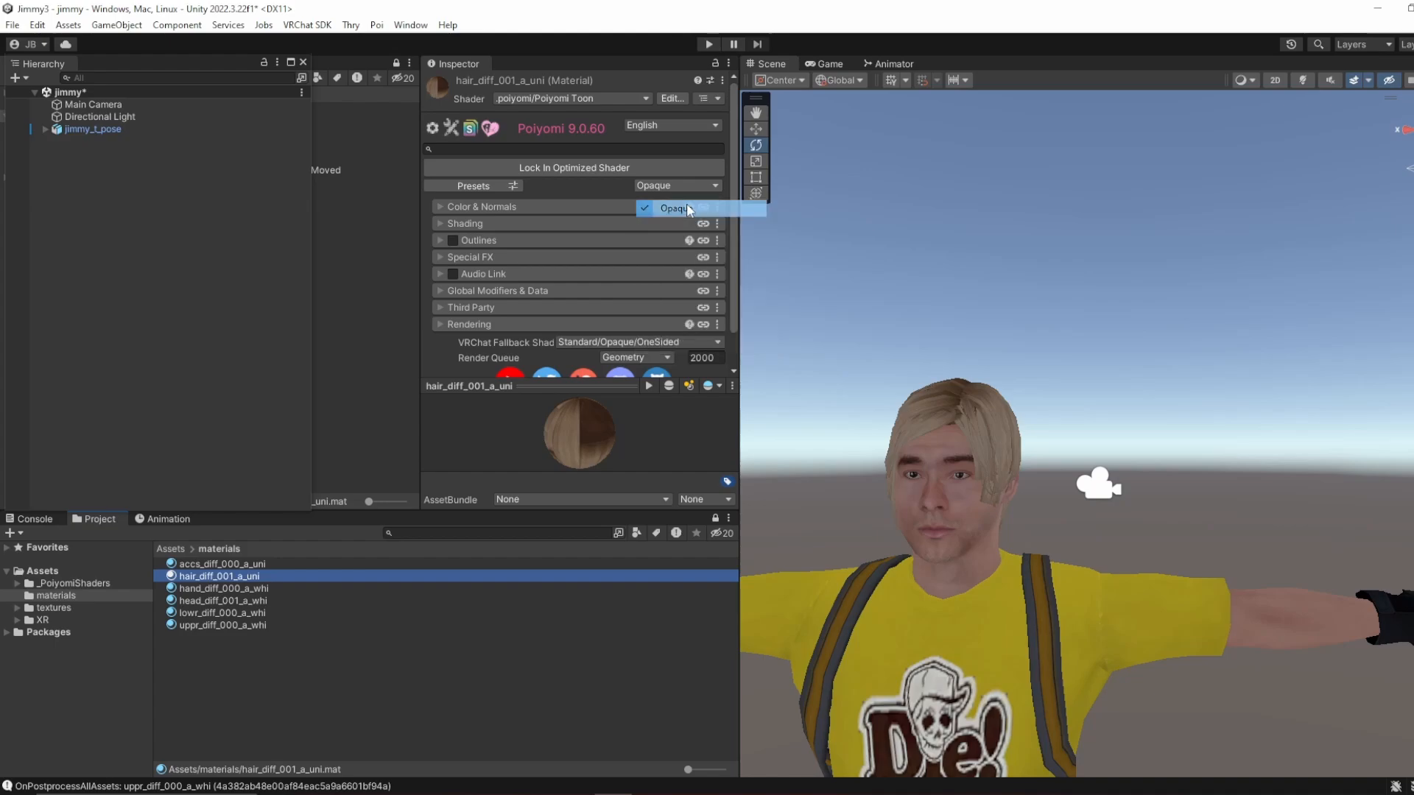
click(610, 171)
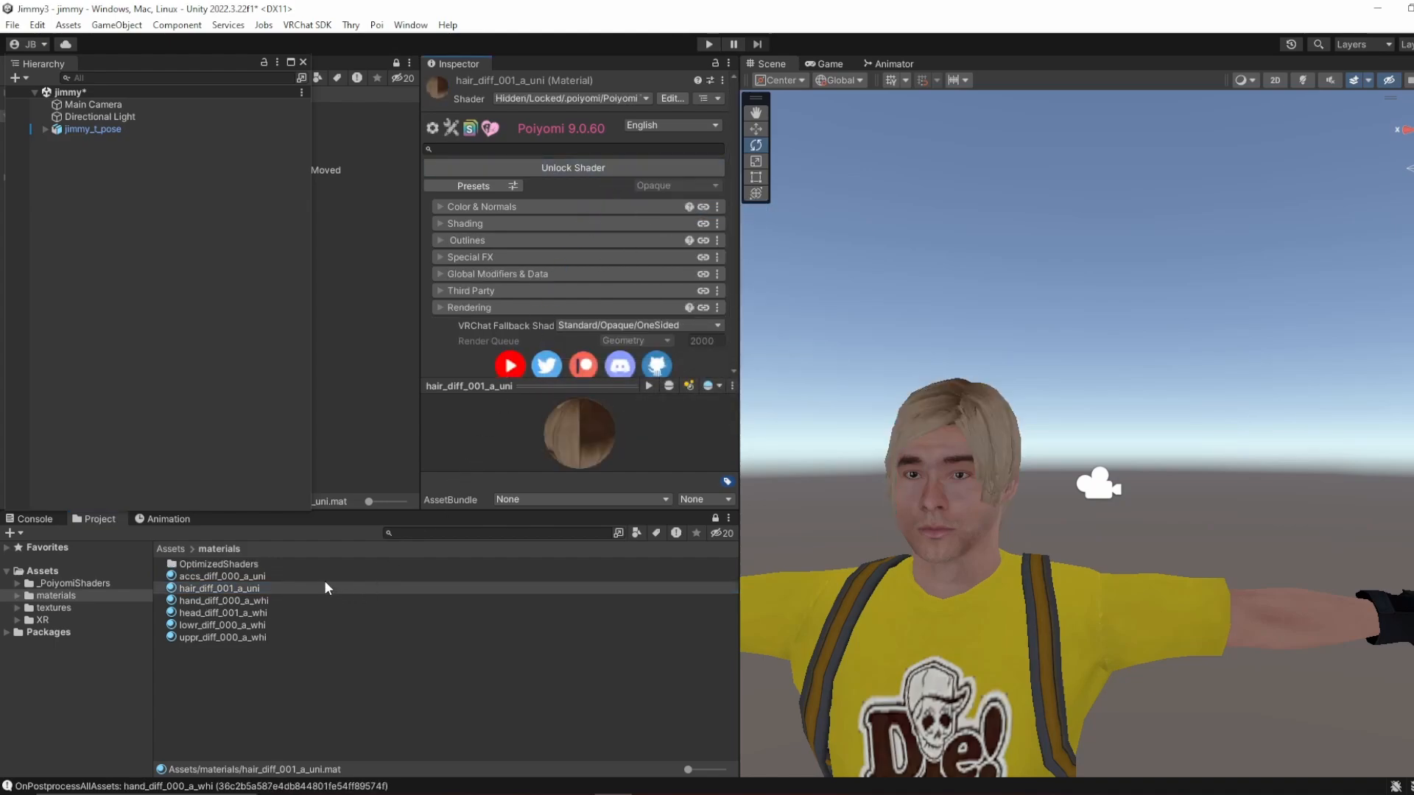
Step: Check the shader lock state of the accs, lowr, uppr, head and hair materials
click(319, 577)
click(335, 625)
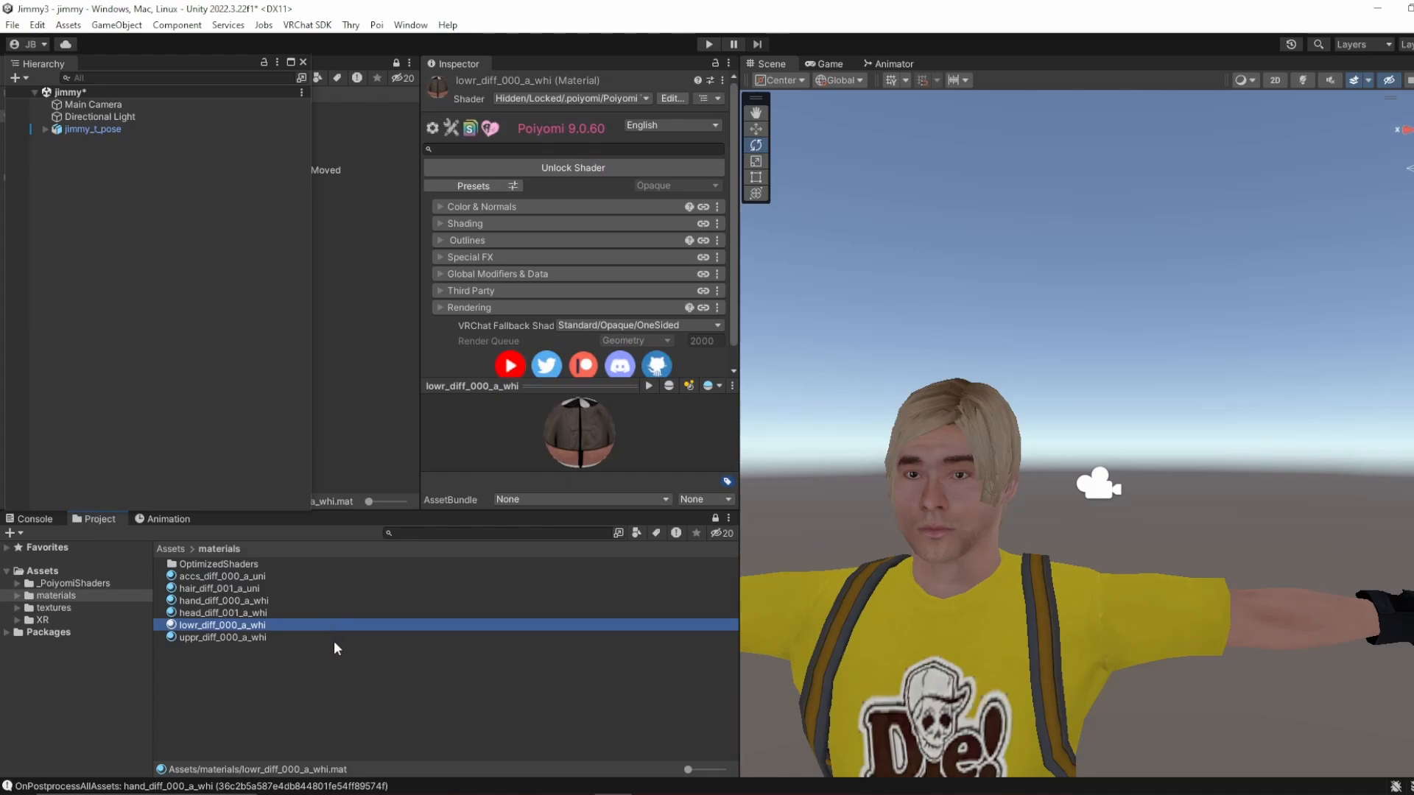
click(332, 638)
click(317, 614)
click(308, 587)
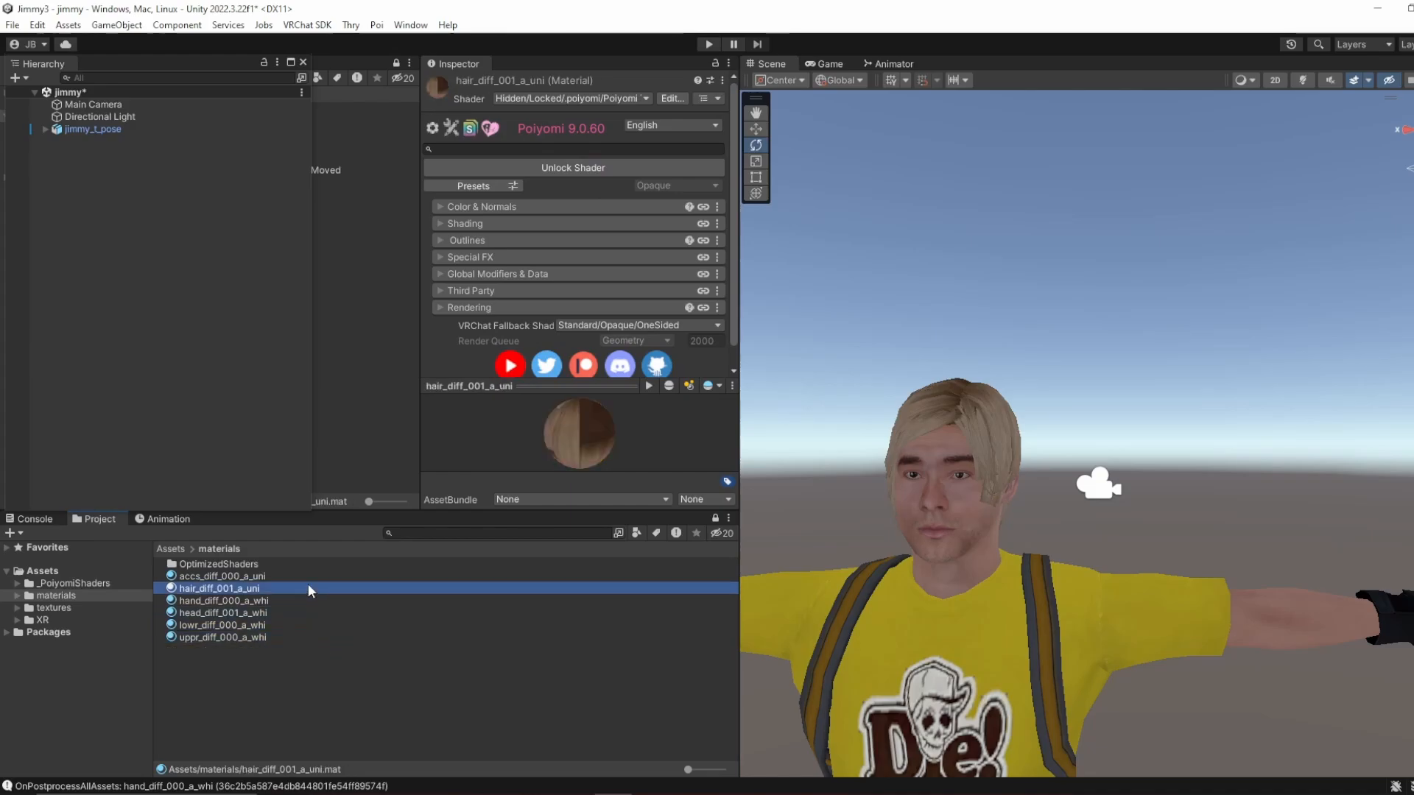
Step: Build jimmy_t_pose for offline testing with the VRChat SDK and accept the automatic anchor override fix for bad lighting
click(307, 24)
click(336, 64)
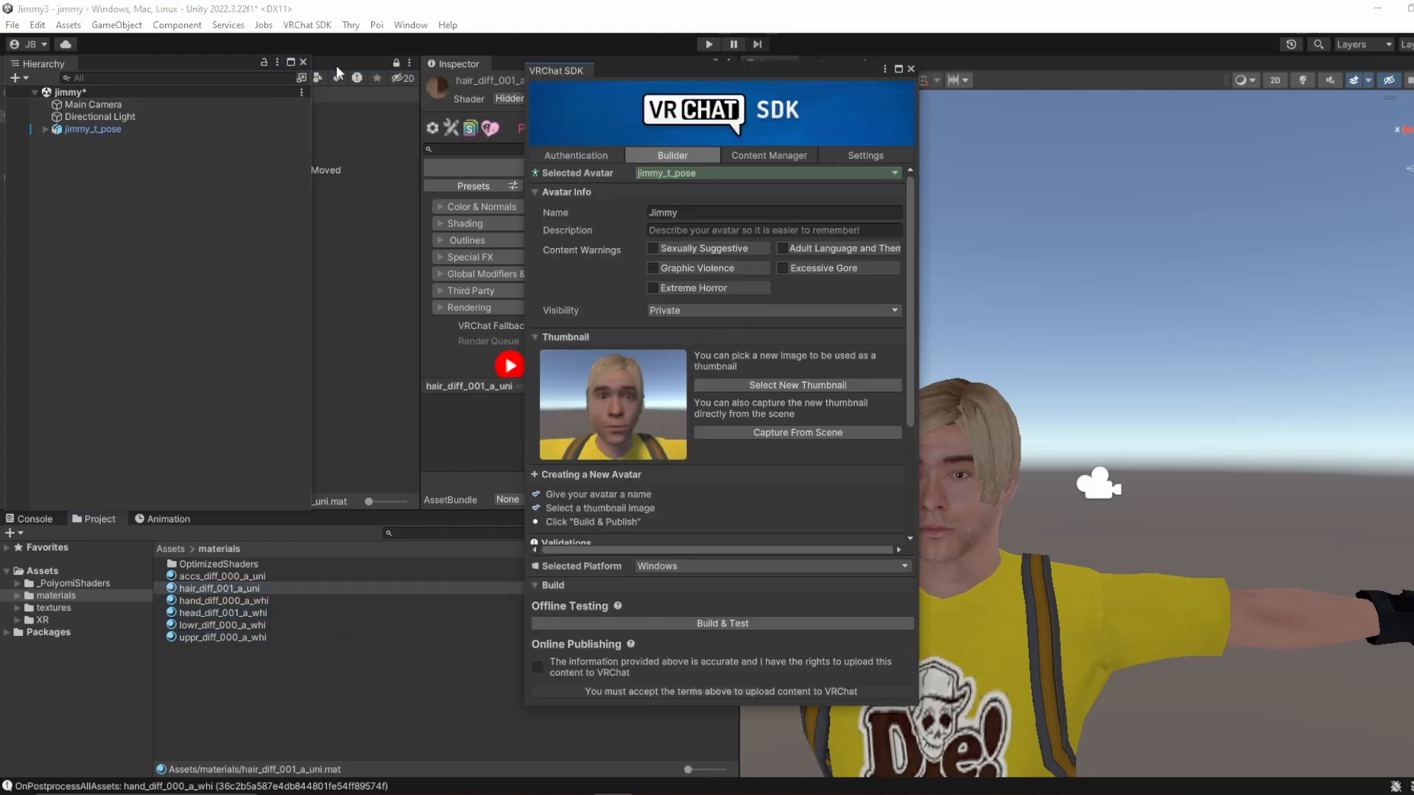
scroll(808, 498, down, 5)
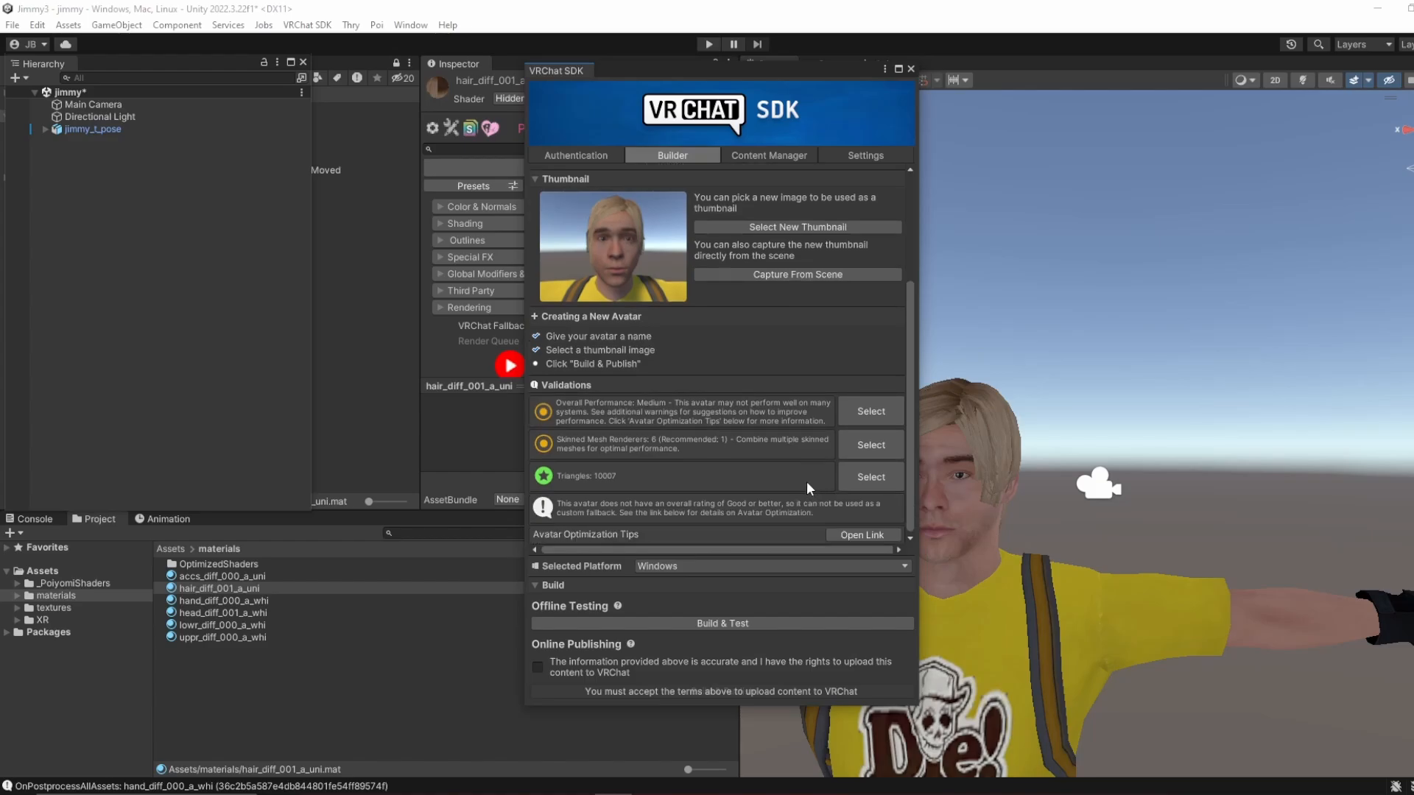
click(775, 623)
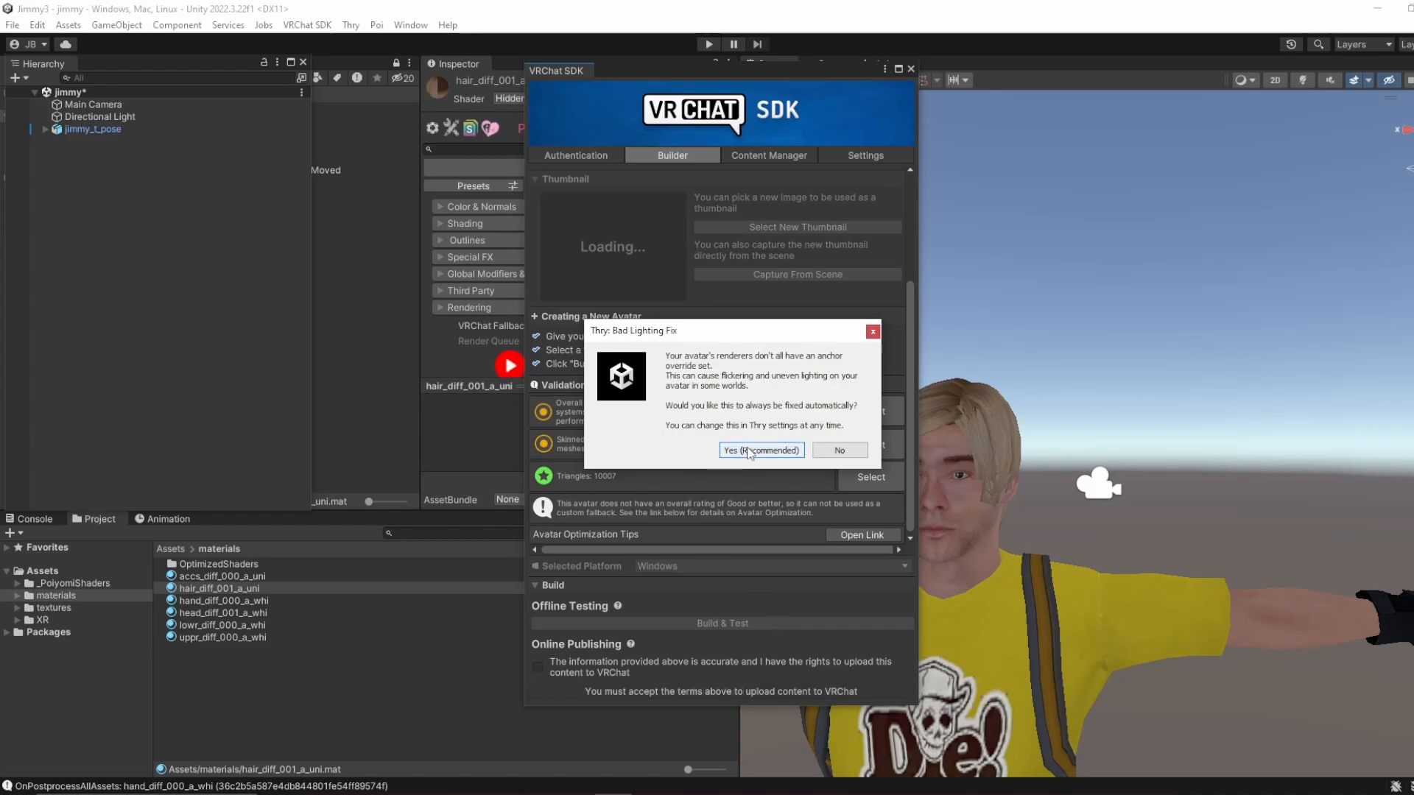
click(772, 452)
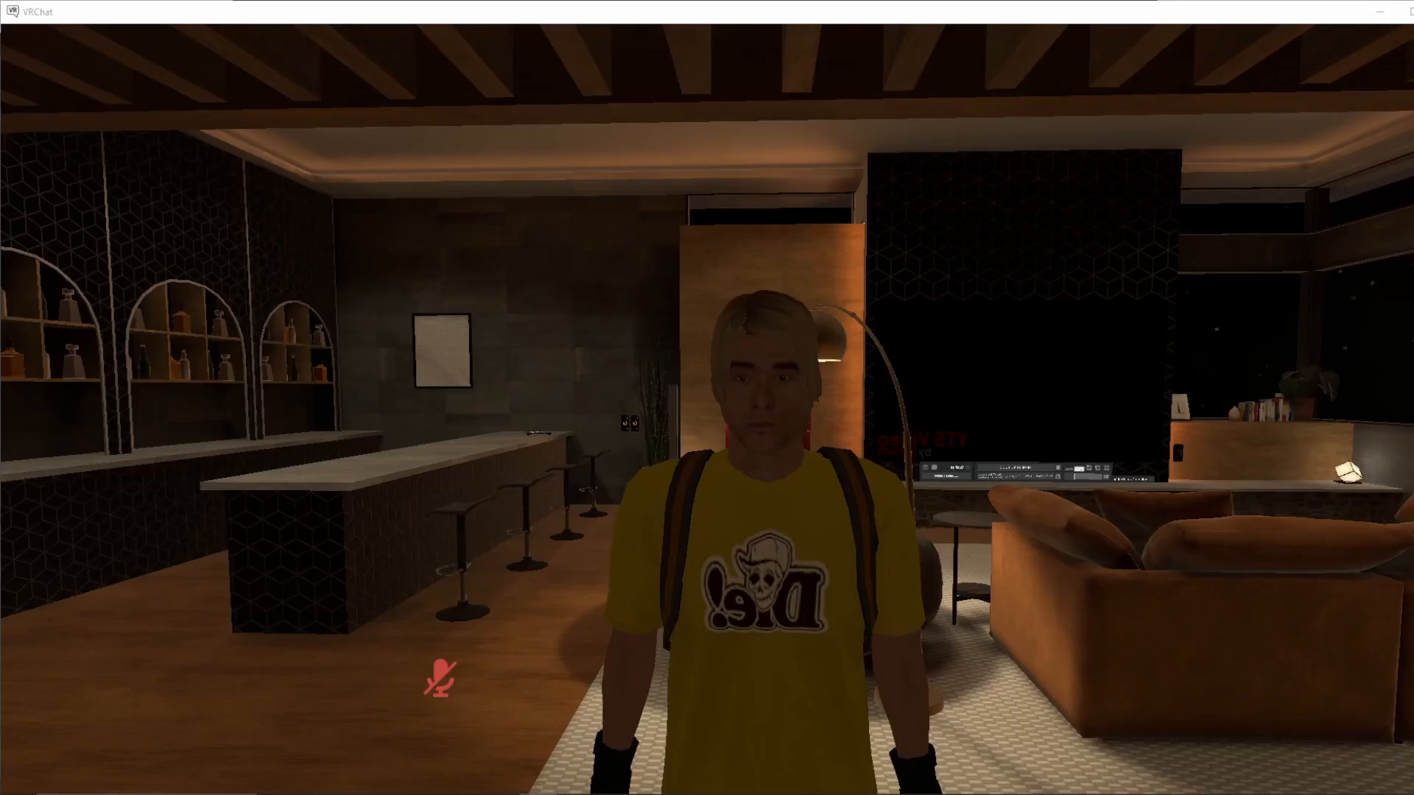
Step: In VRChat, walk the test avatar in all directions before the mirror to examine its materials and movement from near and far
key(s)
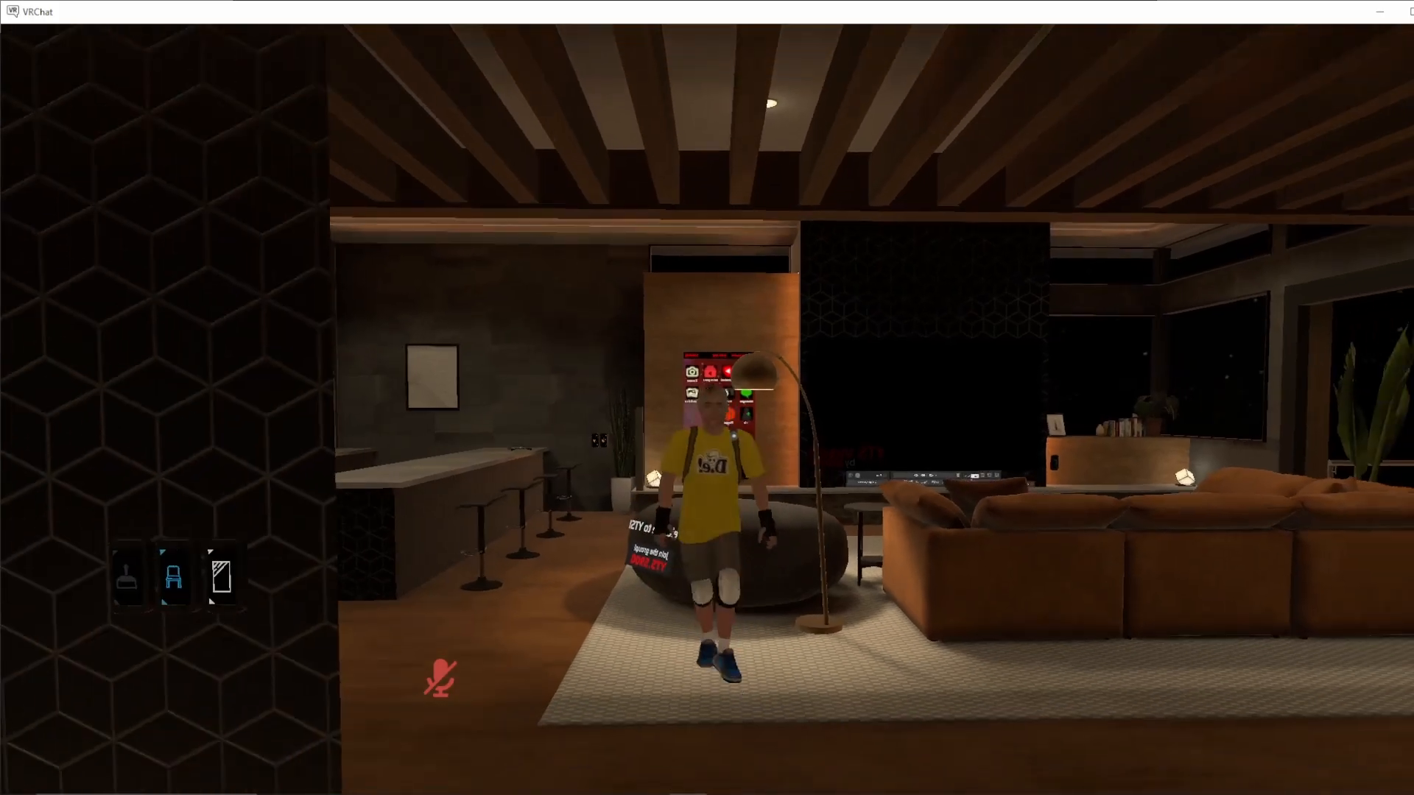
key(w)
key(d)
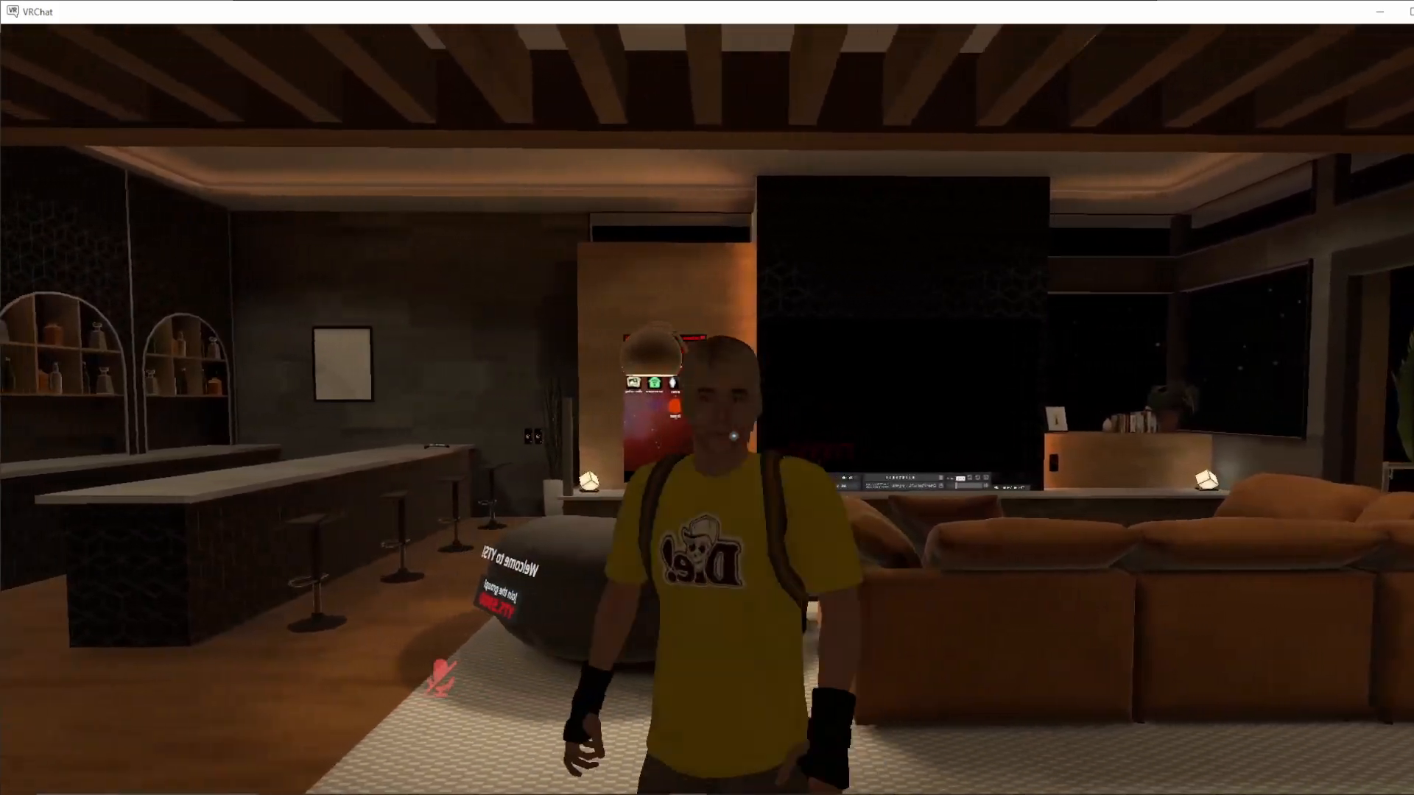
key(a)
key(s)
key(s)
key(d)
key(w)
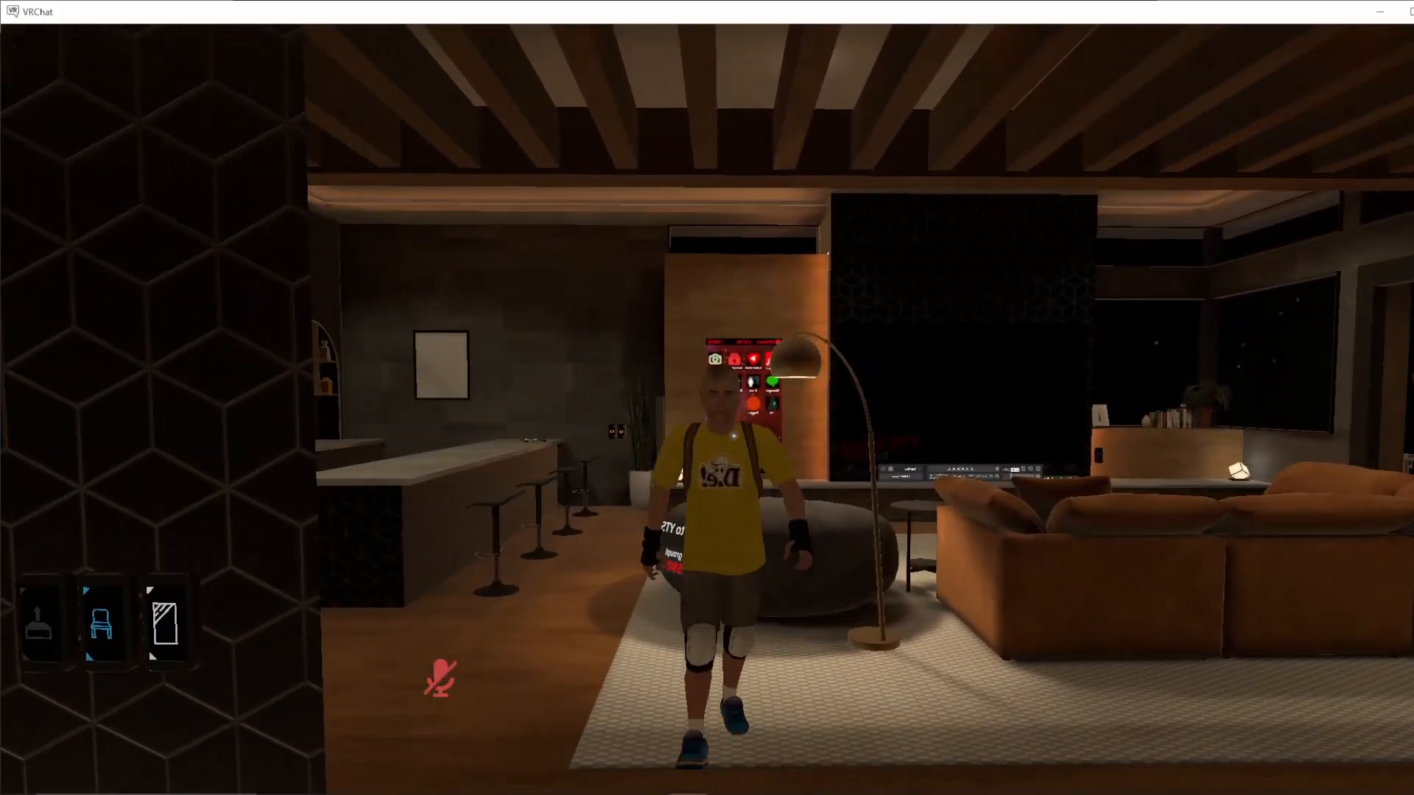
key(d)
key(s)
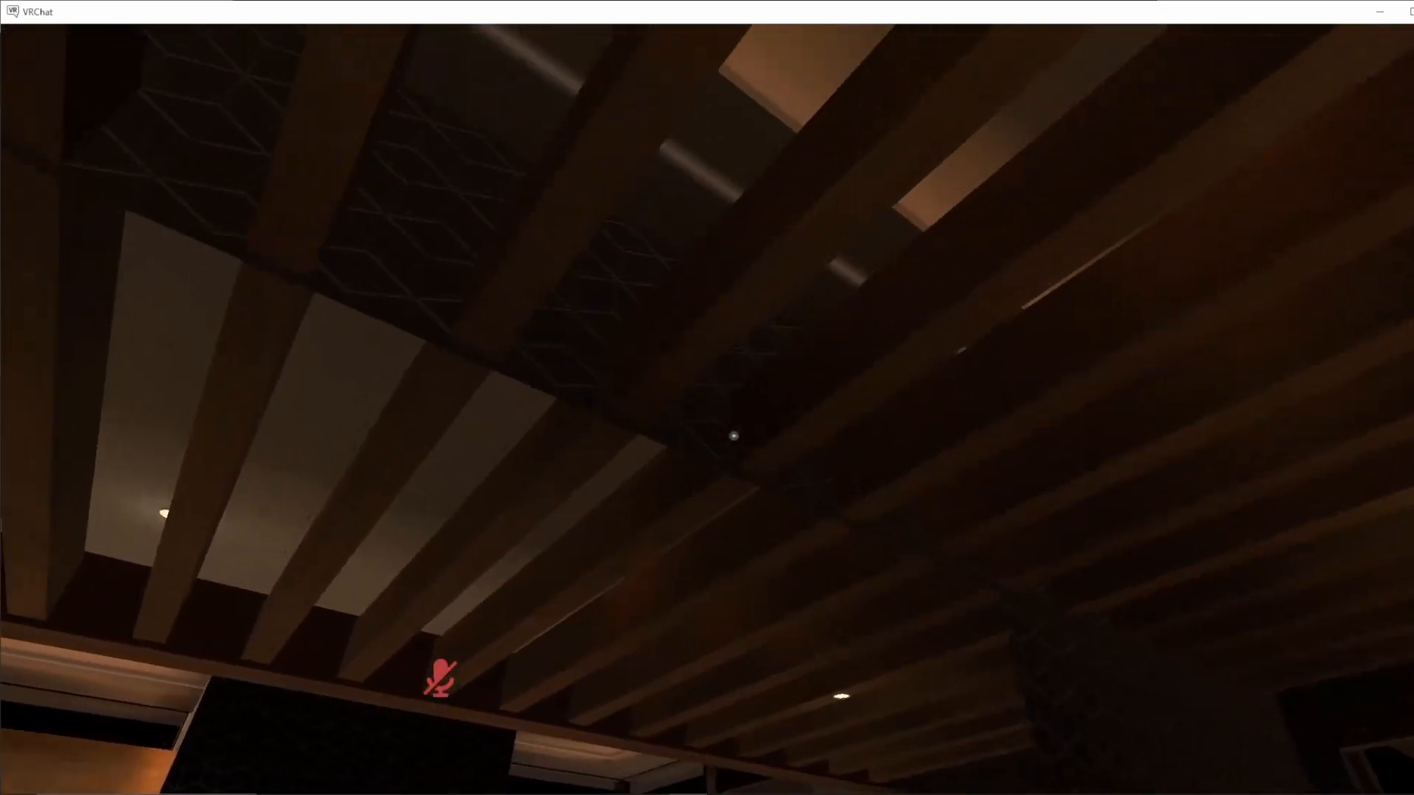
key(w)
key(w)
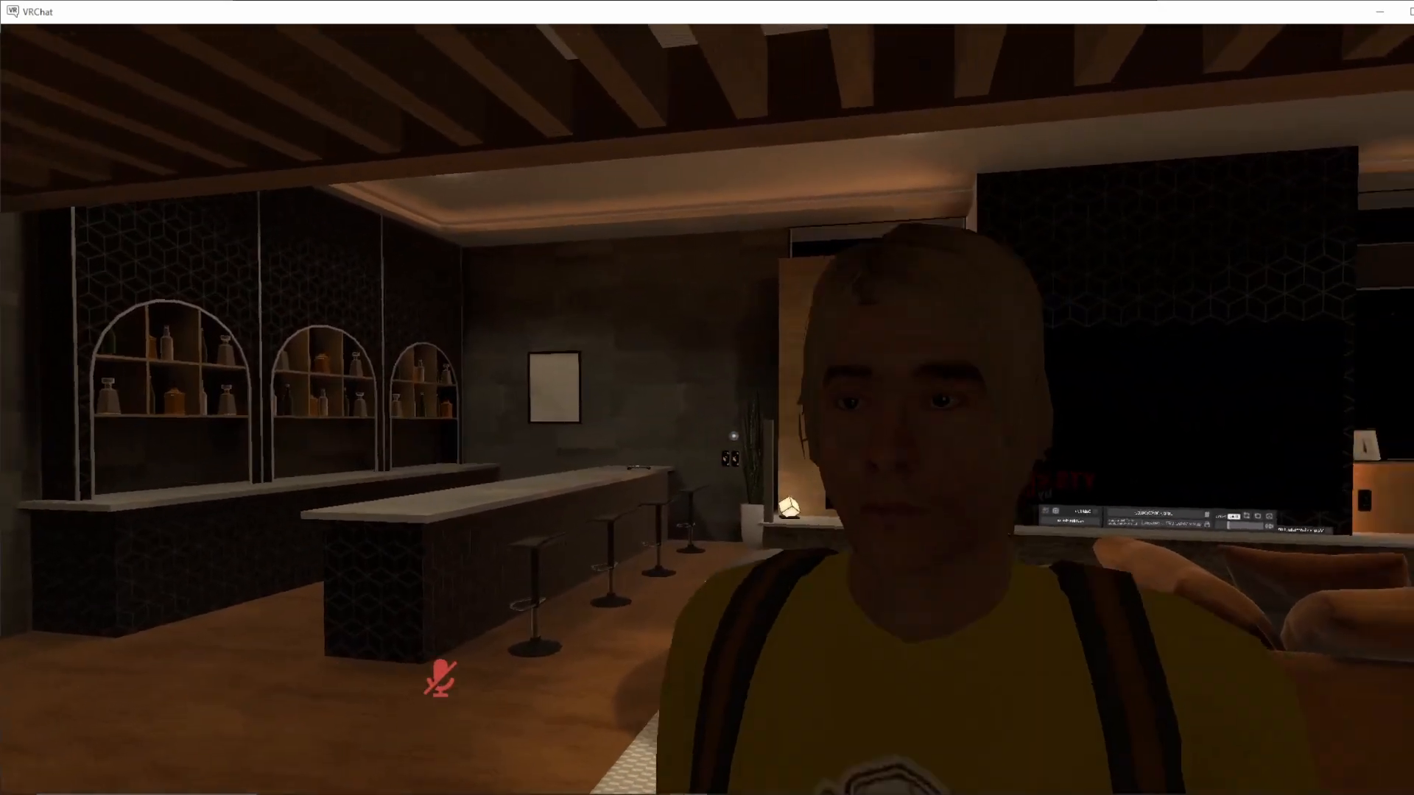
key(s)
key(a)
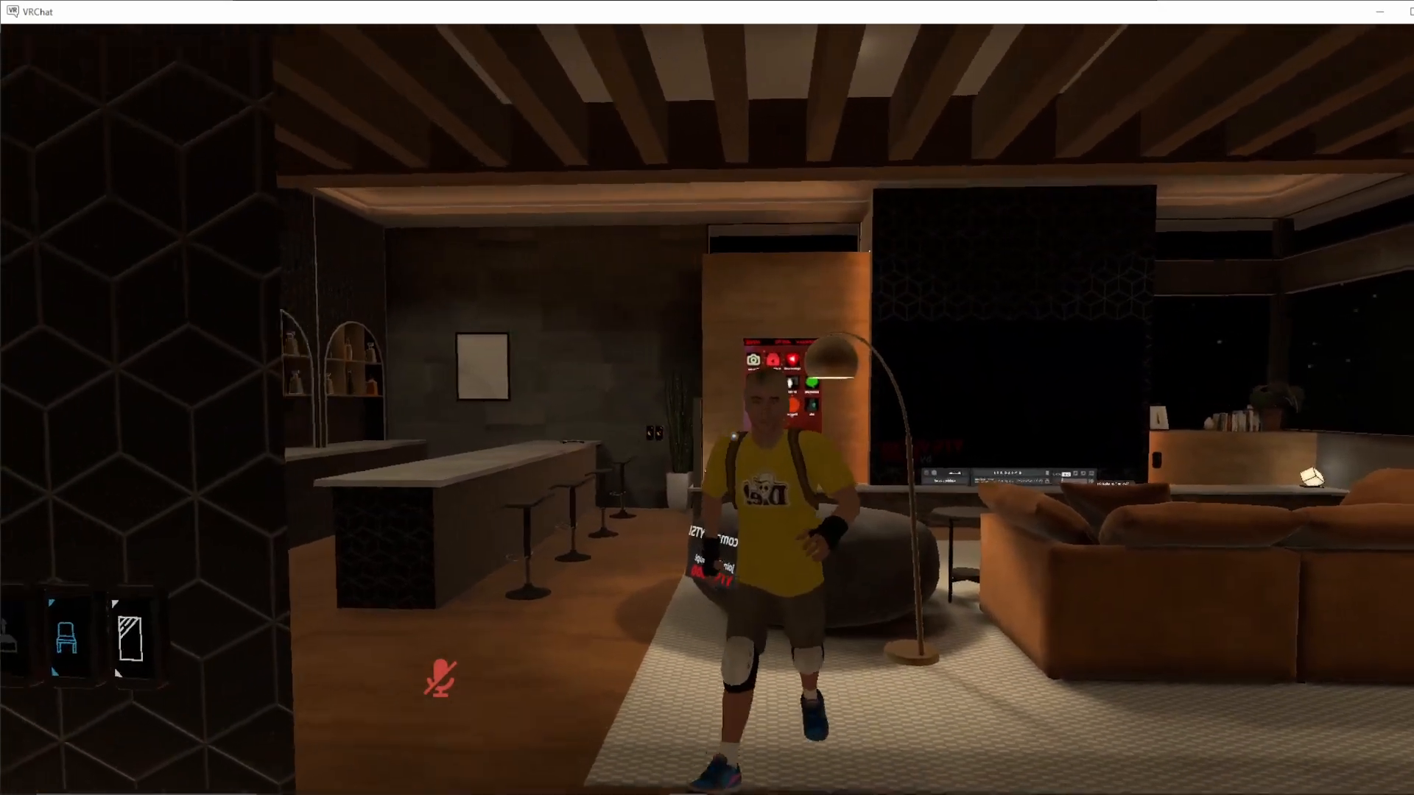
key(w)
key(s)
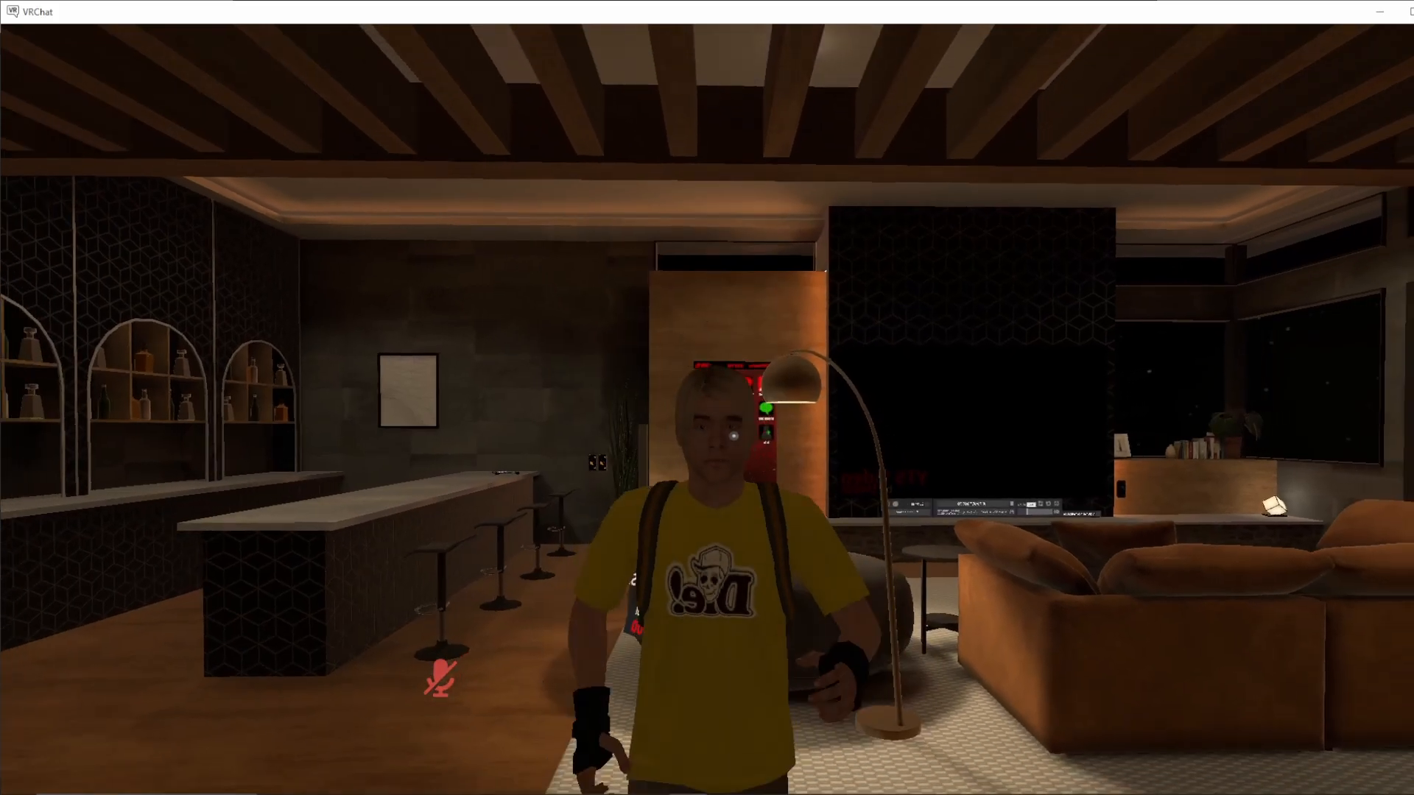
key(w)
key(d)
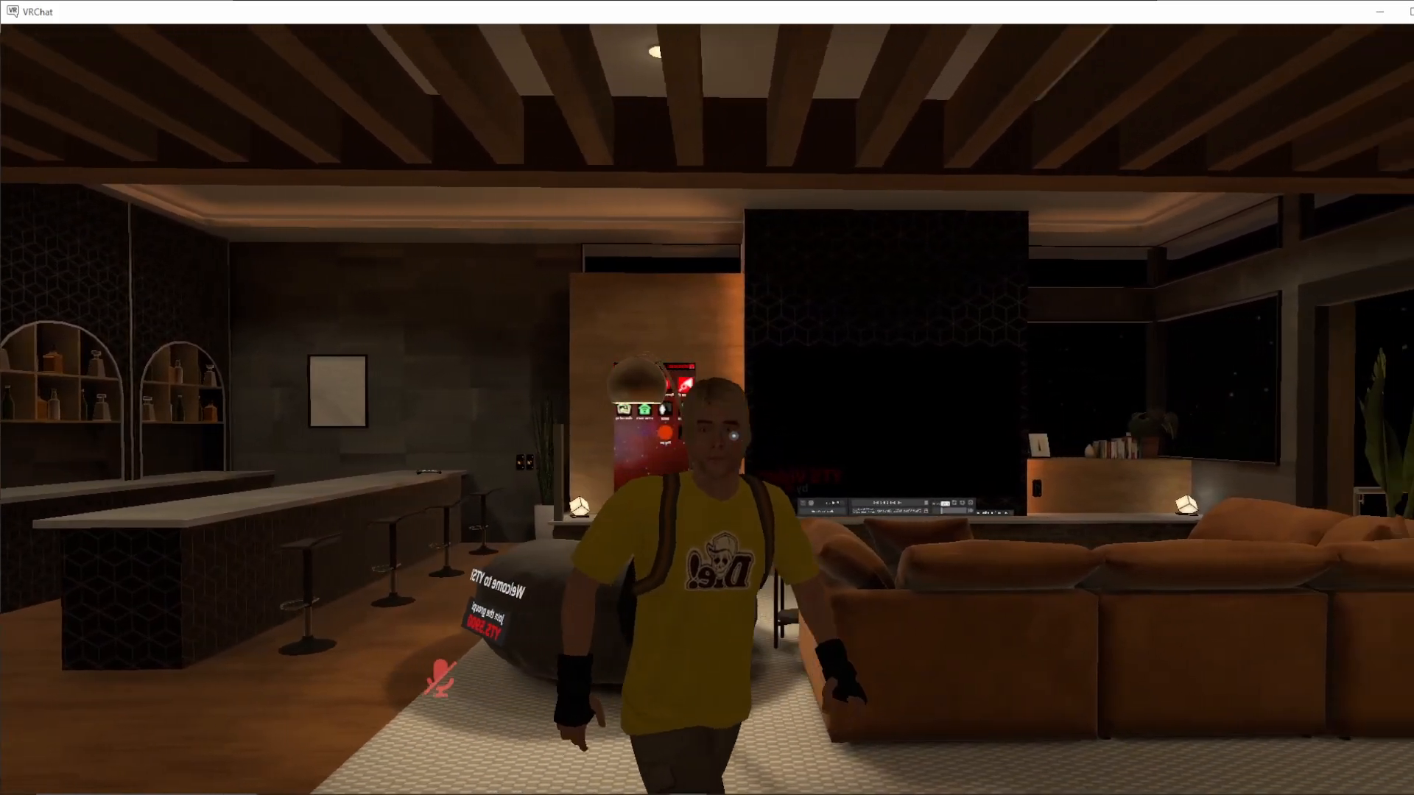
key(a)
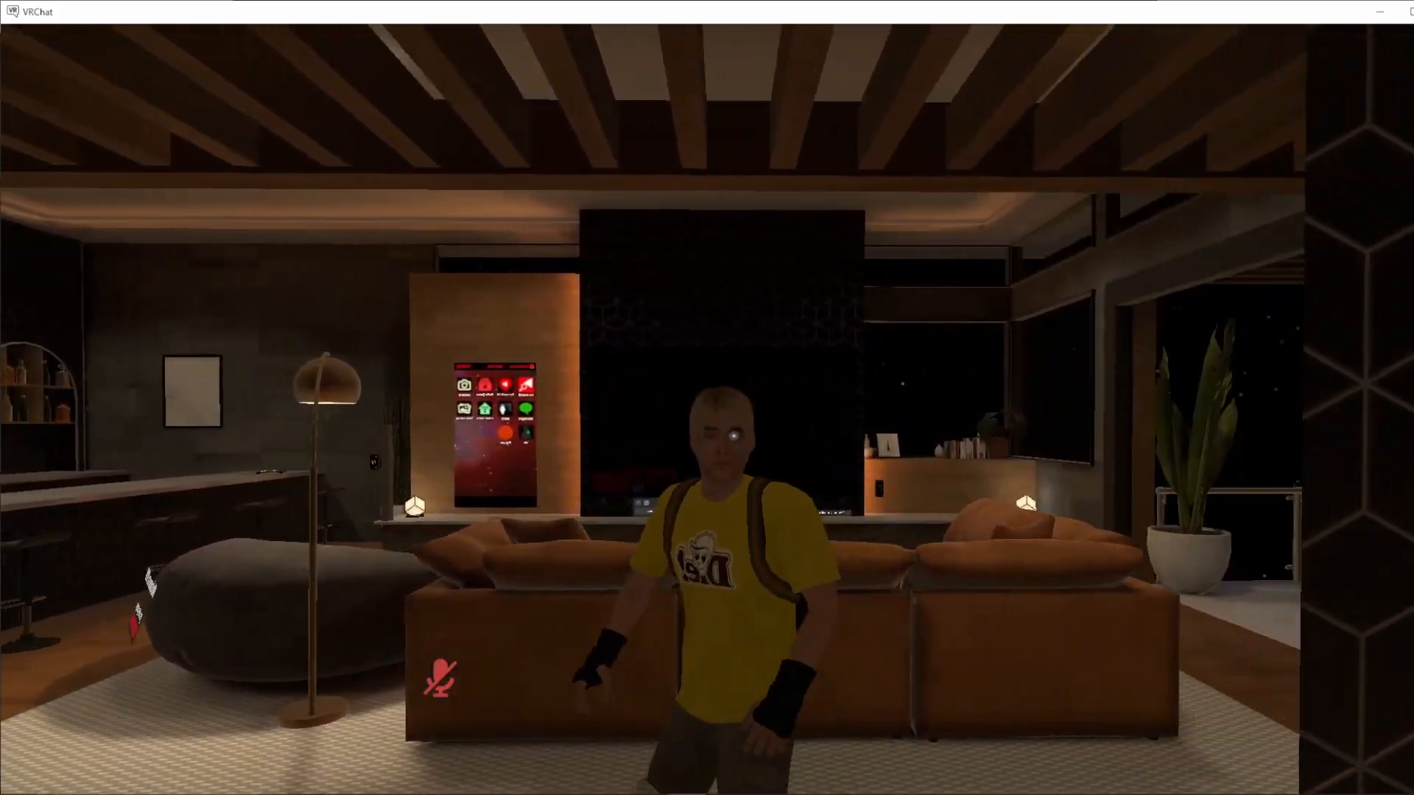
key(s)
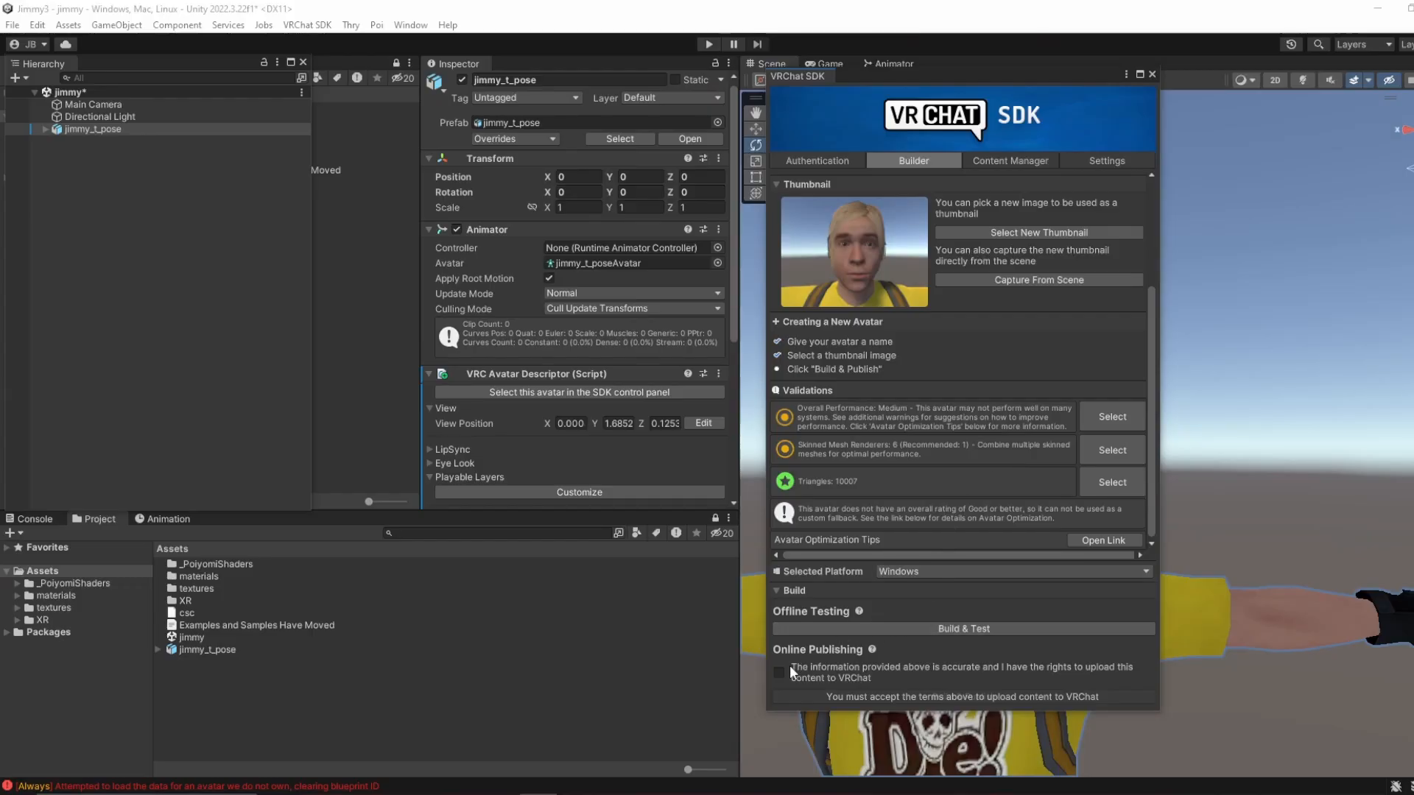
Step: Back in Unity, accept the content rights statement for the avatar and build and publish it to VRChat for Windows
drag(912, 69, 506, 27)
click(372, 630)
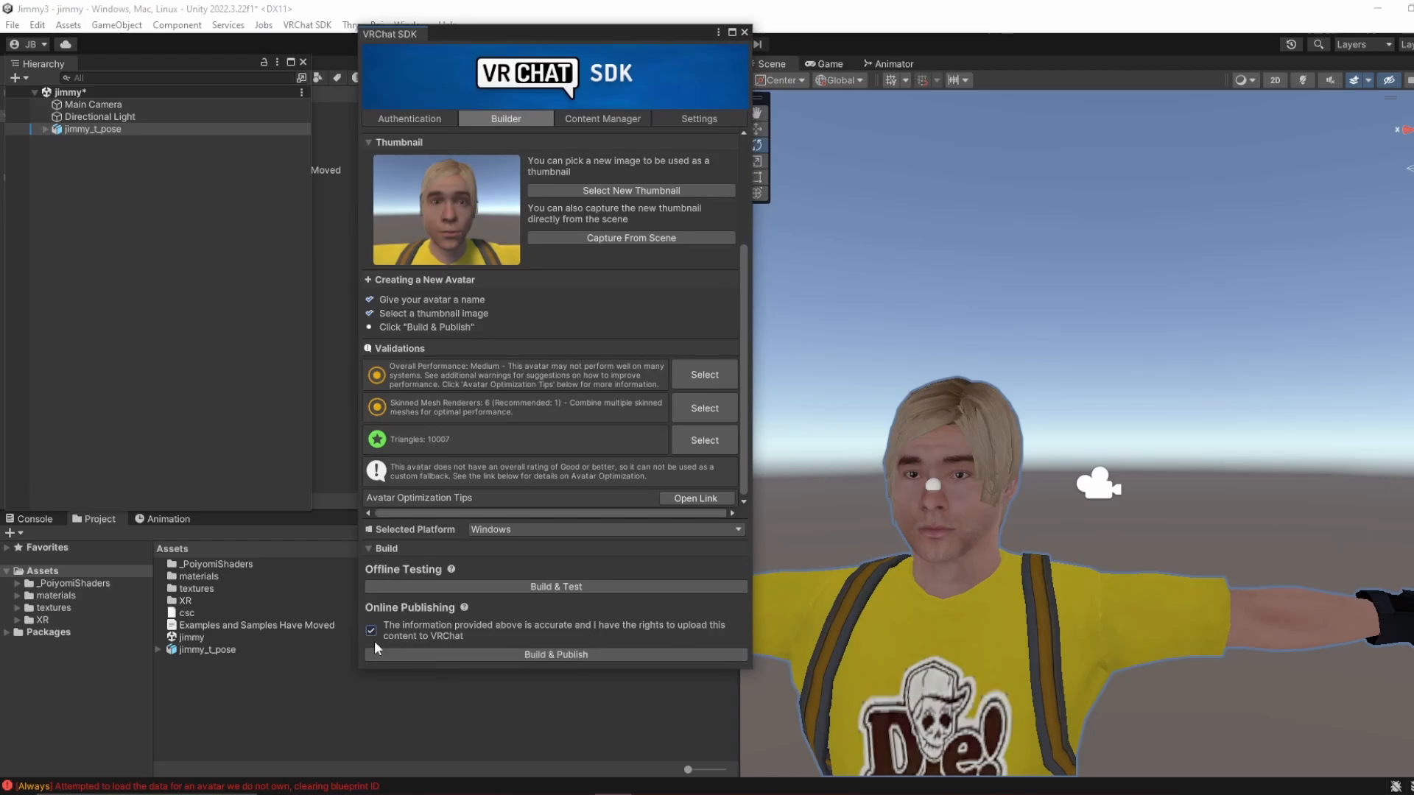
click(524, 654)
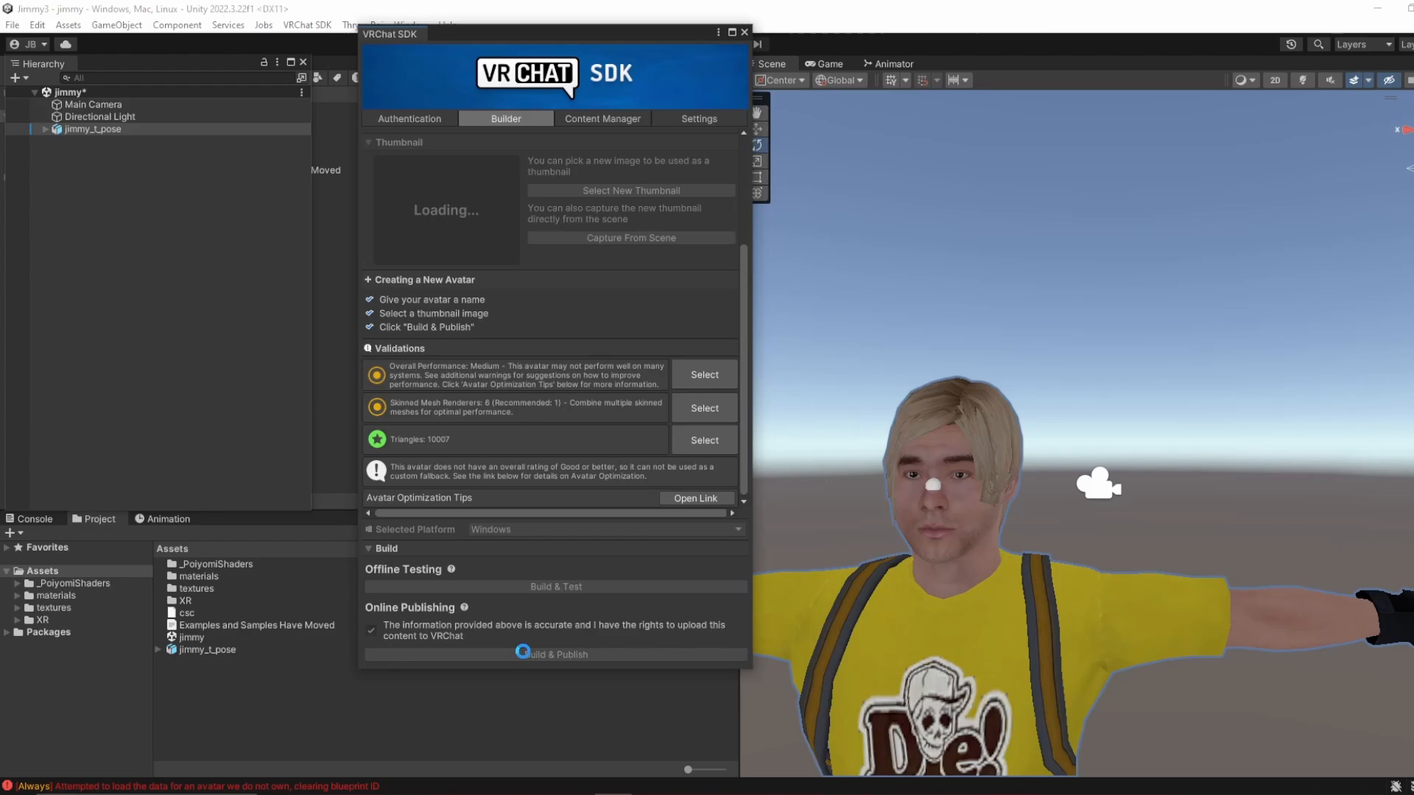